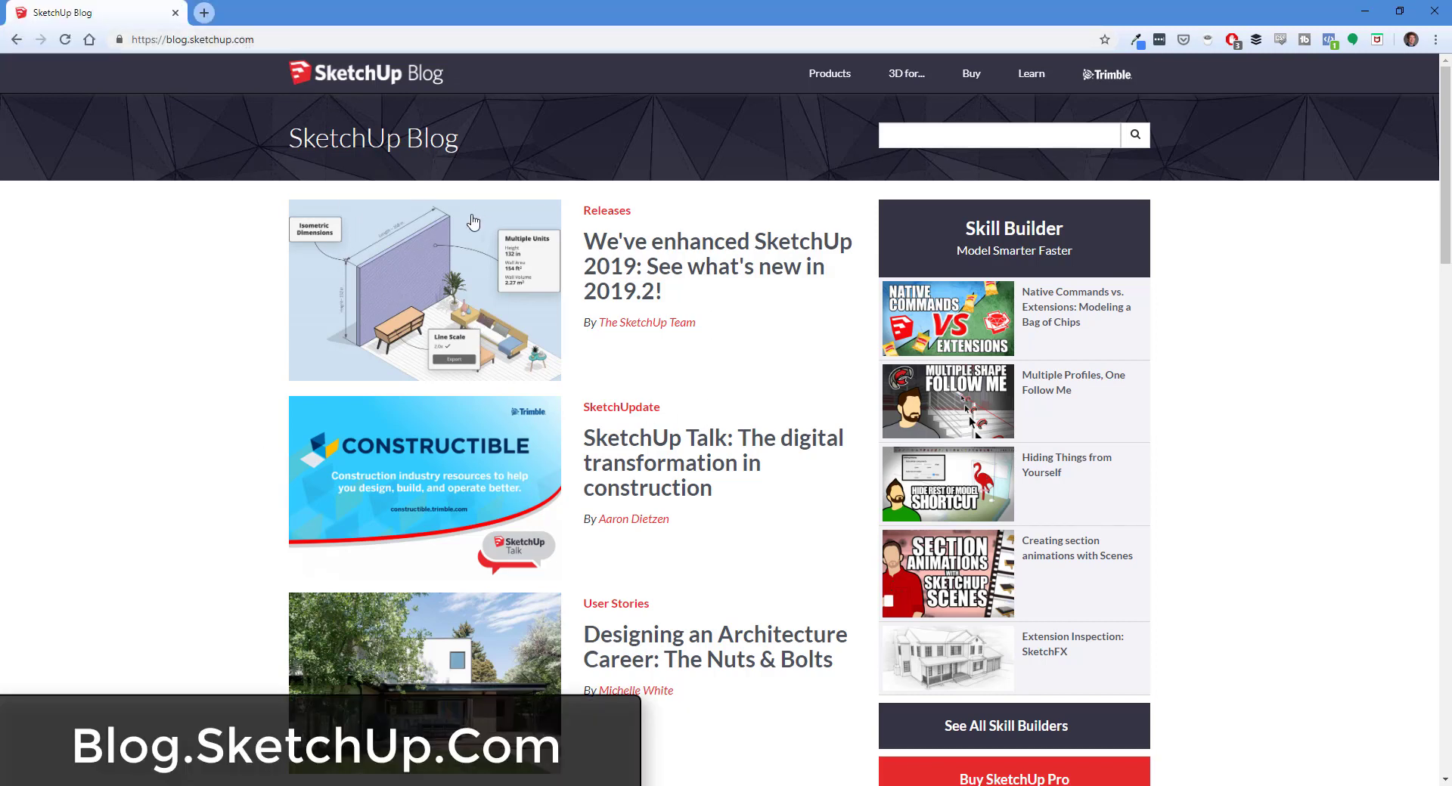
Open the 'What's new in 2019.2' blog article and follow its 'product release notes for 2019.2' link.
left_click(468, 276)
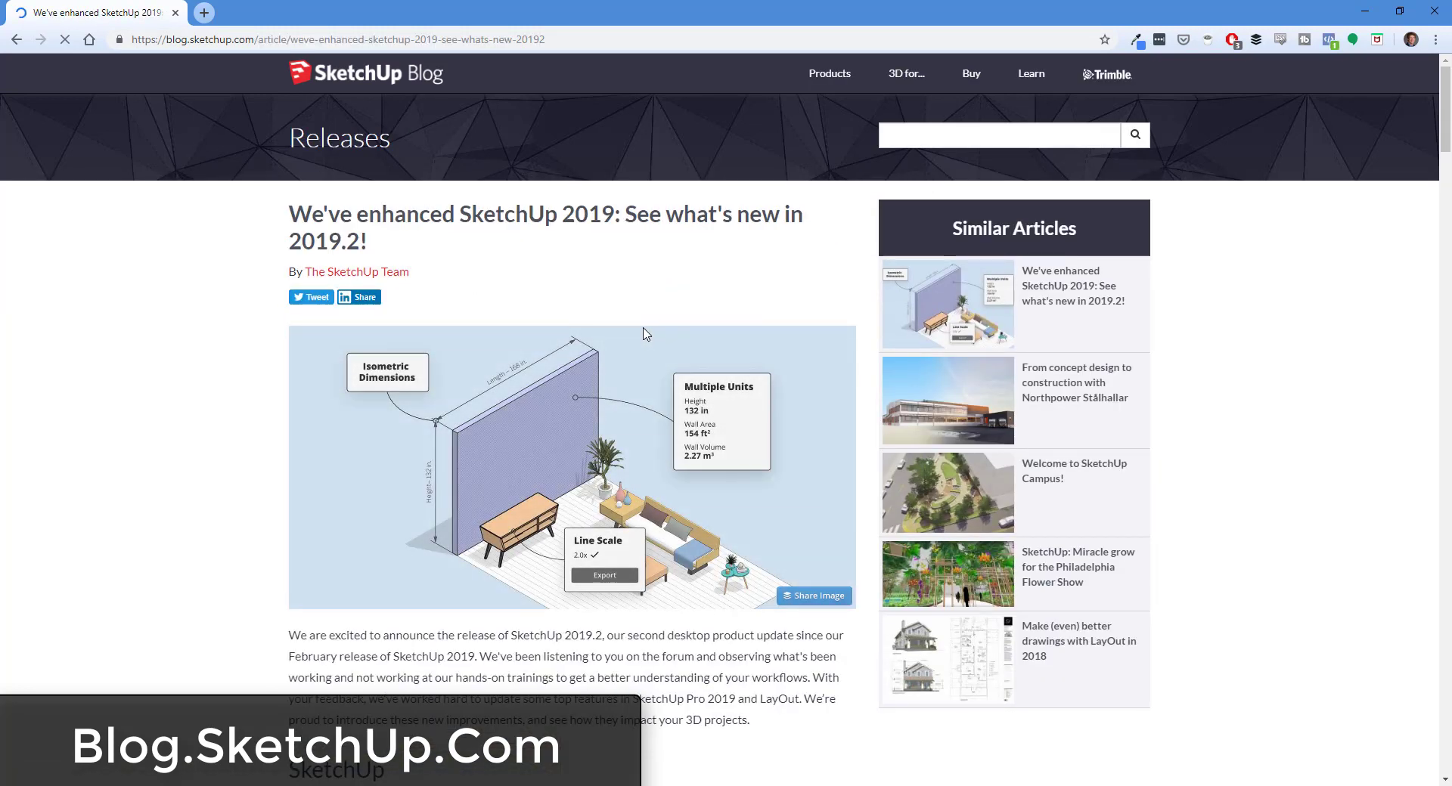
scroll(639, 314, "down", 1)
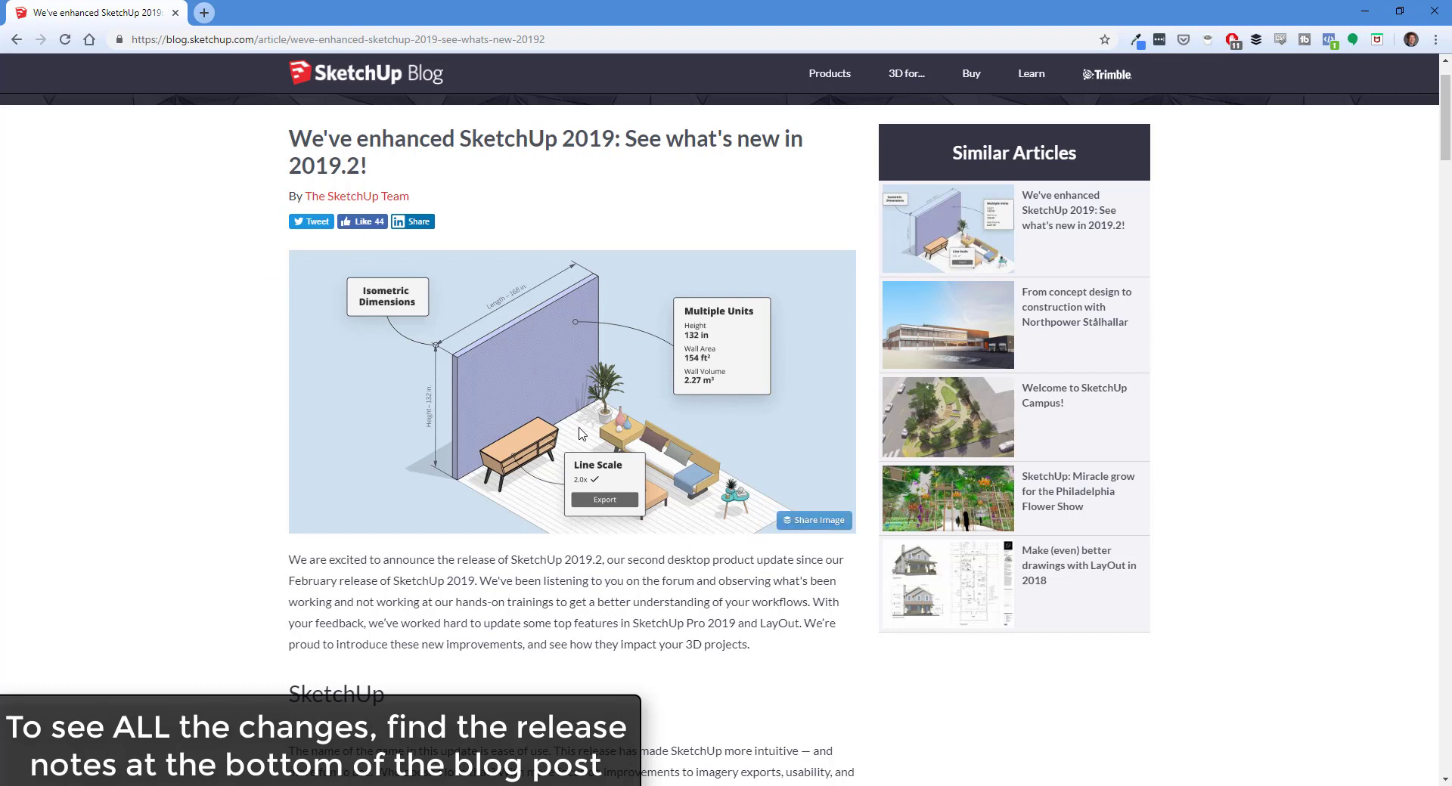
scroll(589, 453, "down", 10)
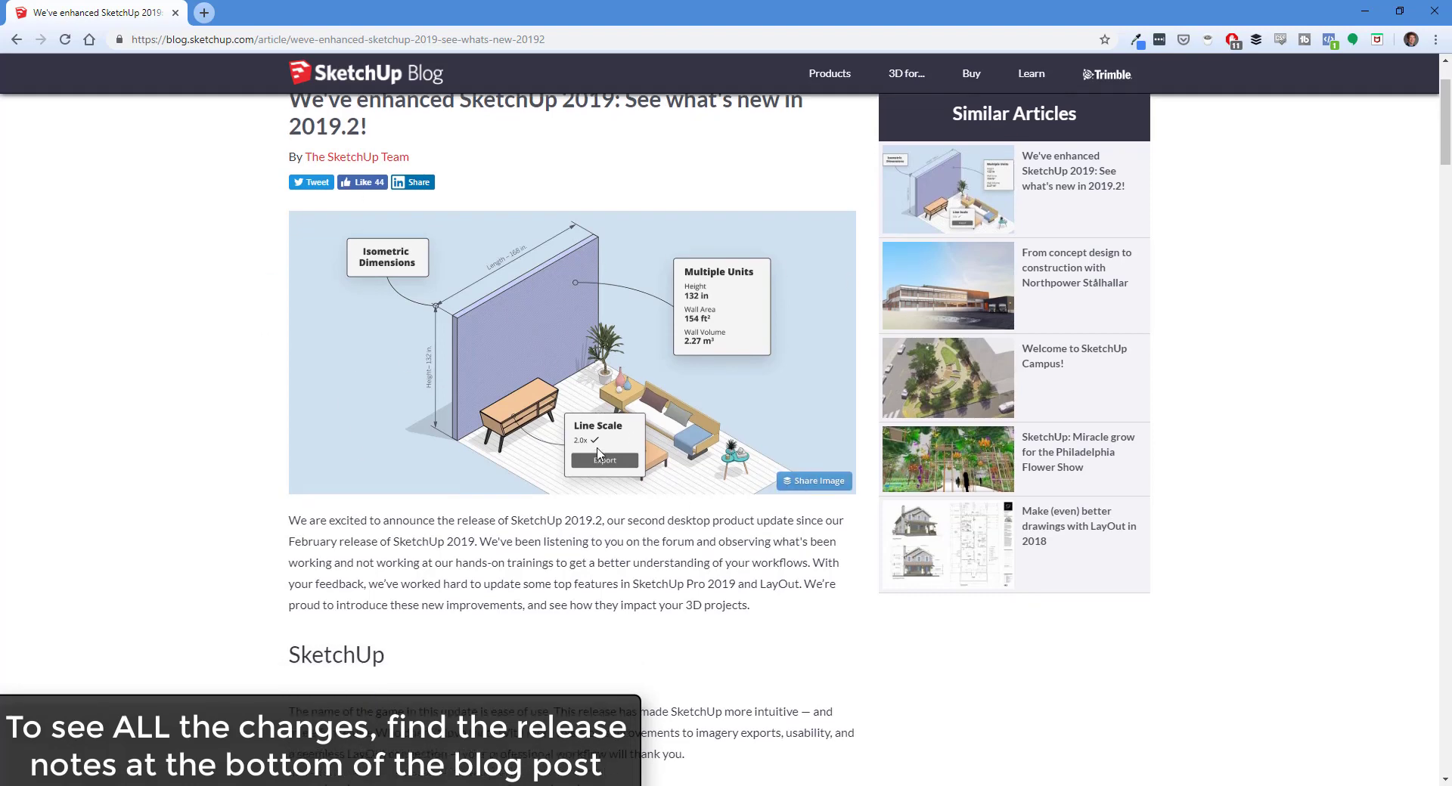
scroll(628, 276, "down", 20)
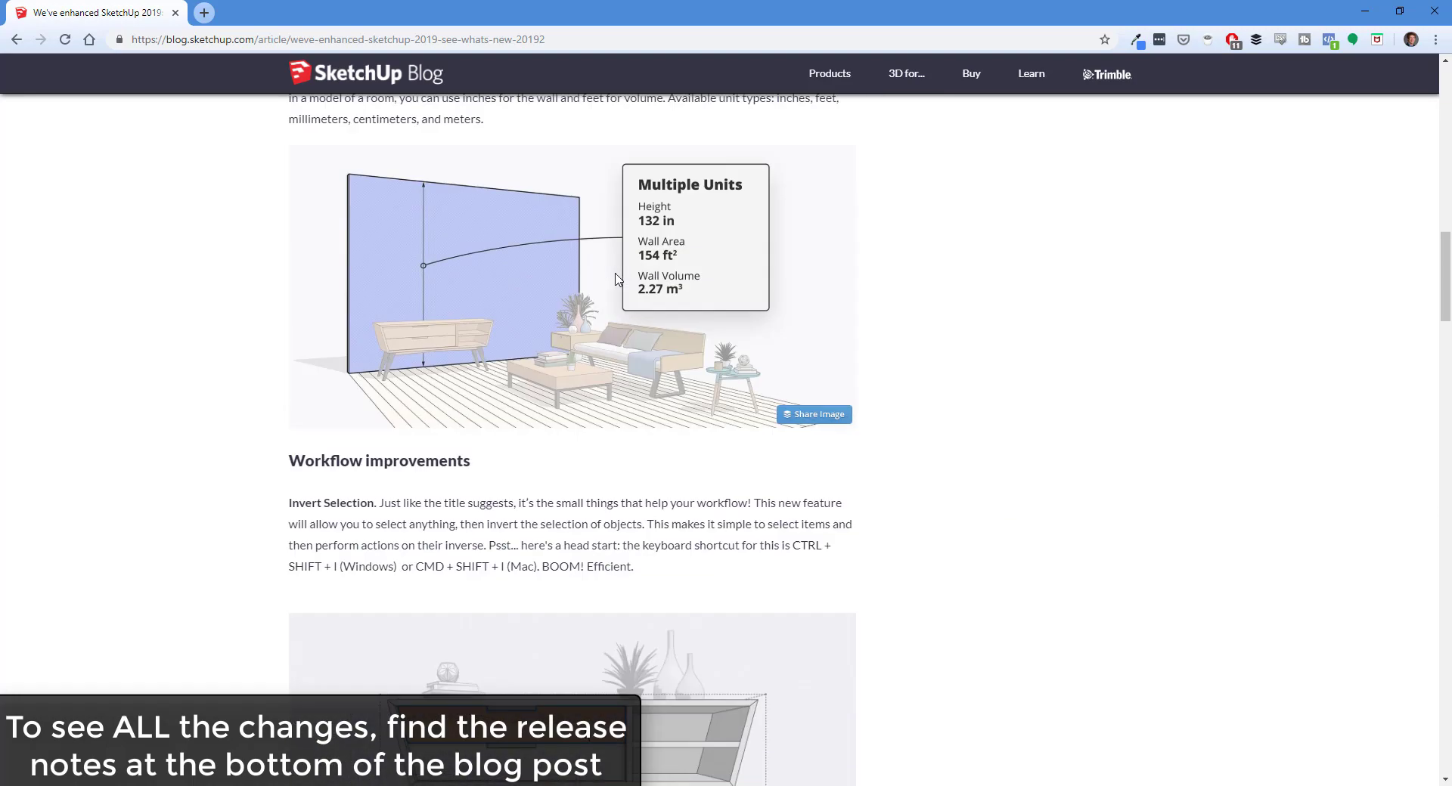
scroll(614, 369, "down", 20)
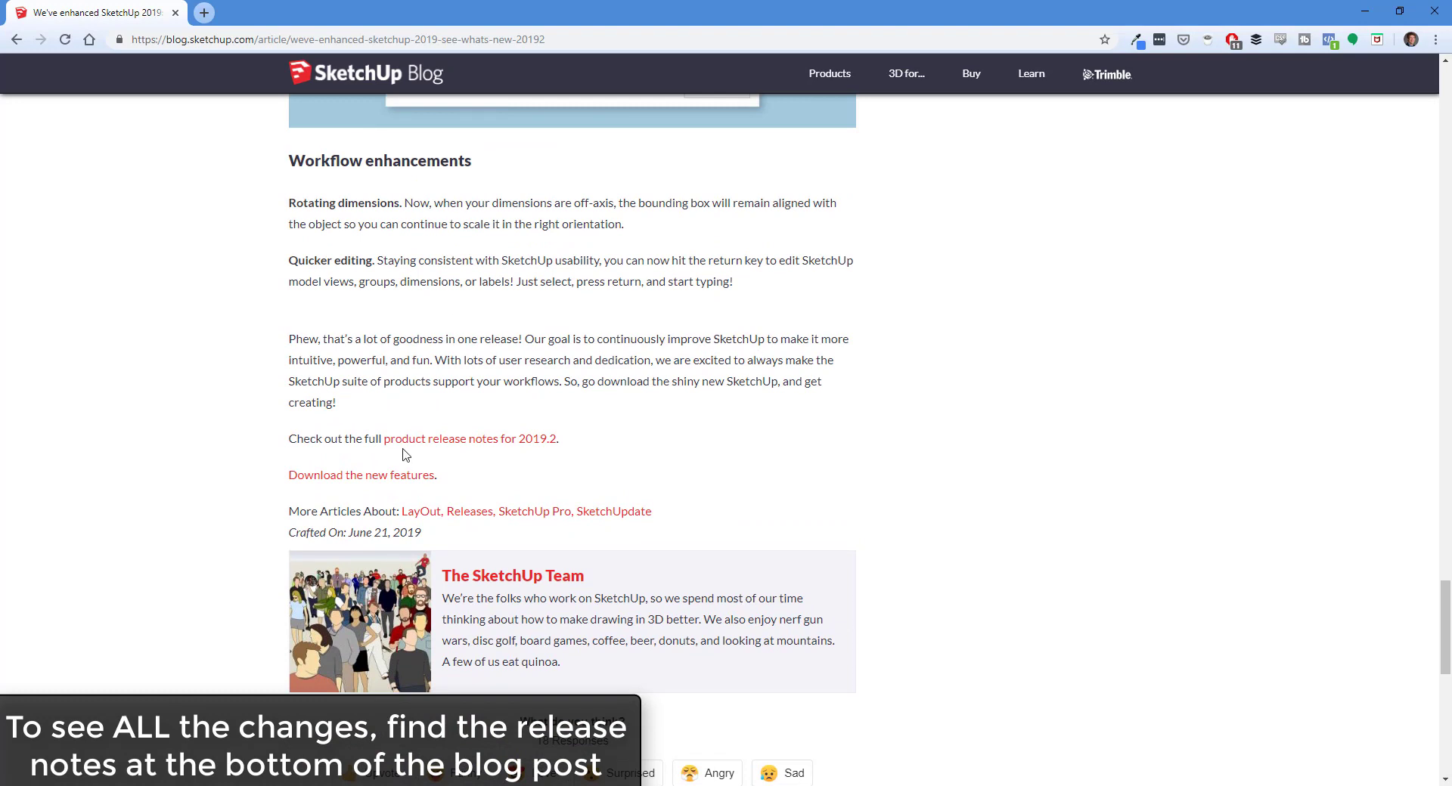
left_click(537, 440)
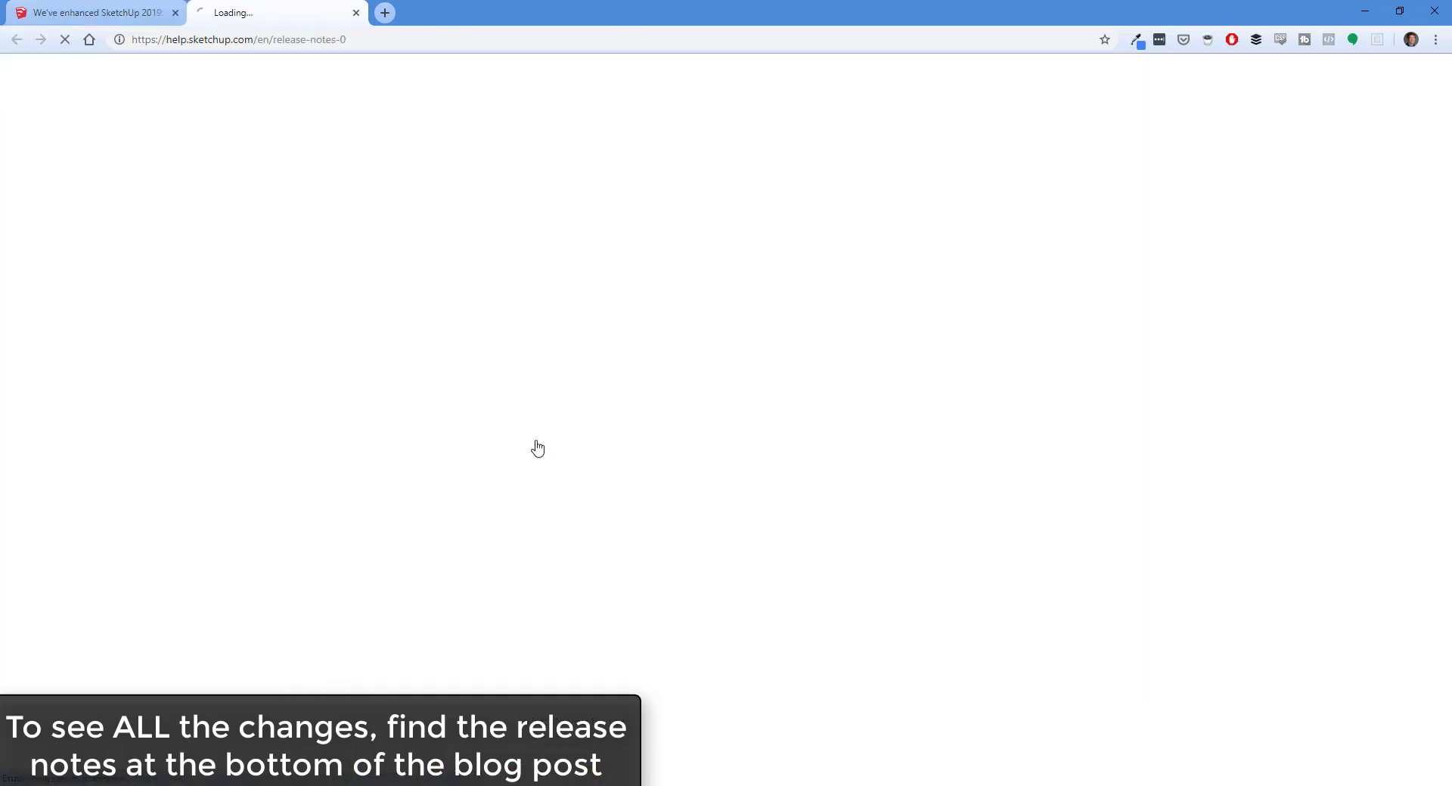
Scroll through the SketchUp 2019.2 release notes page.
scroll(767, 484, "down", 5)
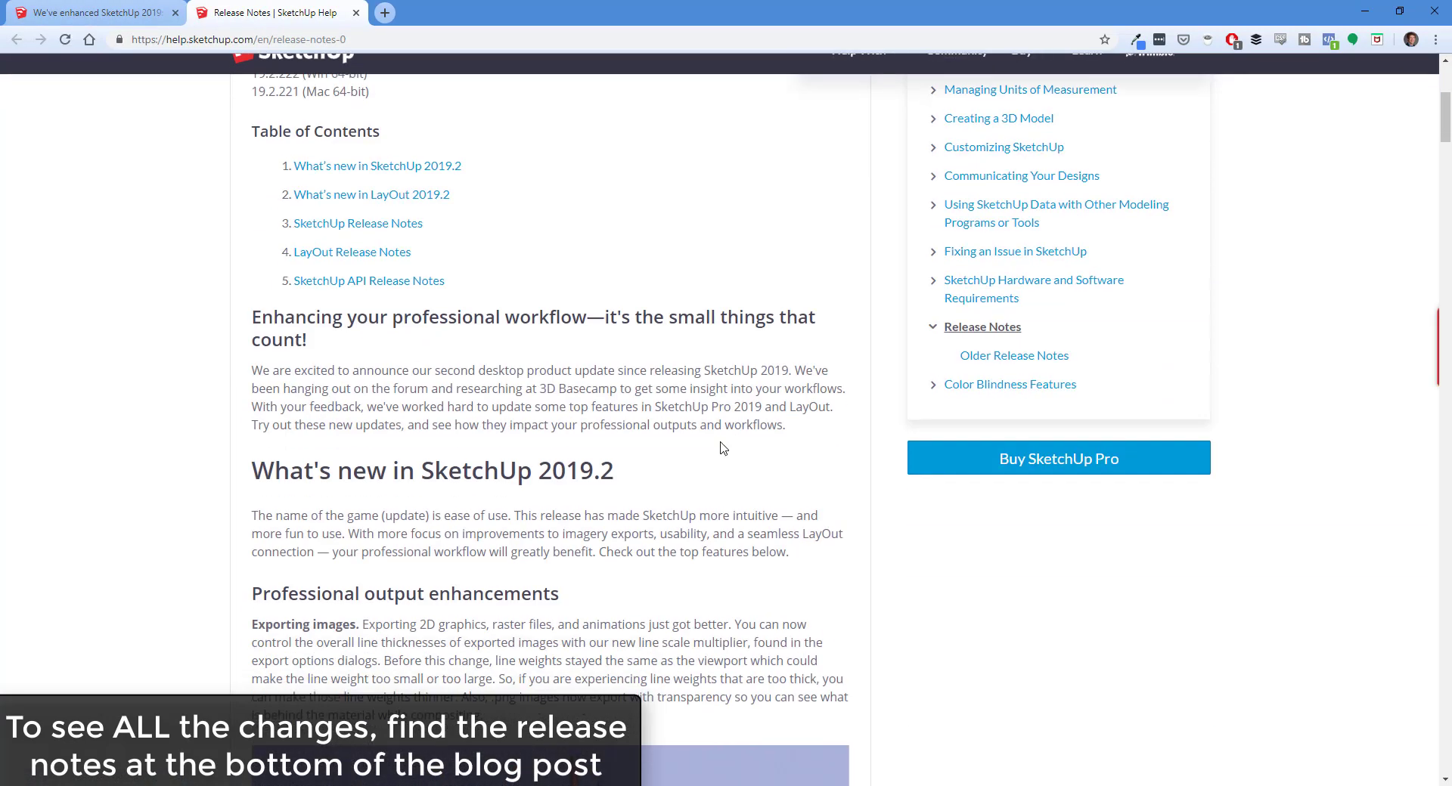
scroll(465, 440, "down", 4)
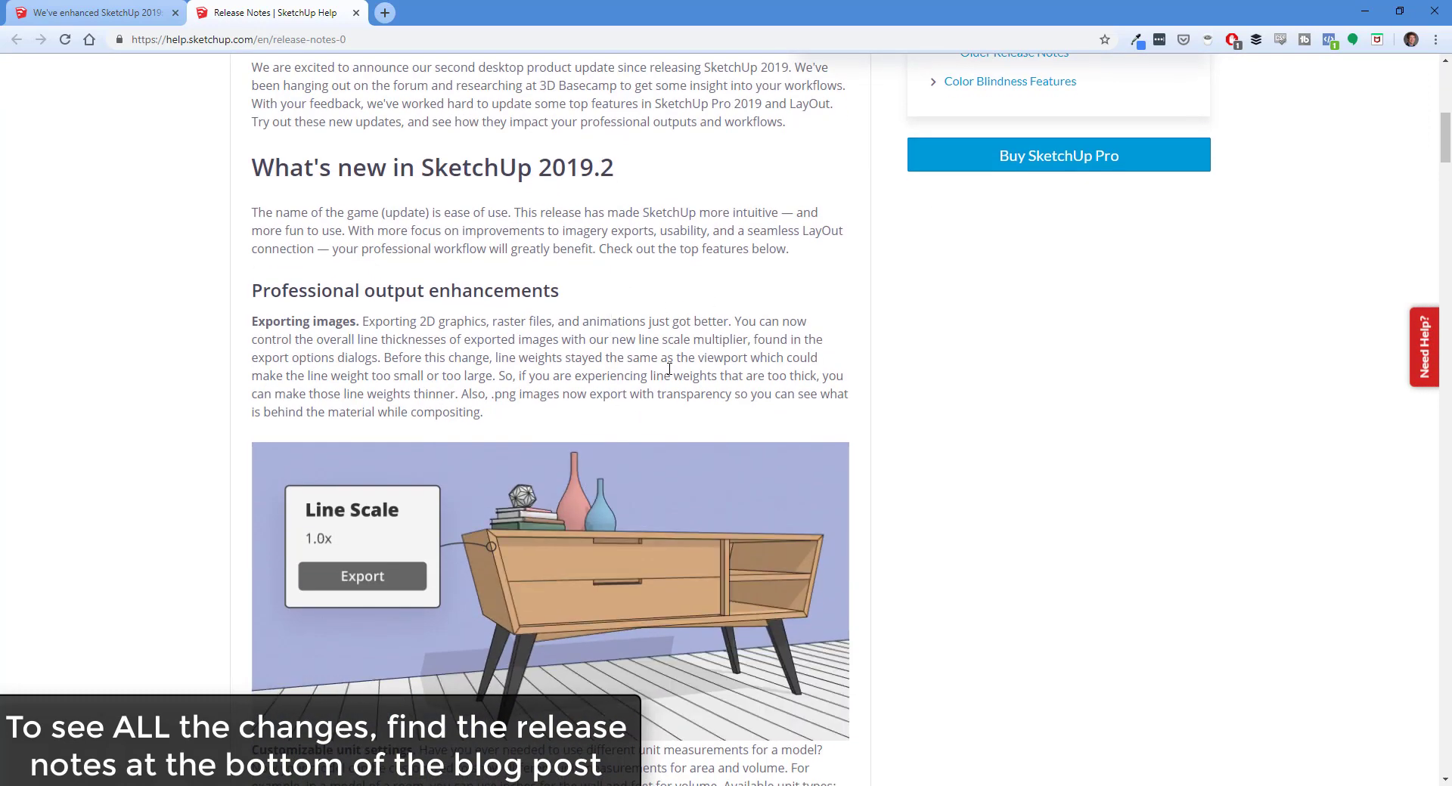
scroll(667, 362, "down", 1)
scroll(530, 250, "down", 2)
scroll(400, 249, "down", 4)
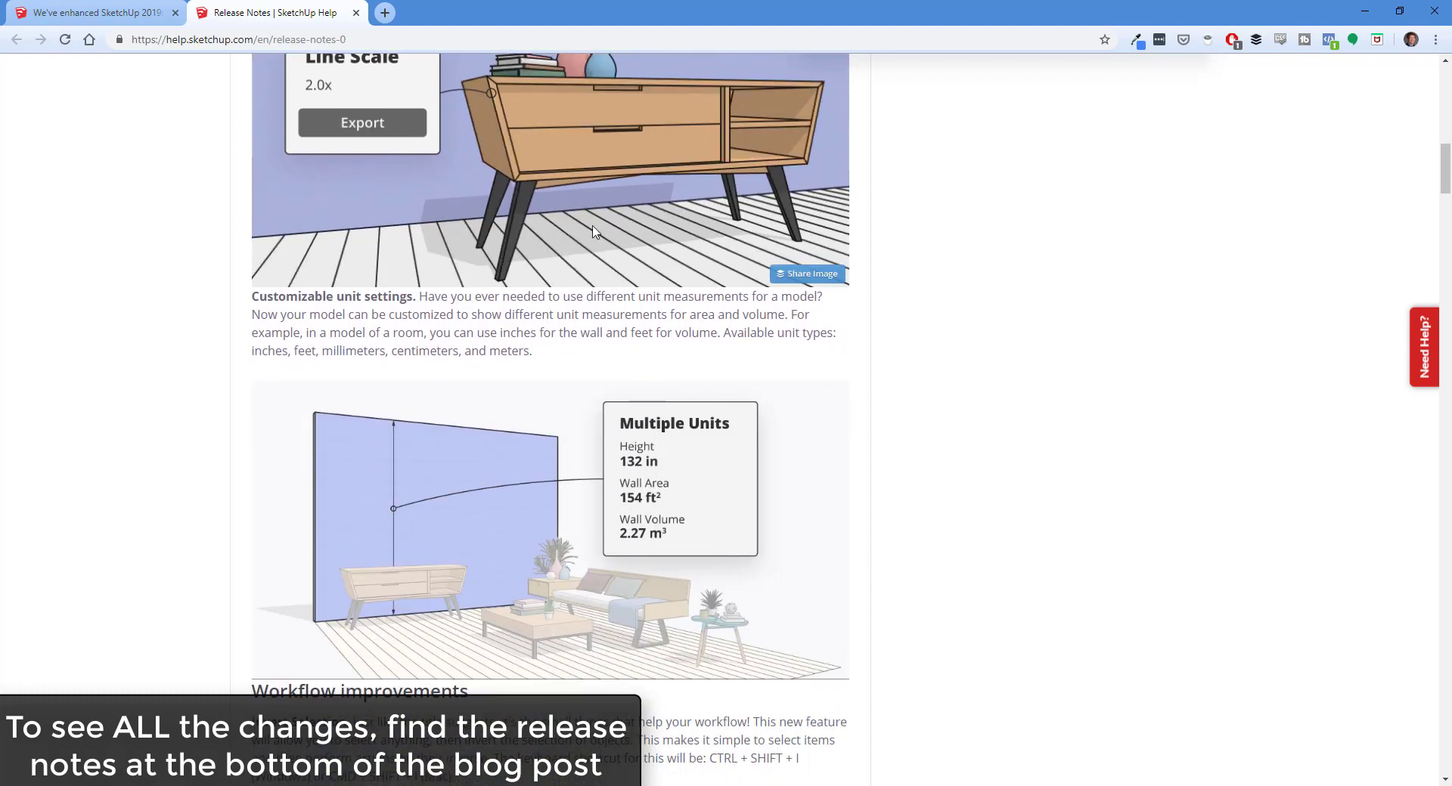
scroll(603, 233, "down", 8)
scroll(605, 391, "down", 4)
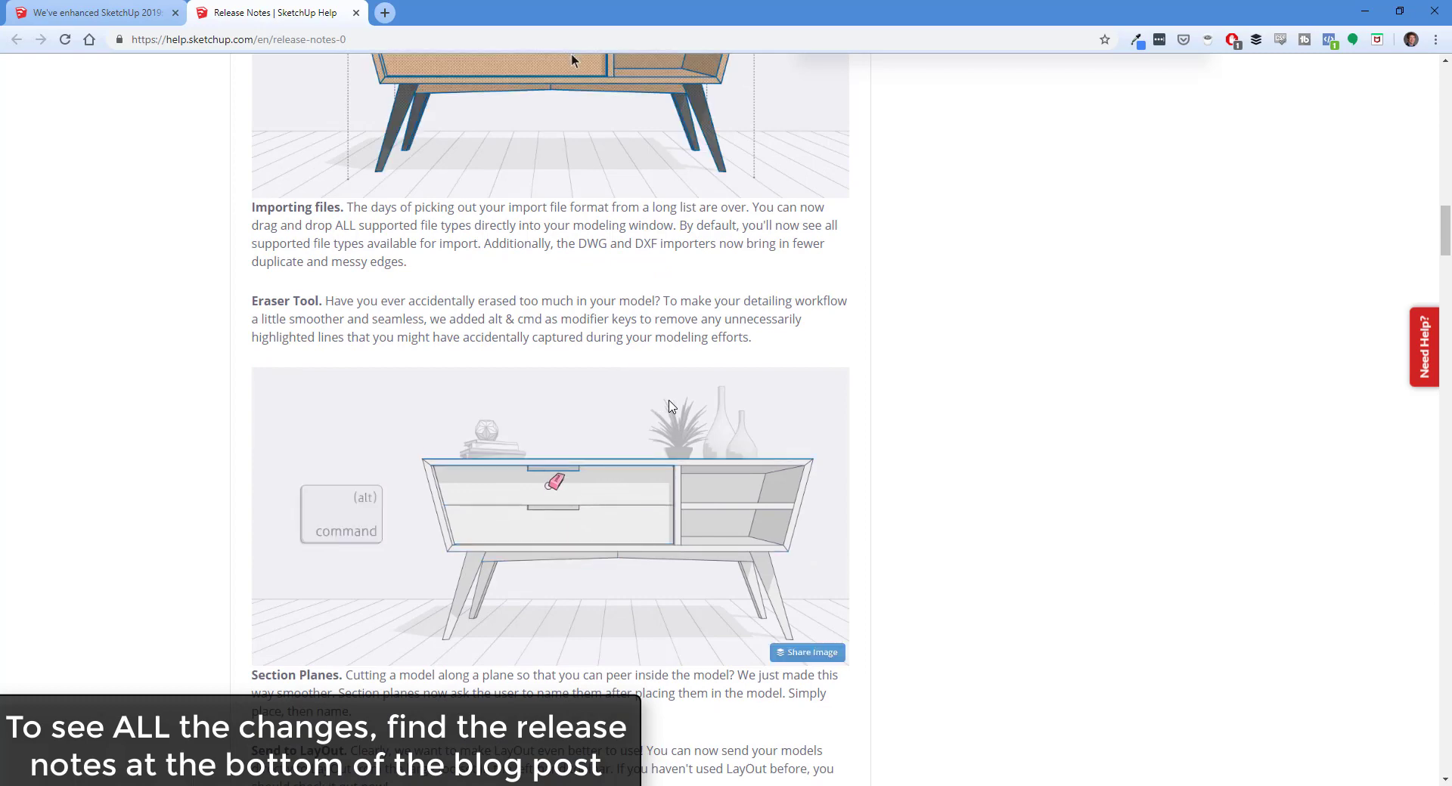
scroll(573, 61, "up", 14)
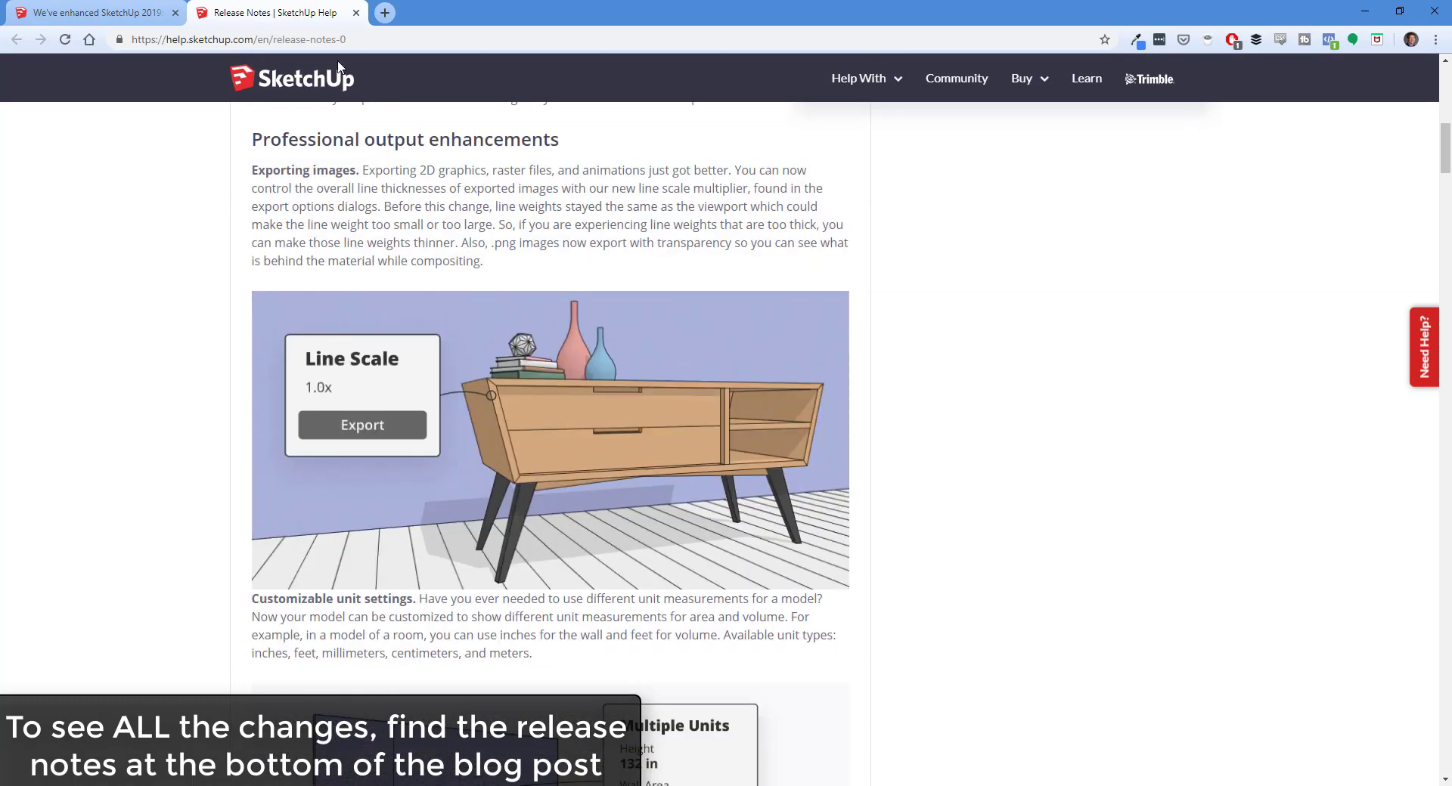
Reopen the release notes from the blog article and scroll to the Exporting images section.
left_click(96, 21)
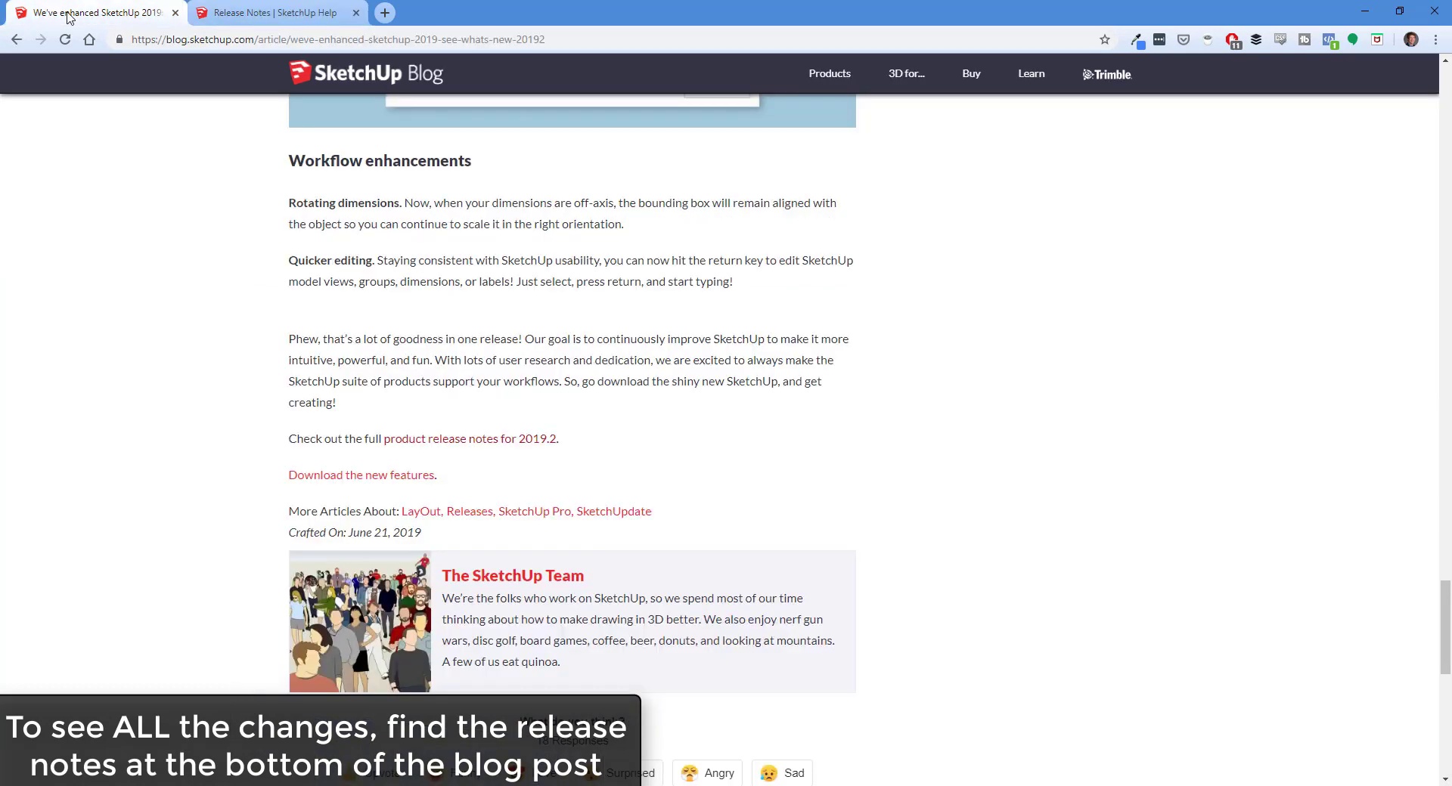
left_click(516, 446)
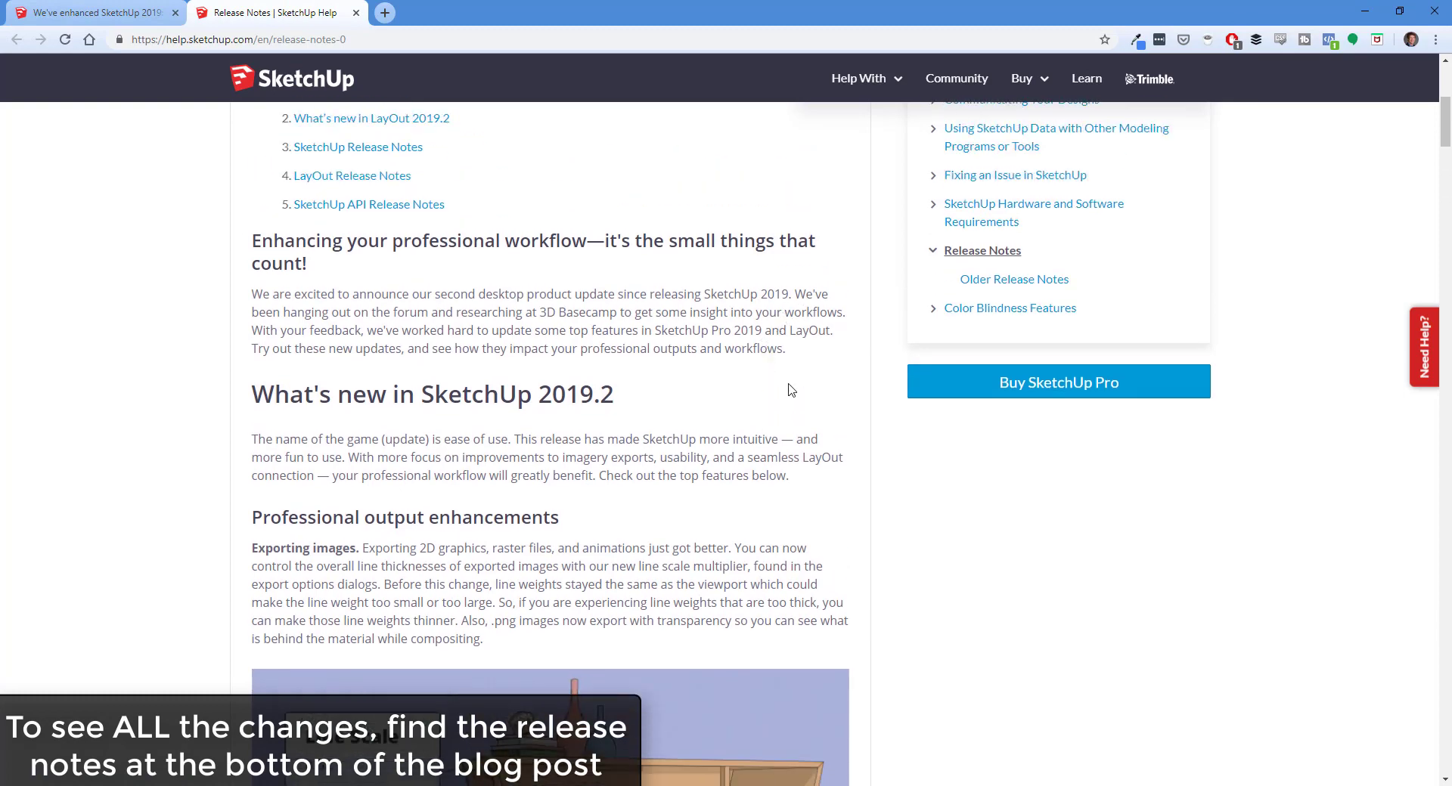
scroll(748, 418, "down", 2)
scroll(713, 394, "down", 2)
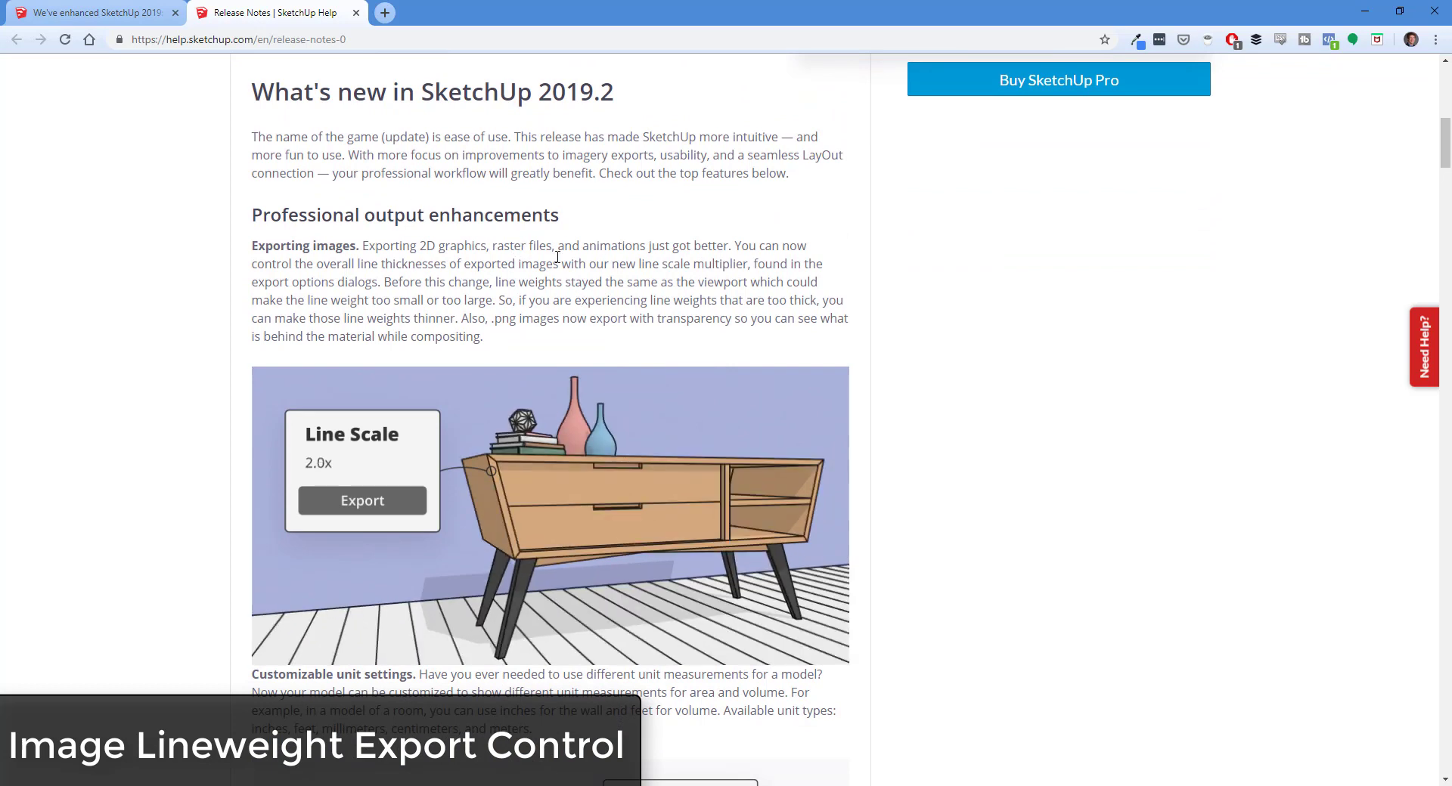
scroll(557, 257, "down", 1)
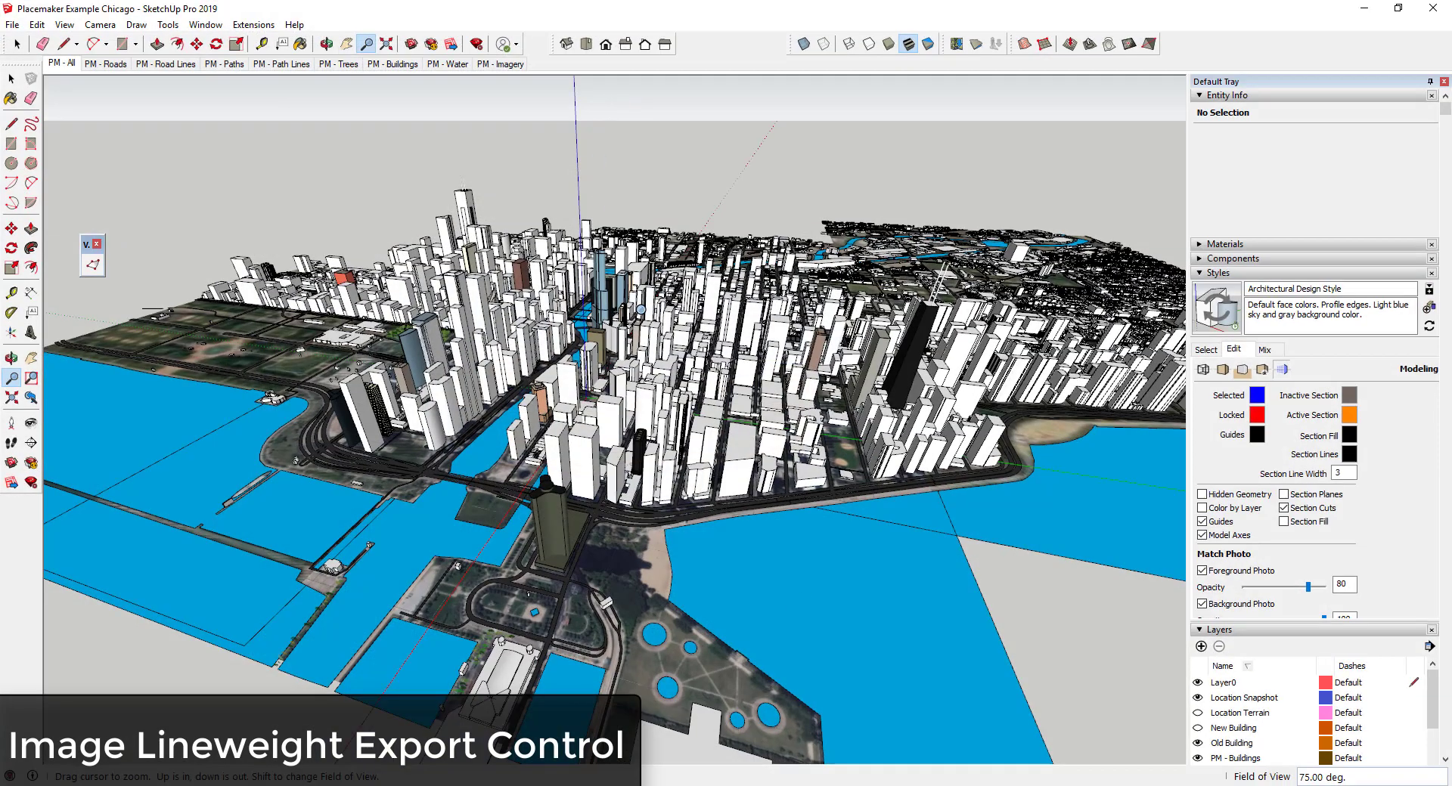
Zoom into the Chicago model and show the Default Styles collection in the Styles tray.
scroll(635, 321, "up", 3)
scroll(671, 394, "up", 2)
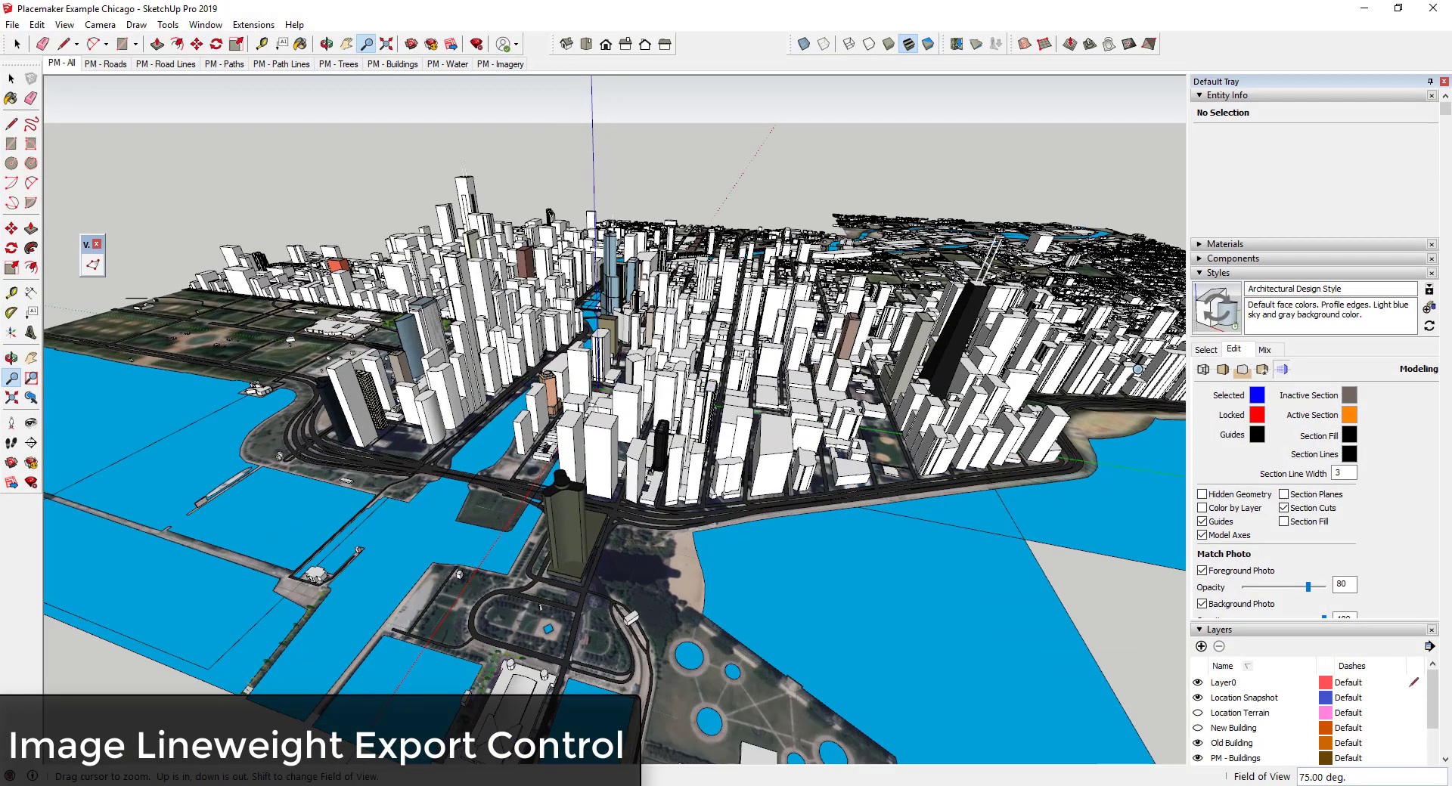
left_click(1206, 350)
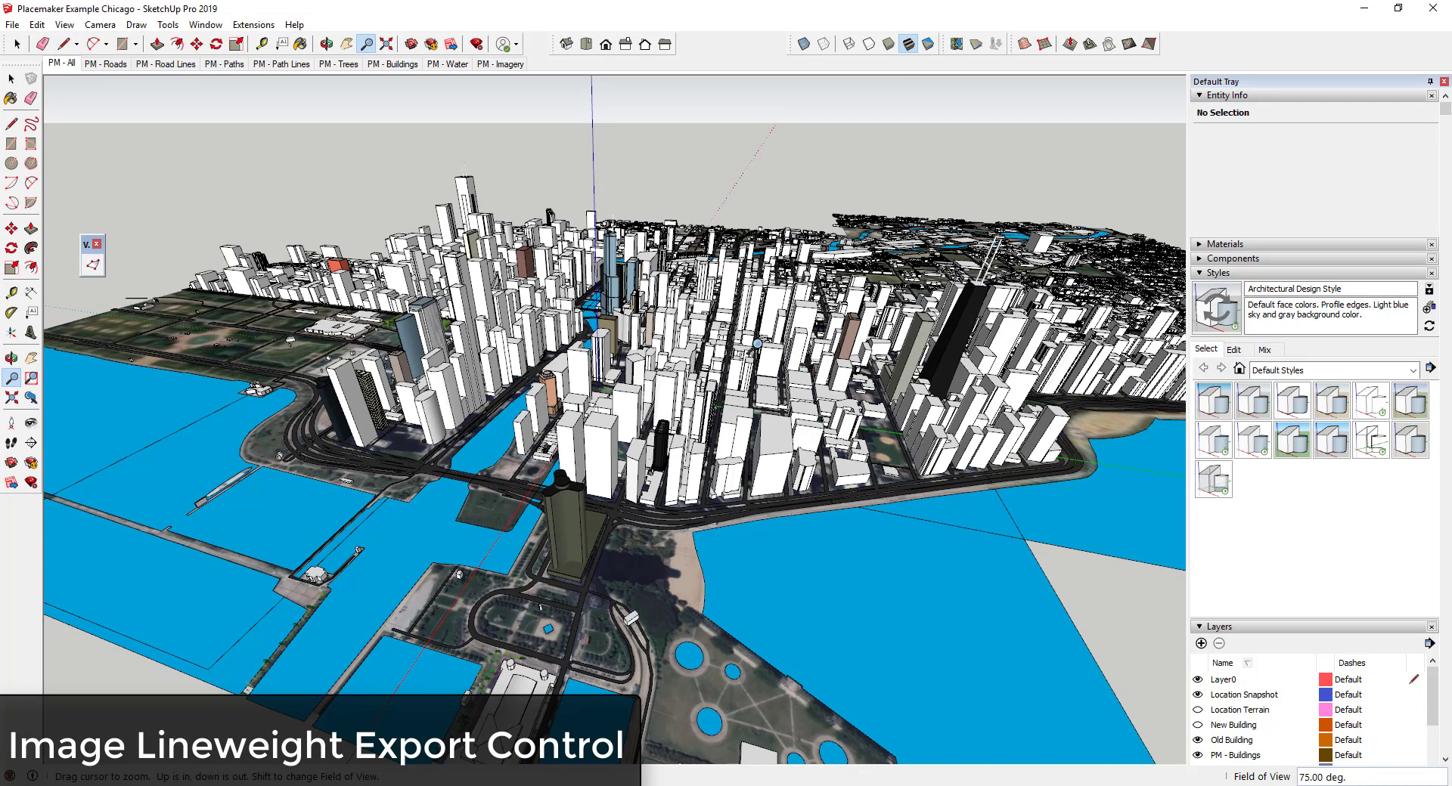
scroll(756, 348, "up", 3)
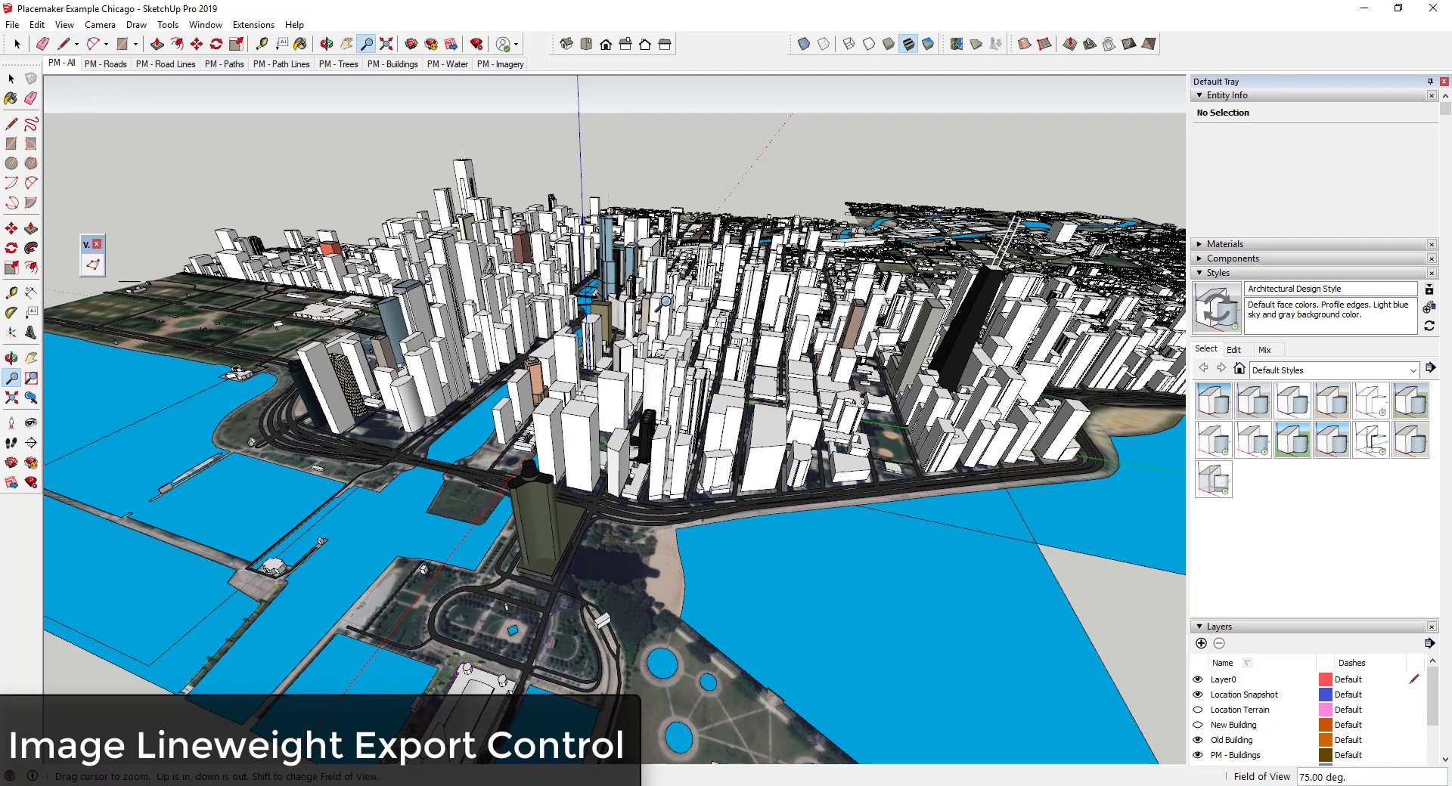
Open the Export 2D Graphic dialog and cancel it without exporting.
left_click(25, 25)
mouse_move(76, 259)
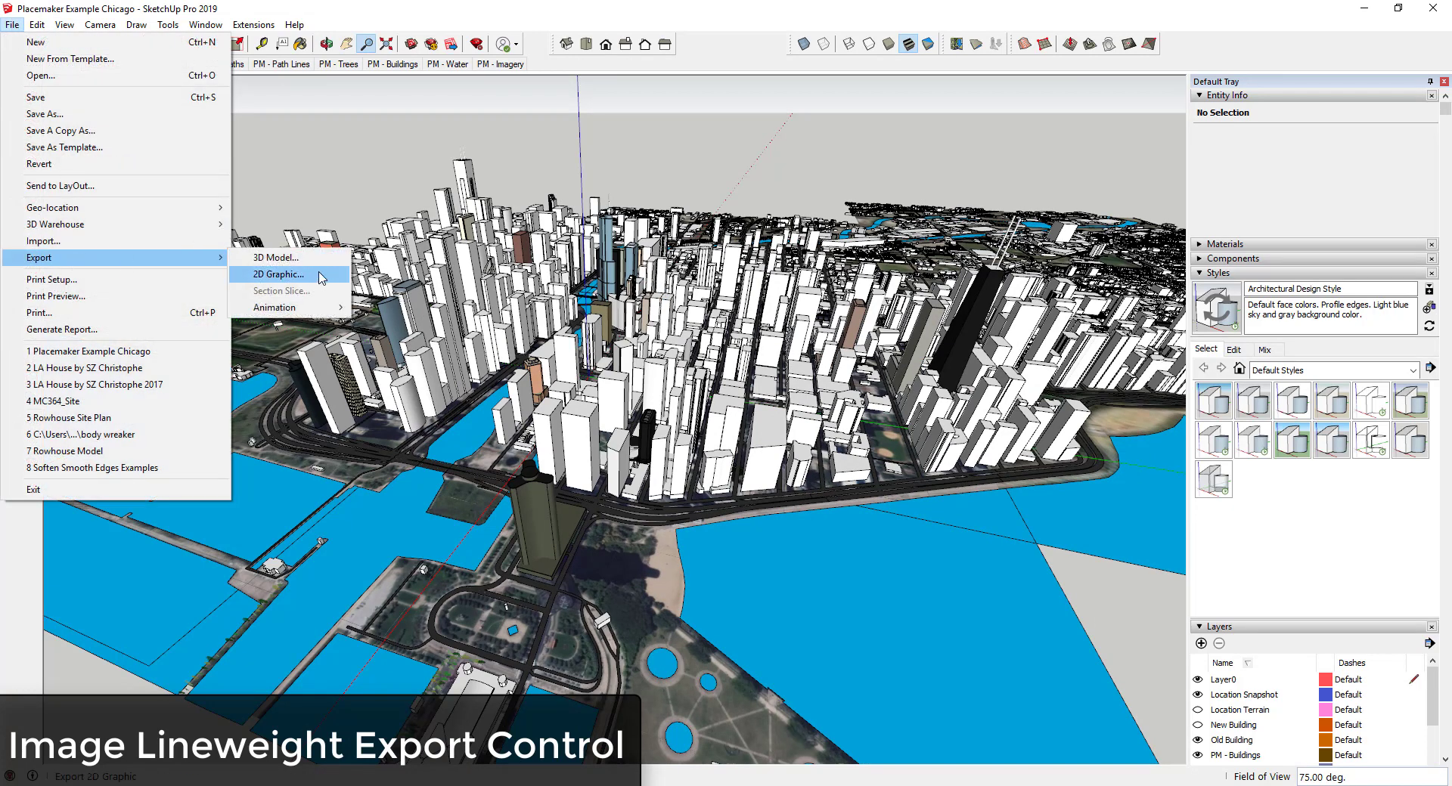
left_click(257, 274)
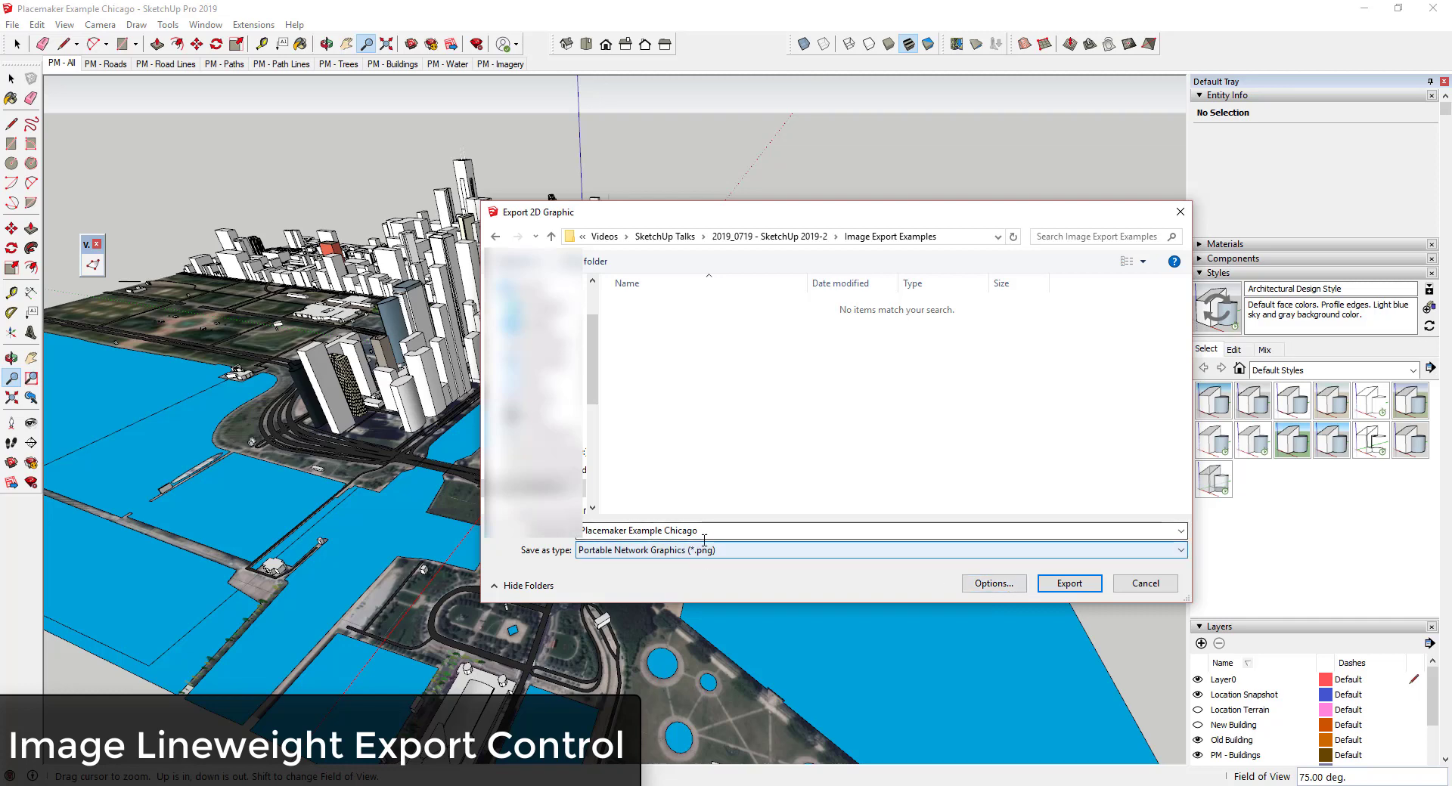
left_click(1144, 584)
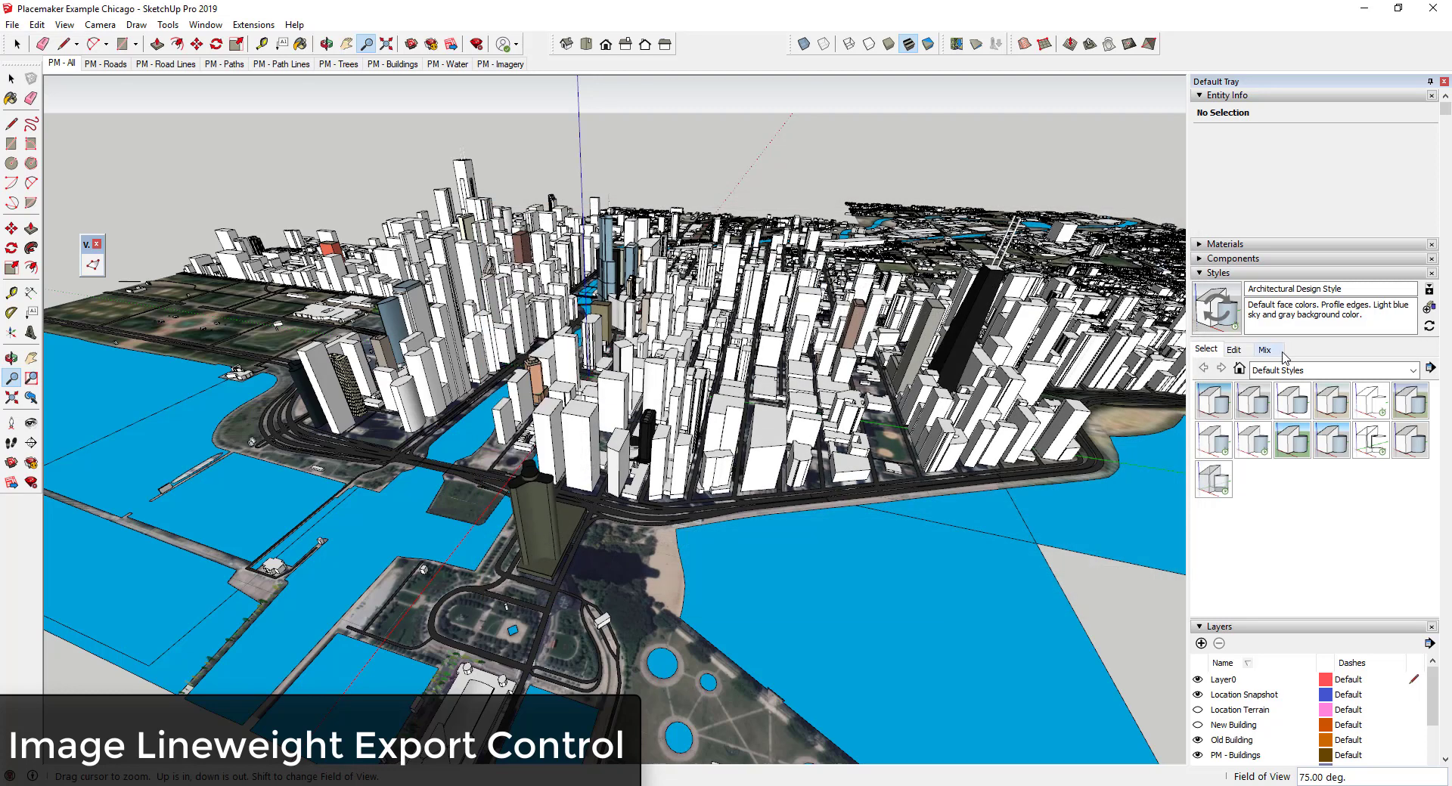
Turn on Profiles edges with a width of 3 in the style's Edge settings.
left_click(1233, 350)
left_click(1201, 370)
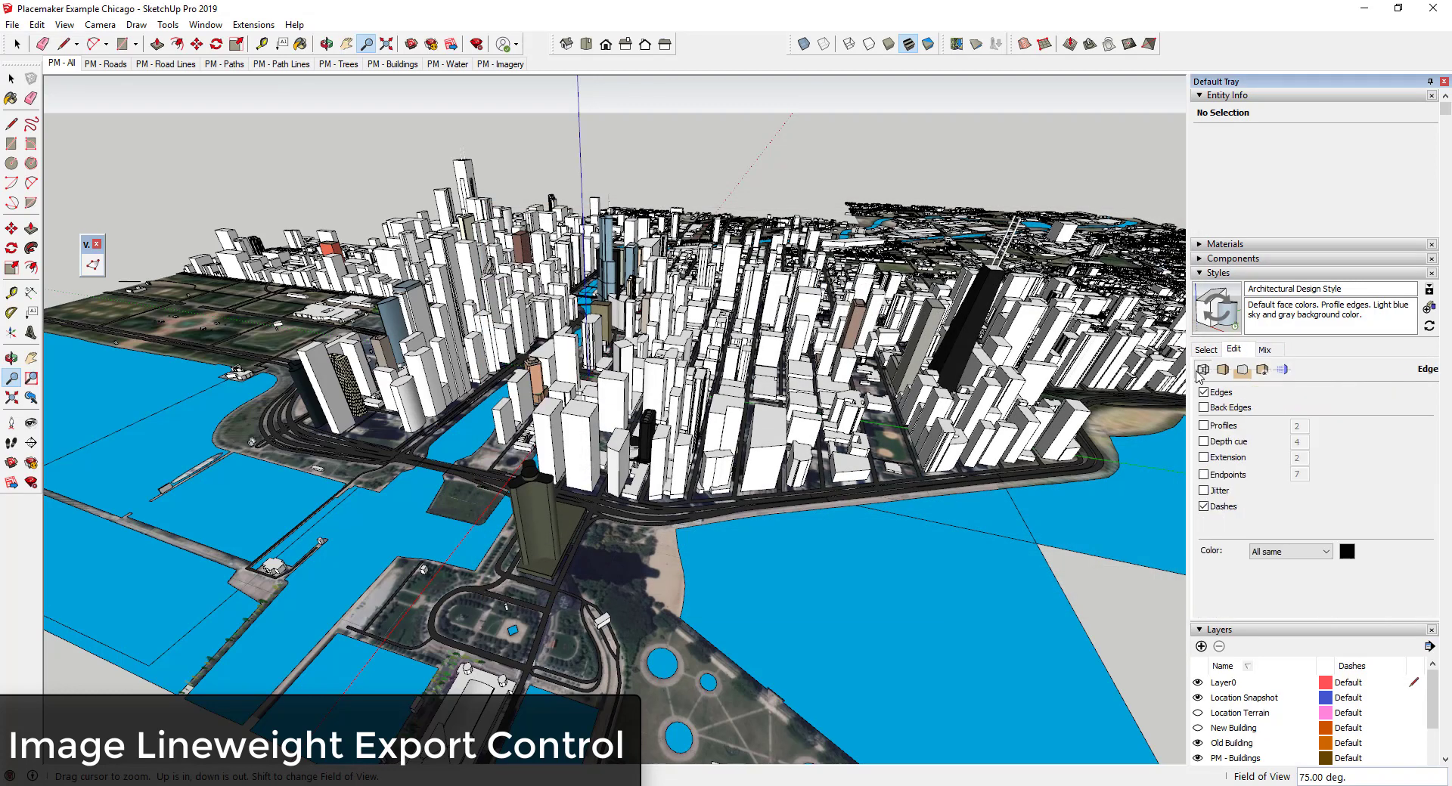
left_click(1215, 428)
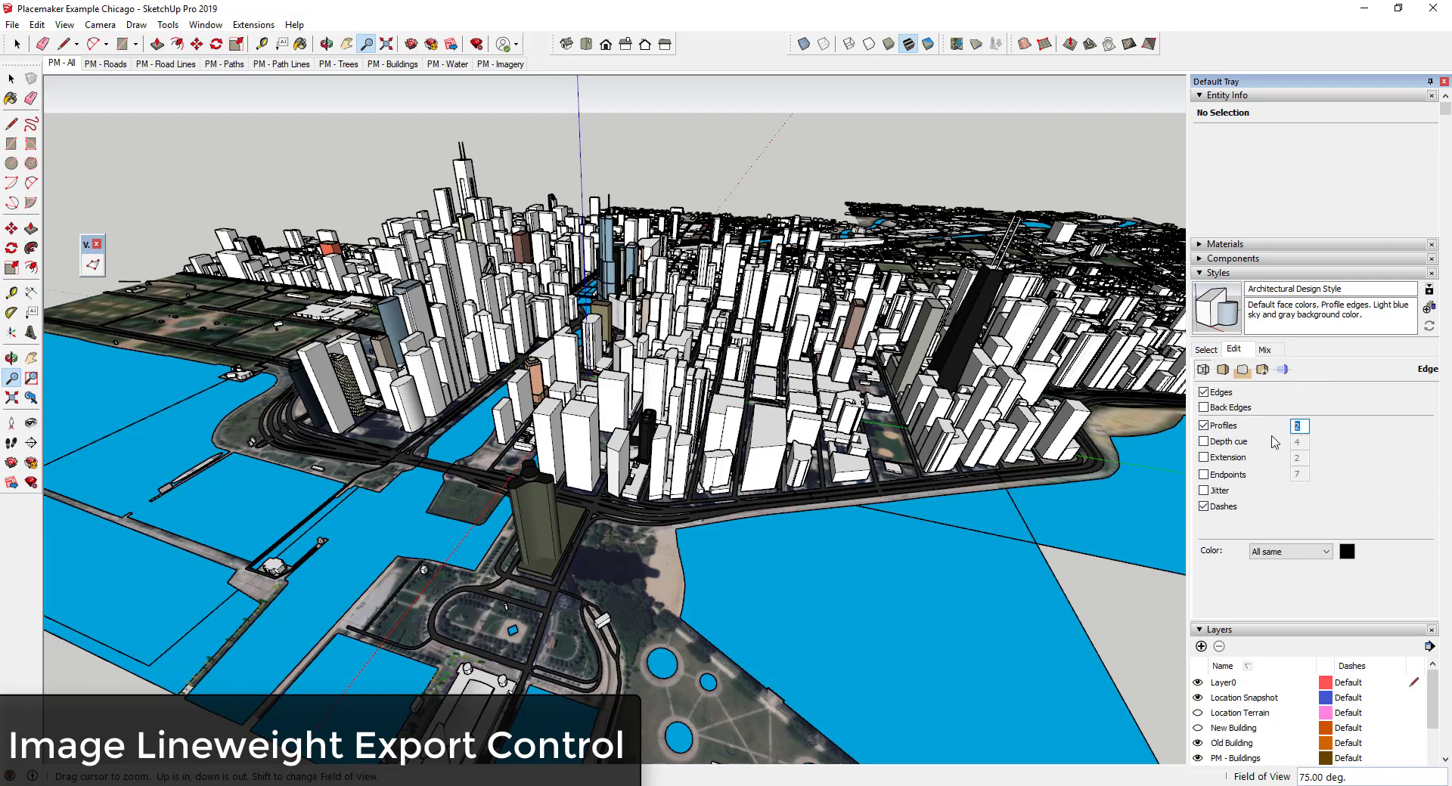
key("Return")
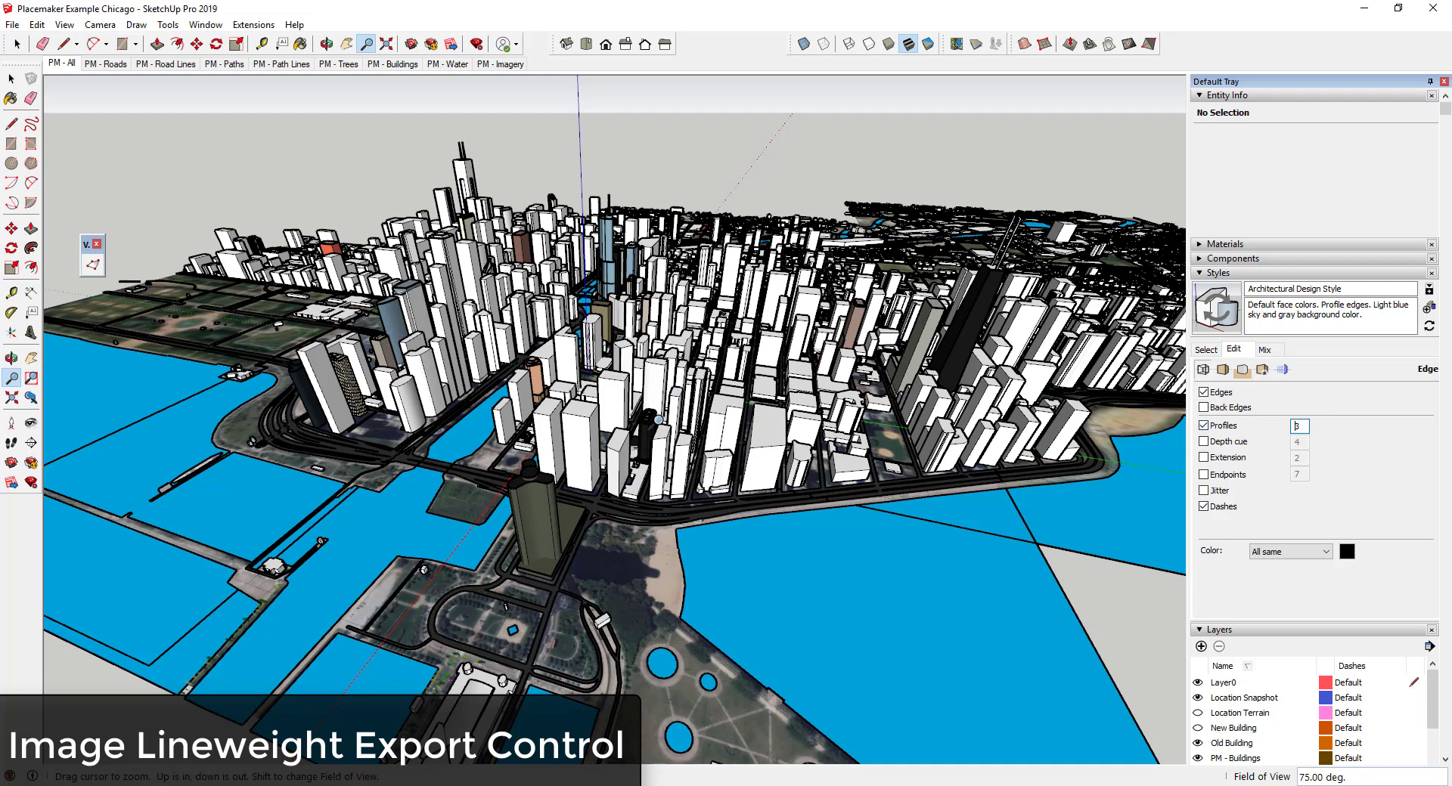
Export the view as 'Placemaker Example Chicago Scale 1.png', checking the export options first.
left_click(12, 24)
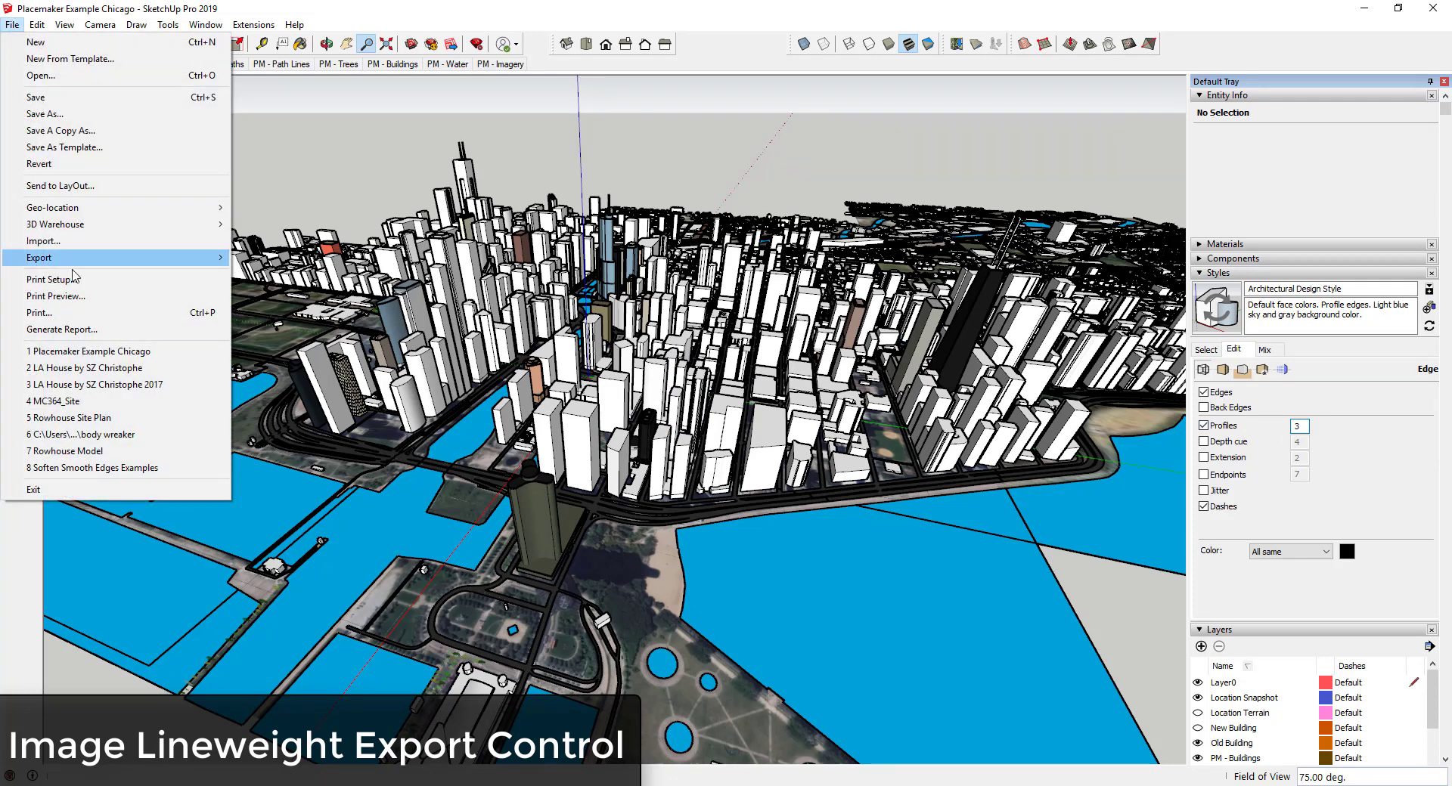
mouse_move(74, 261)
left_click(279, 274)
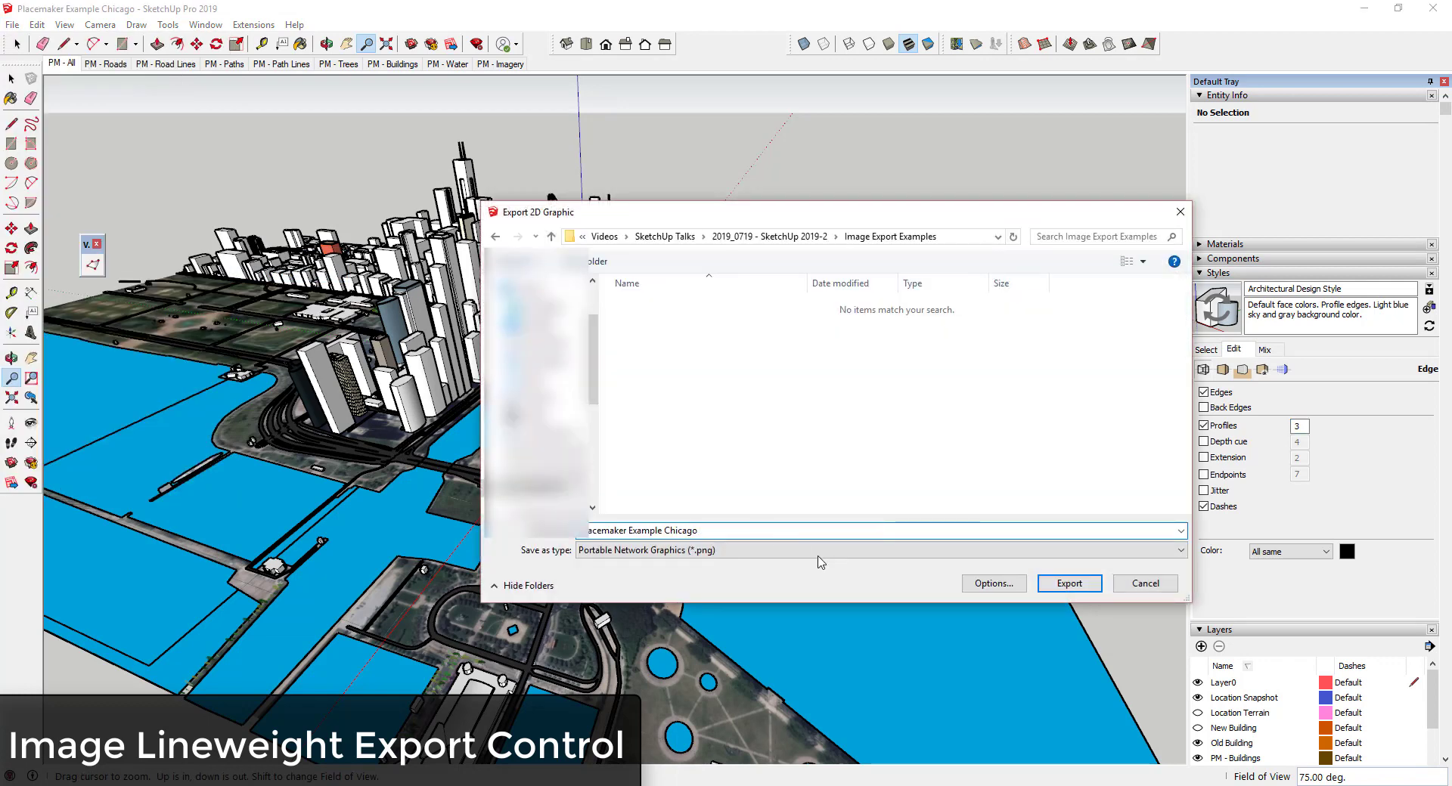
left_click(990, 584)
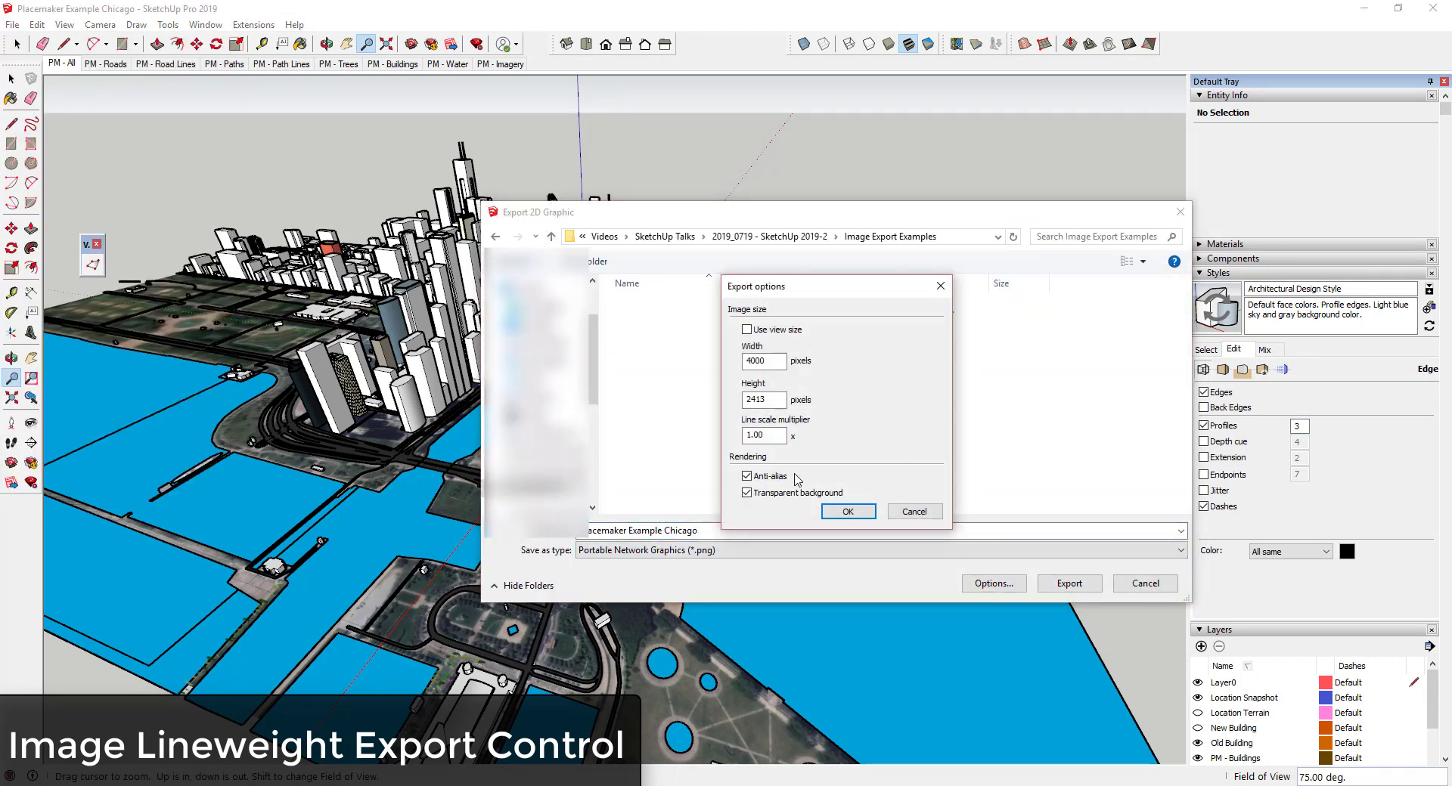
left_click(913, 511)
left_click(731, 534)
left_click(738, 530)
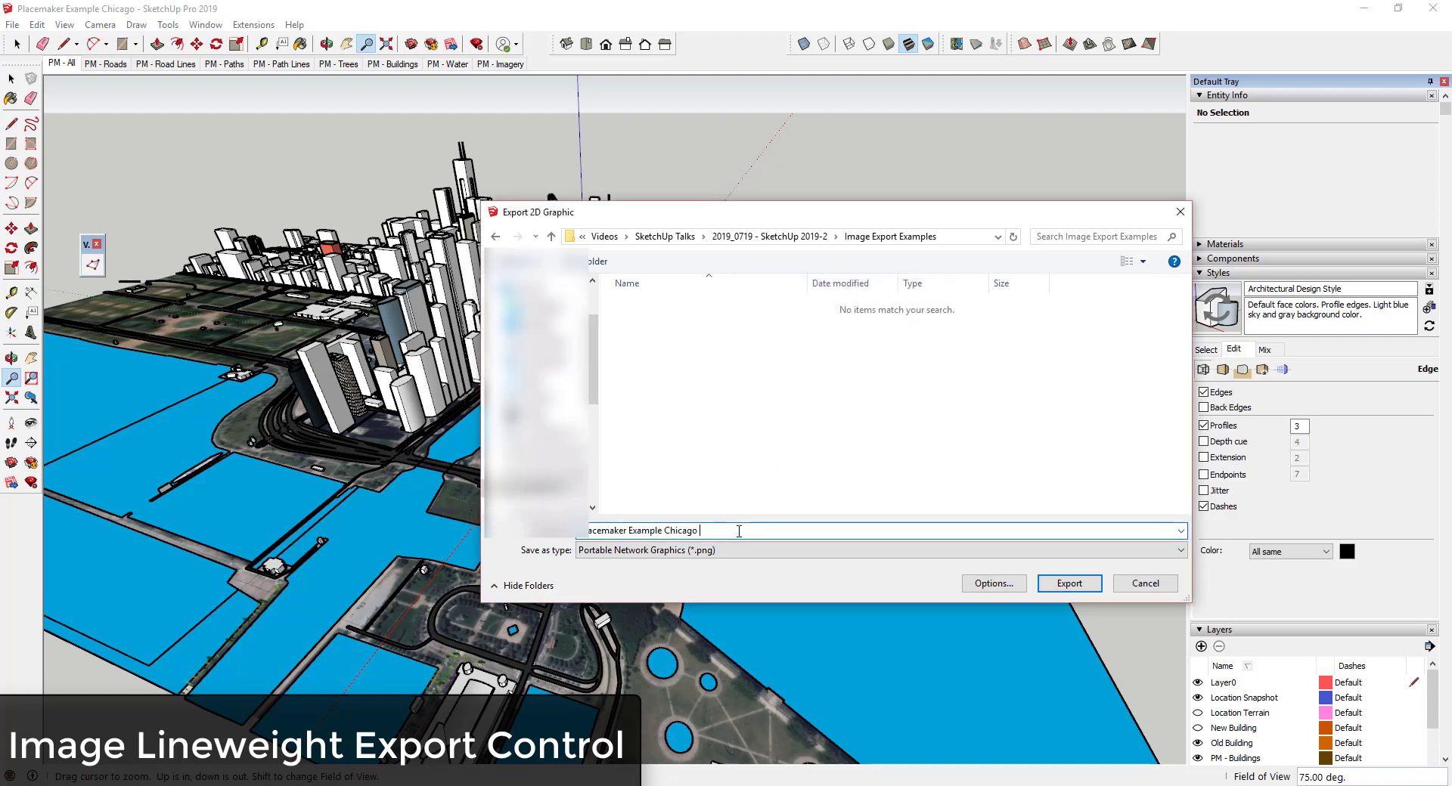
type("Scale 1")
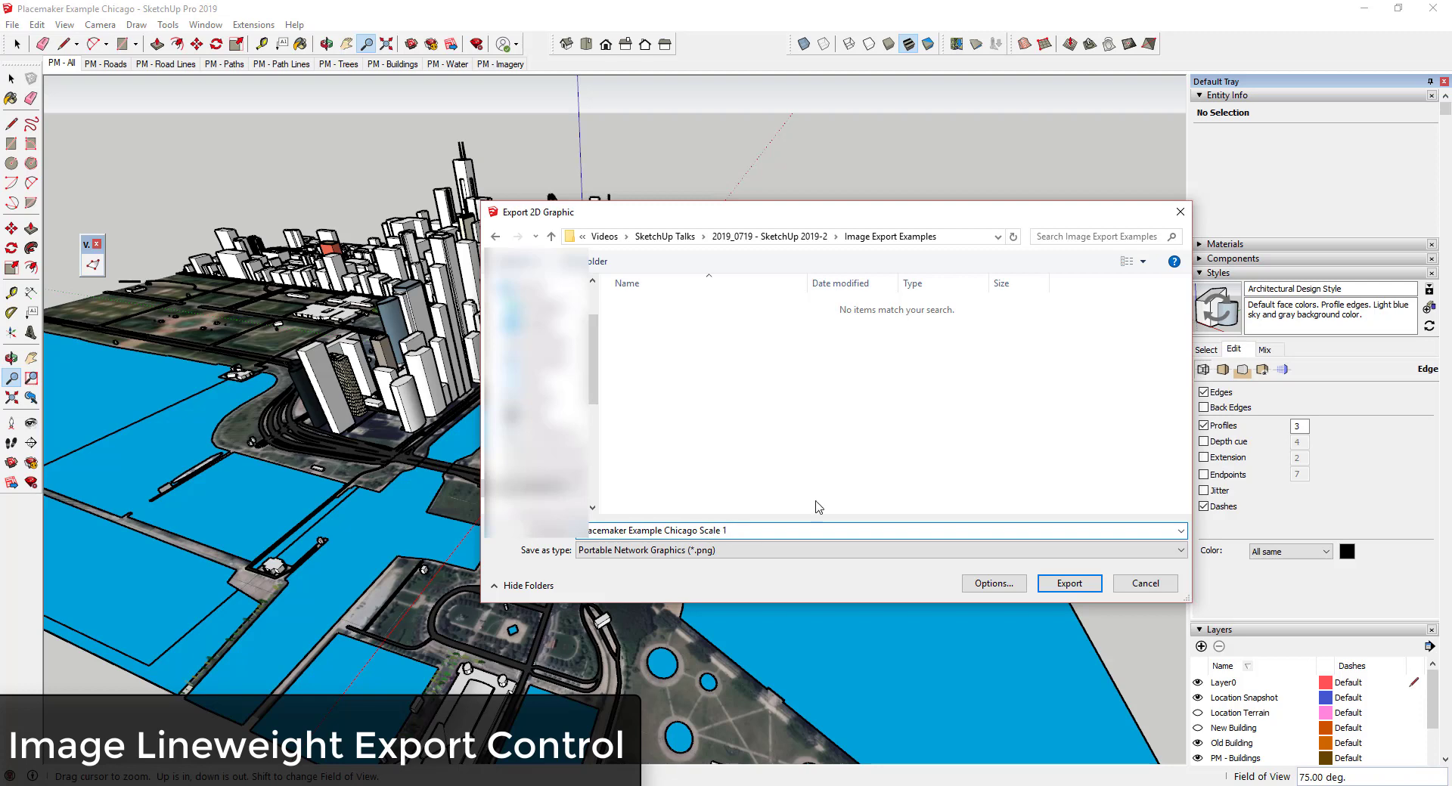
left_click(1069, 584)
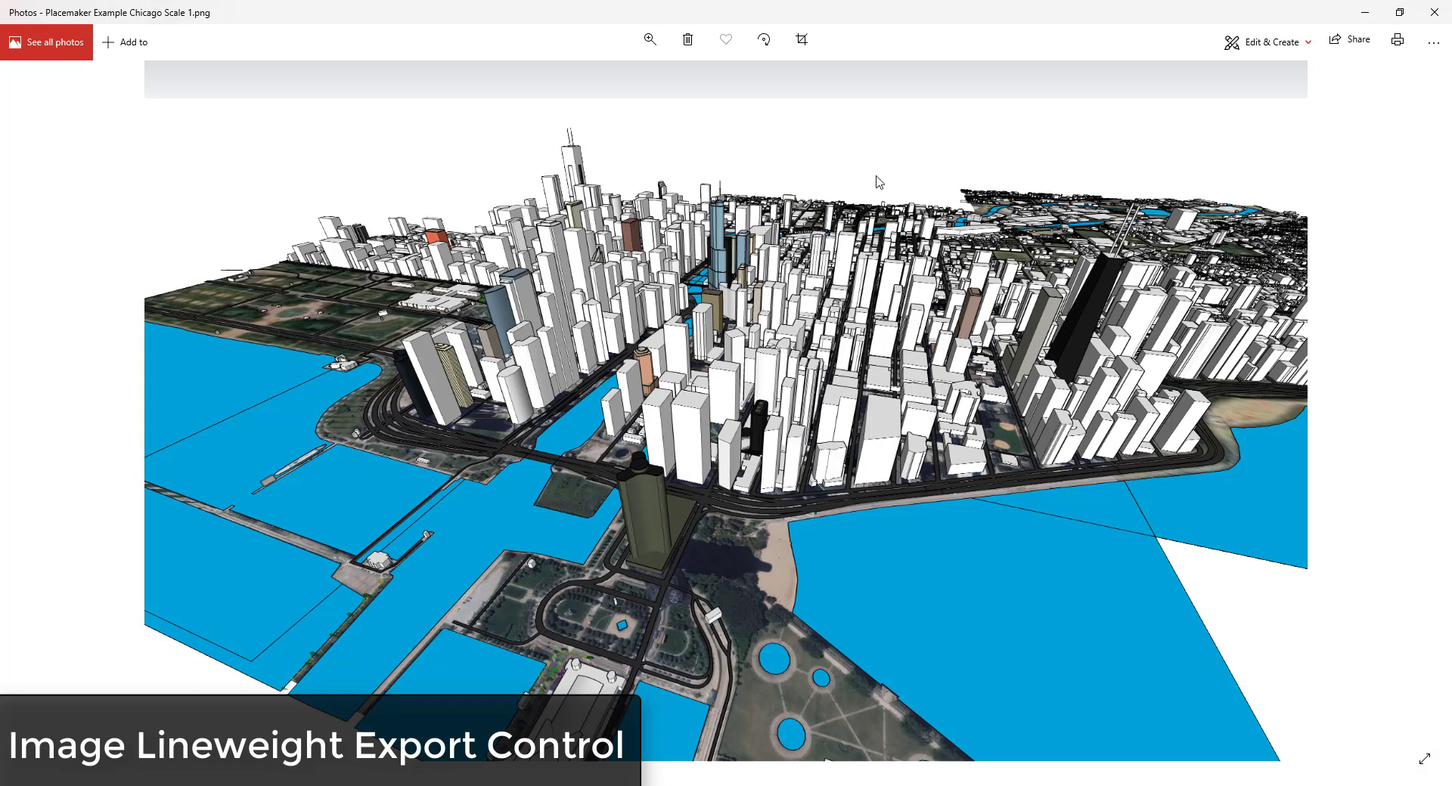
Switch from the Photos viewer back to the Chicago model in SketchUp with Alt+Tab.
key("alt+Tab")
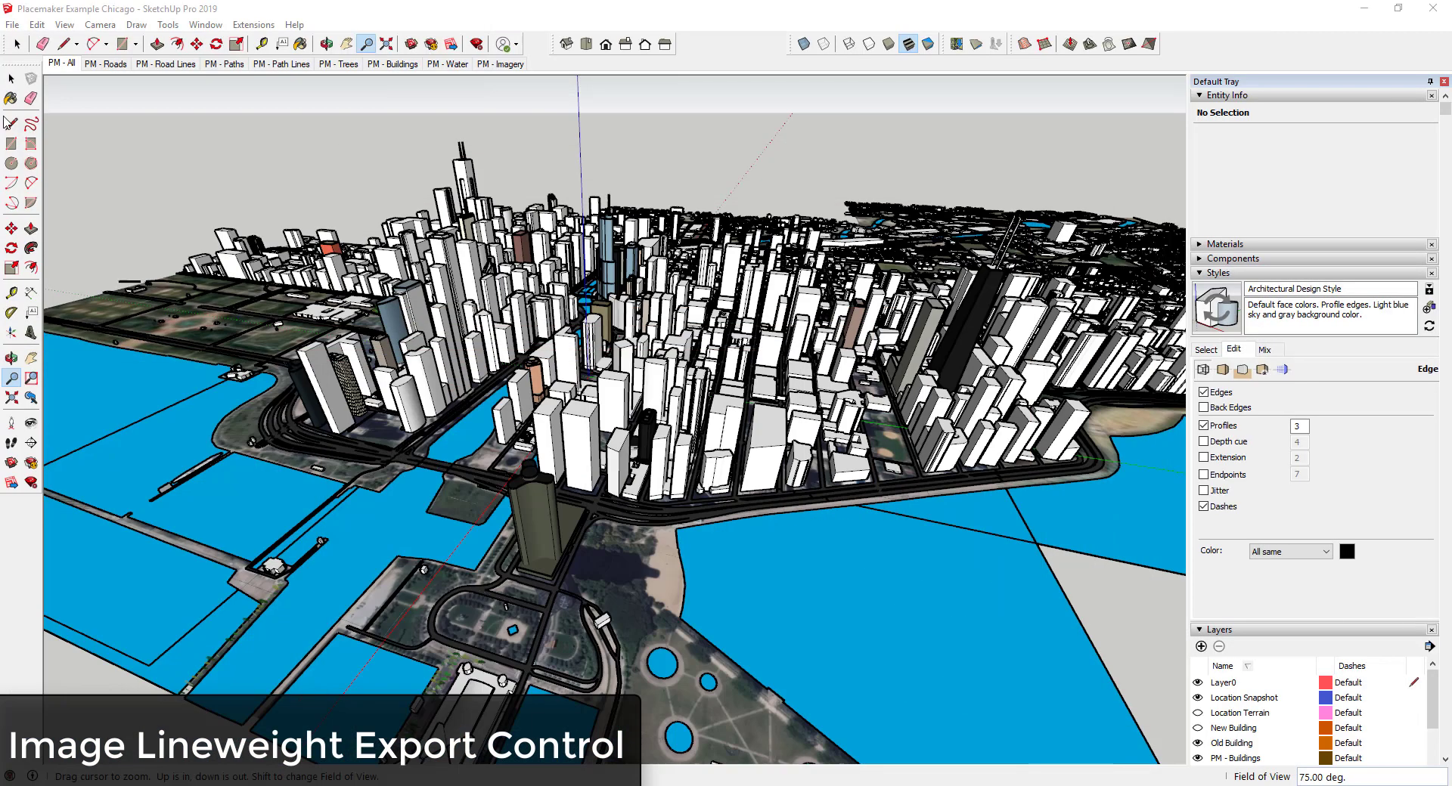
Start a 2D Graphic export and set the line scale multiplier to 3 in Options.
left_click(12, 24)
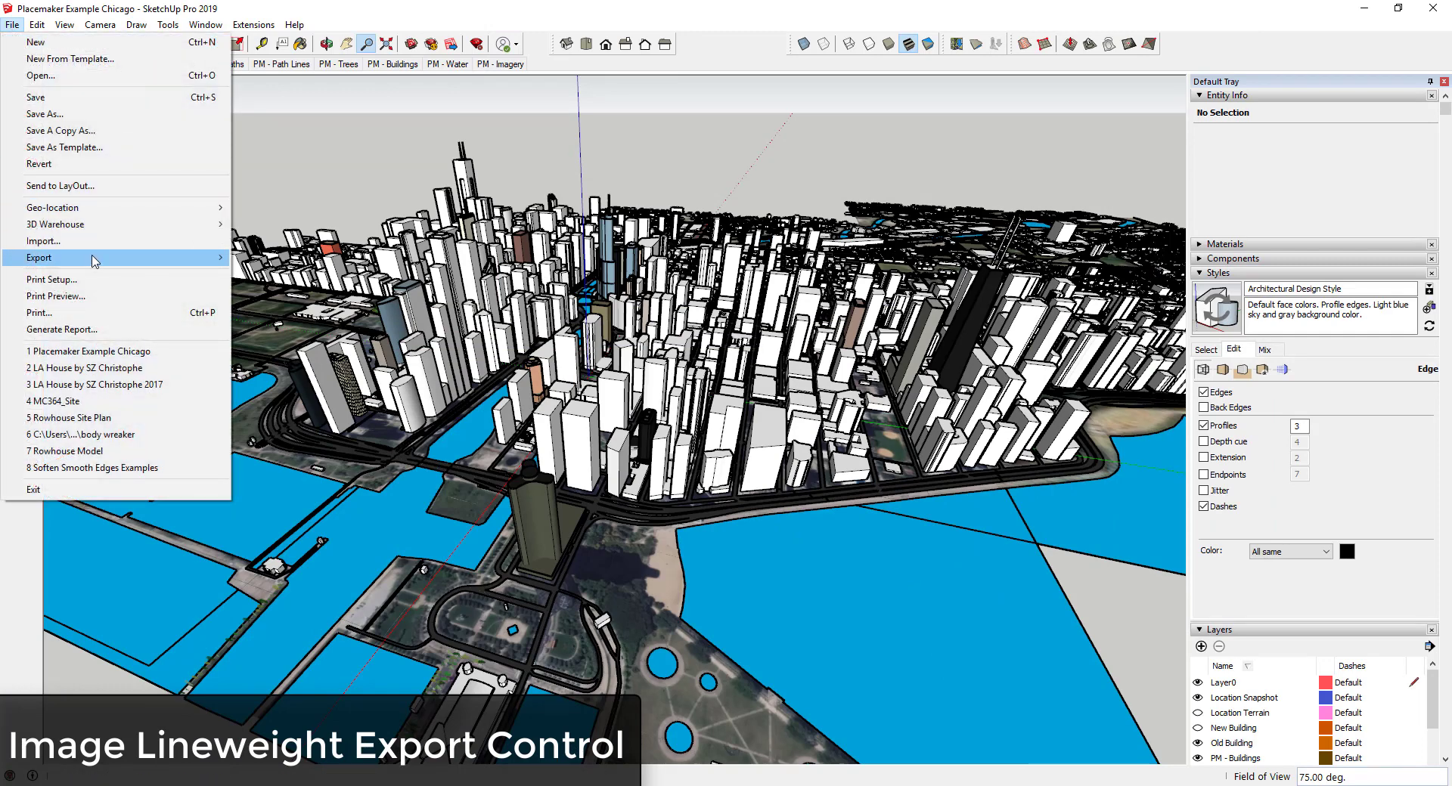
mouse_move(95, 260)
left_click(322, 275)
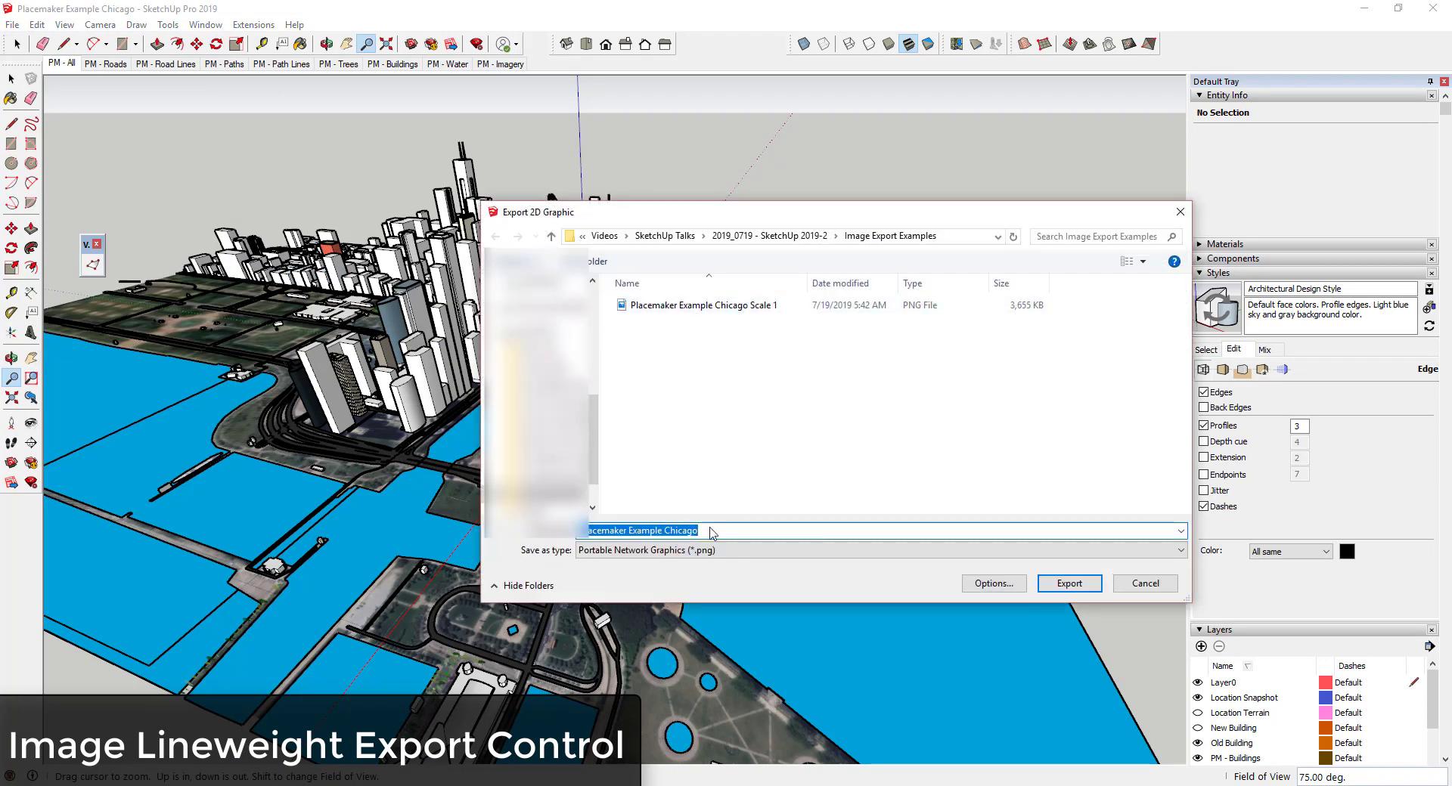
left_click(534, 454)
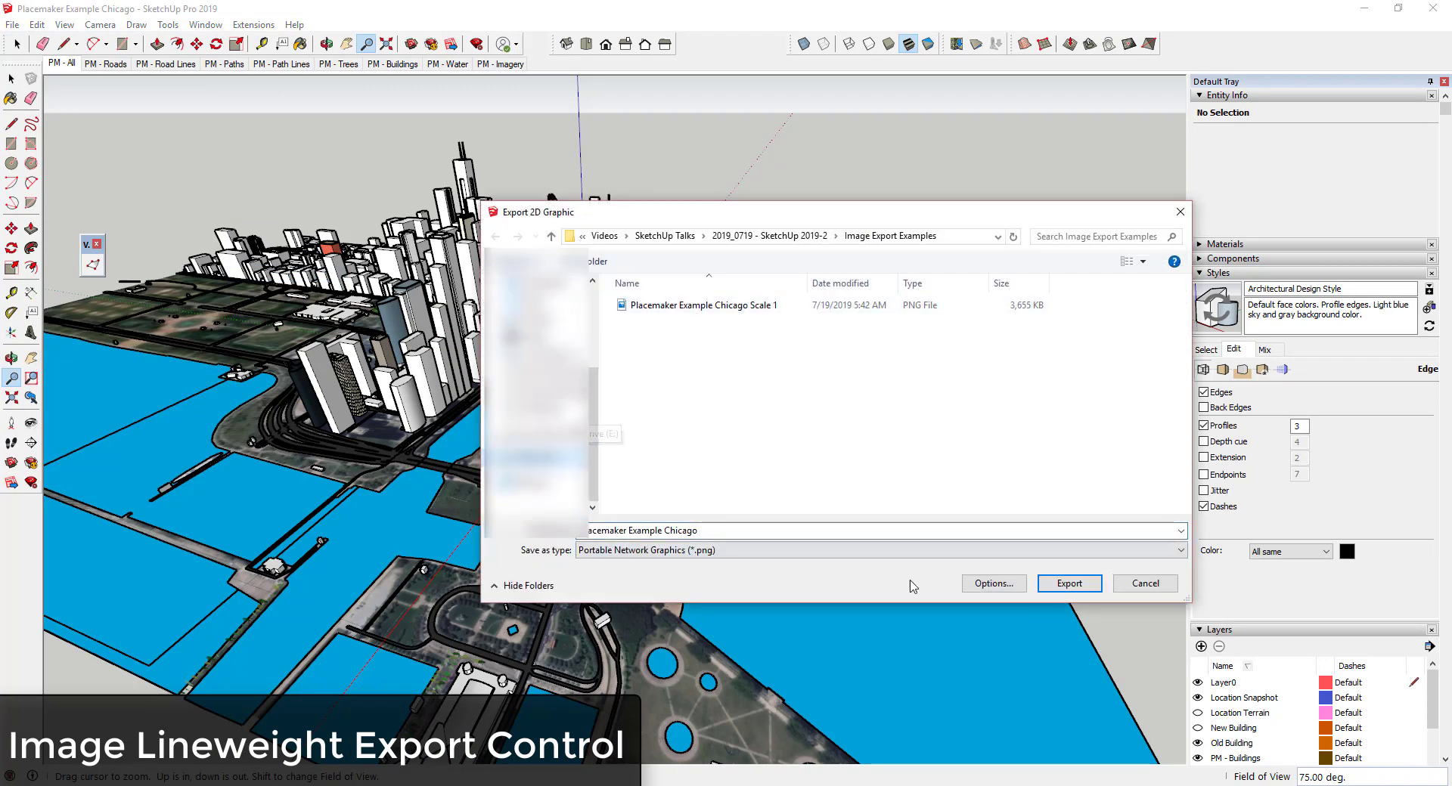
left_click(992, 583)
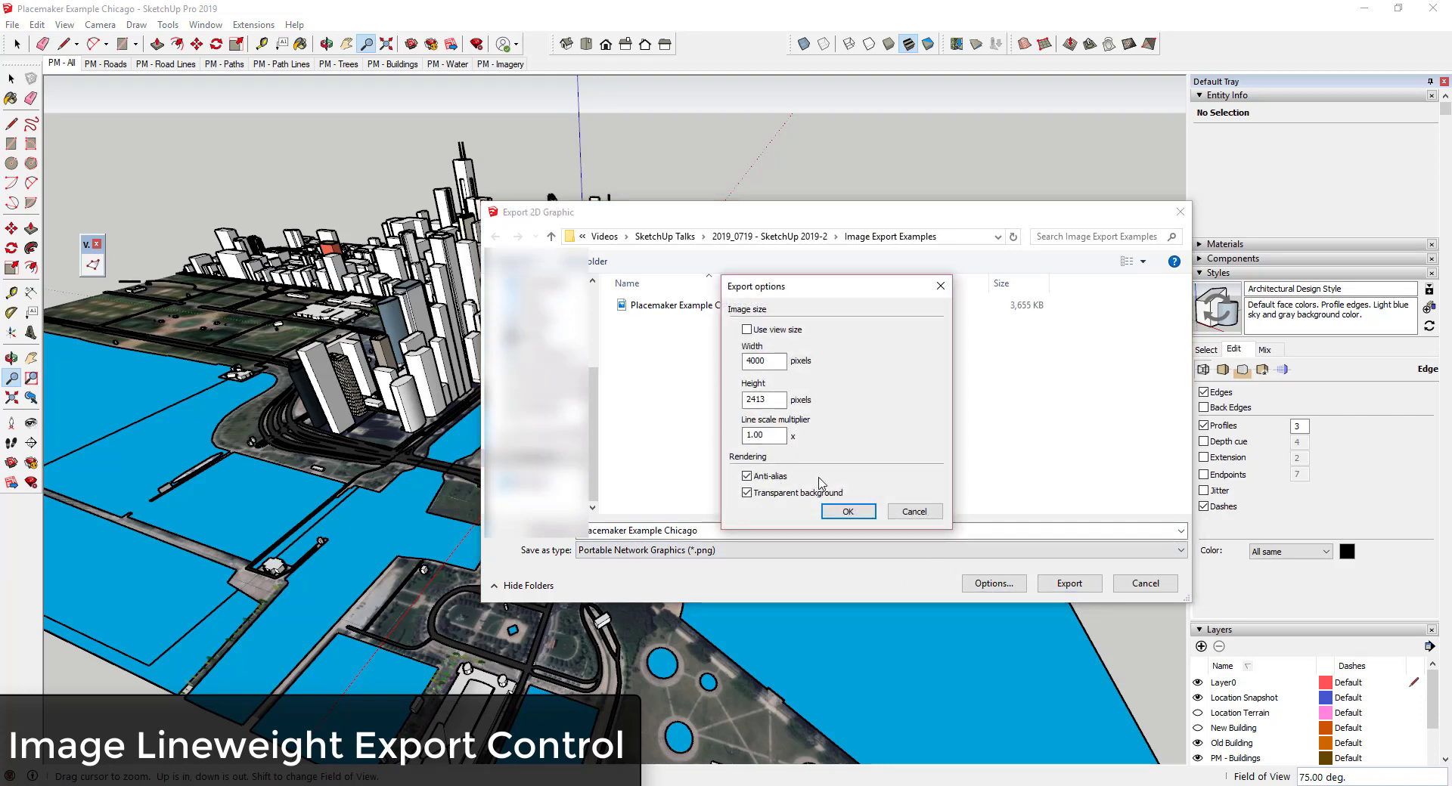
left_click(775, 435)
double_click(775, 435)
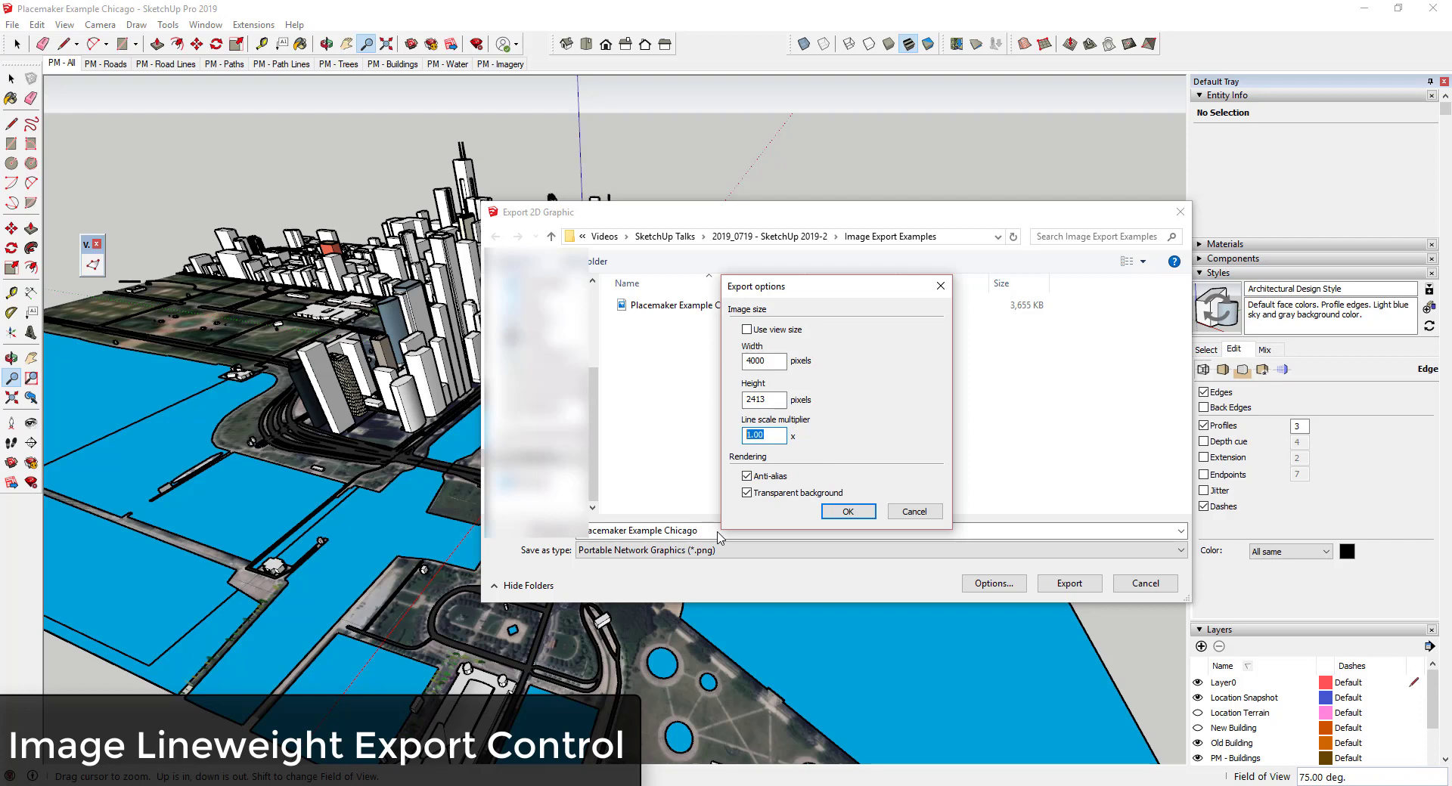
type("3")
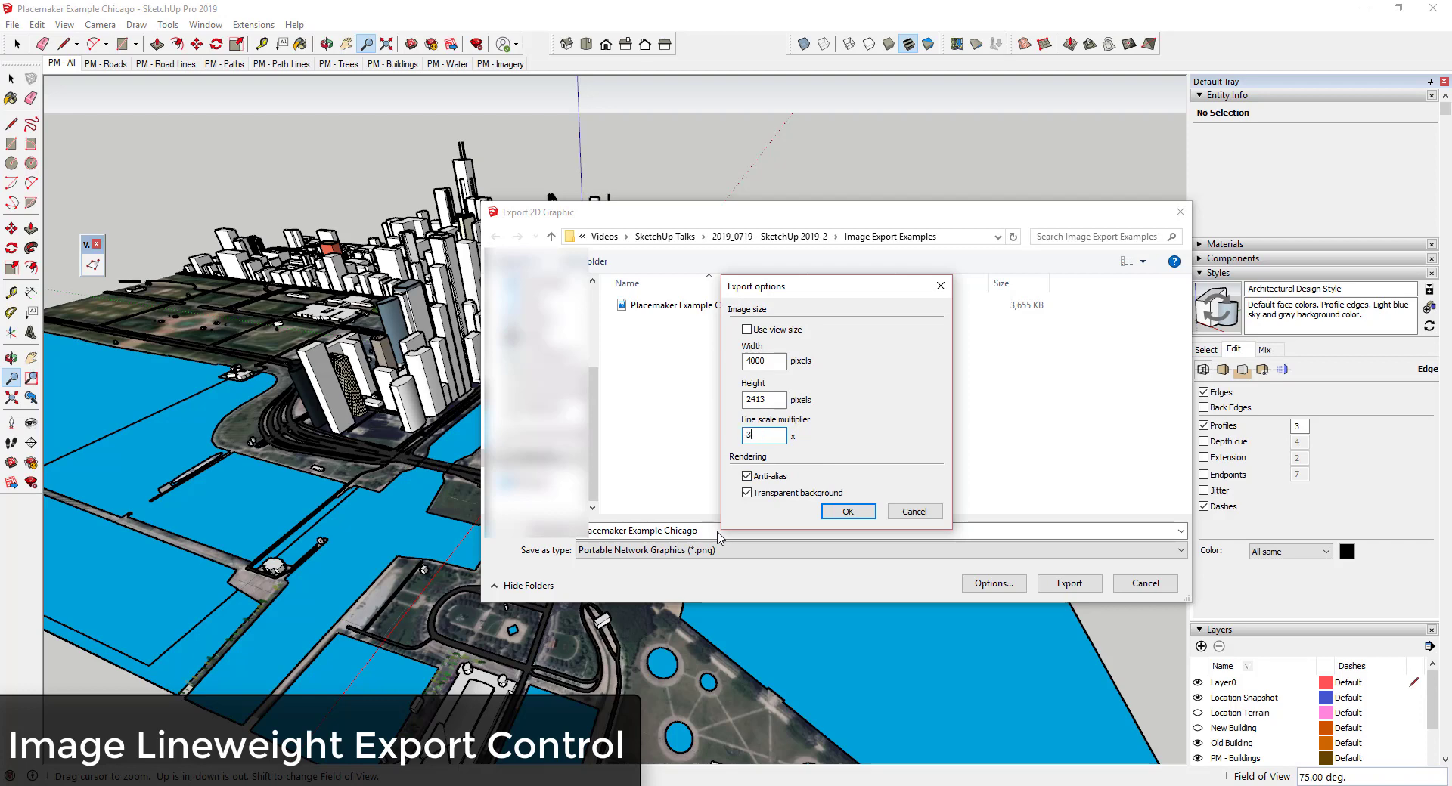
left_click(848, 512)
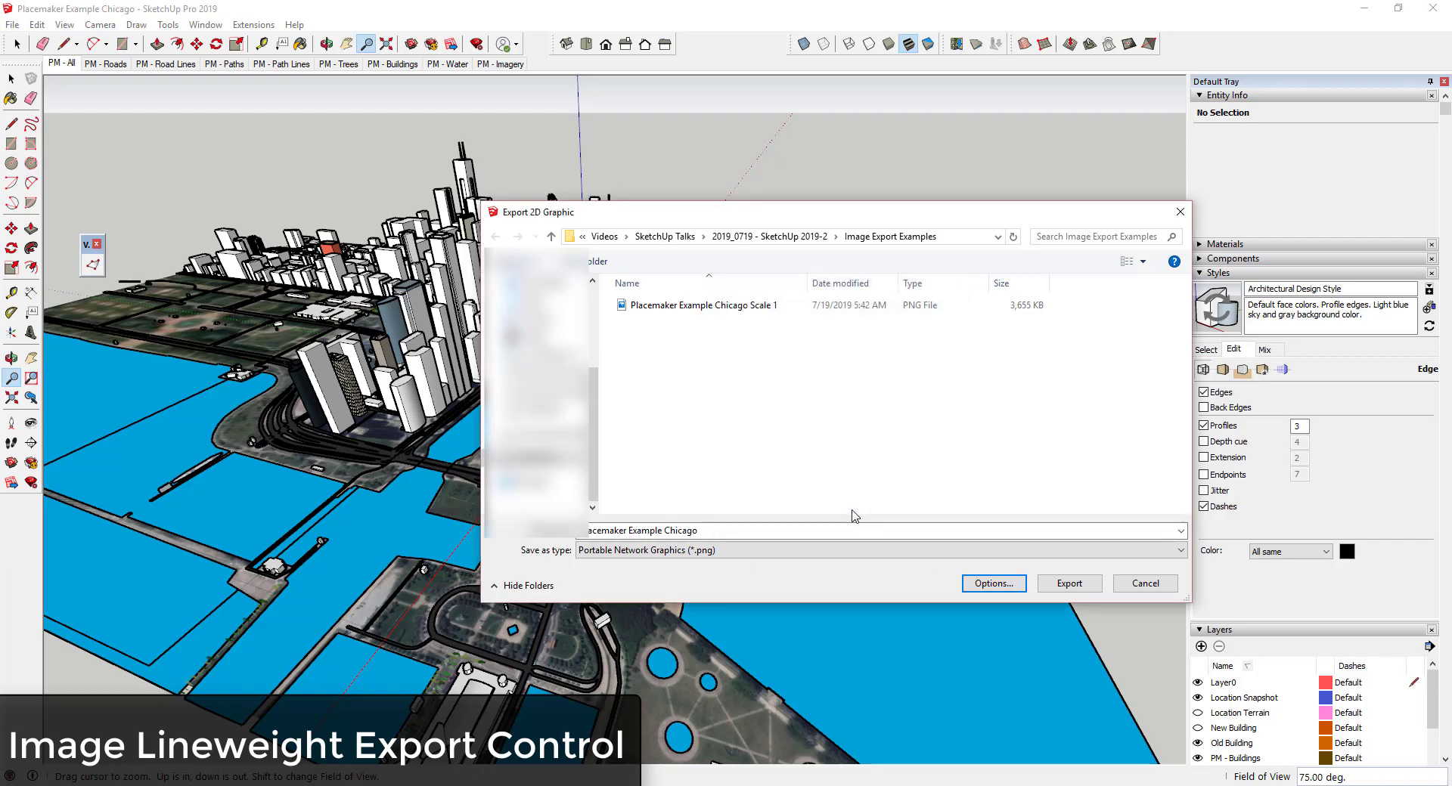
Export the image as 'Placemaker Example Chicago Scale 3.png'.
left_click(741, 530)
left_click(741, 530)
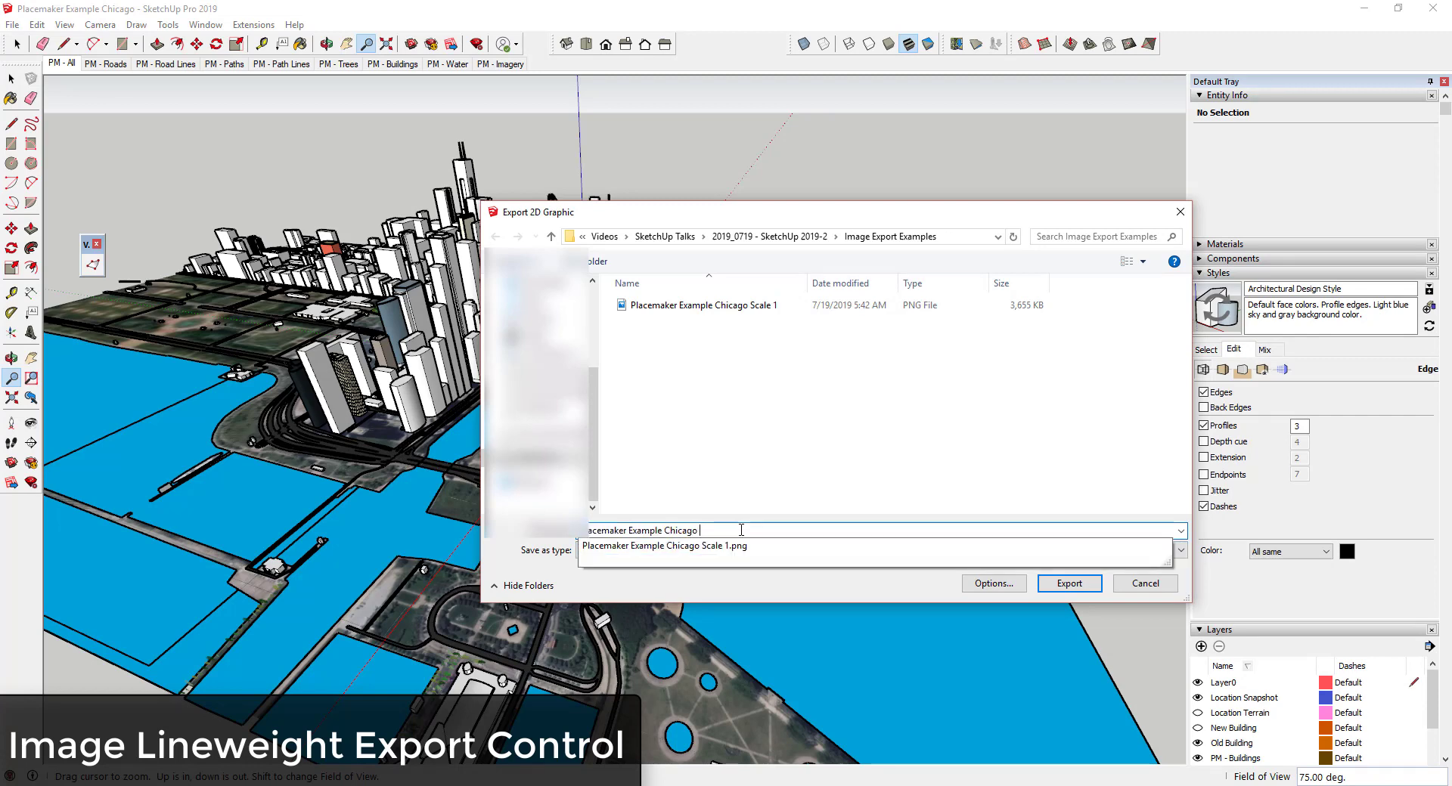
type("Scale 3")
left_click(1064, 589)
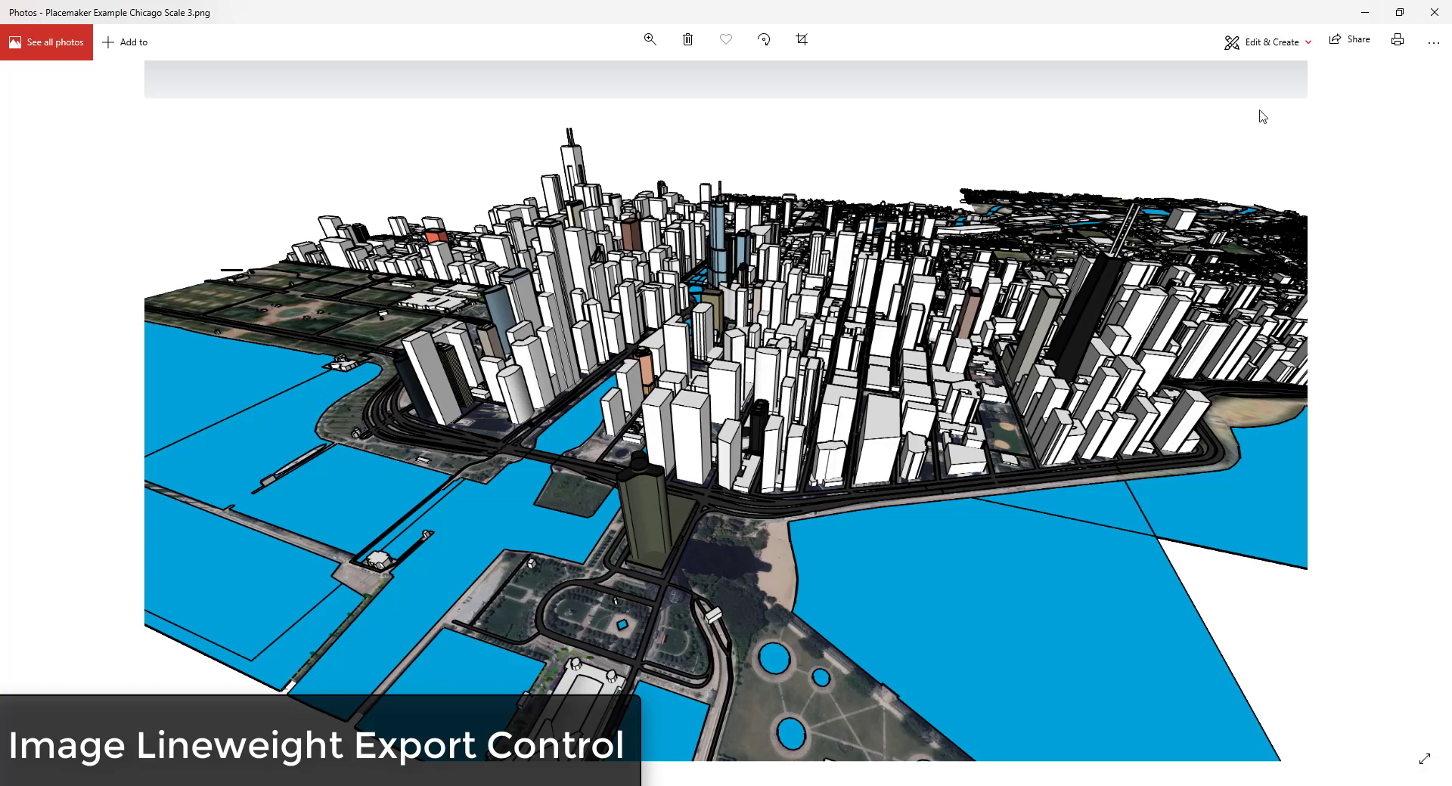
Close the Scale 3 Chicago image in Photos after reviewing its heavier linework.
left_click(1433, 12)
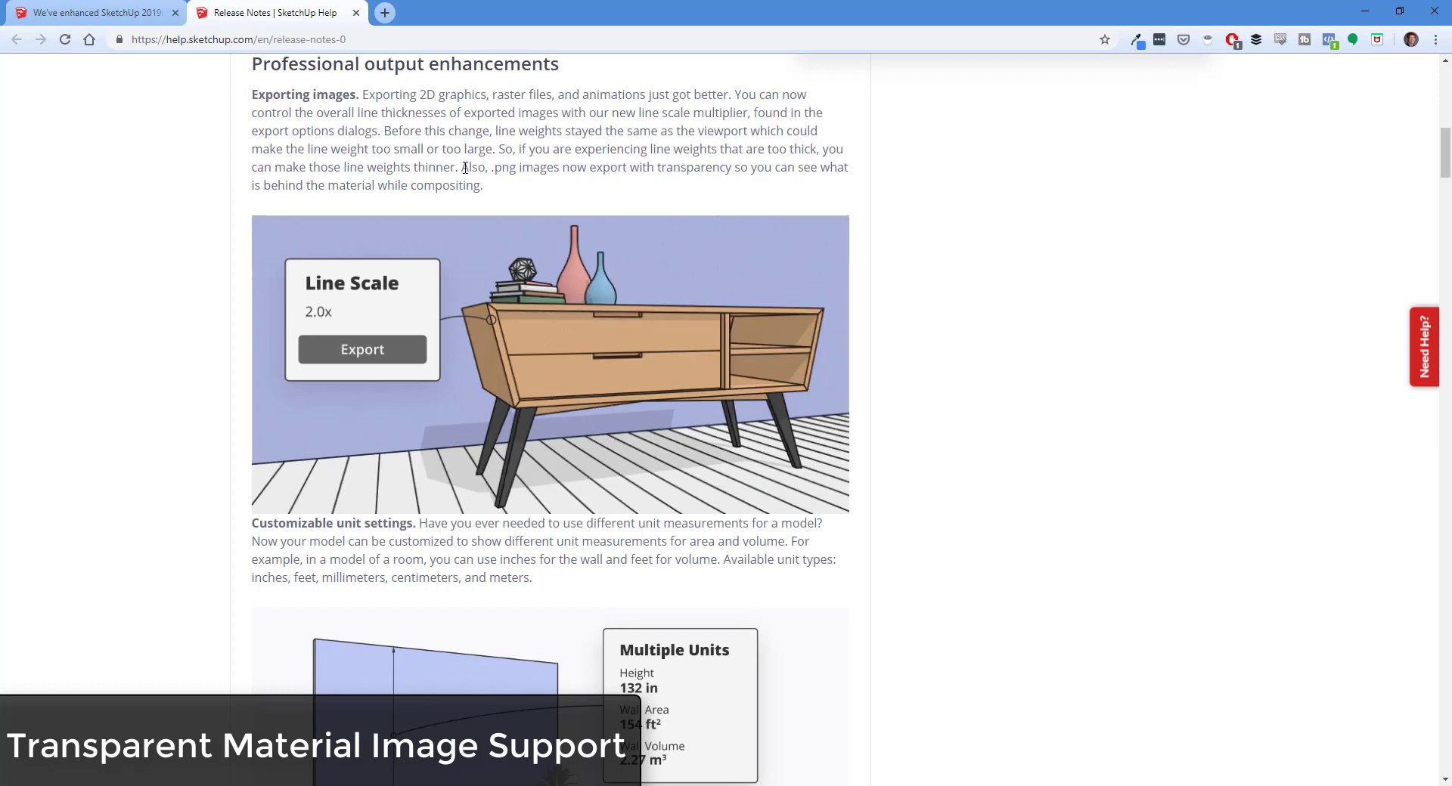
Highlight the PNG transparency sentence, then scroll down to Customizable unit settings.
left_click_drag(465, 167, 486, 189)
left_click(488, 191)
left_click_drag(478, 184, 492, 167)
left_click(484, 169)
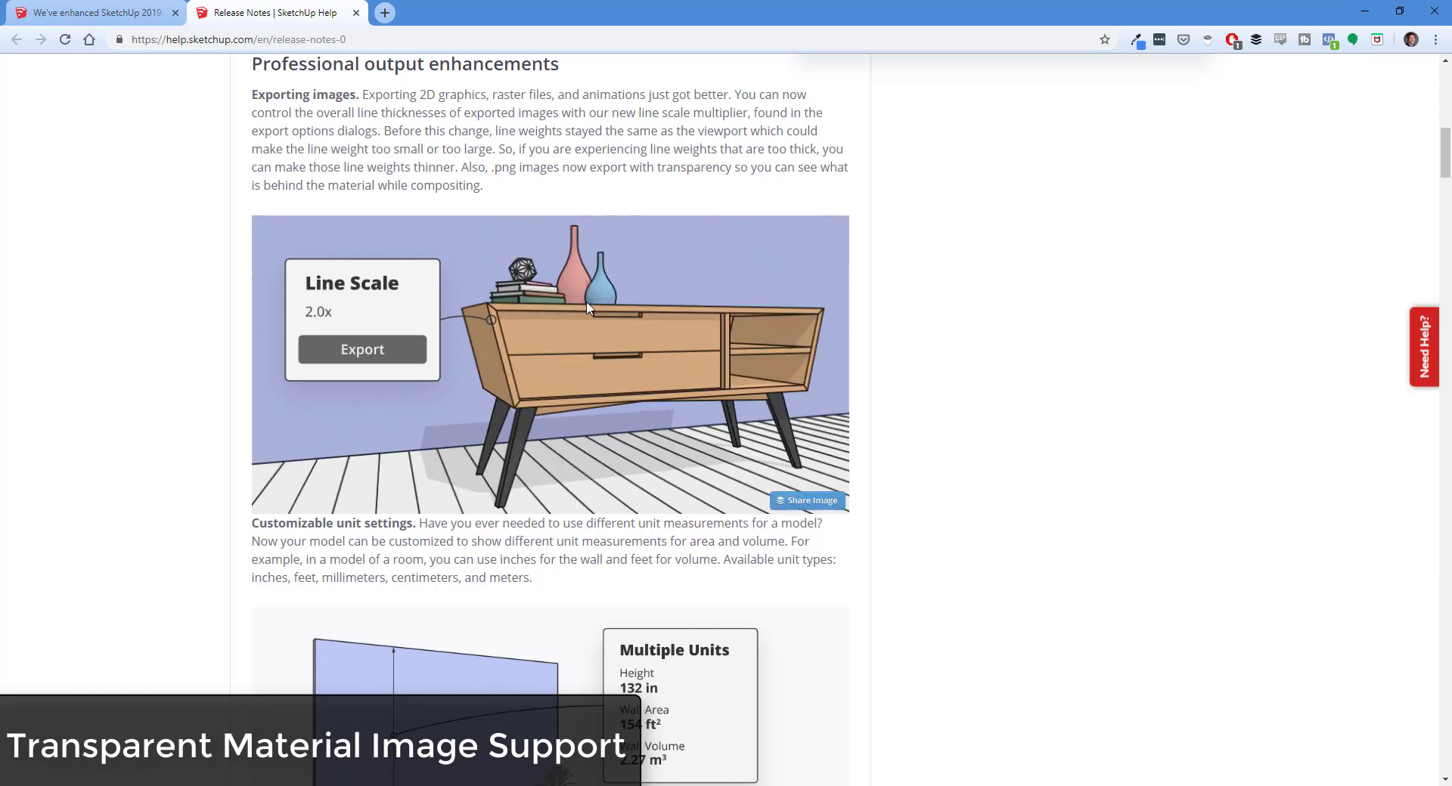
scroll(605, 427, "down", 5)
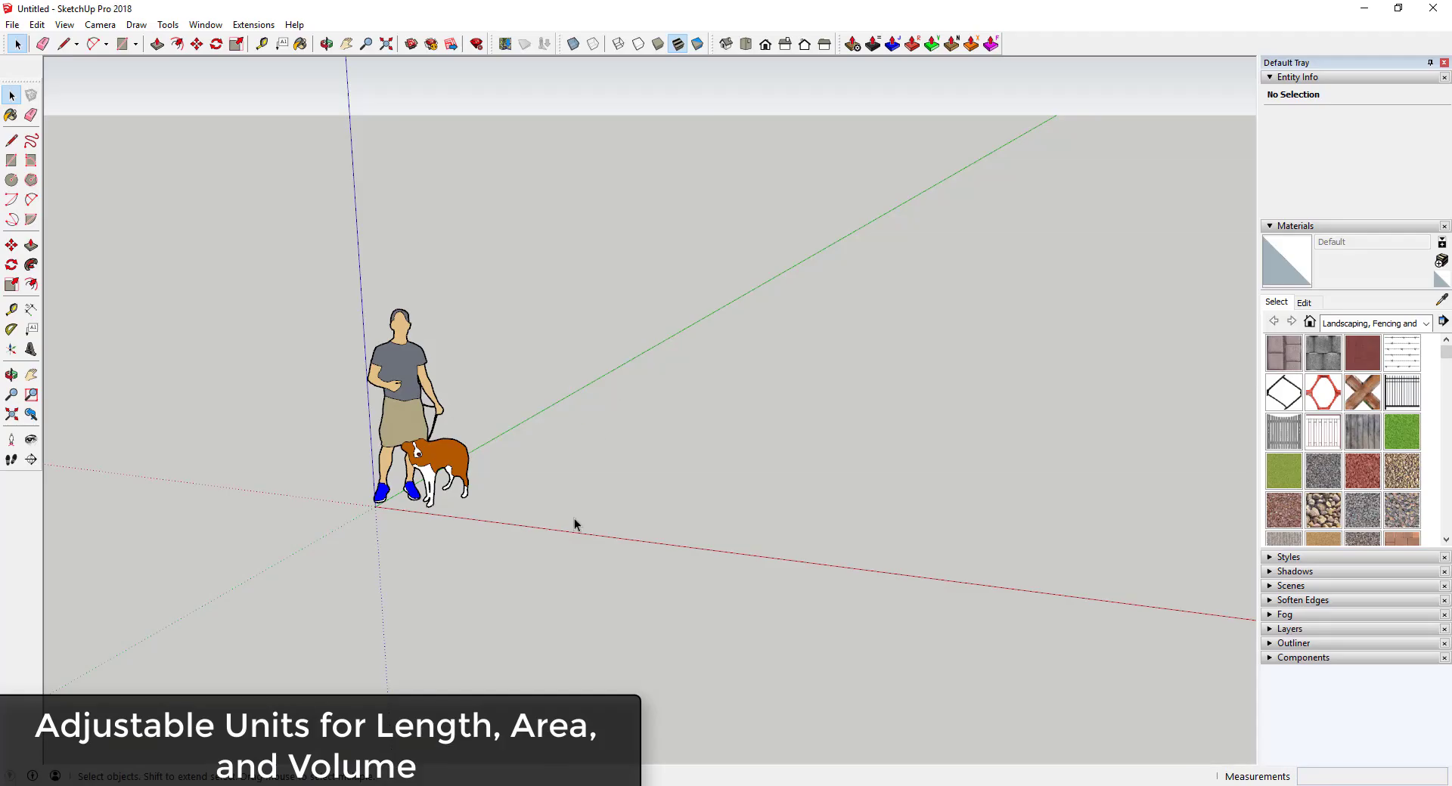
In Model Info > Units, set the length format to Decimal and keep Inches.
left_click(205, 24)
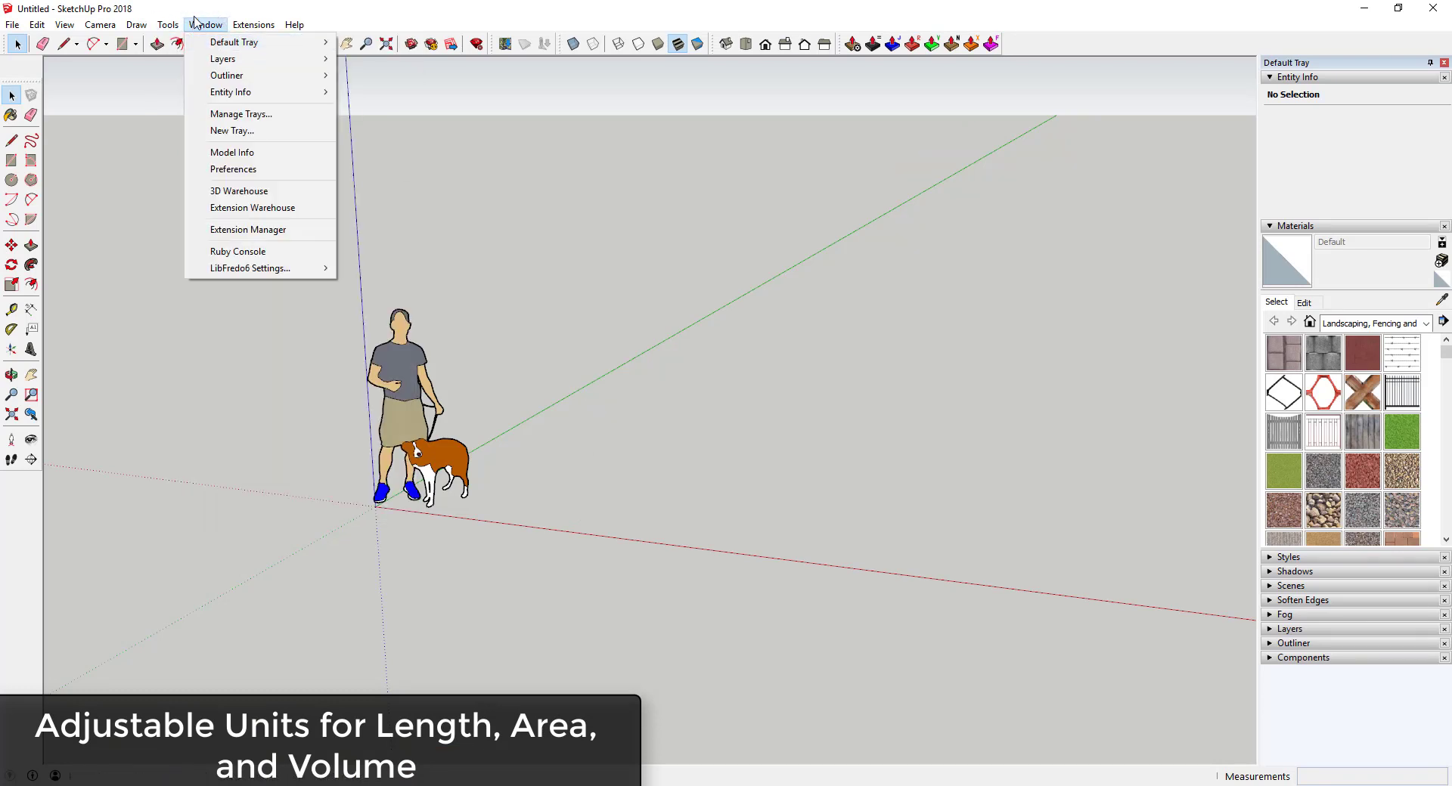
left_click(233, 153)
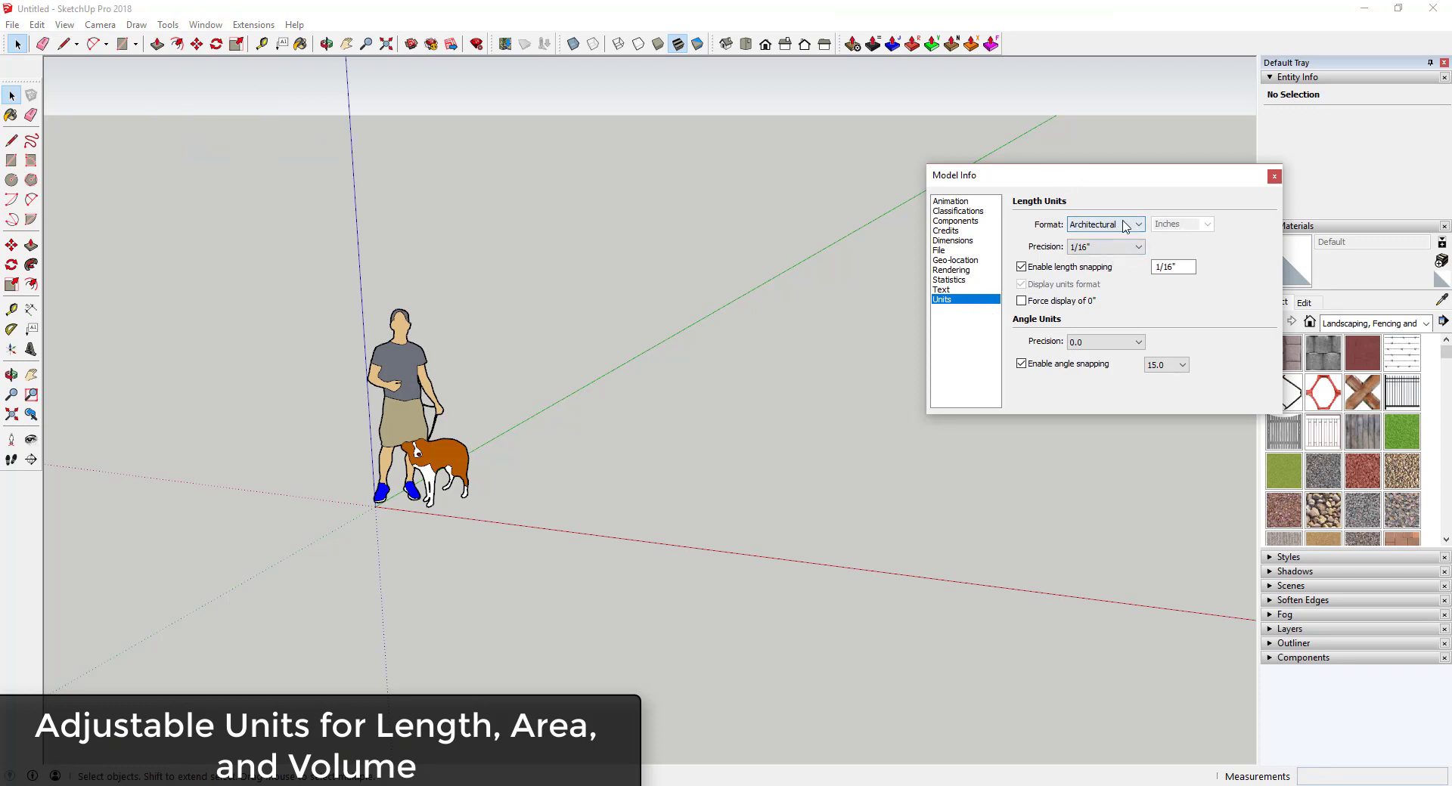
left_click(1126, 224)
left_click(1100, 248)
left_click(1207, 225)
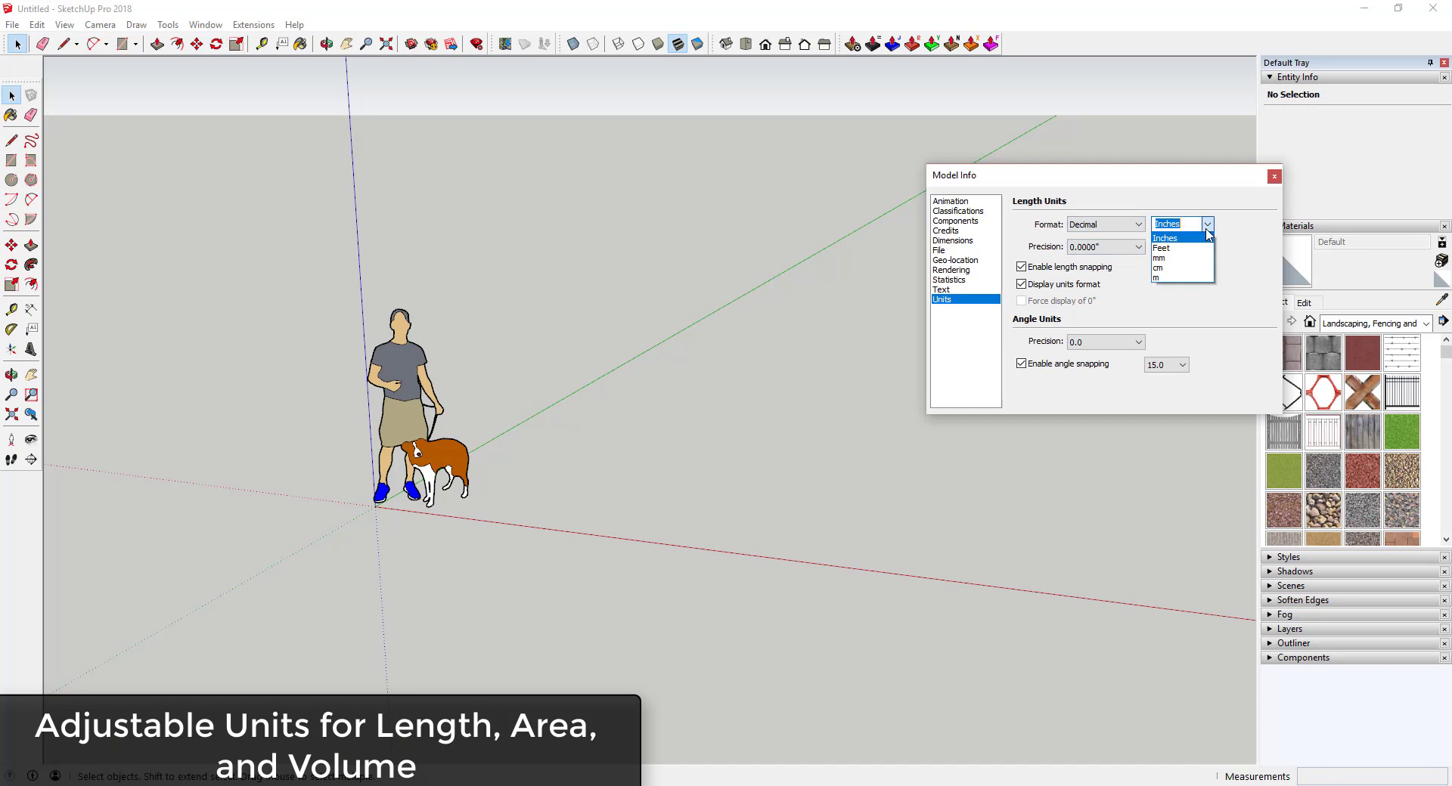
left_click(1207, 232)
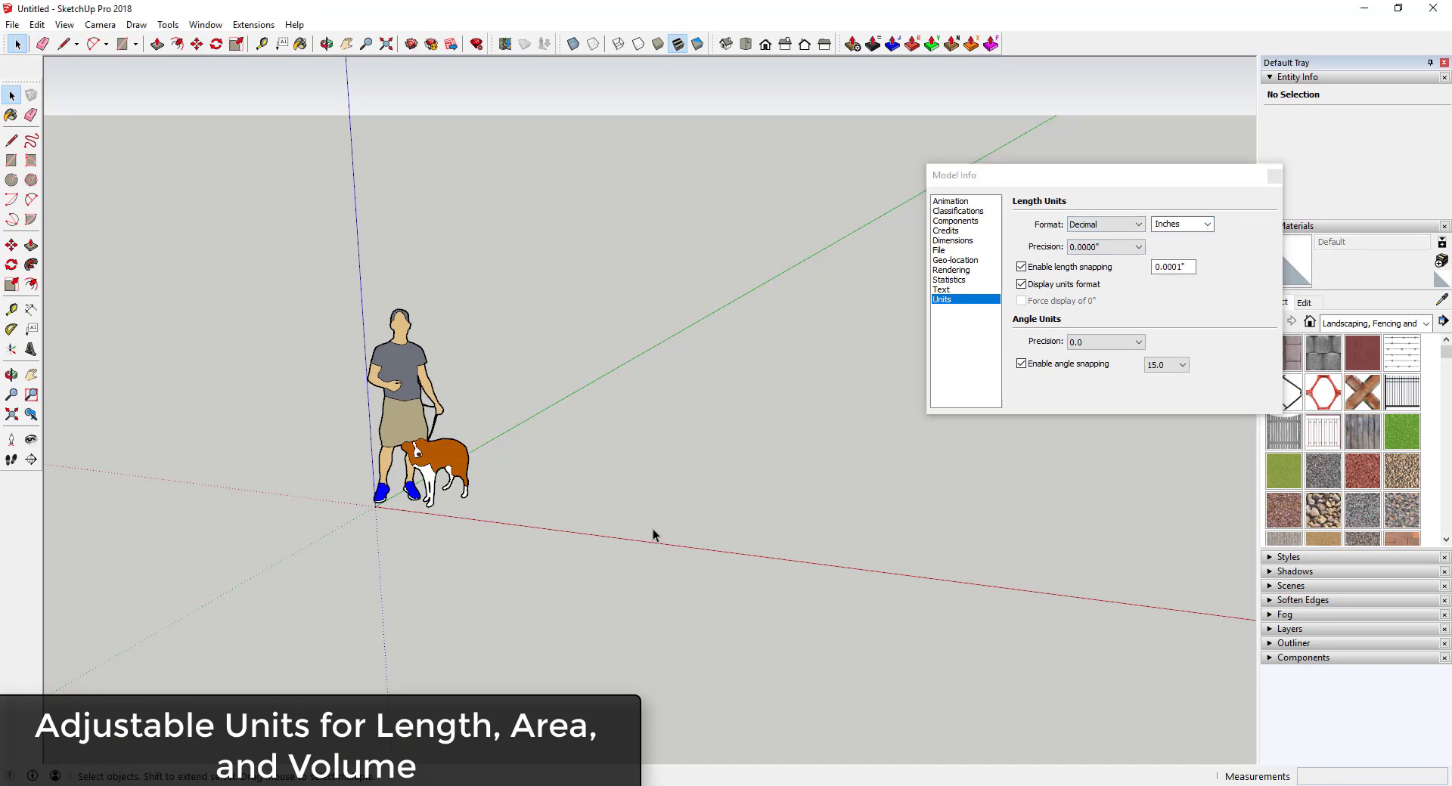
Draw a 60-inch line on the ground.
key("l")
left_click(652, 493)
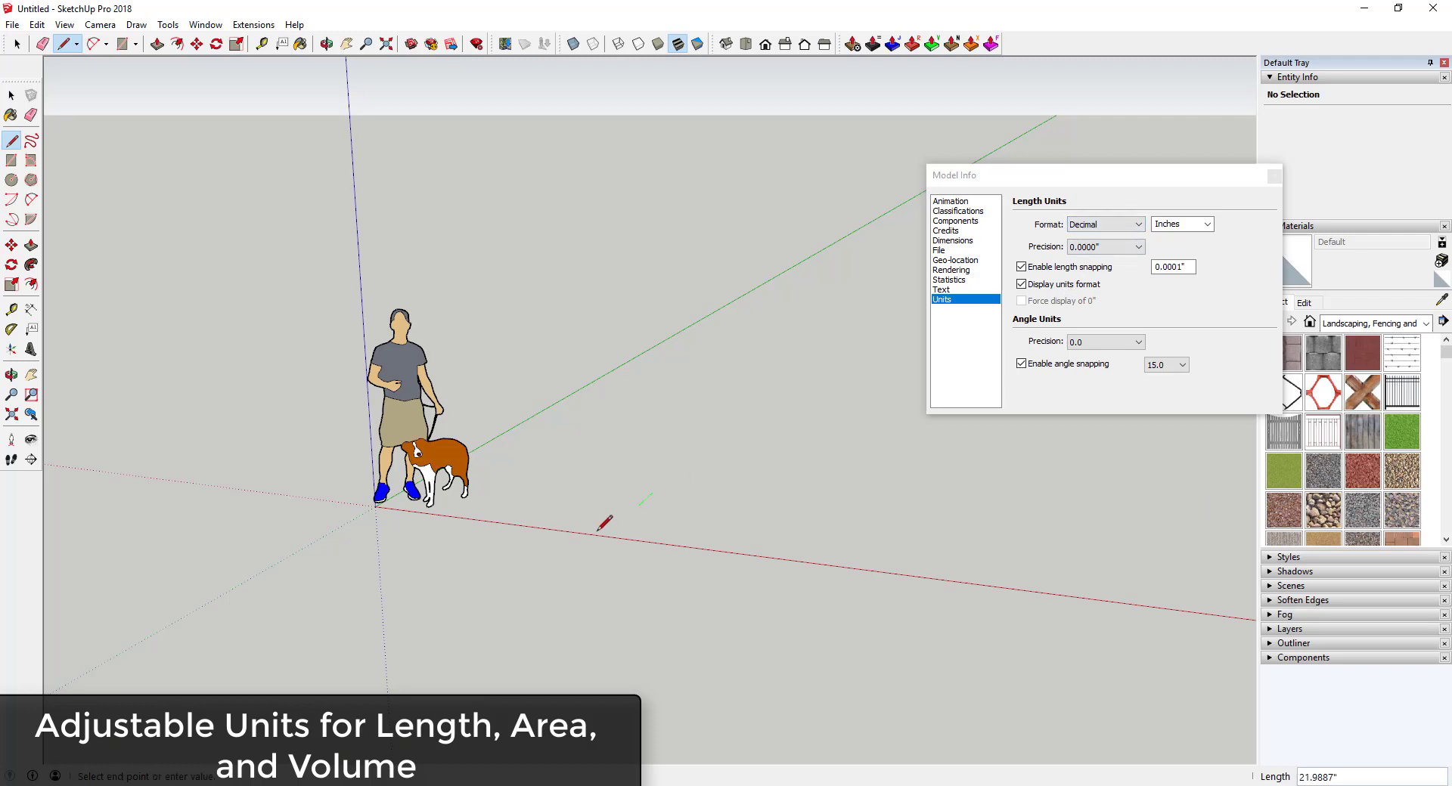
key("Return")
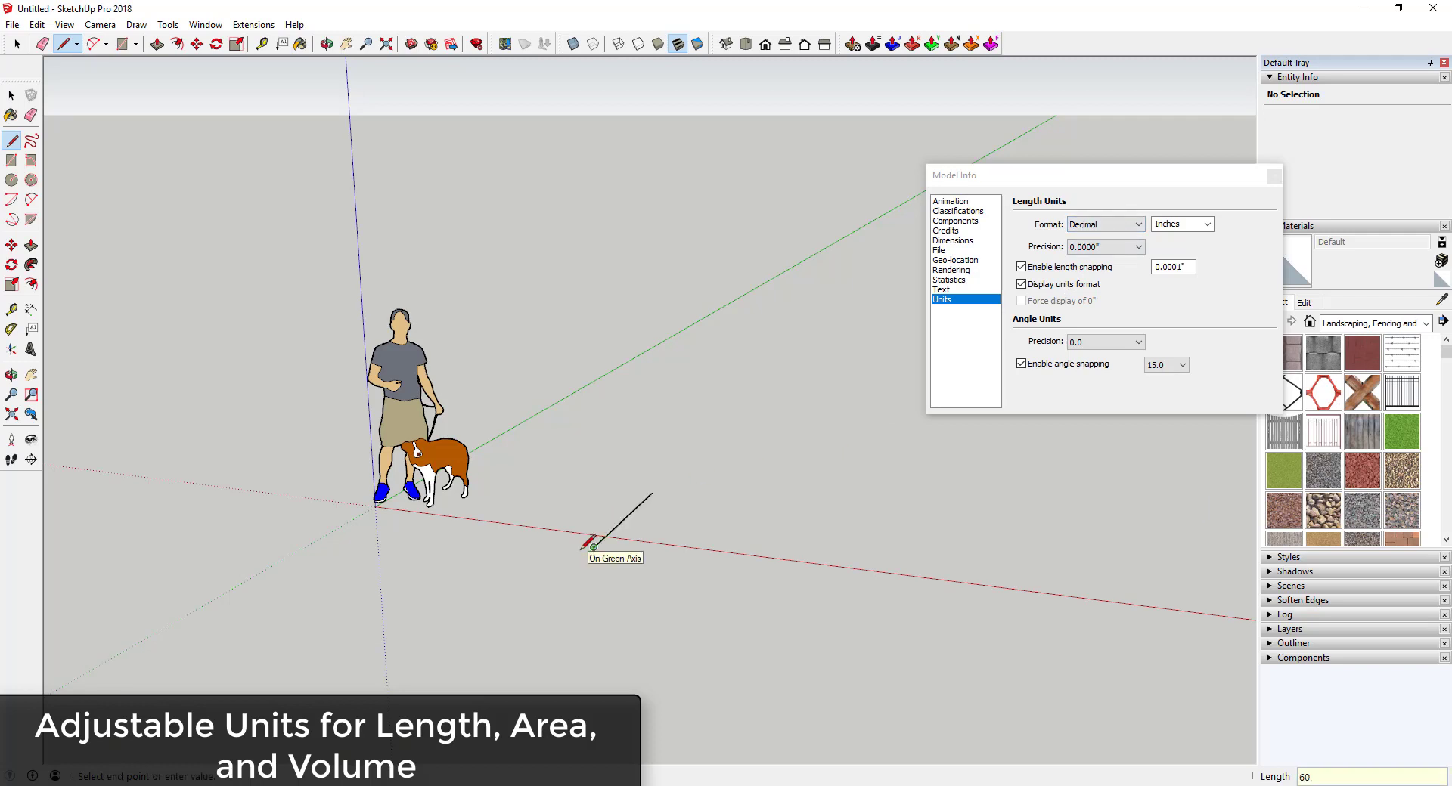
scroll(740, 509, "up", 2)
Draw a ground rectangle and push/pull it up into a wall, then orbit to its side.
key("r")
left_click(683, 543)
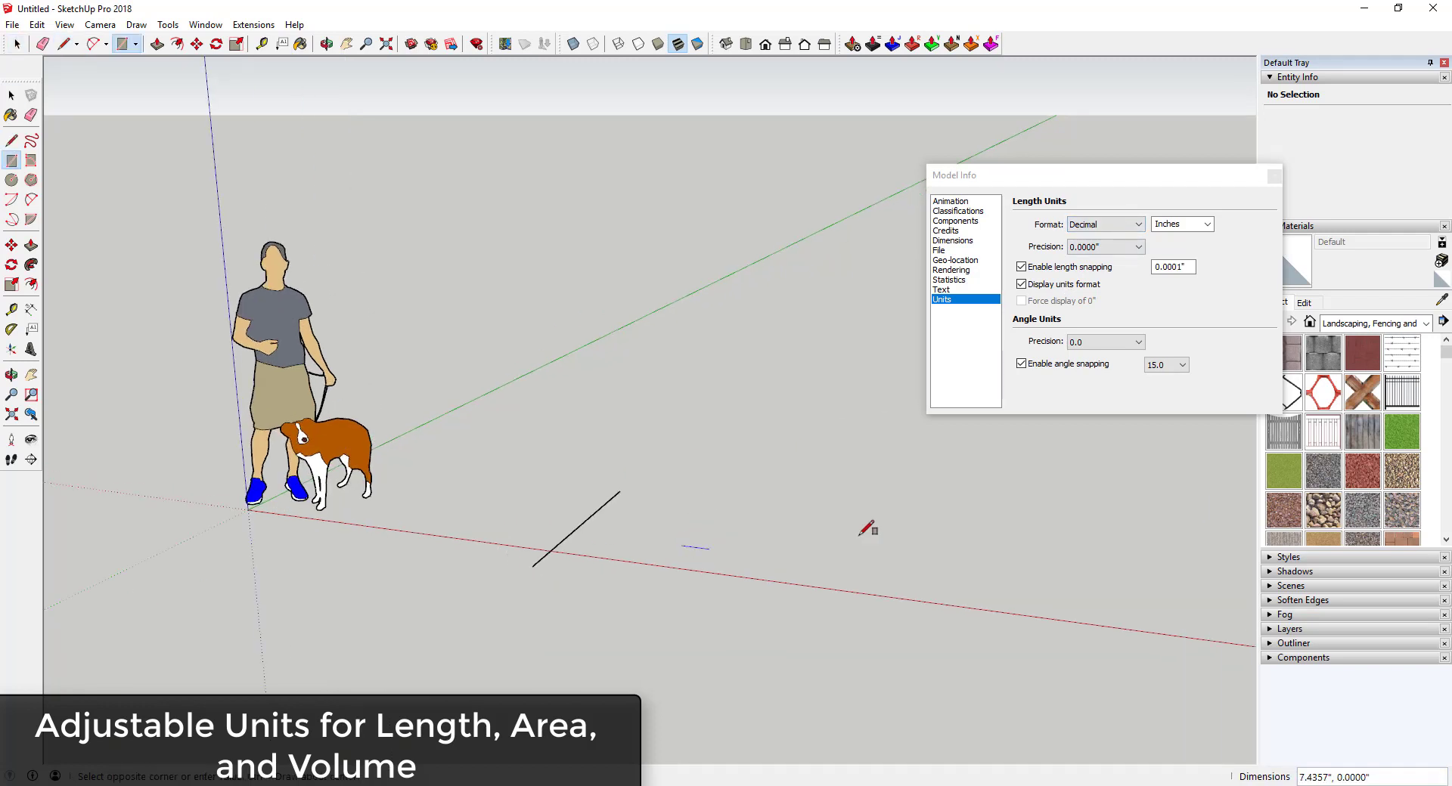
left_click(965, 561)
key("p")
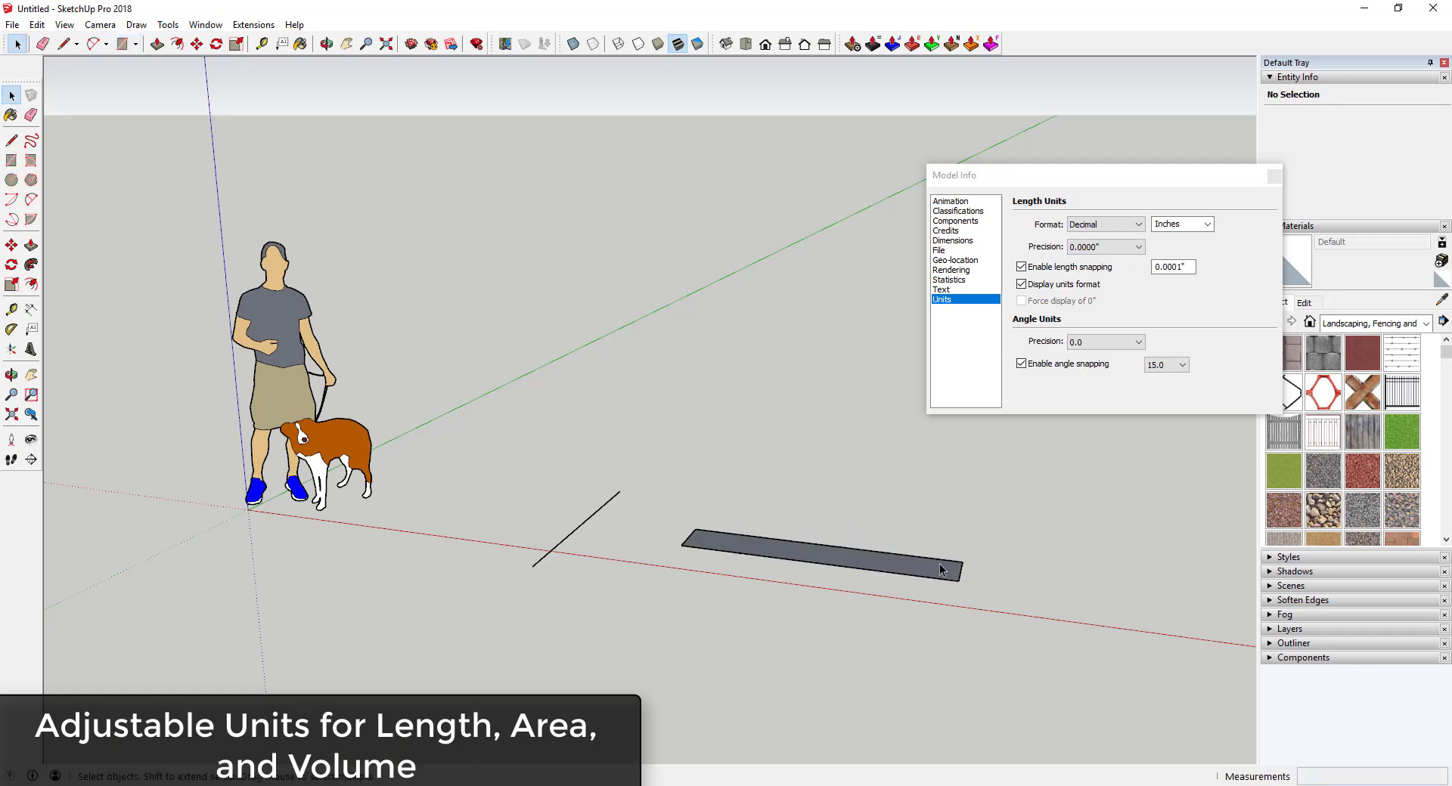
left_click(917, 574)
left_click(806, 380)
key("space")
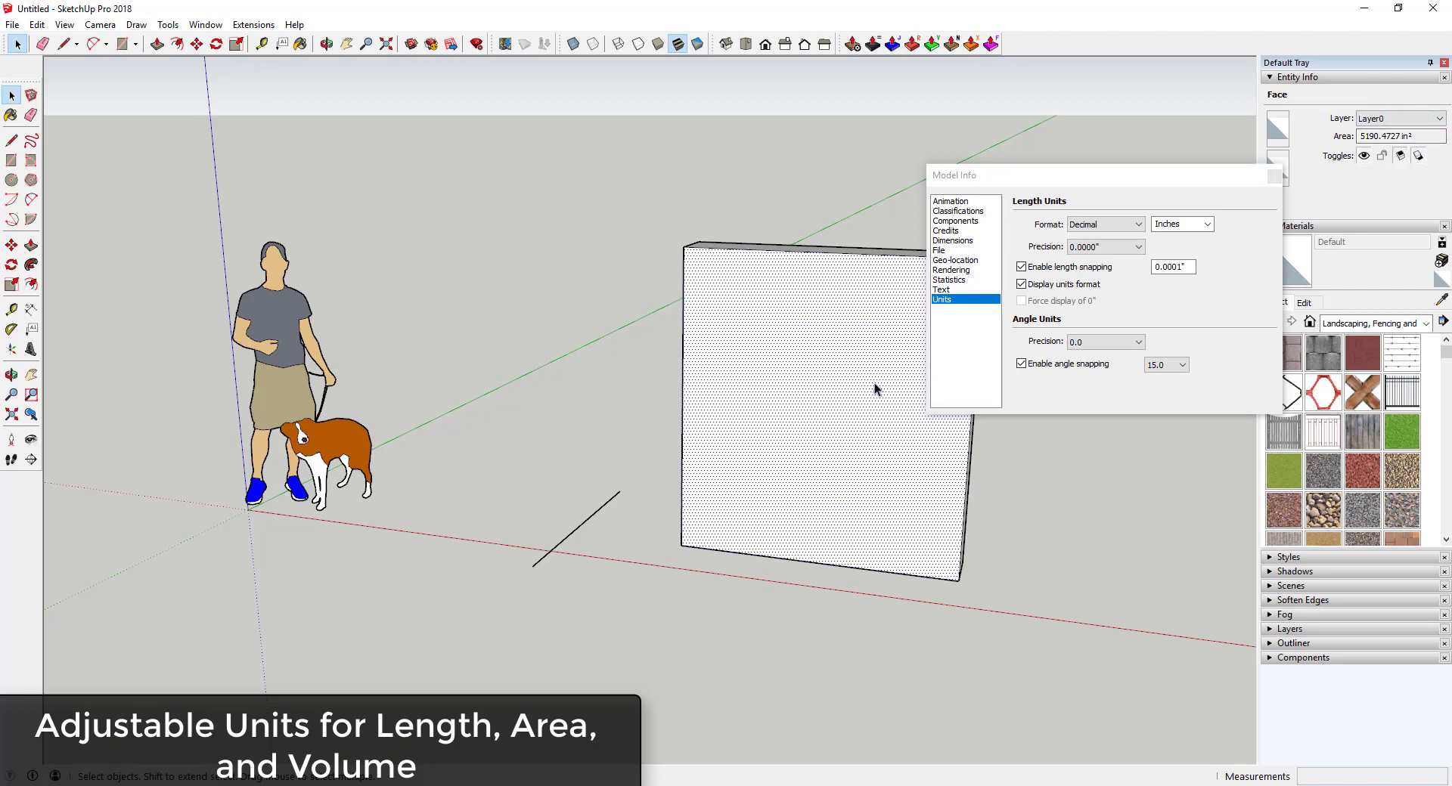
middle_click_drag(888, 403, 711, 360)
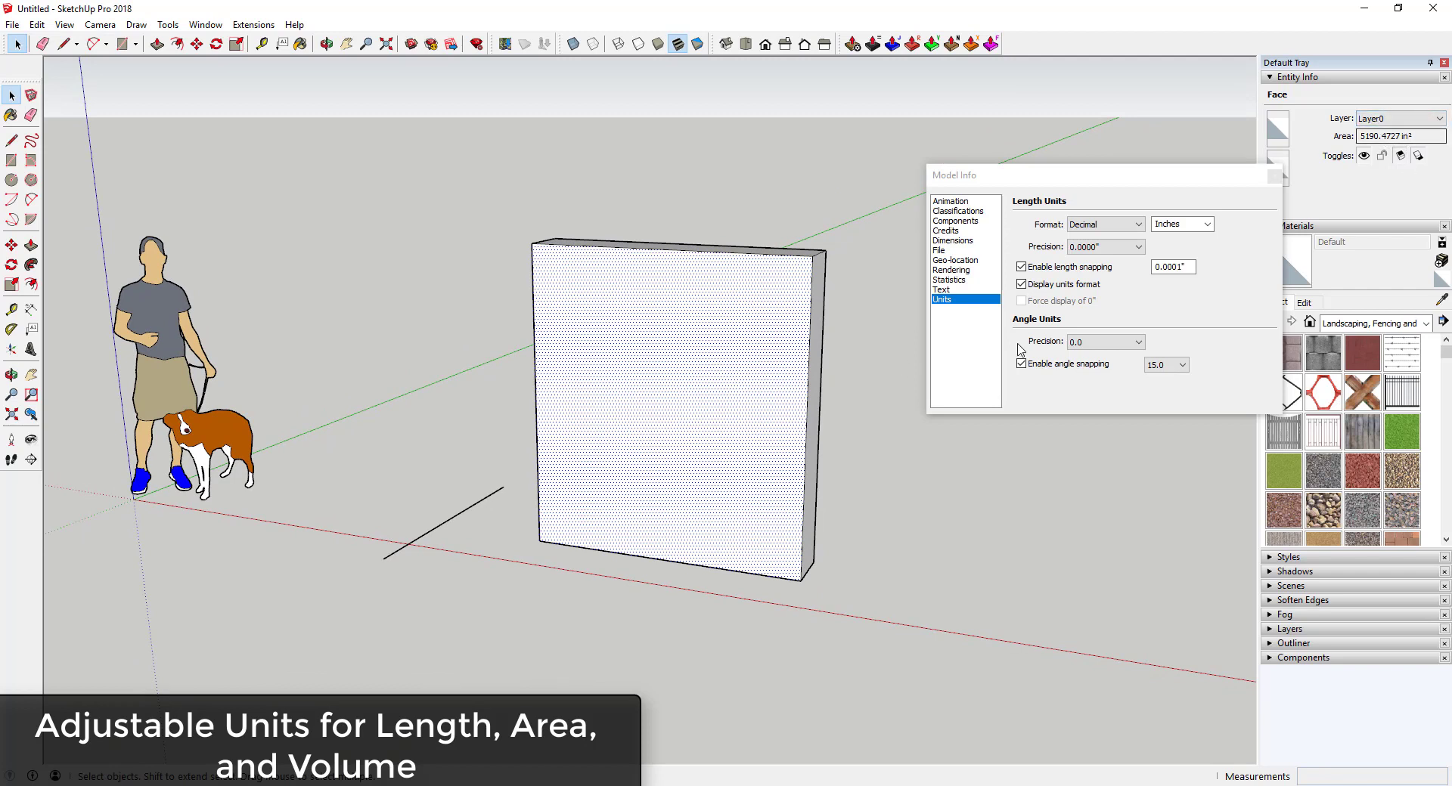
Change the length unit to Feet, check the wall face's area, and return to the release notes.
left_click(1195, 225)
left_click(1171, 254)
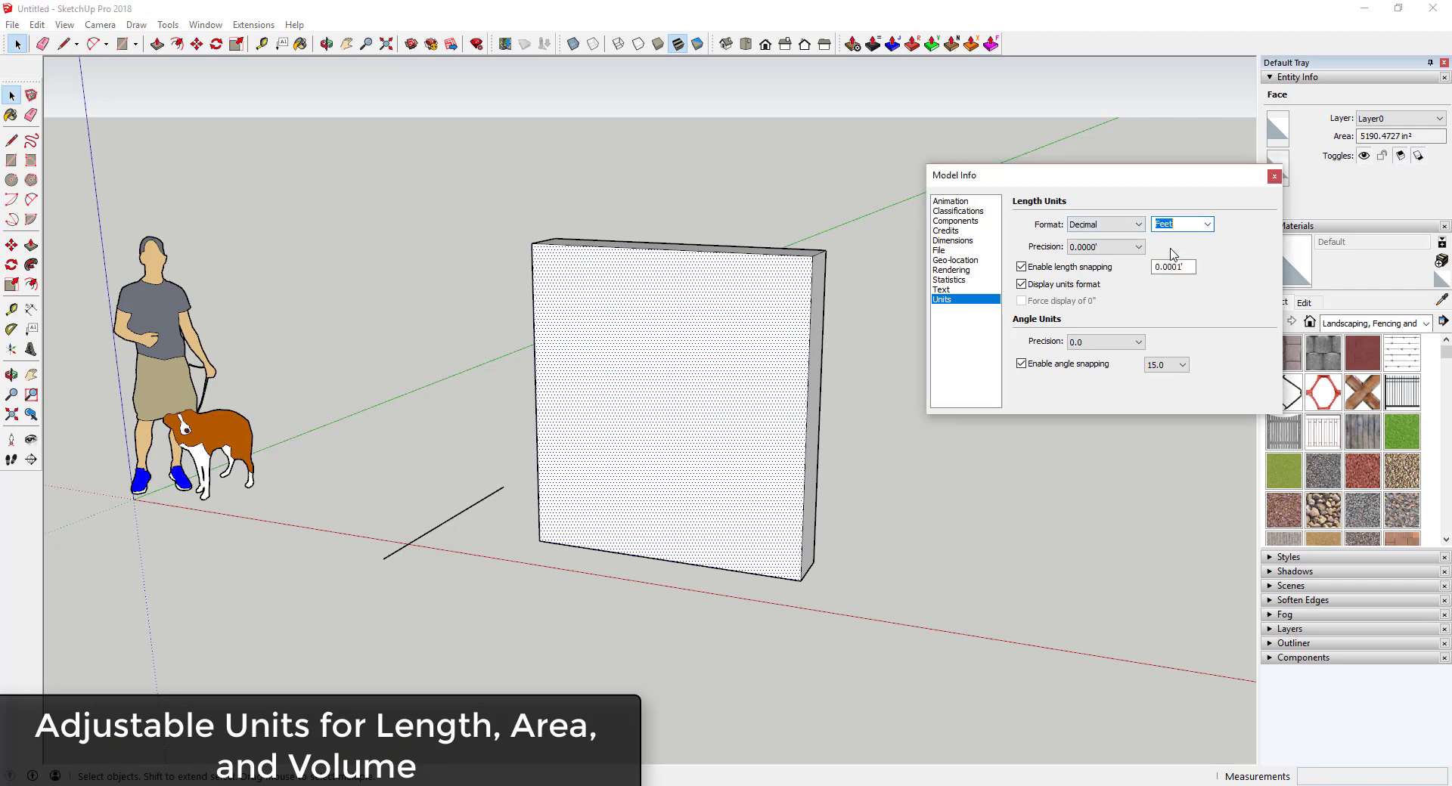
left_click(1062, 527)
left_click(771, 456)
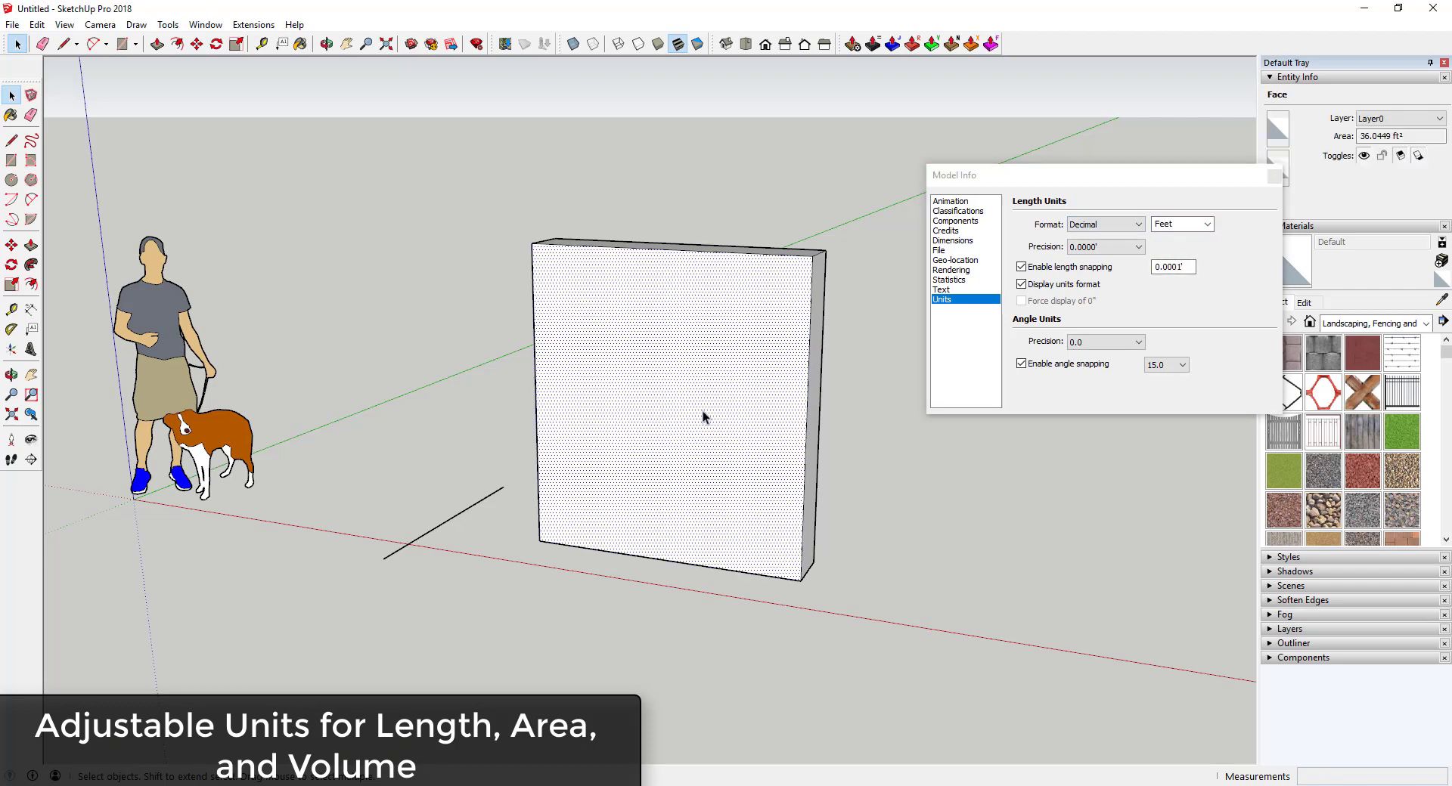
left_click(465, 521)
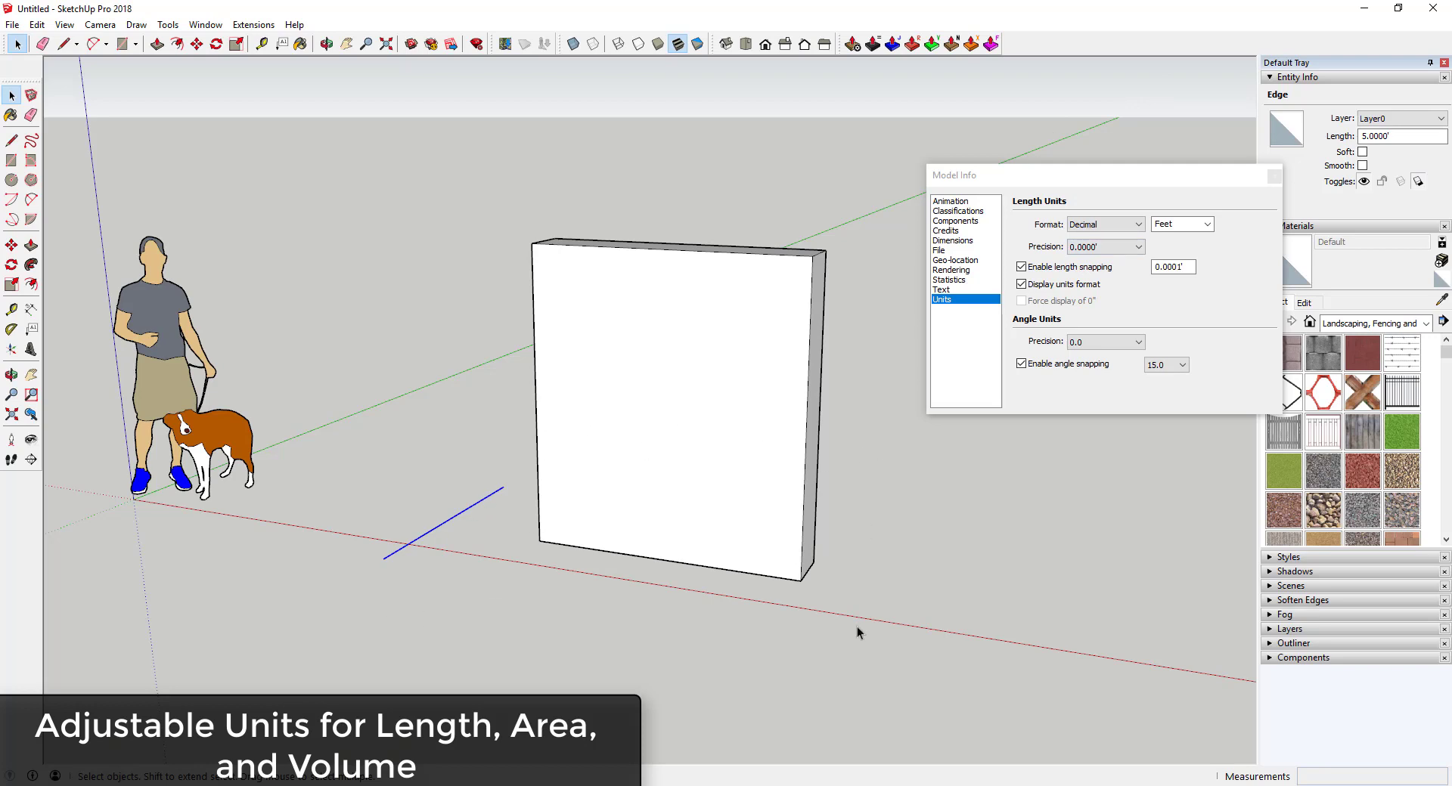
left_click(1364, 8)
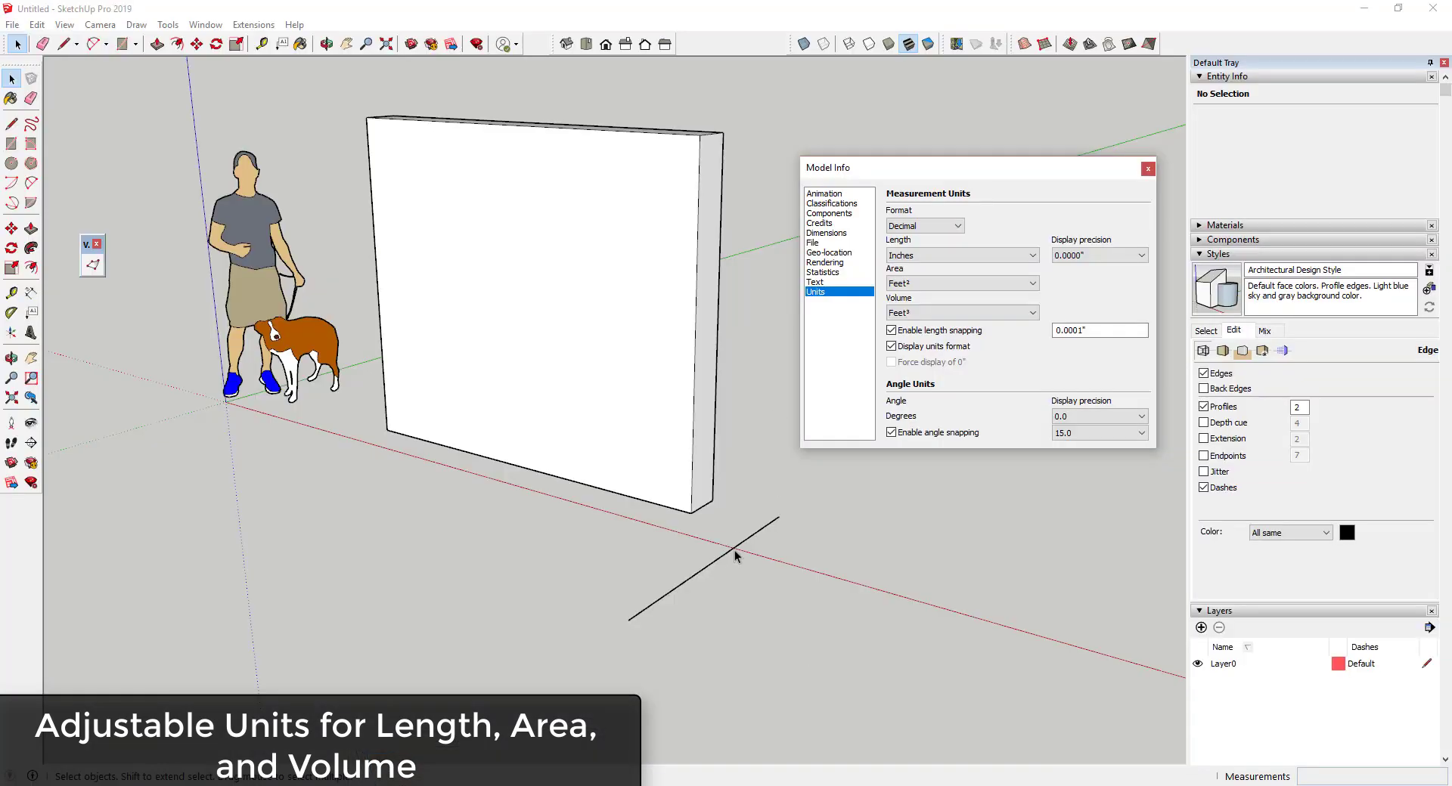
Check the 60-inch line's length, then window-select the whole wall and delete it.
left_click(740, 550)
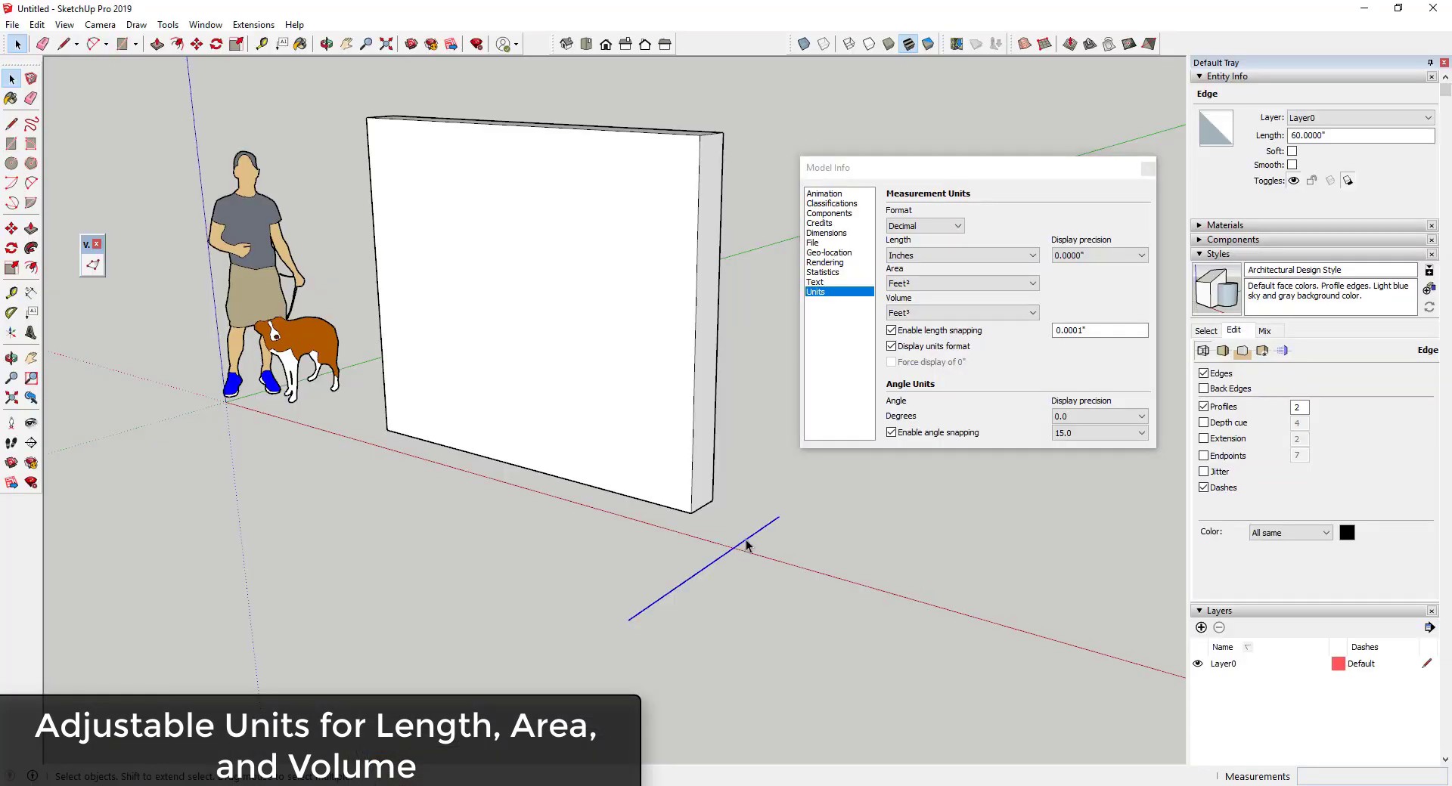
left_click(745, 542)
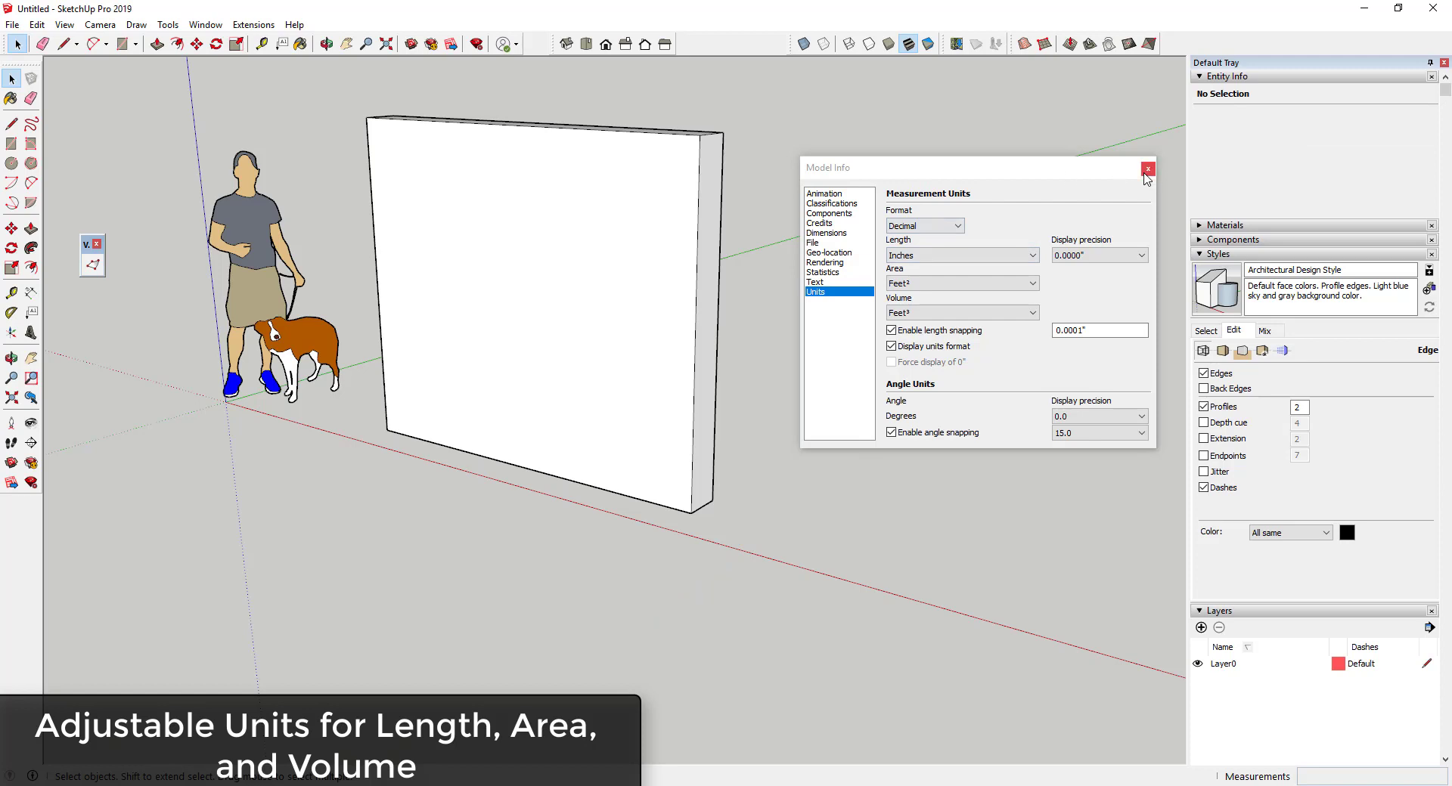
left_click(1148, 170)
left_click_drag(805, 89, 354, 558)
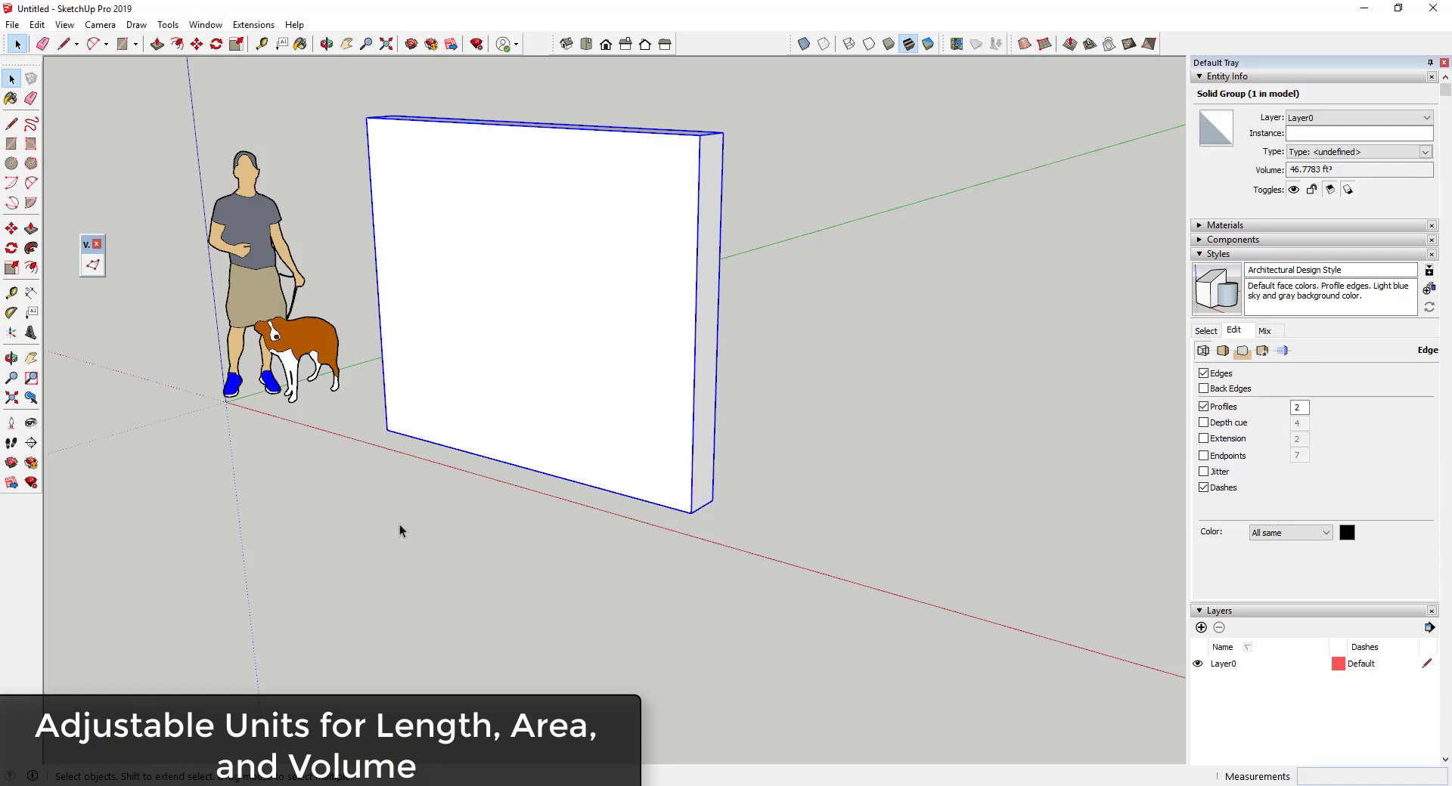
key("Delete")
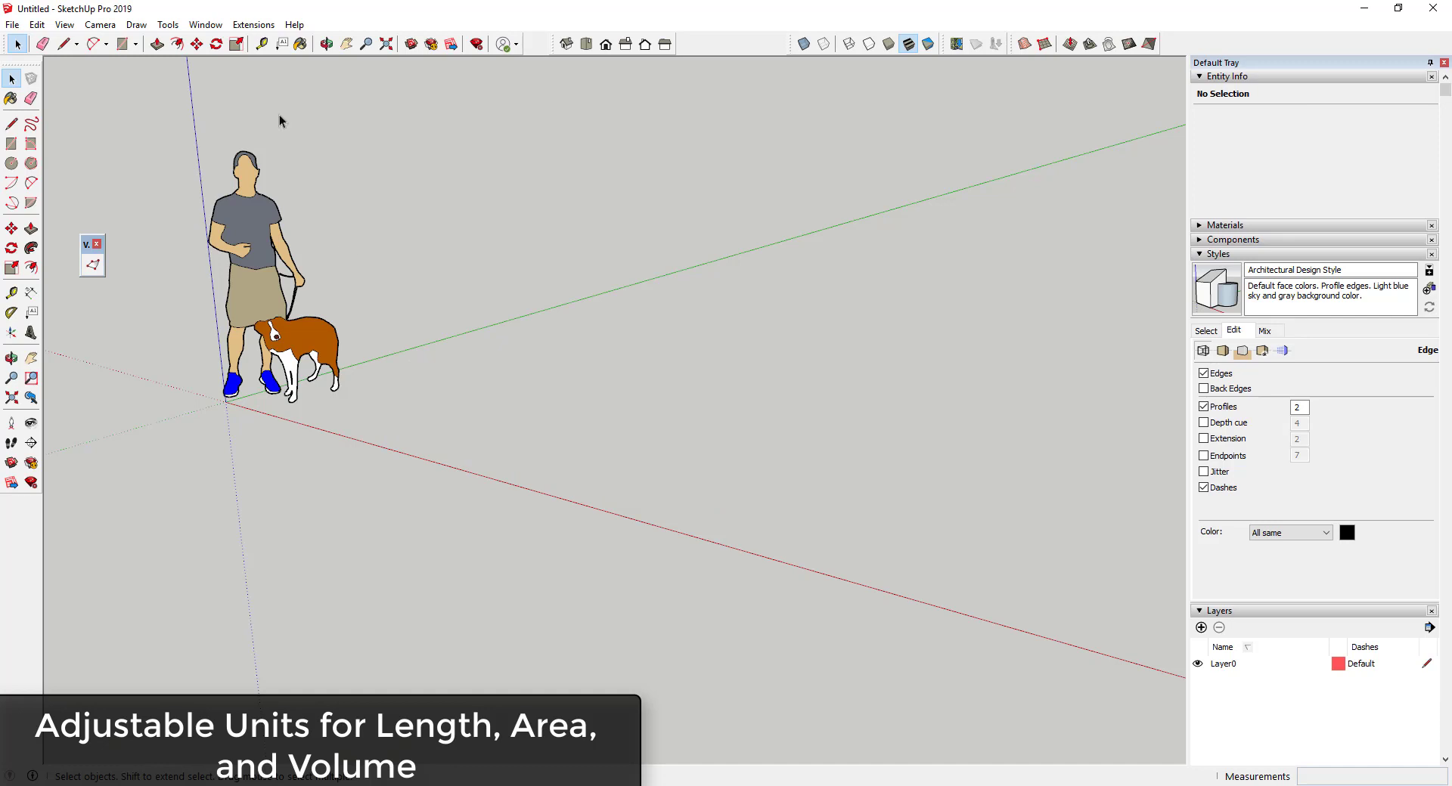
Review Model Info > Units, keeping Decimal format, Inches for length and Feet² for area.
left_click(165, 26)
mouse_move(194, 29)
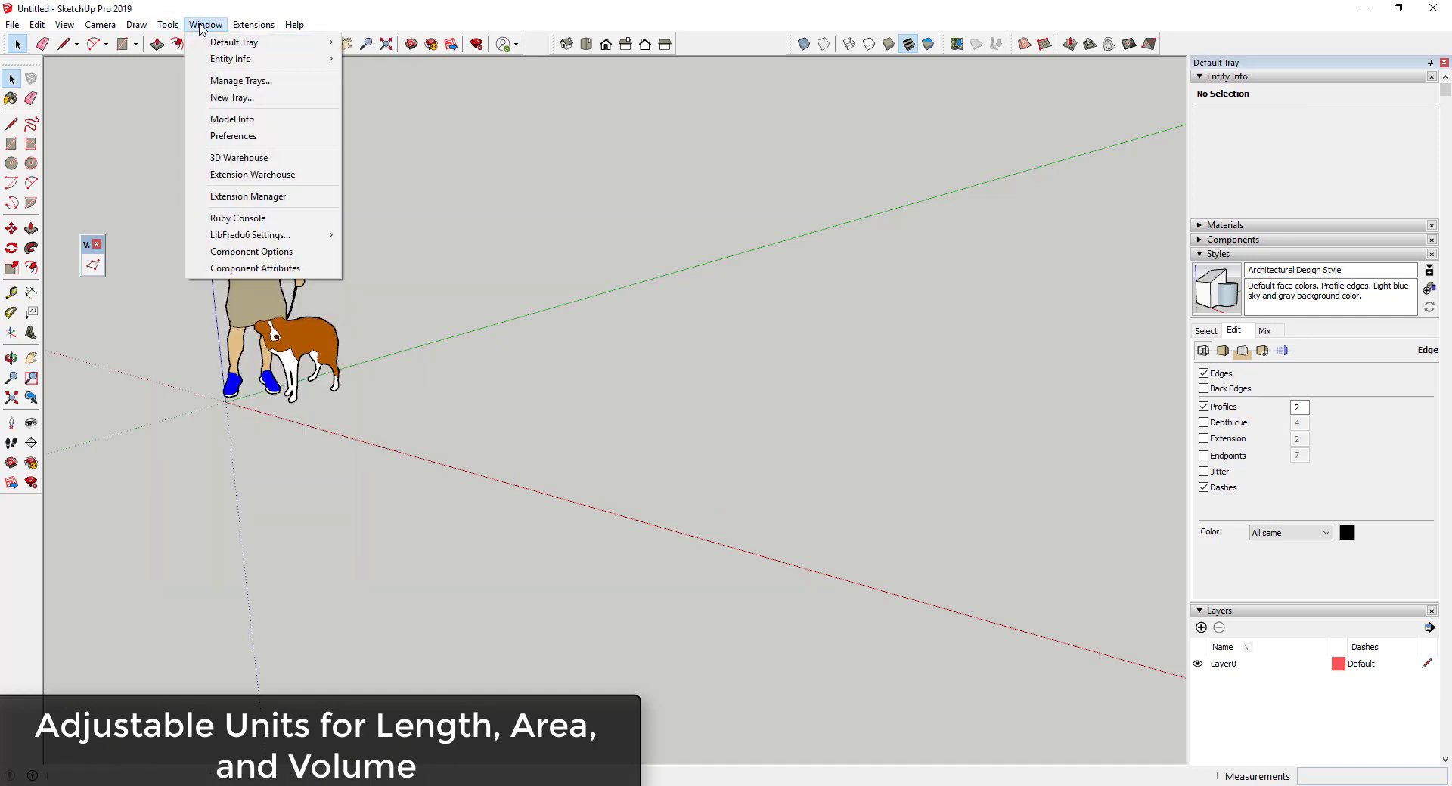
left_click(231, 120)
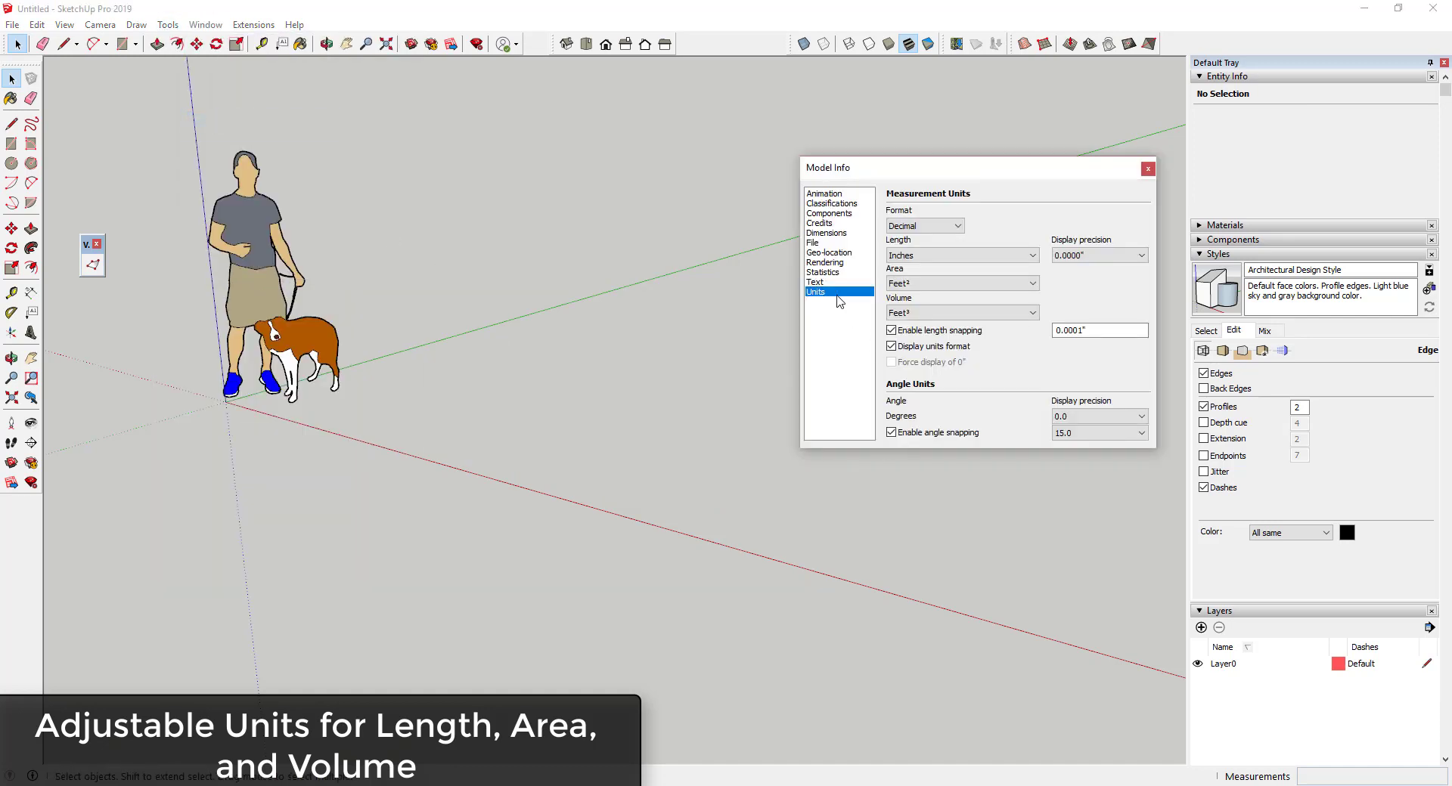
left_click(929, 226)
left_click(938, 246)
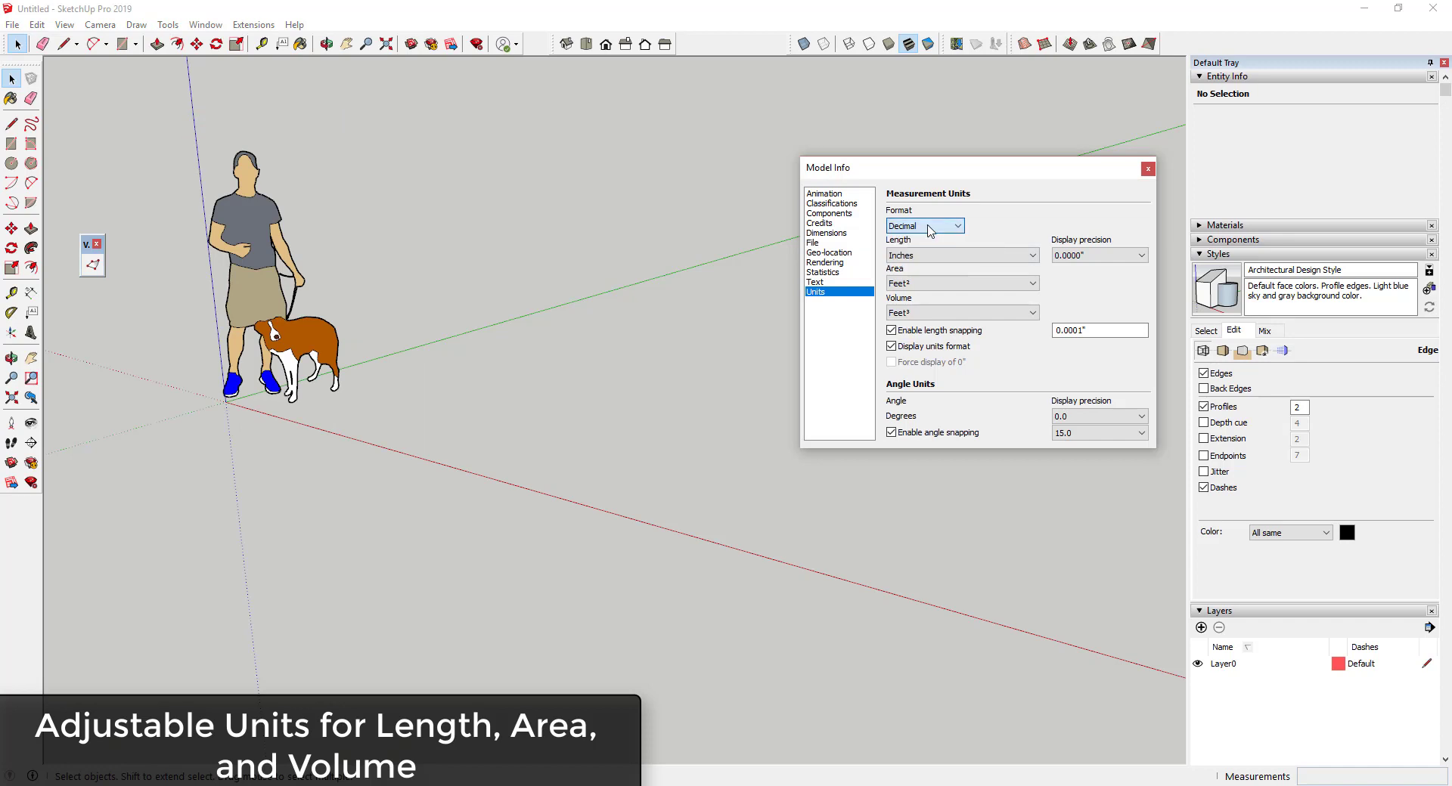
left_click(972, 257)
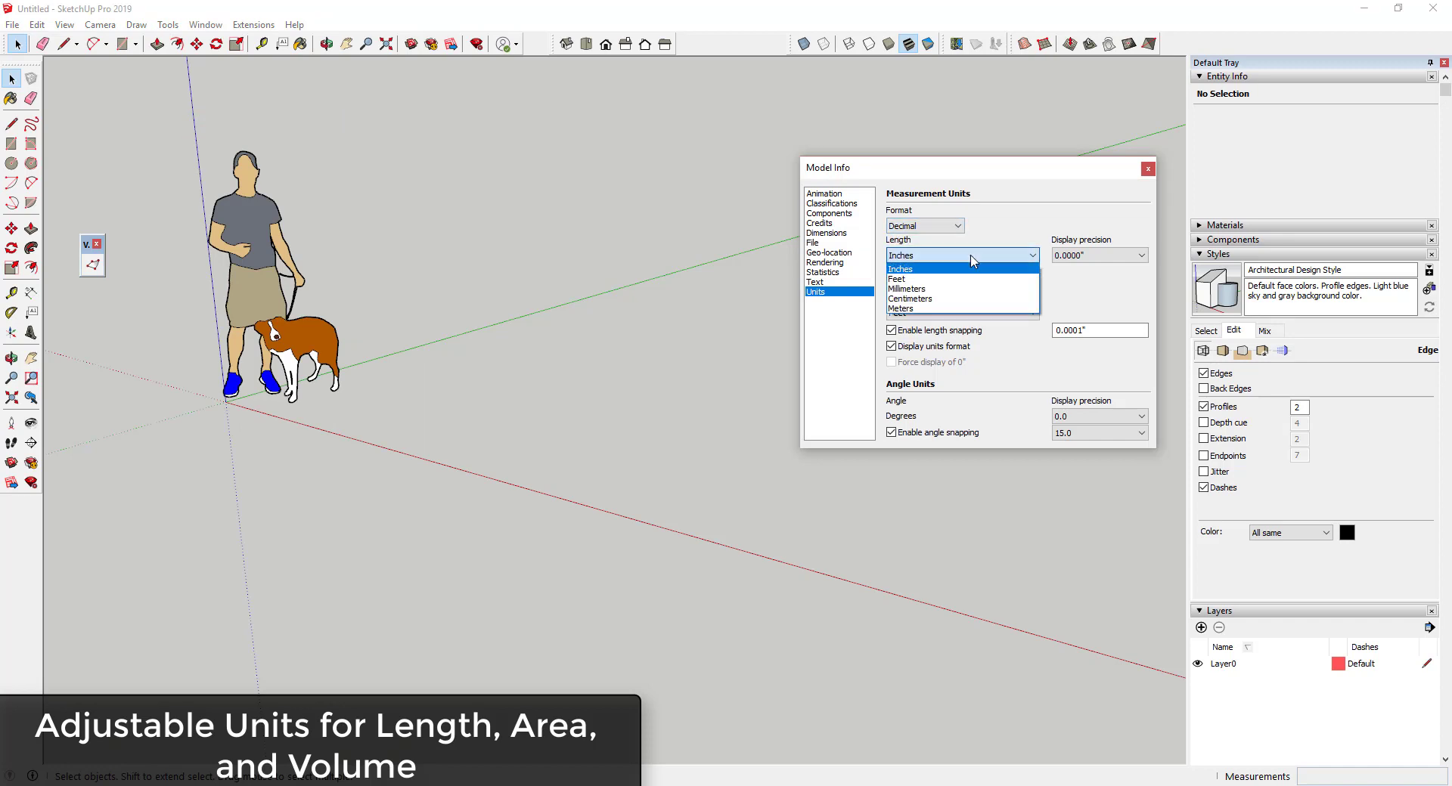
left_click(973, 260)
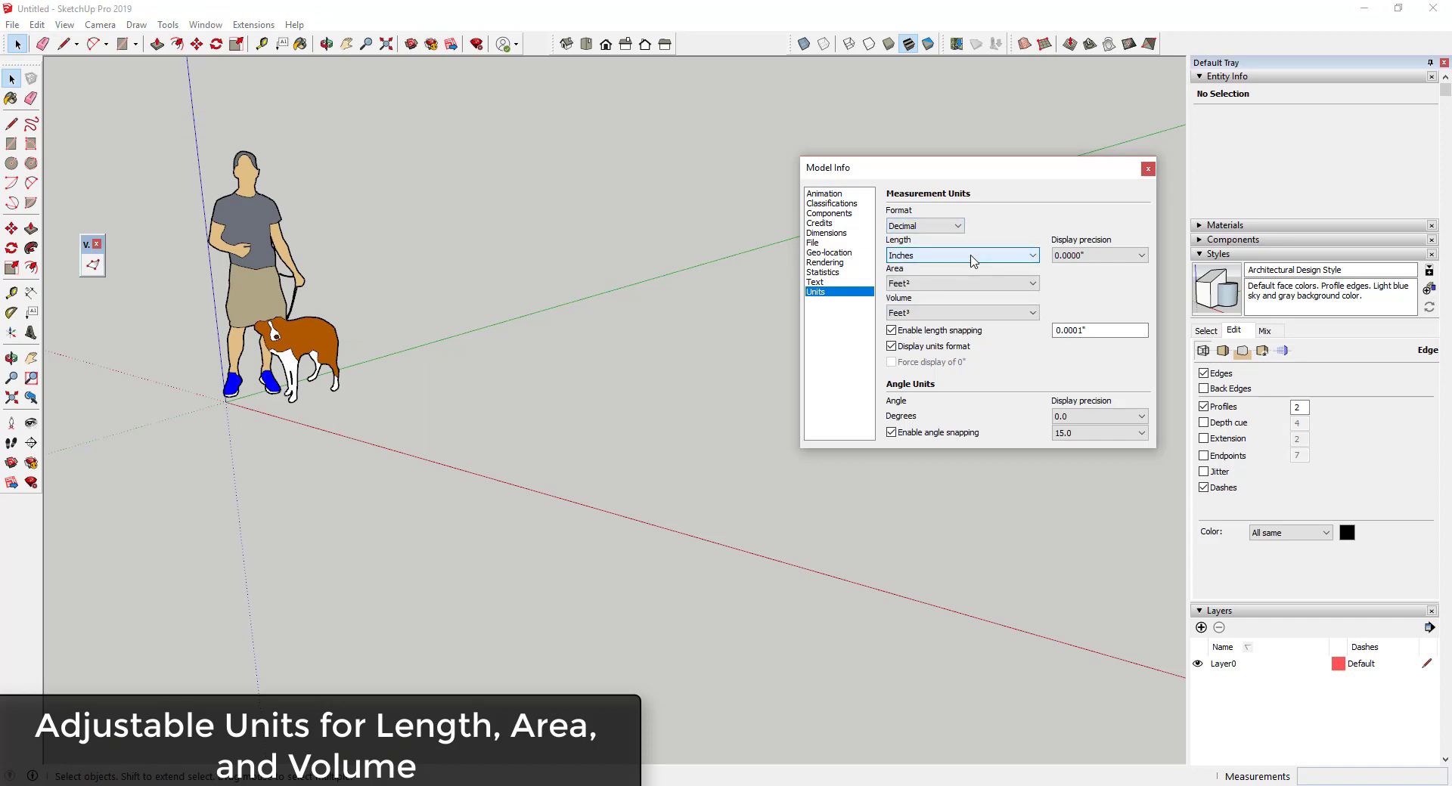
left_click(983, 293)
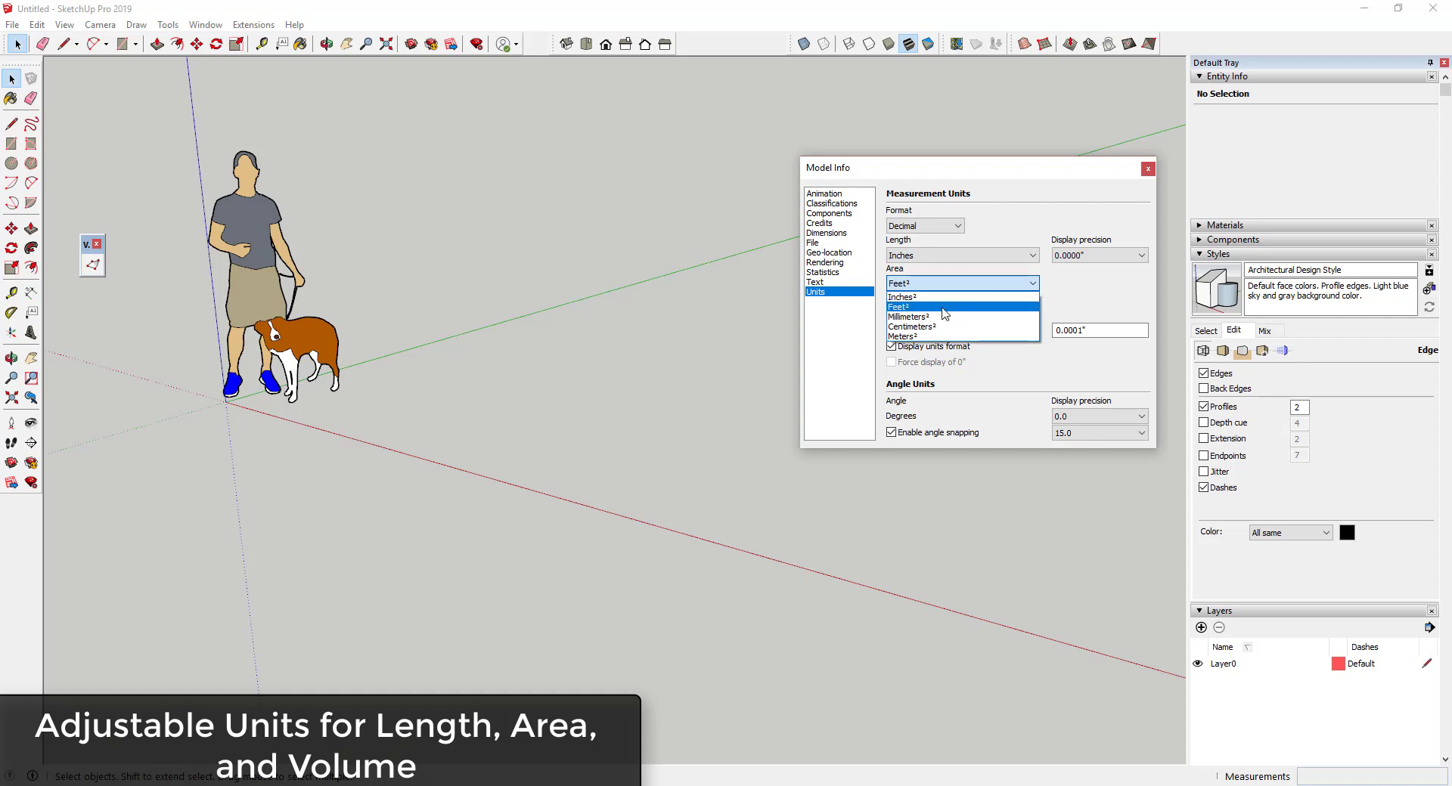
left_click(900, 306)
left_click(644, 391)
Draw a 60-inch line along the green axis and push/pull a thin rectangle into a tall wall.
key("l")
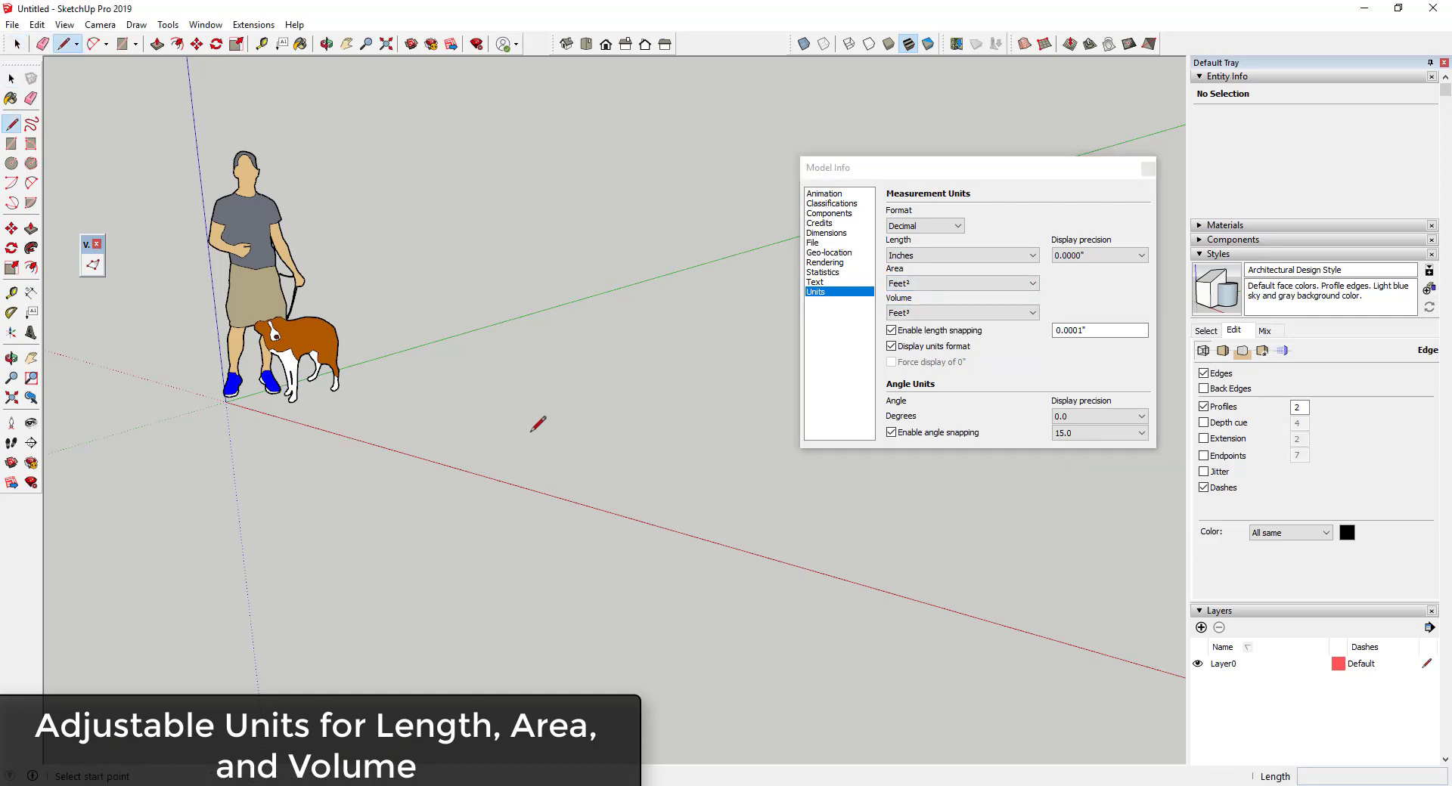
left_click(525, 431)
left_click(367, 495)
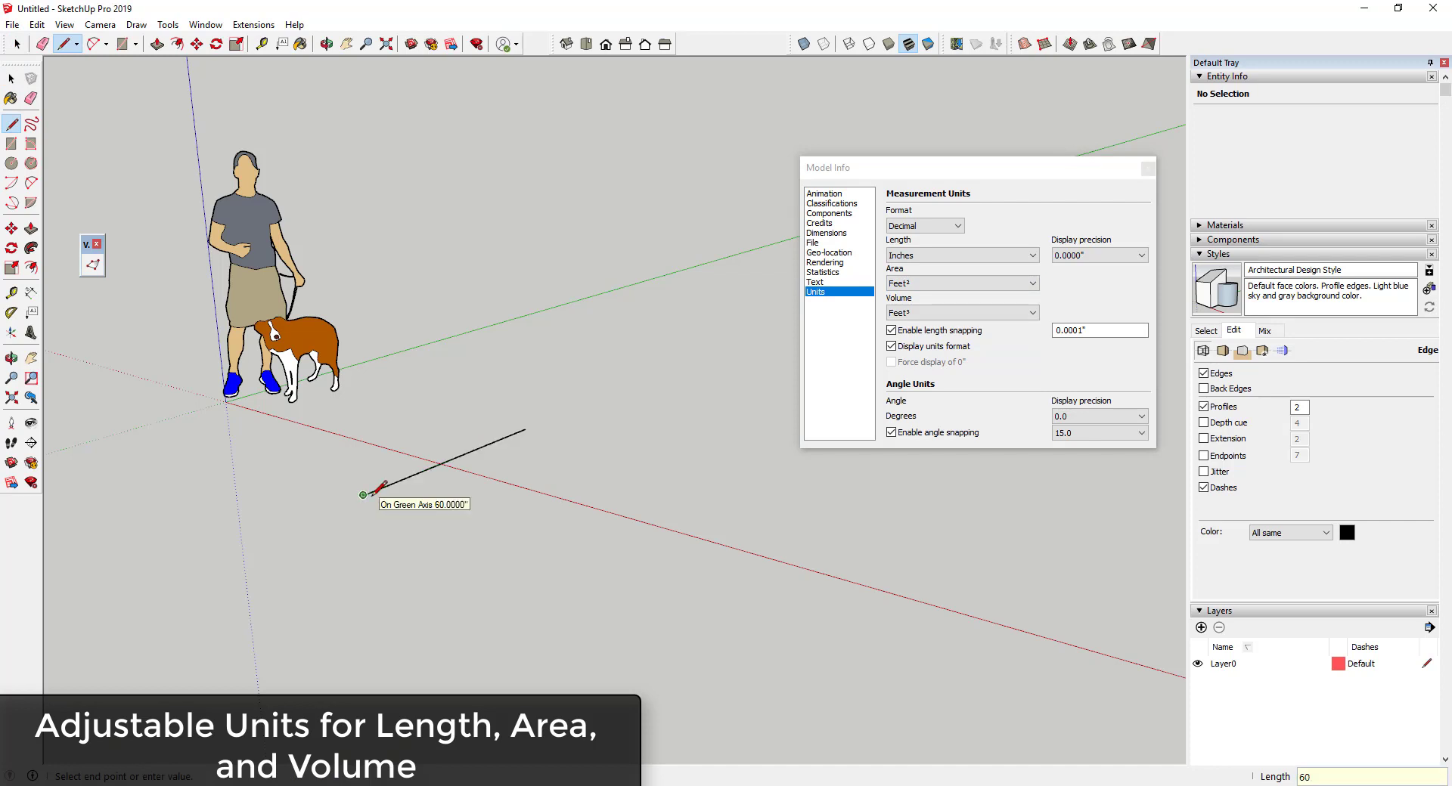
middle_click_drag(370, 495, 622, 518)
key("r")
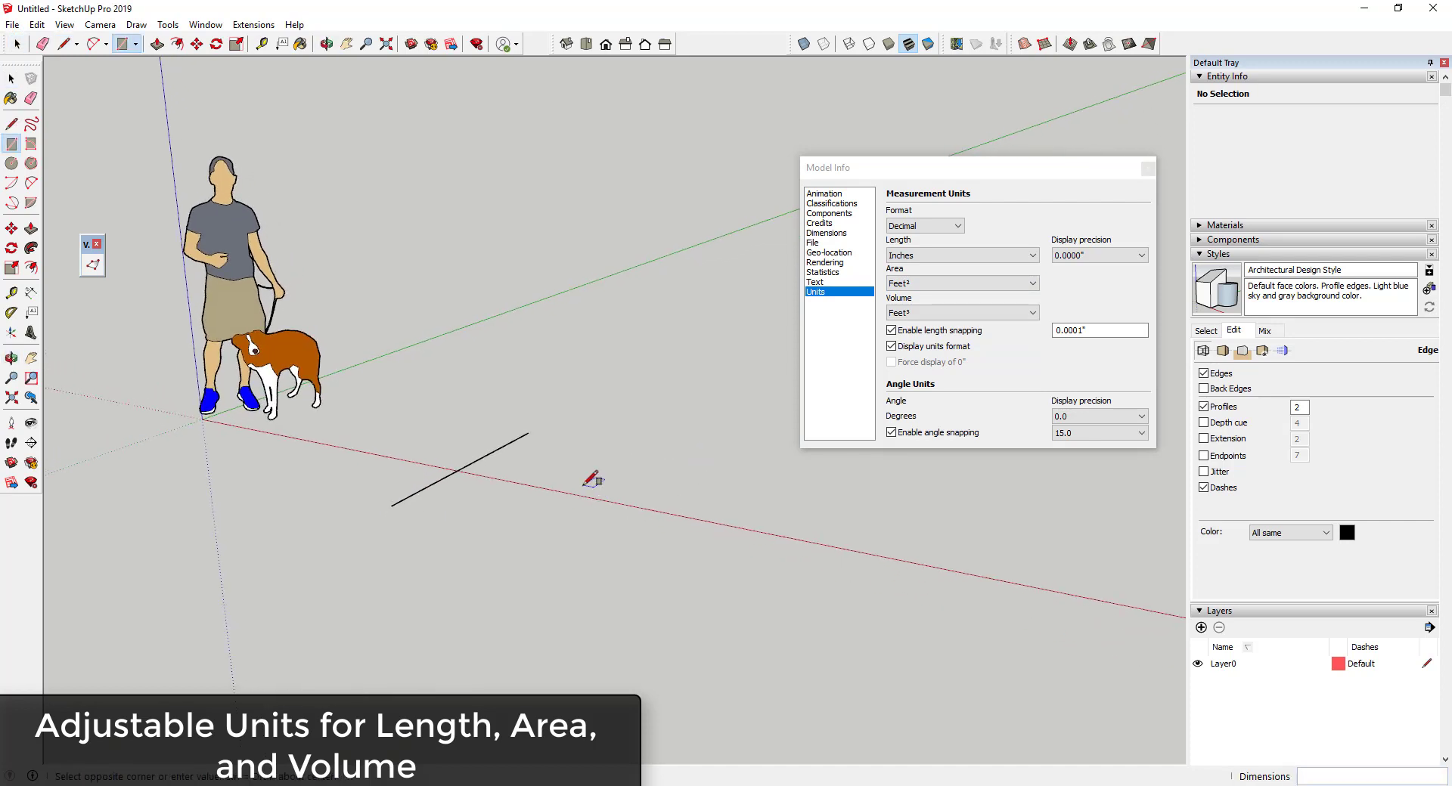
left_click(583, 484)
left_click(953, 532)
key("p")
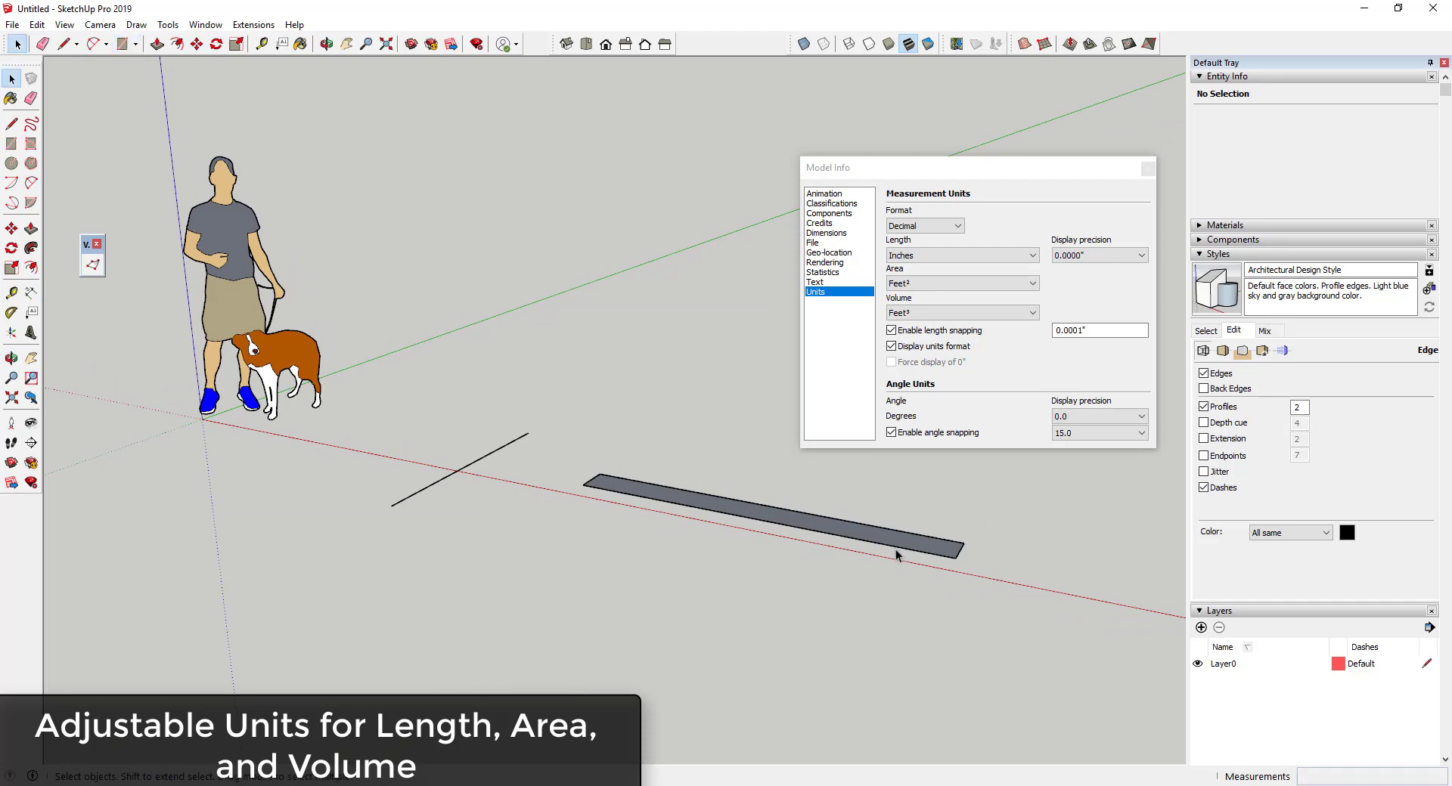
left_click(761, 513)
left_click(664, 260)
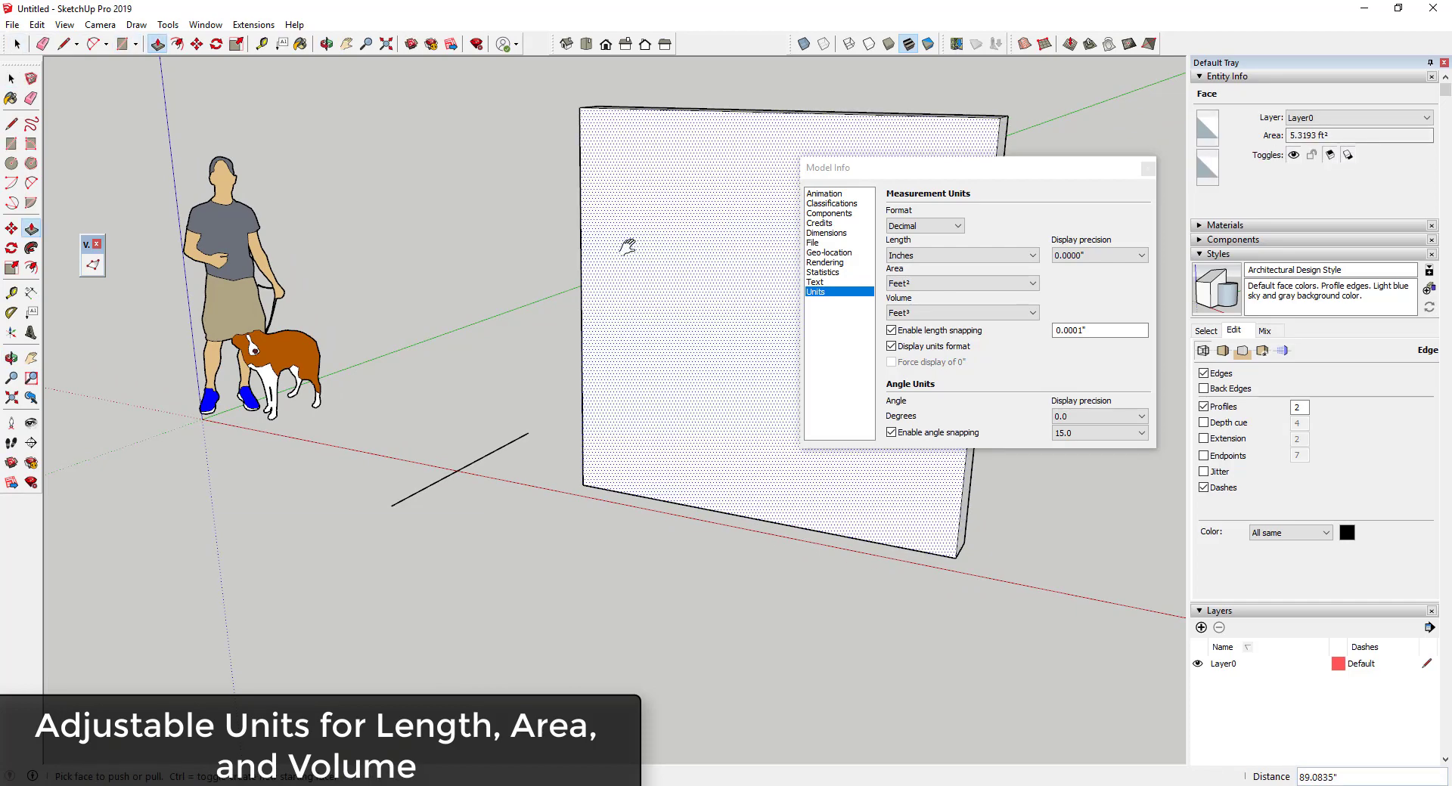
scroll(509, 259, "up", 3)
key("space")
Select the wall face and show its area in Inches², then Millimeters², then back in Feet².
left_click(563, 255)
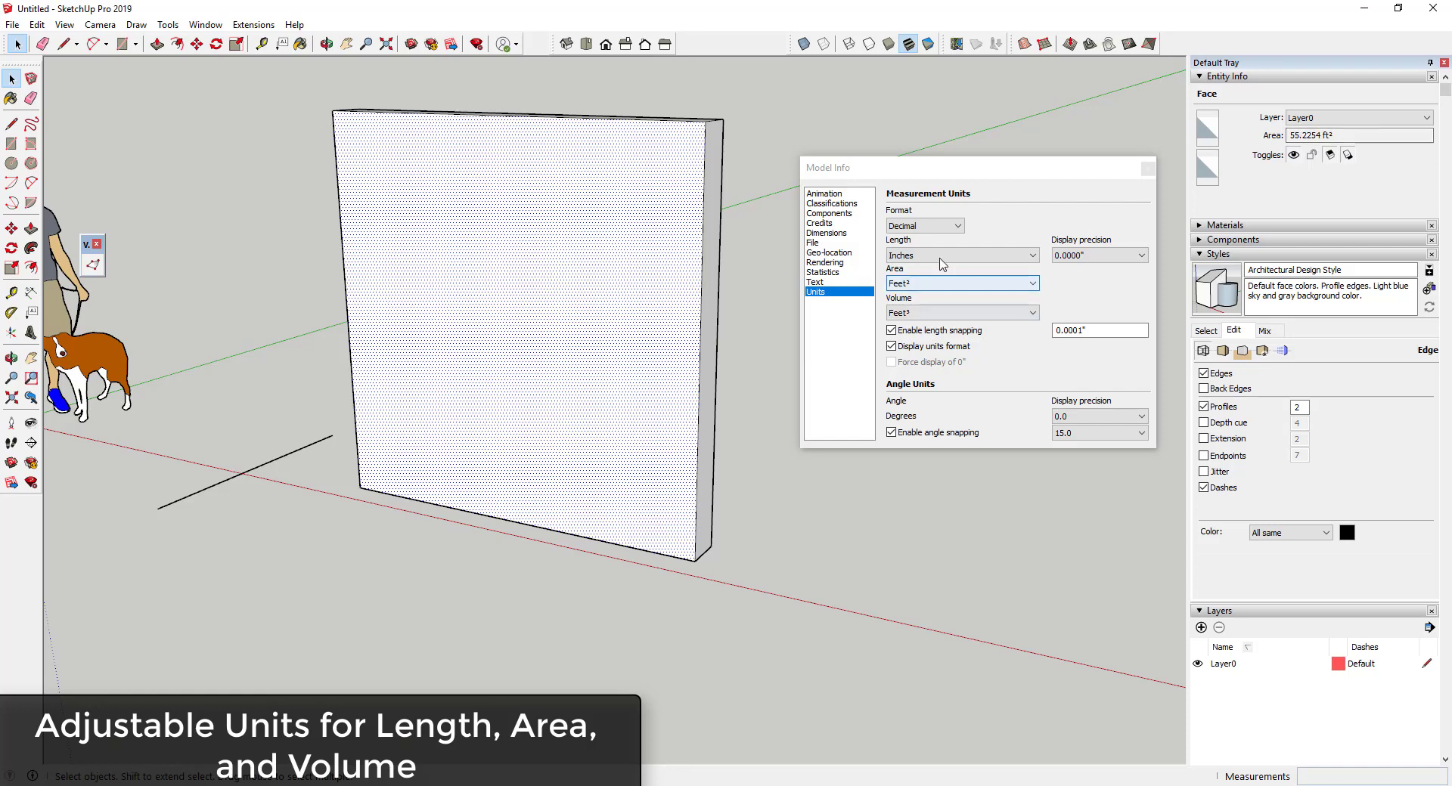
left_click(998, 285)
left_click(916, 297)
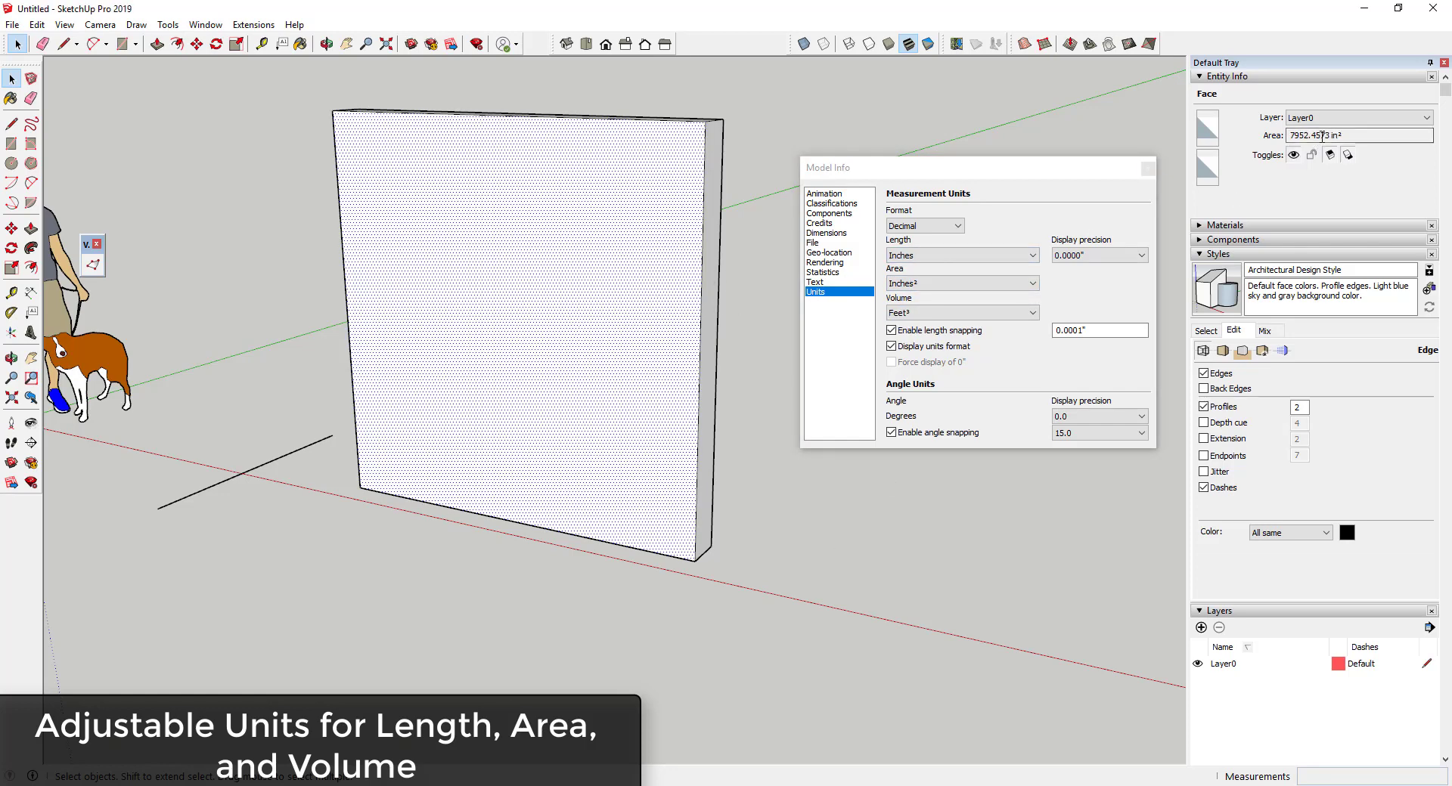
left_click(948, 286)
left_click(921, 313)
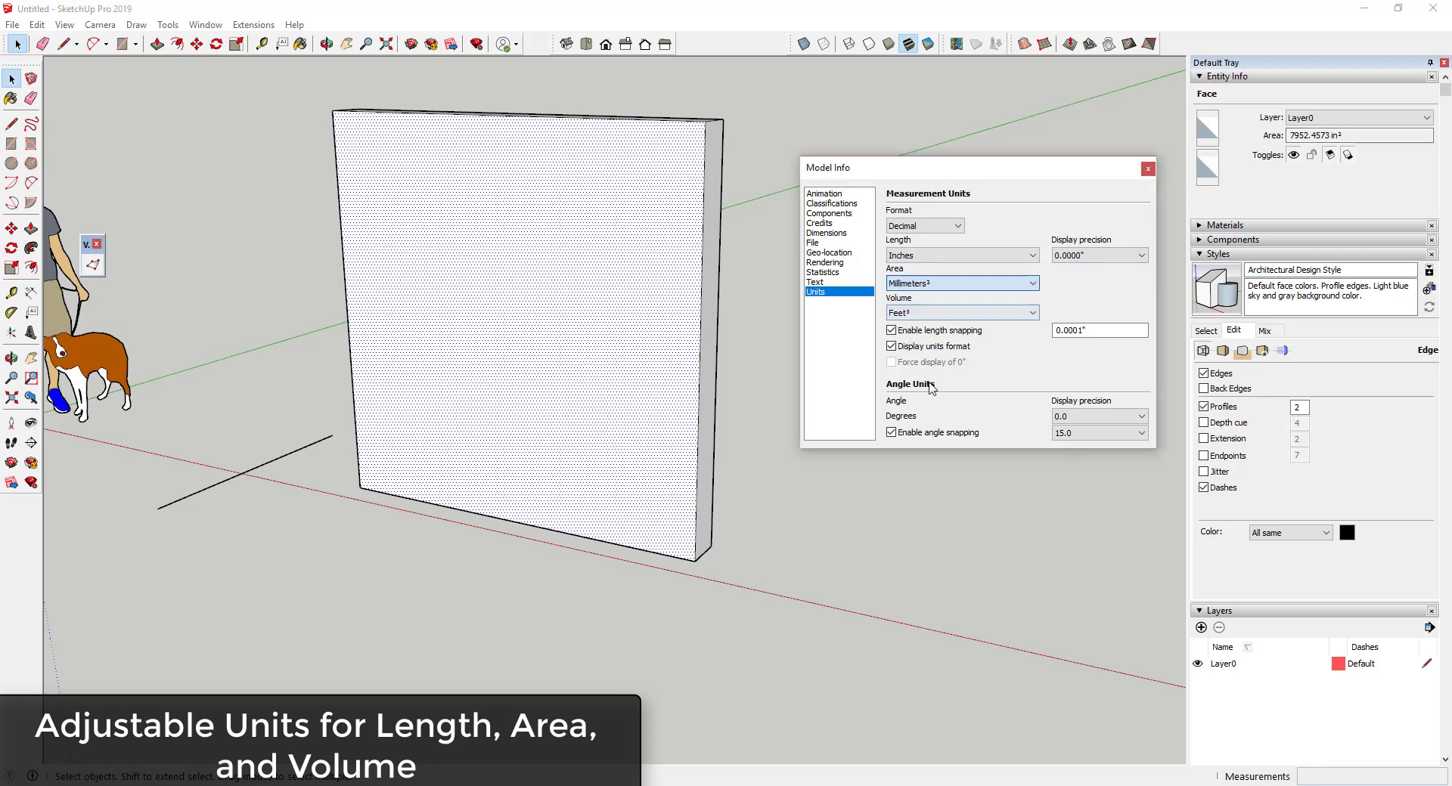
left_click(941, 285)
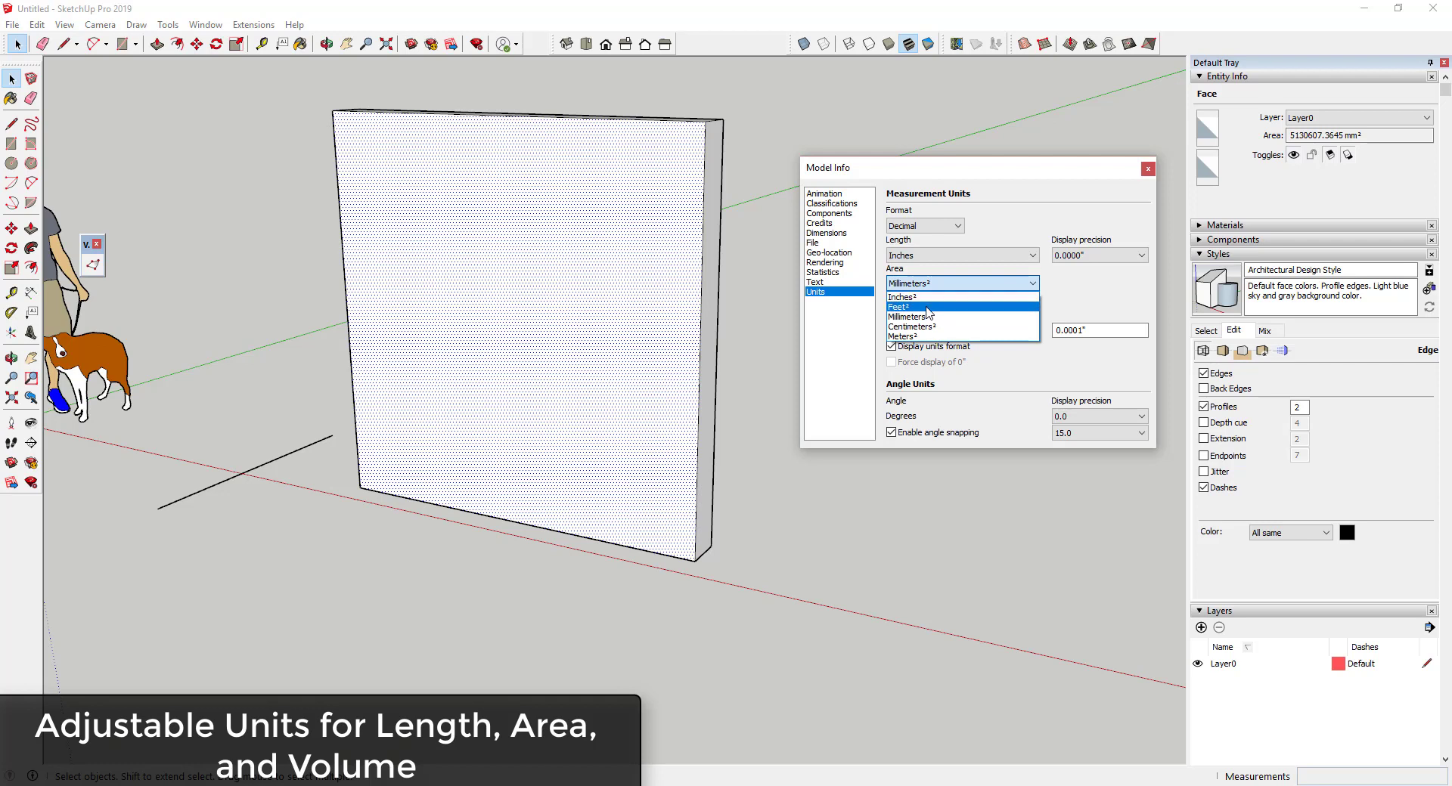
left_click(928, 313)
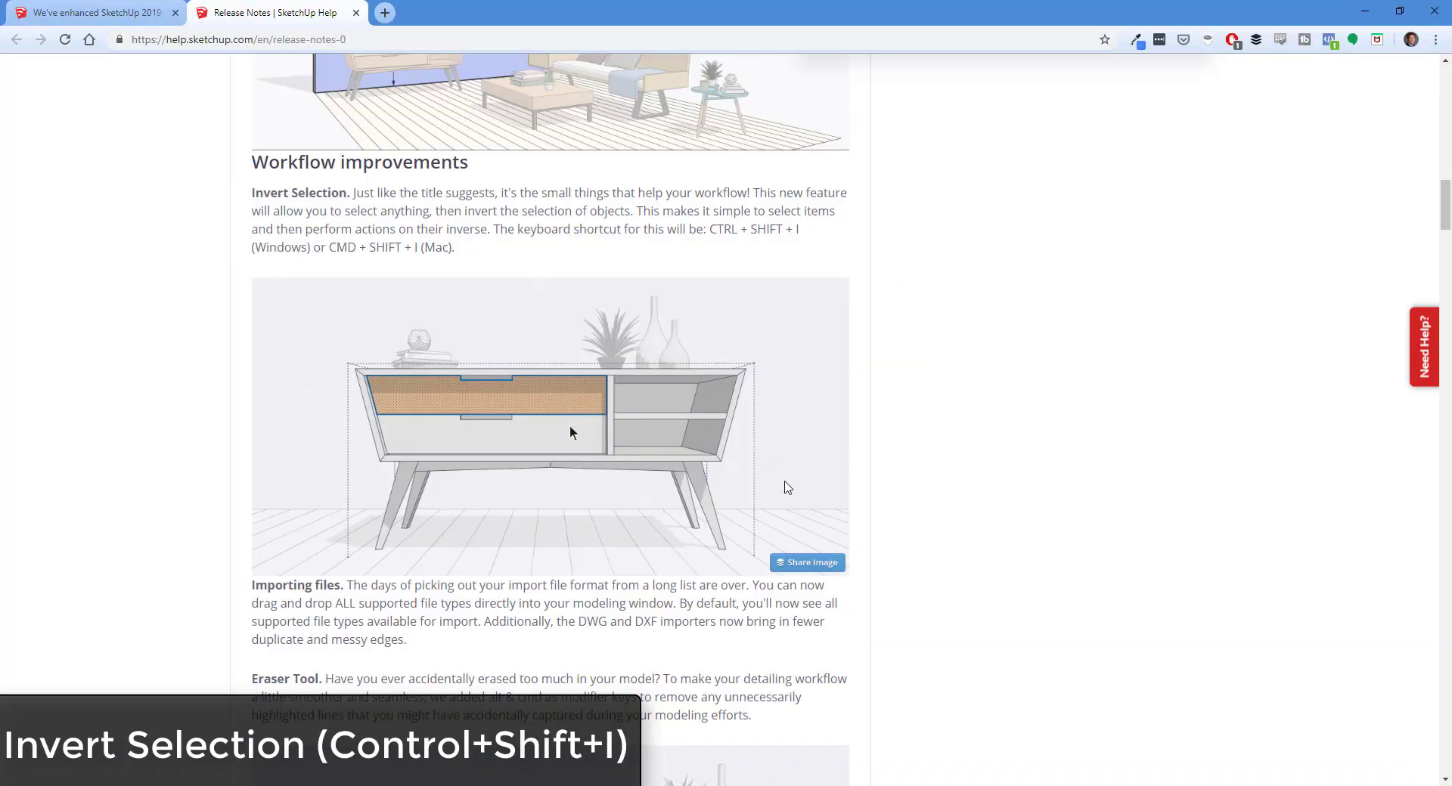
scroll(787, 487, "down", 1)
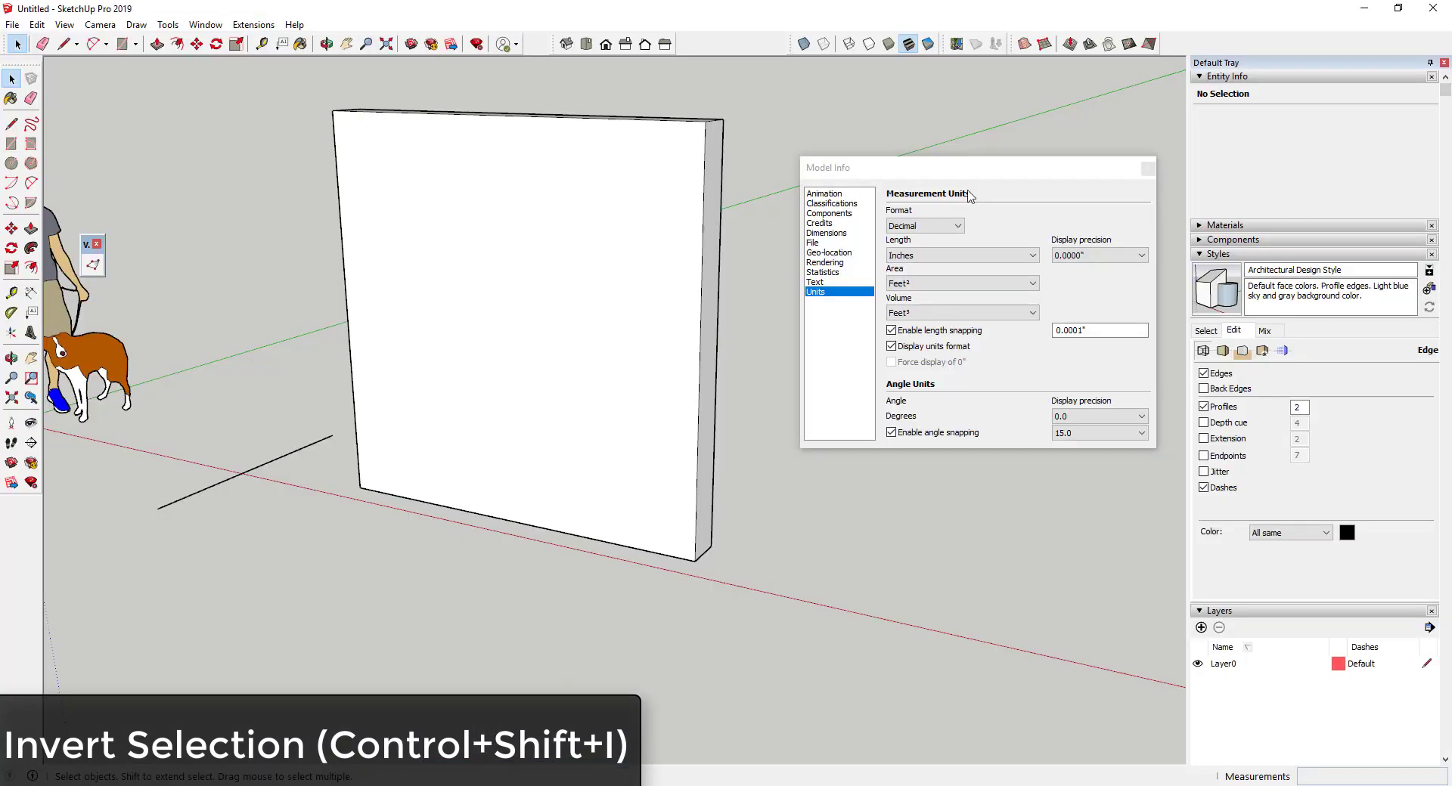
Close Model Info, then draw a ground circle and an upright circle at its centre.
left_click(1148, 168)
scroll(445, 220, "down", 3)
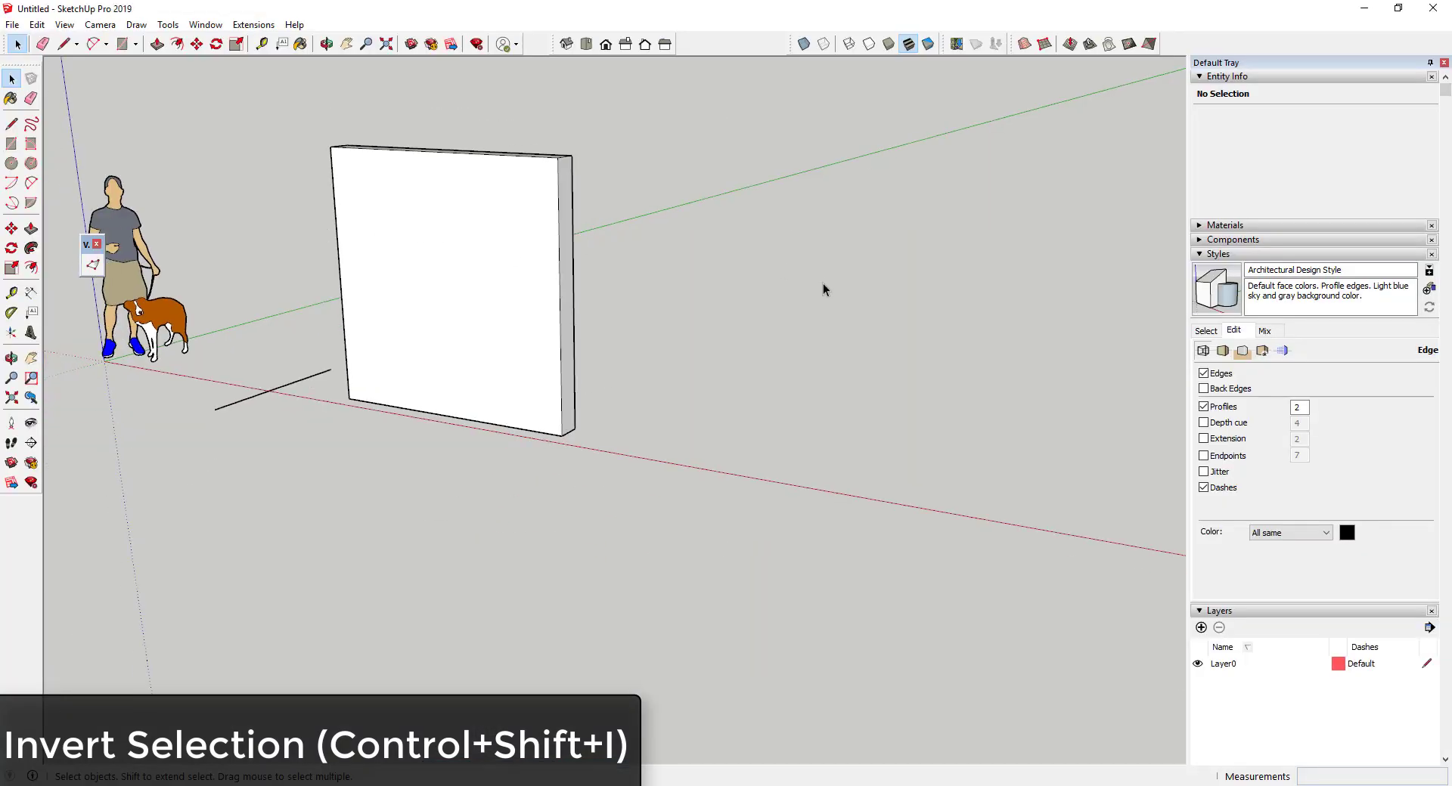
scroll(823, 289, "down", 2)
key("c")
left_click(828, 445)
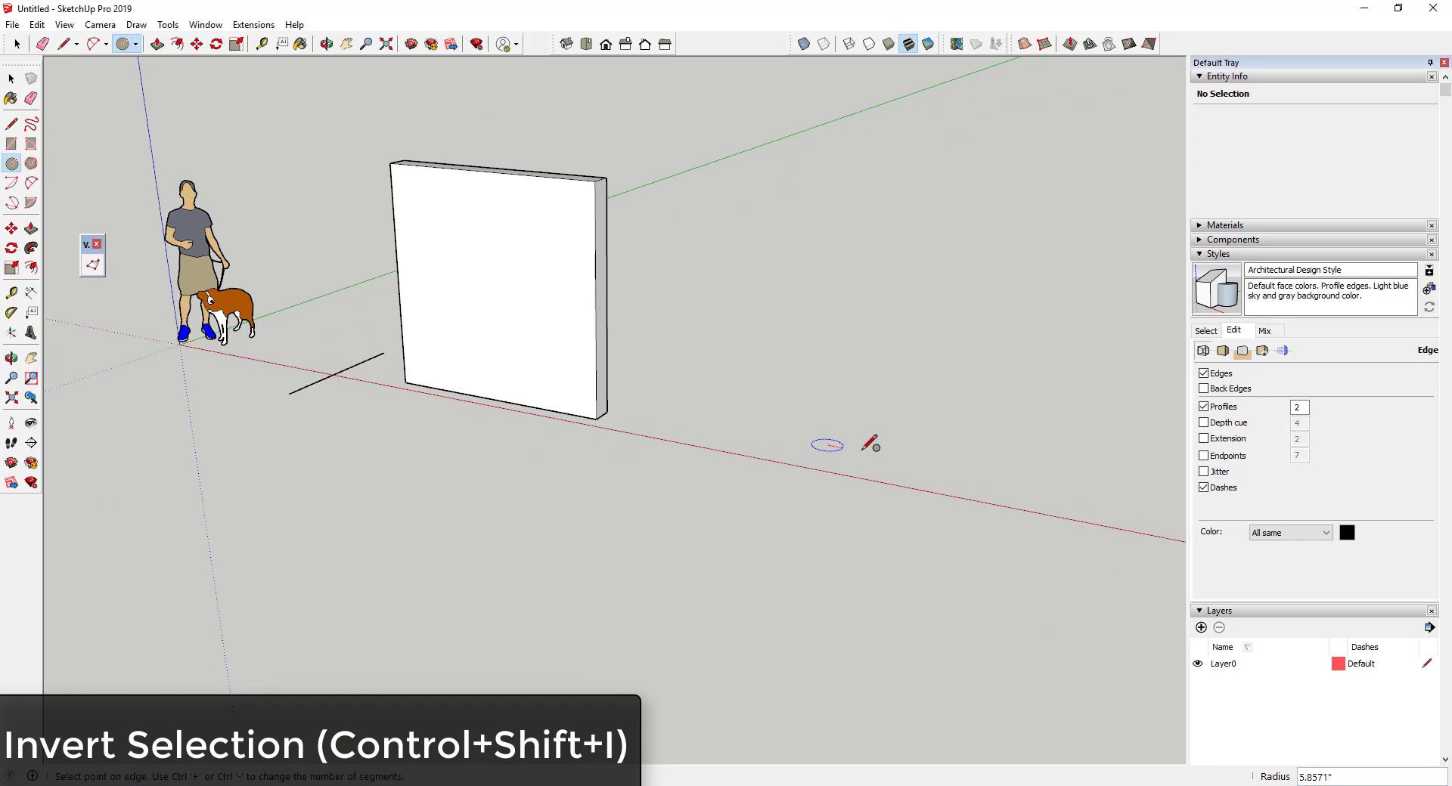
left_click(916, 458)
key("space")
key("c")
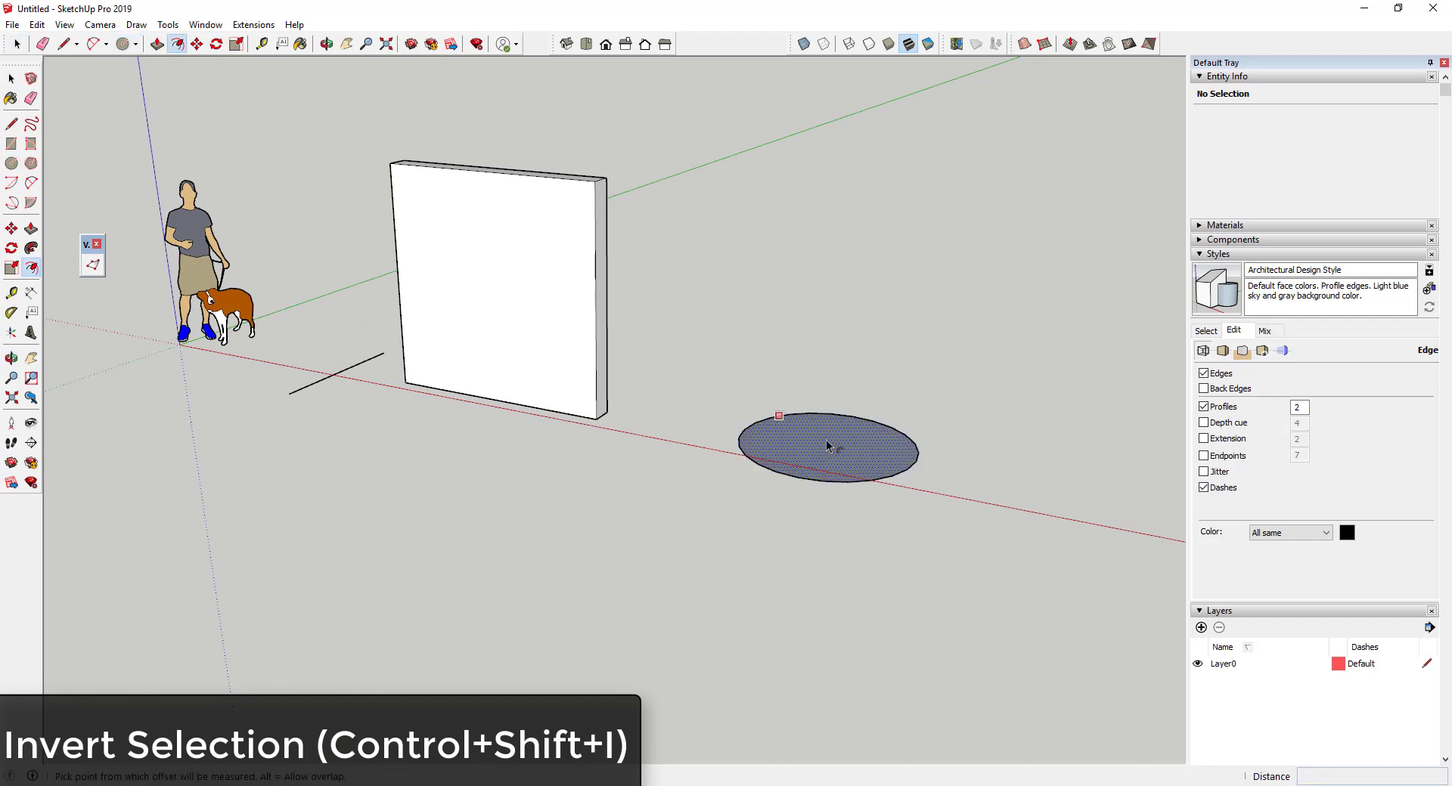
left_click(829, 444)
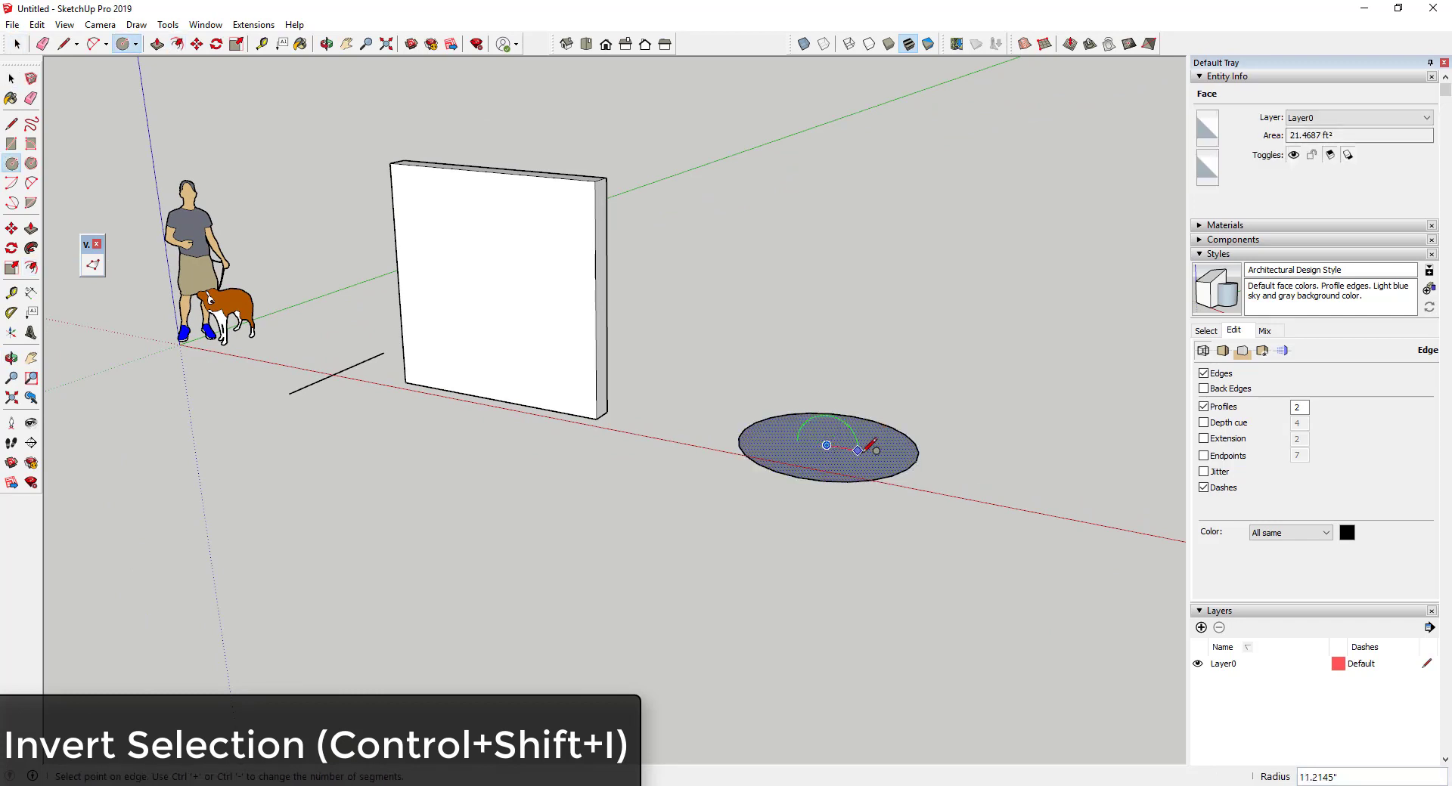
left_click(864, 451)
Sweep the half-disc profile around the ground circle with Follow Me to form a sphere.
key("space")
left_click(827, 431)
left_click(36, 247)
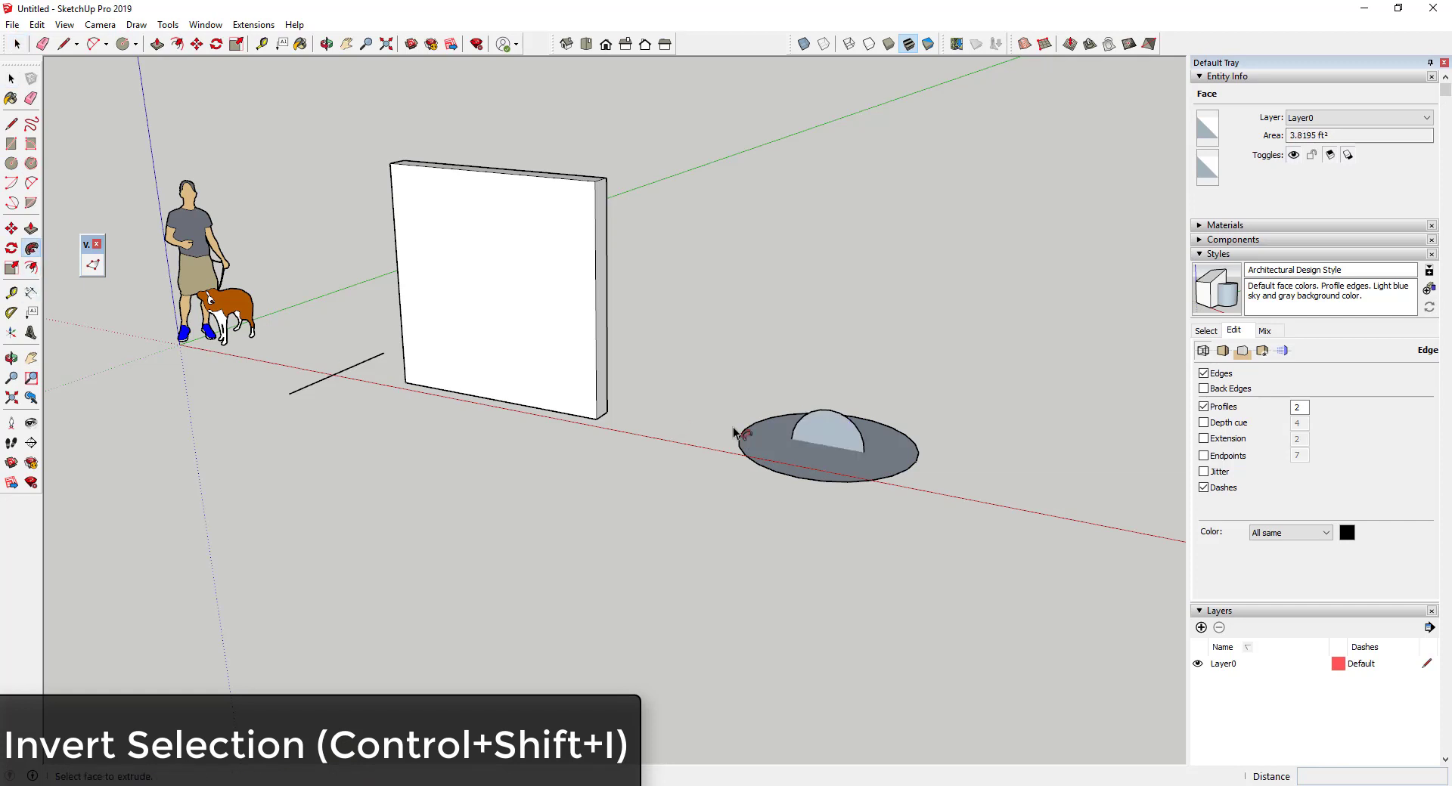
left_click(786, 442)
key("space")
left_click(809, 440)
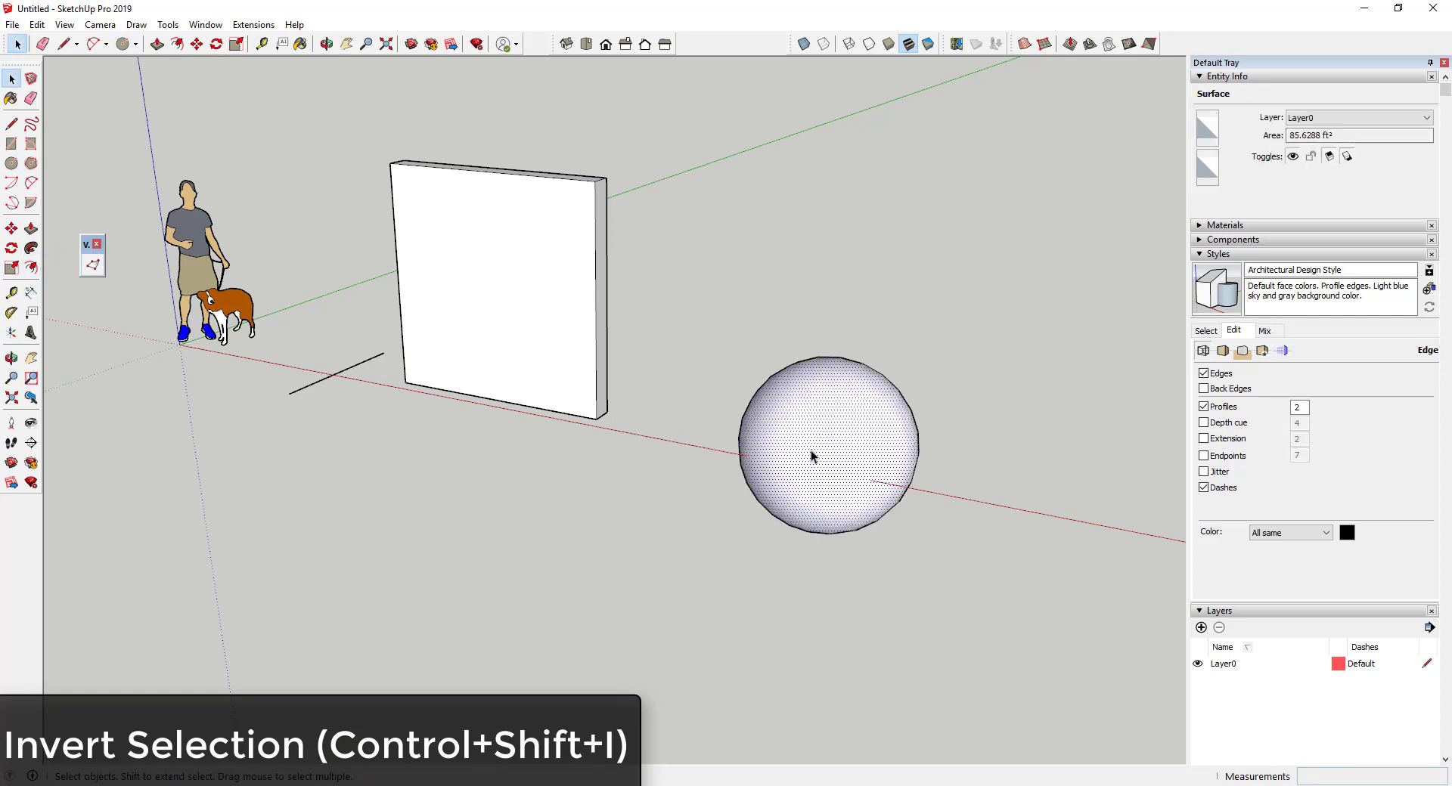
Move the sphere to the right and erase the leftover ground disc.
key("m")
left_click(811, 451)
left_click(1014, 498)
key("e")
left_click_drag(852, 429, 865, 424)
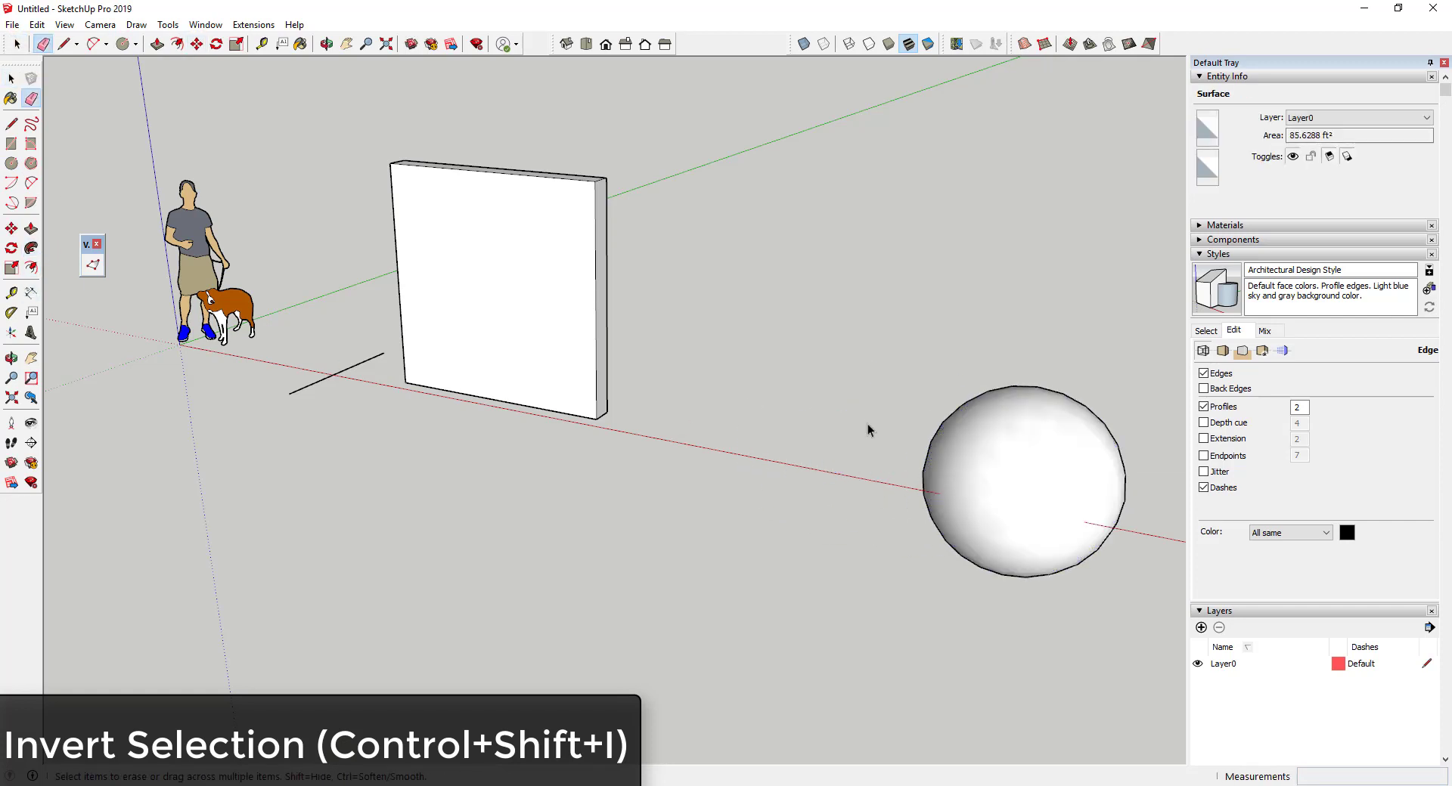
key("space")
scroll(926, 415, "down", 3)
scroll(1033, 465, "up", 2)
Select the sphere's surface and open the Multiple Offsets extension, then dismiss it.
scroll(800, 447, "up", 1)
scroll(1154, 511, "down", 1)
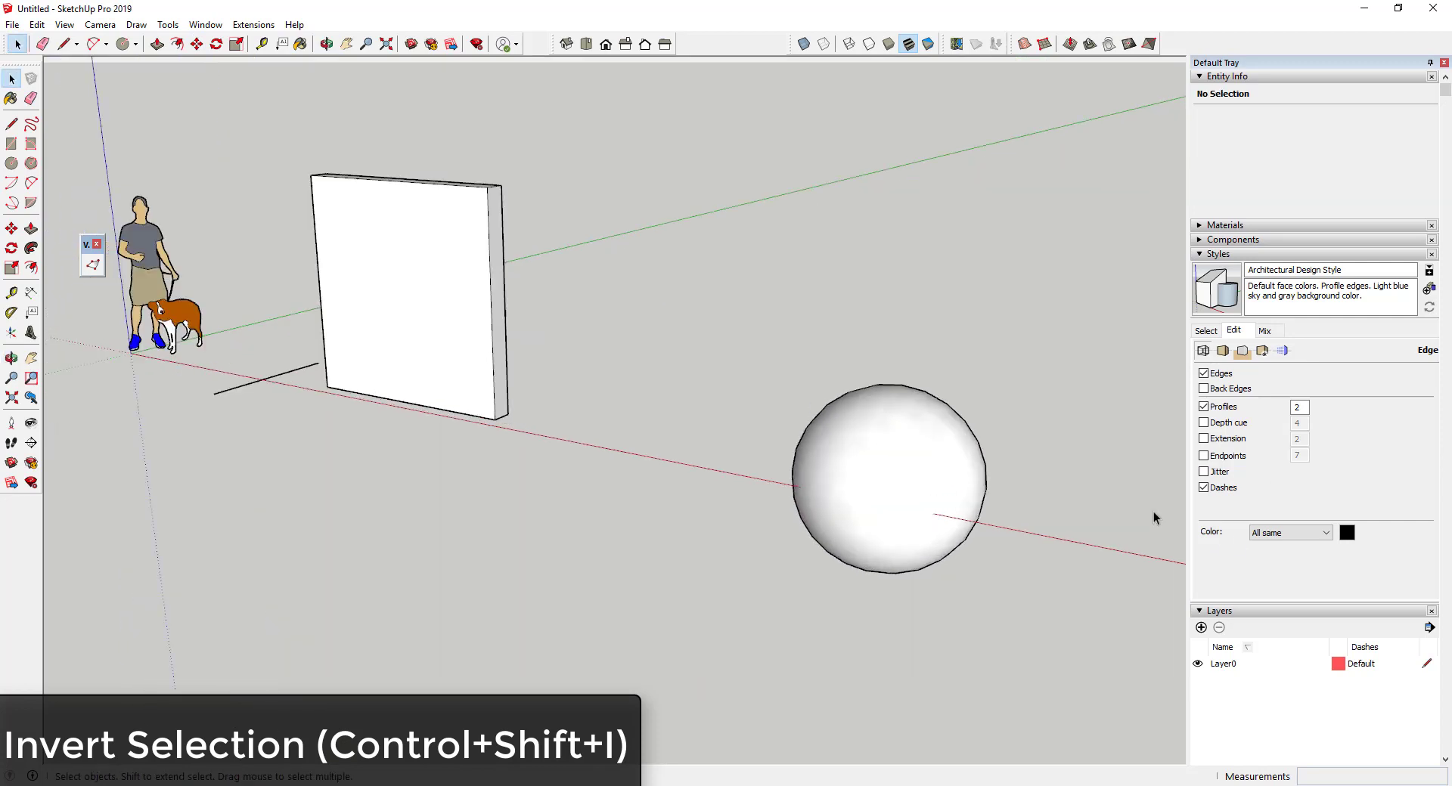
scroll(931, 513, "up", 3)
left_click(852, 435)
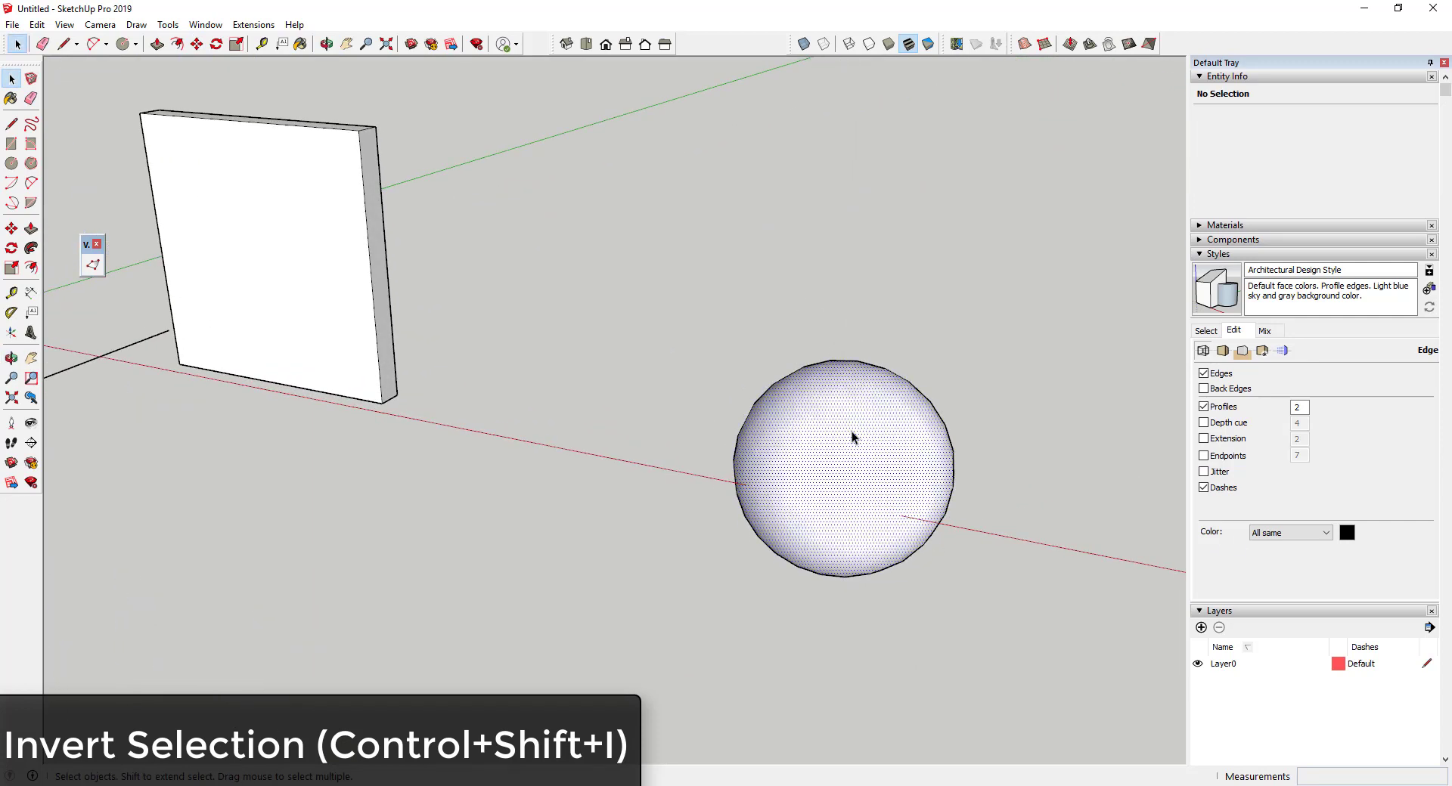
left_click(243, 27)
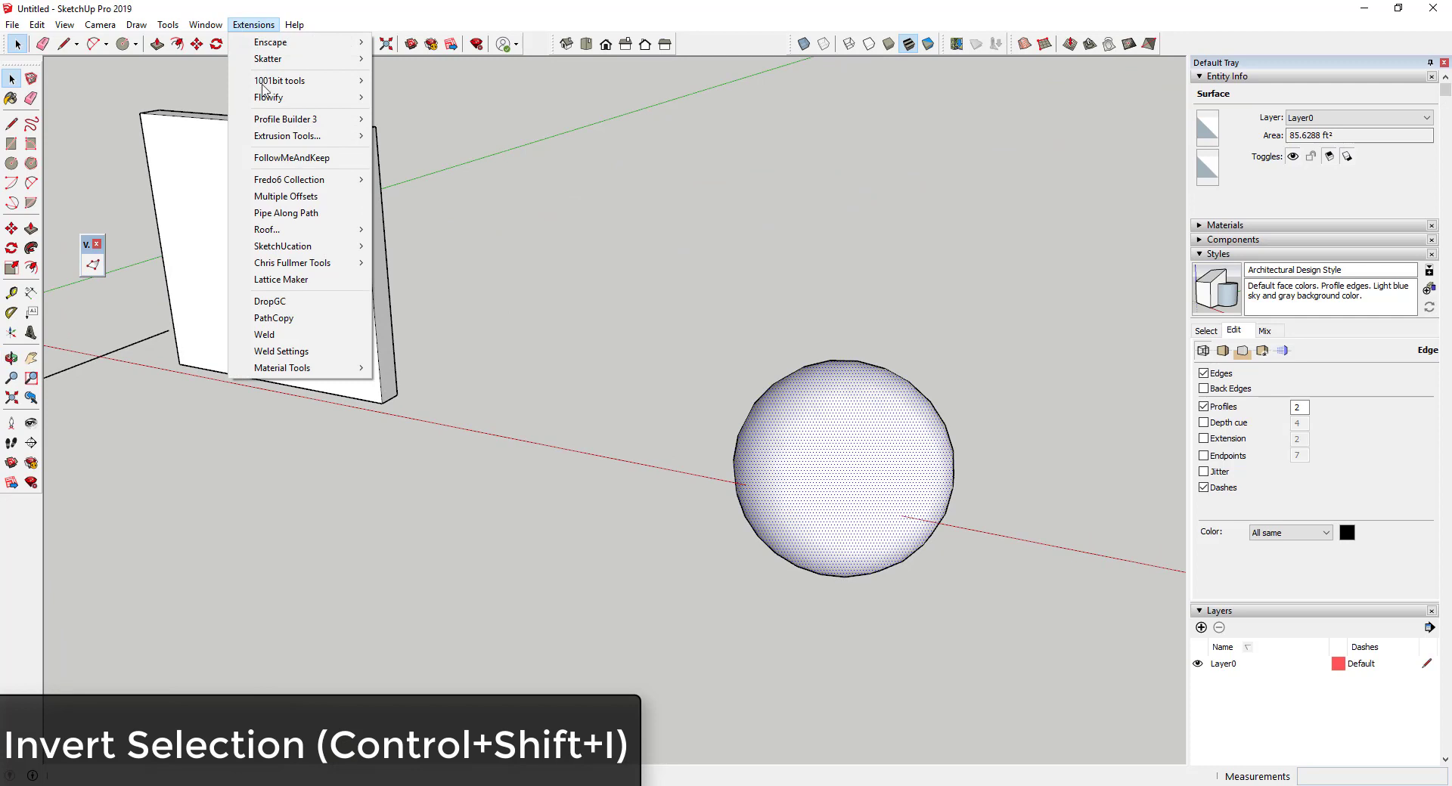
left_click(286, 196)
left_click(775, 412)
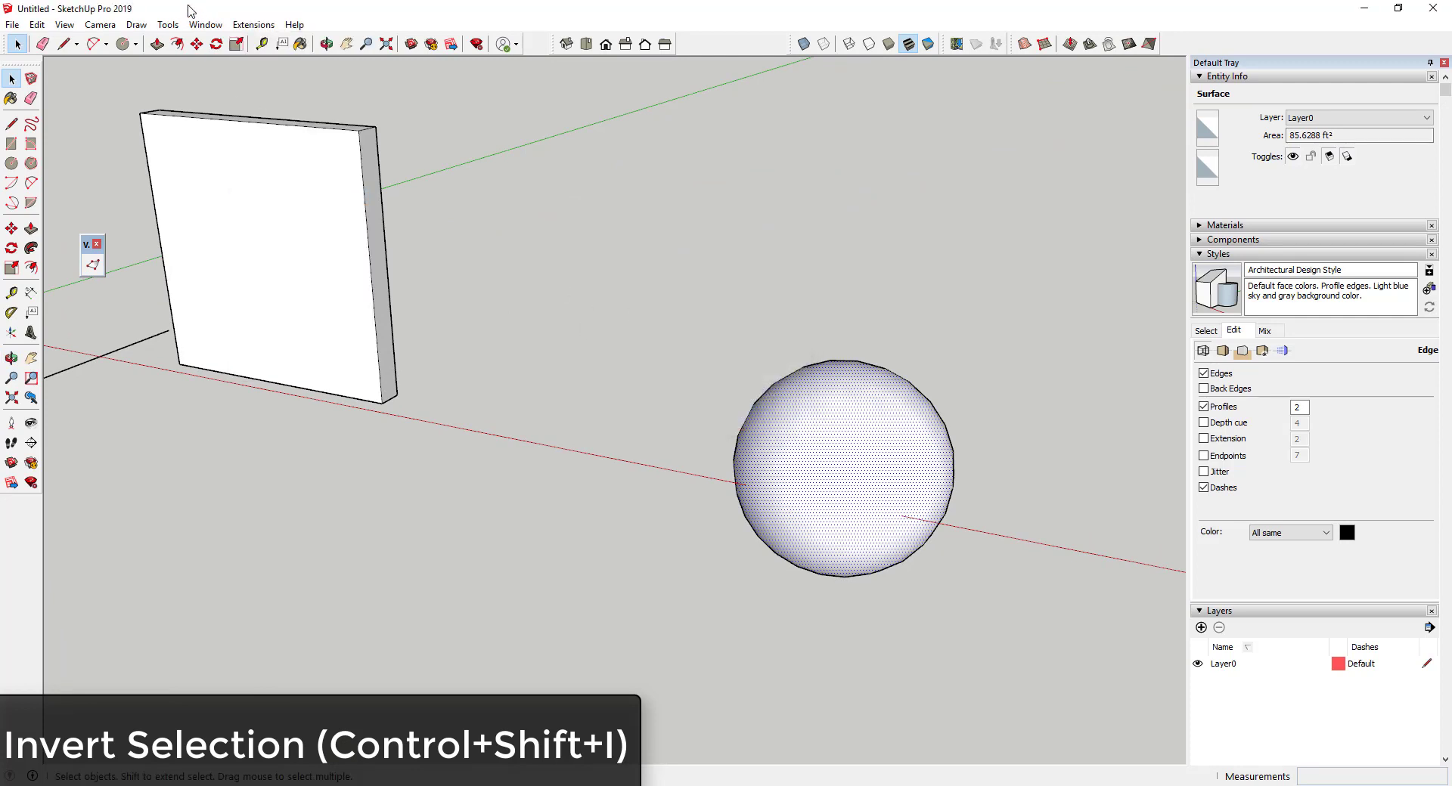
Show the sphere's hidden geometry and measure a distance on it.
left_click(102, 25)
left_click(85, 83)
scroll(768, 395, "up", 3)
left_click(254, 25)
left_click(253, 25)
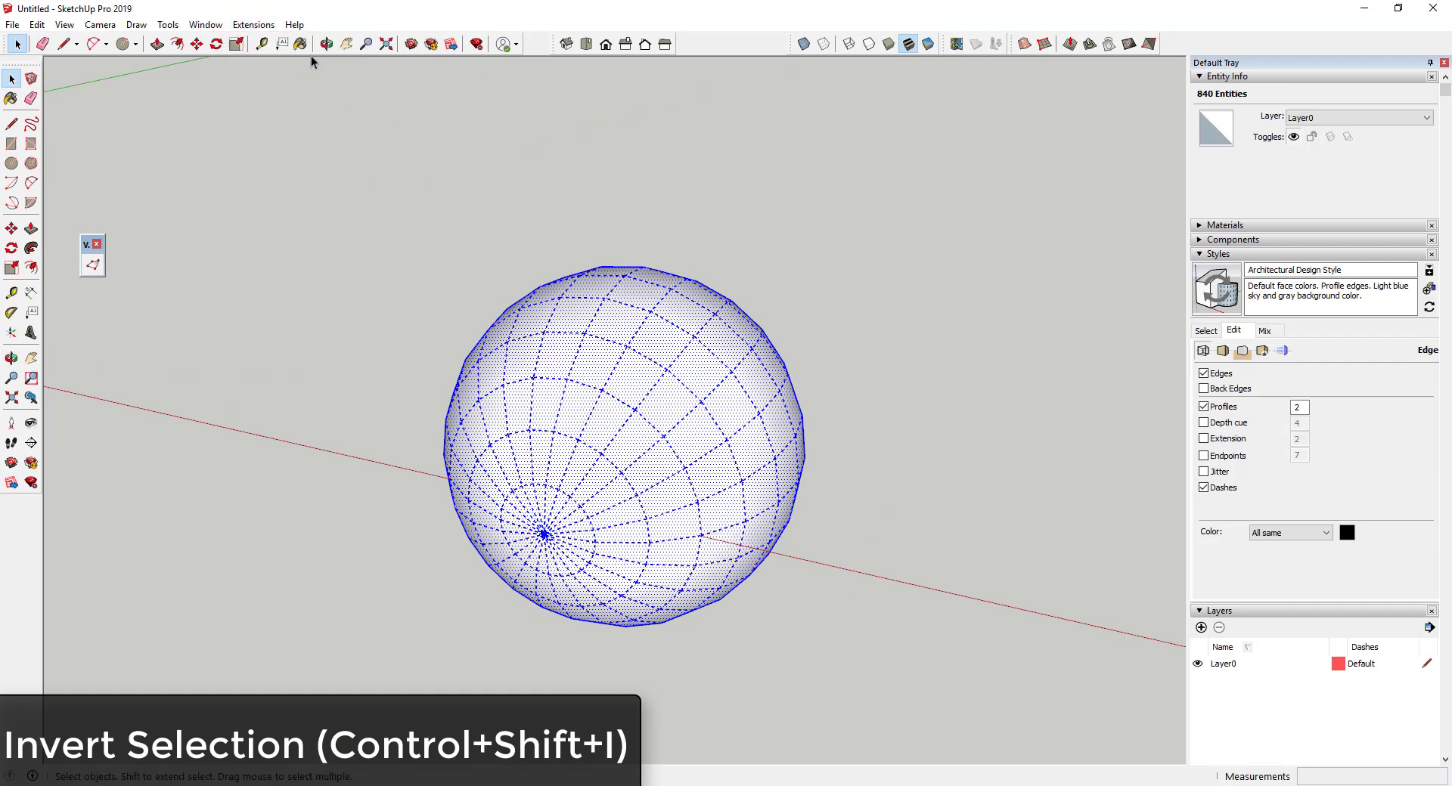
left_click(262, 43)
left_click(606, 339)
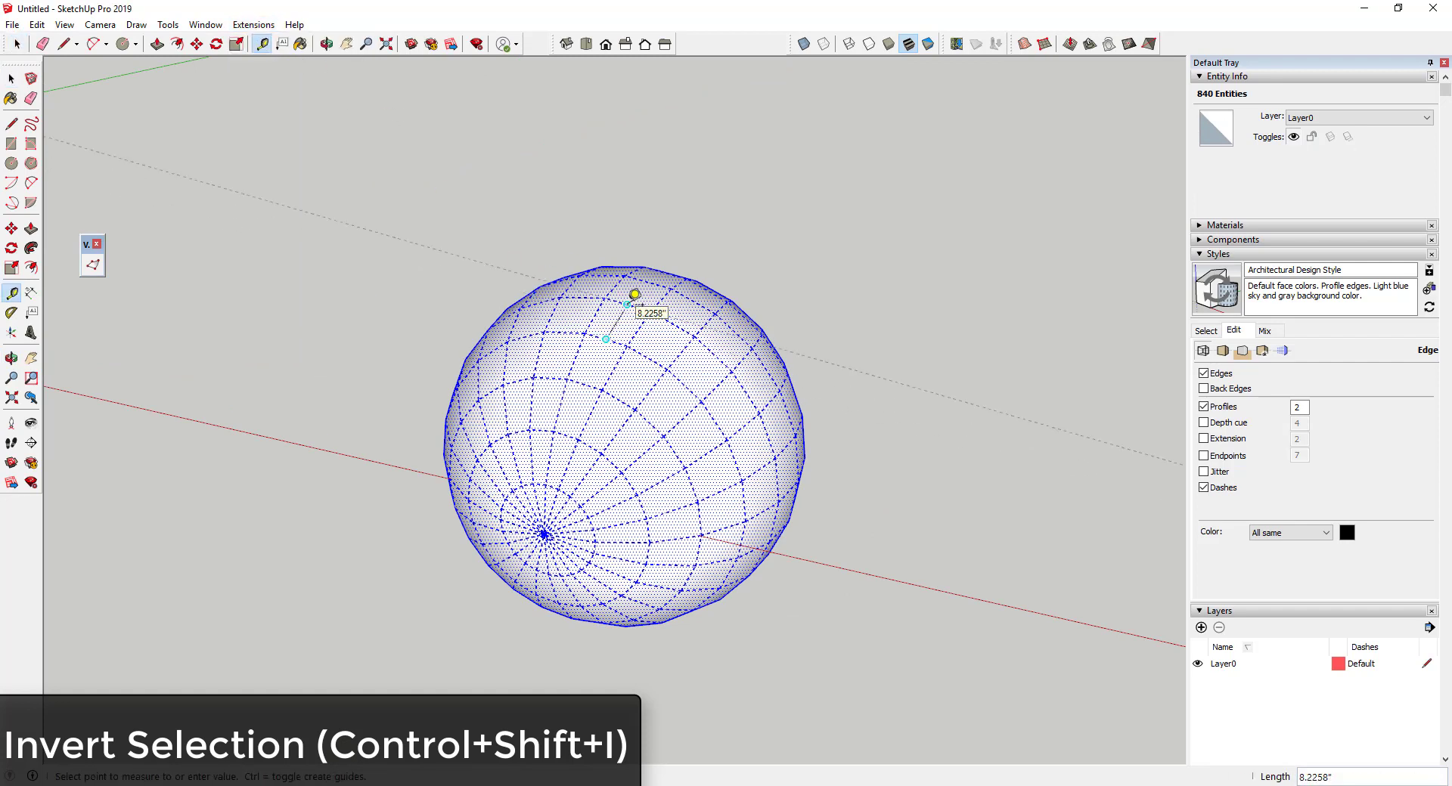
key("space")
Run Multiple Offsets with Direction set to inside, then hide the hidden geometry again.
left_click(253, 25)
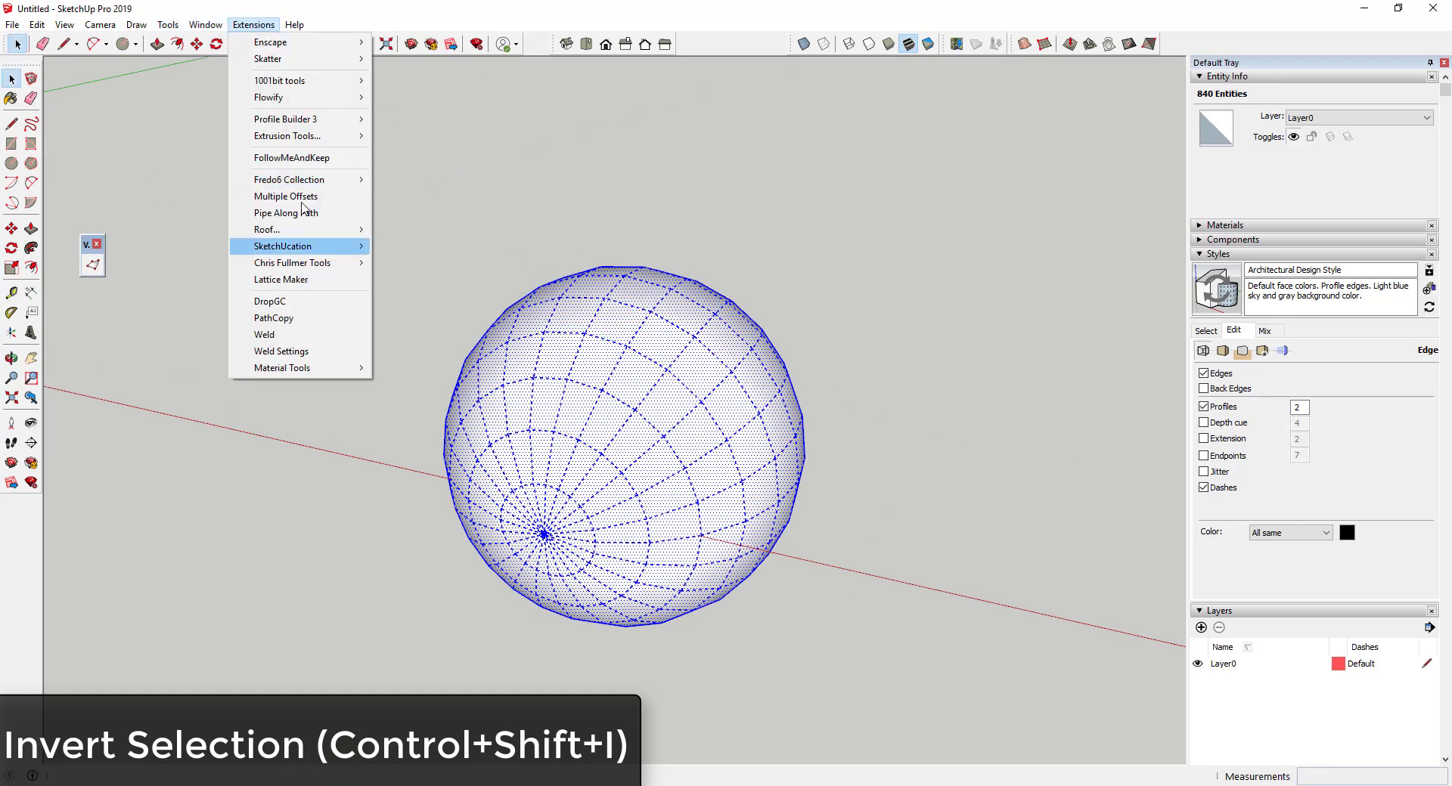
left_click(303, 247)
left_click(763, 403)
left_click(760, 425)
left_click(704, 449)
left_click(64, 24)
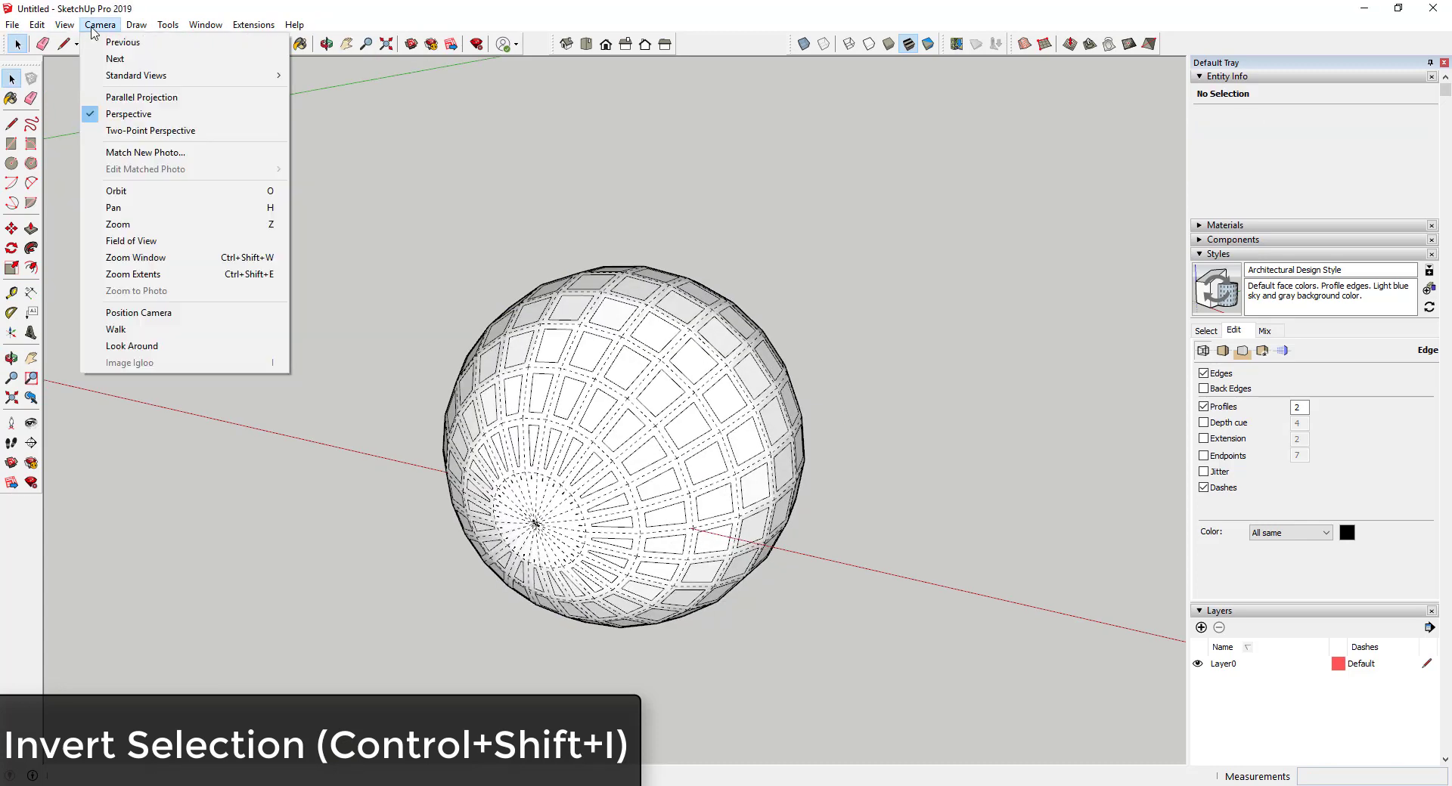
left_click(102, 82)
Window-select the sphere's pieces and delete the panels, then restore them.
key("ctrl+shift+i")
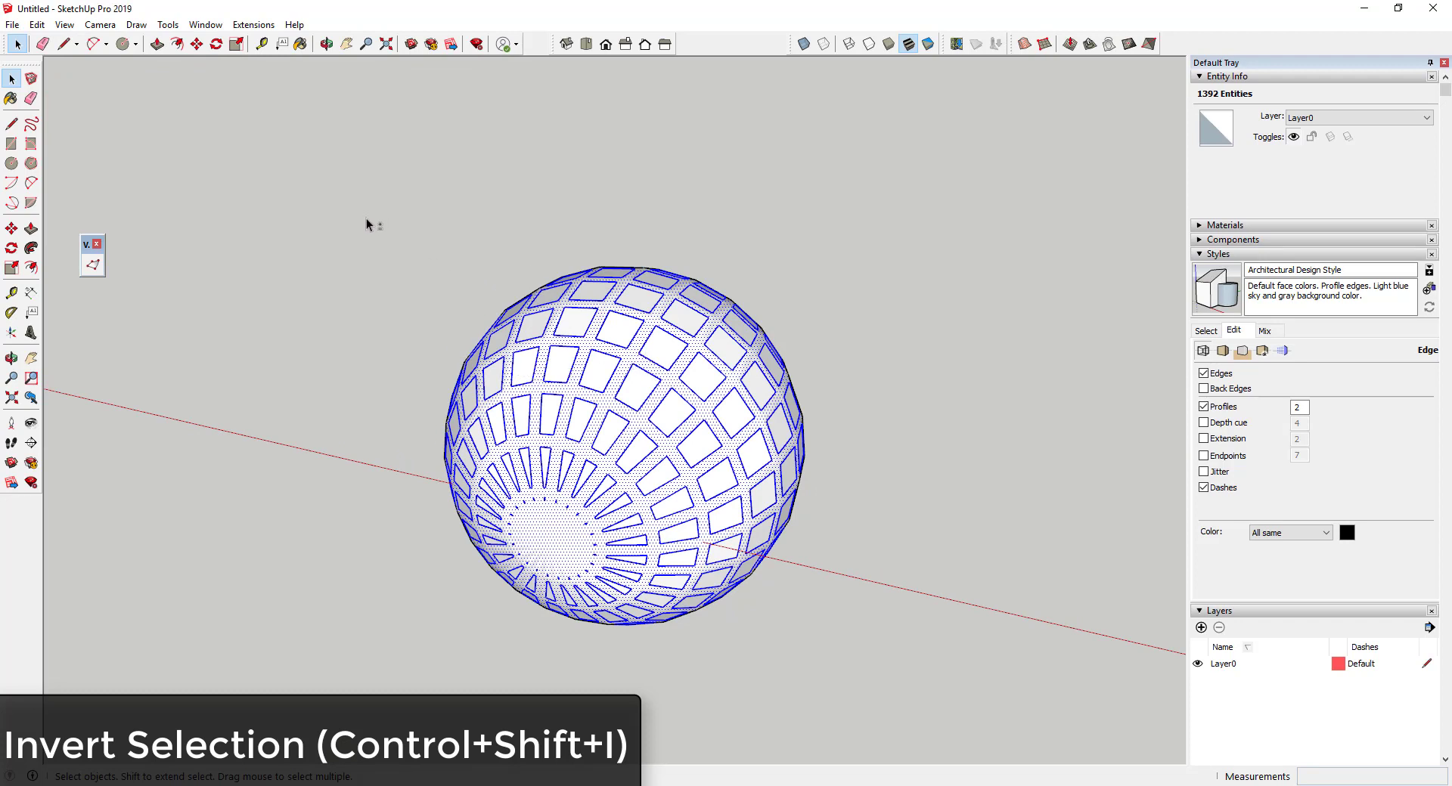
left_click_drag(339, 205, 985, 673)
key("Delete")
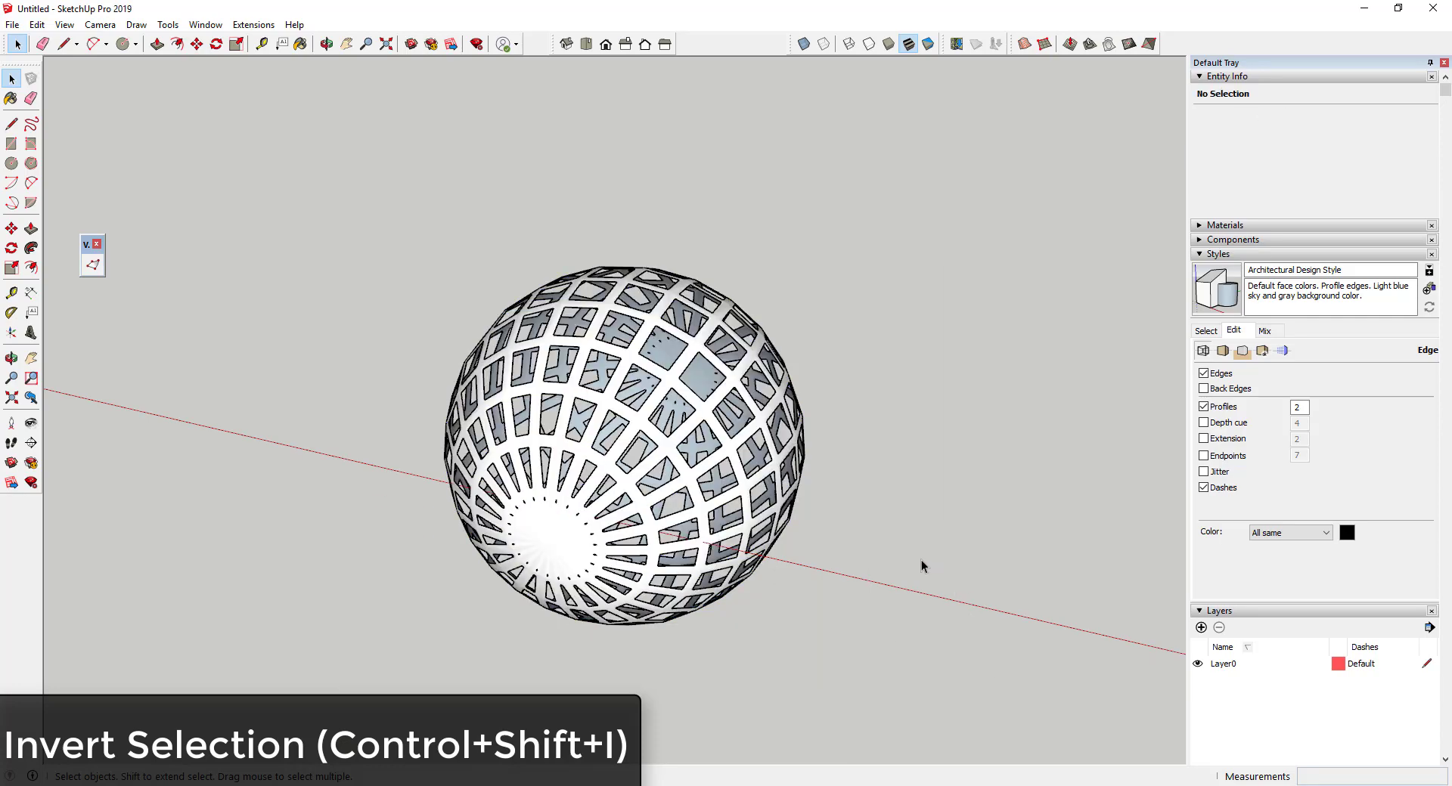
middle_click_drag(769, 438, 839, 410)
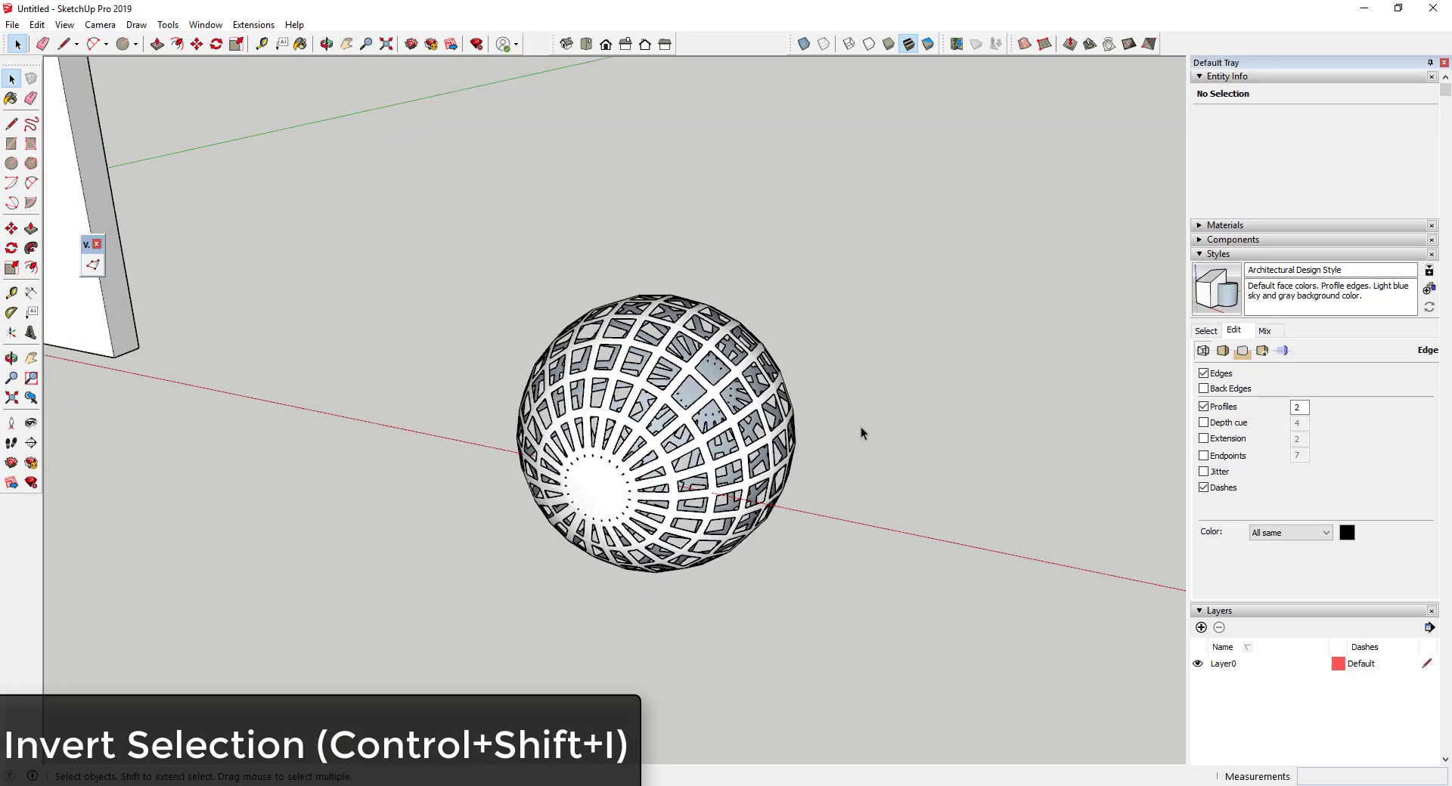
key("ctrl+shift+i")
middle_click_drag(886, 465, 571, 363)
Select the sphere's webbing and toggle Invert Selection between webbing and panels, then clear the selection.
key("space")
left_click_drag(249, 146, 956, 628)
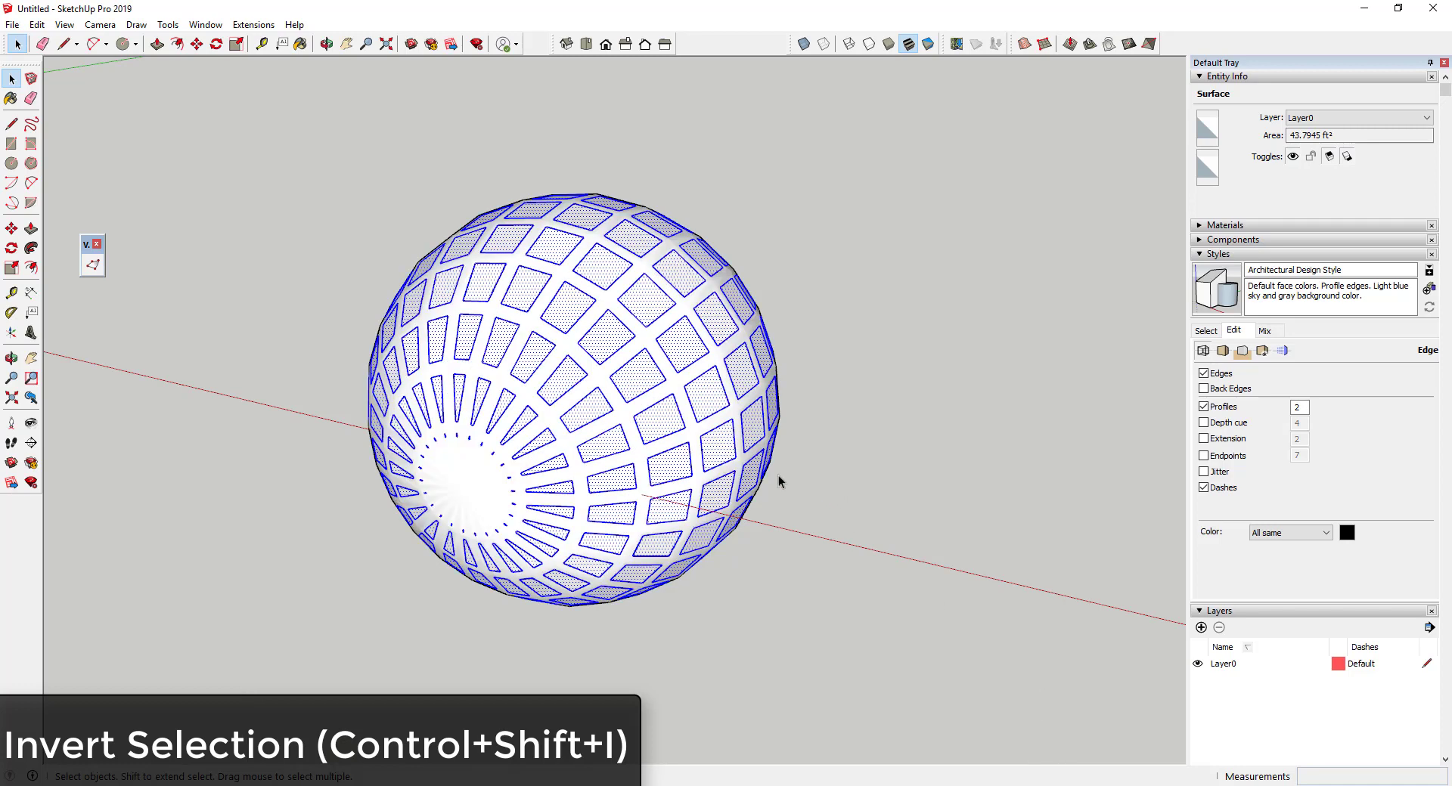
left_click_drag(227, 139, 917, 681, "shift")
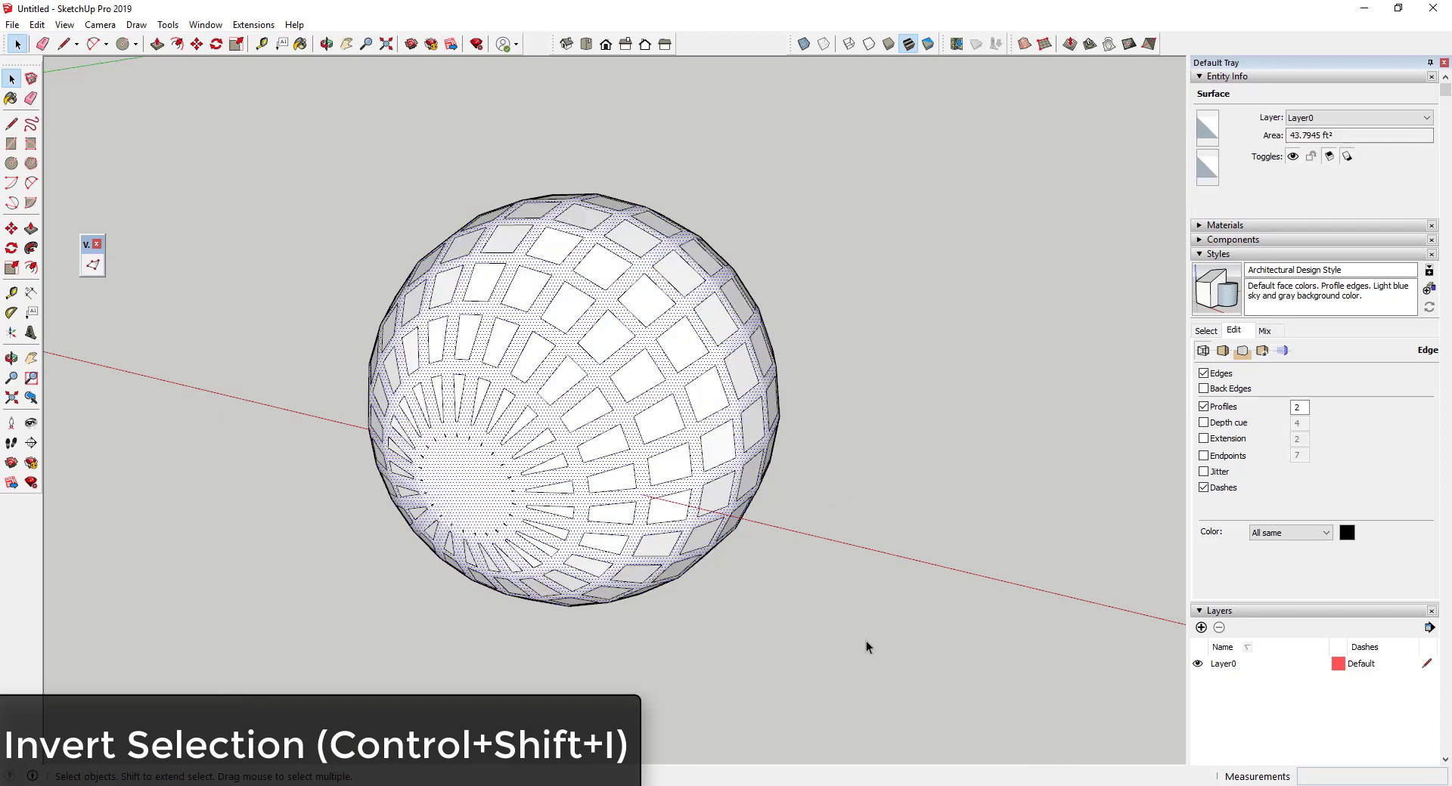
key("ctrl+shift+i")
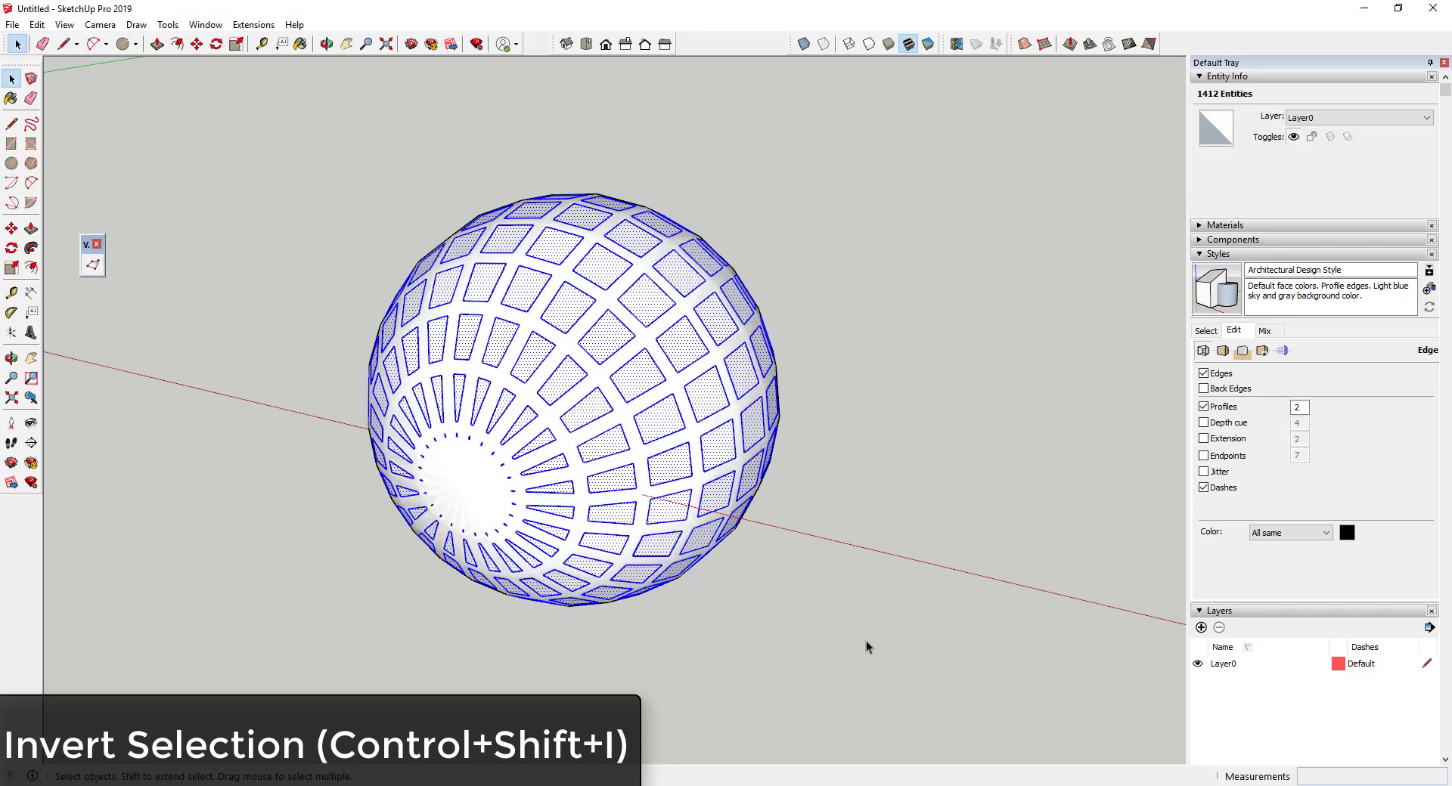
key("ctrl+shift+i")
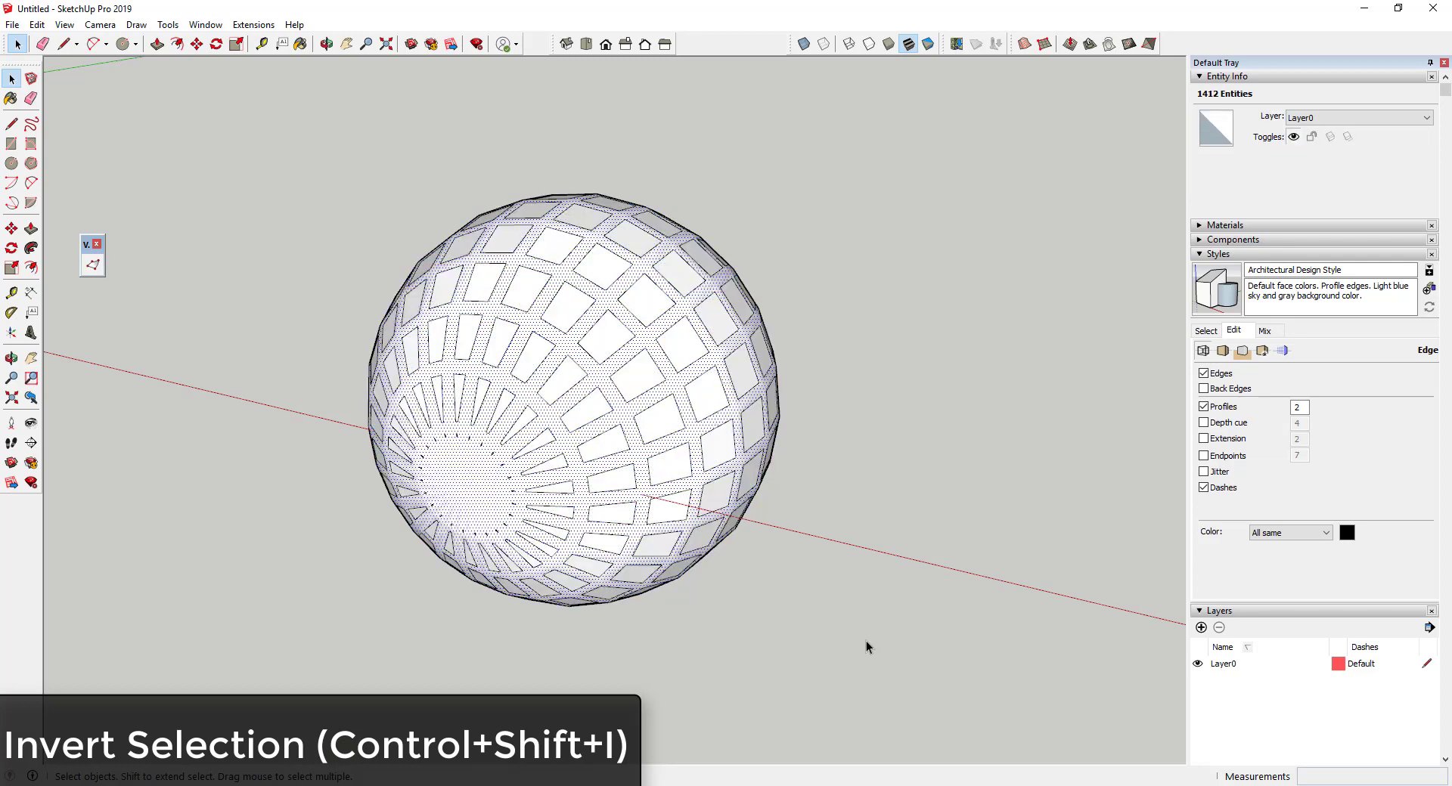
key("ctrl+shift+i")
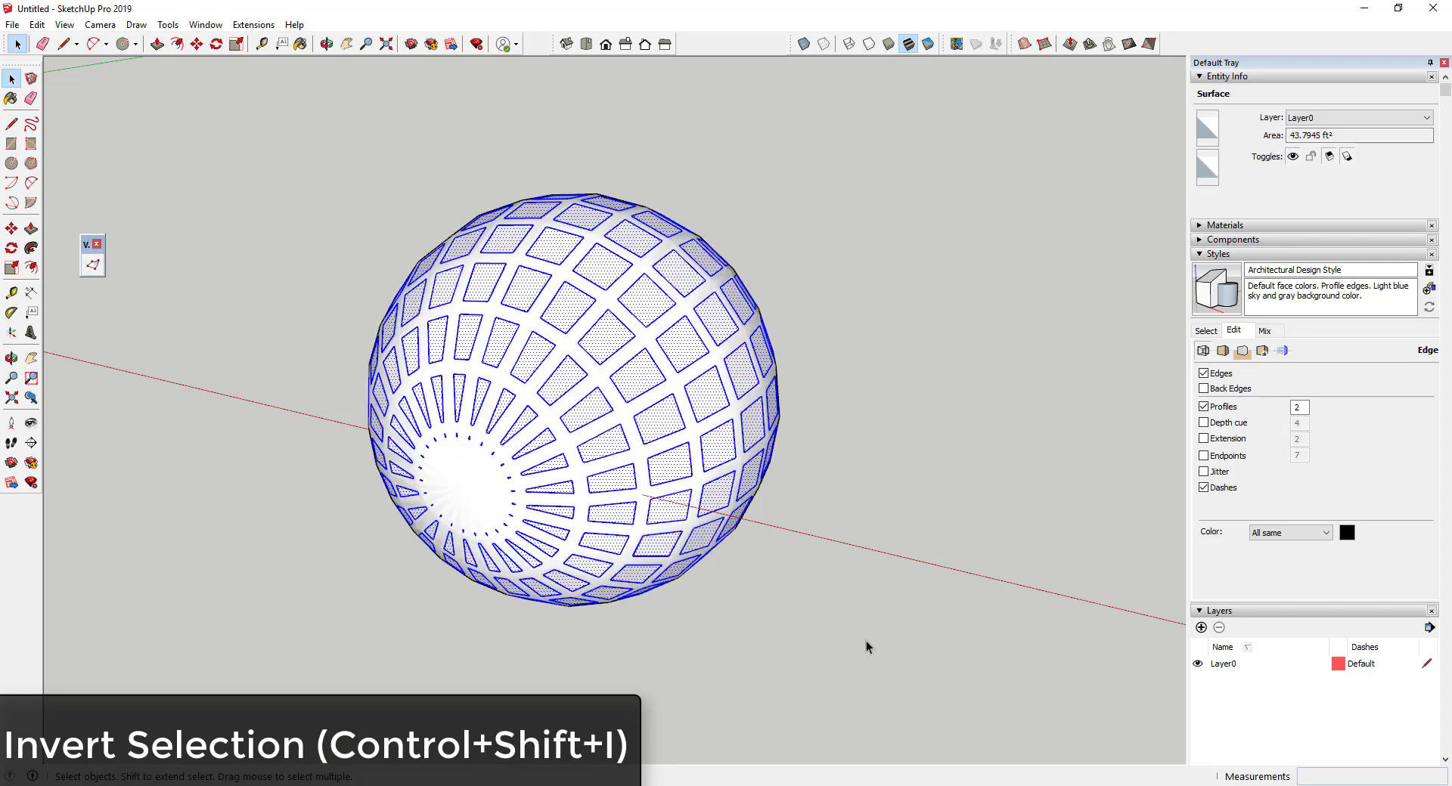
key("ctrl+t")
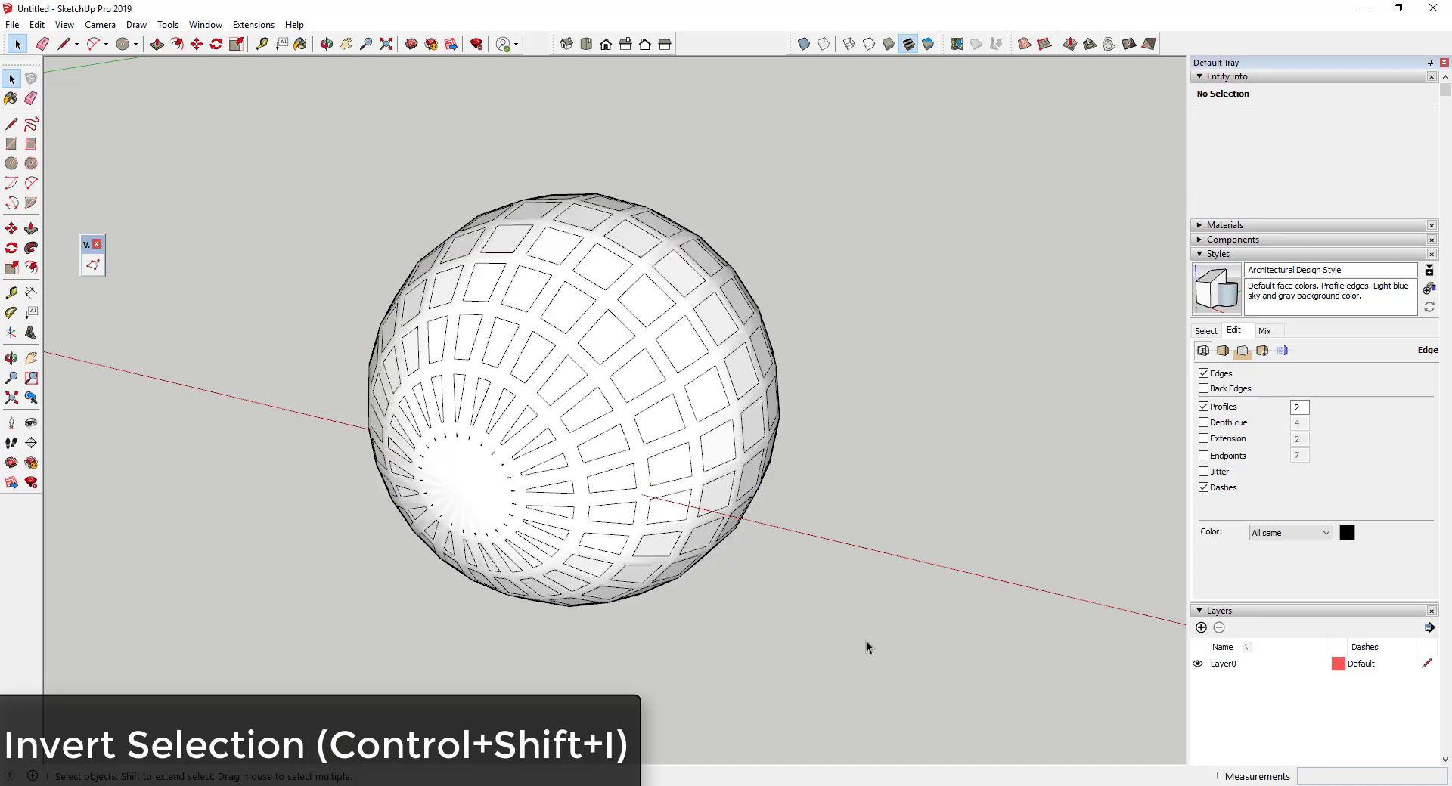
Select the webbing, invert the selection to the panels, and delete them to perforate the sphere.
left_click(569, 346)
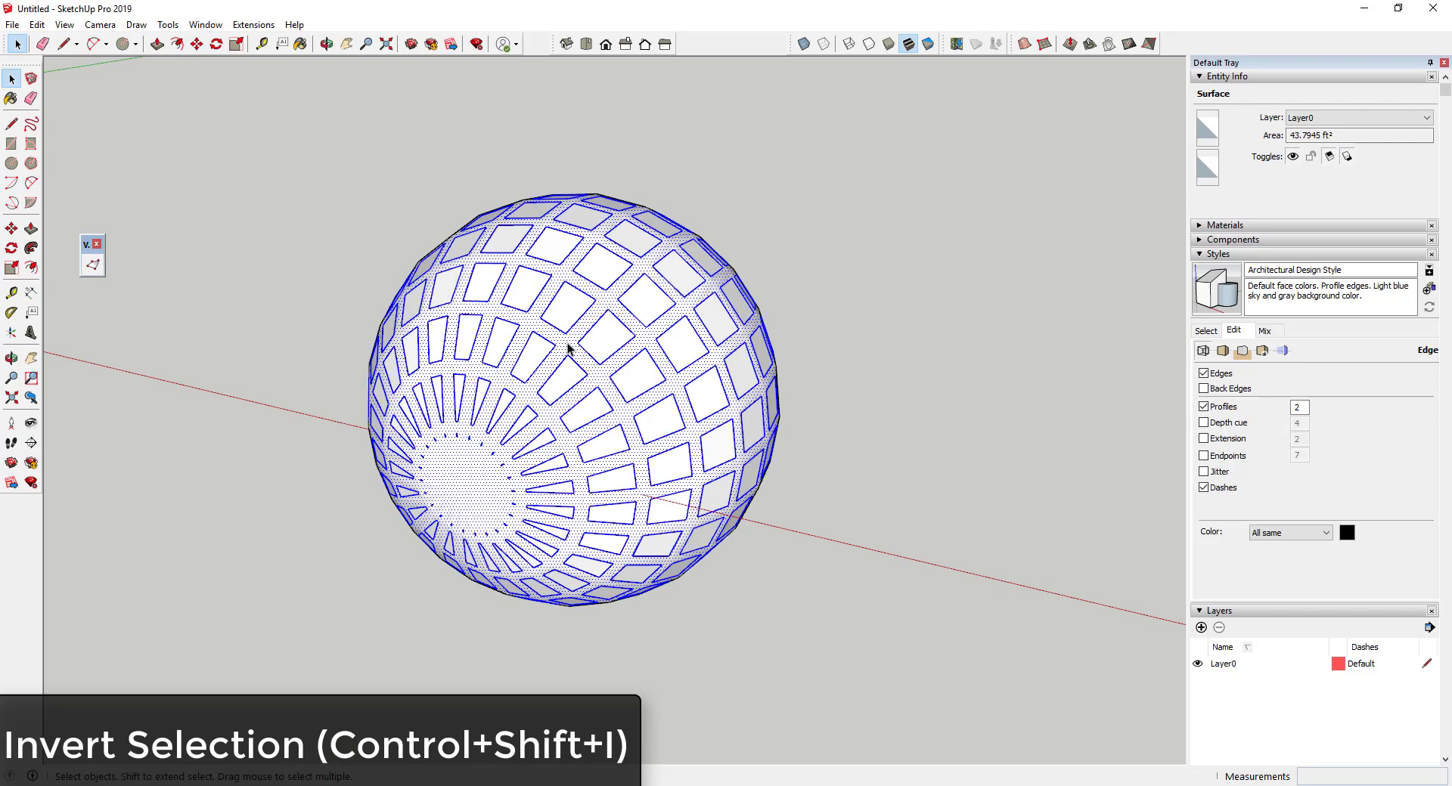
key("ctrl+shift+i")
key("Delete")
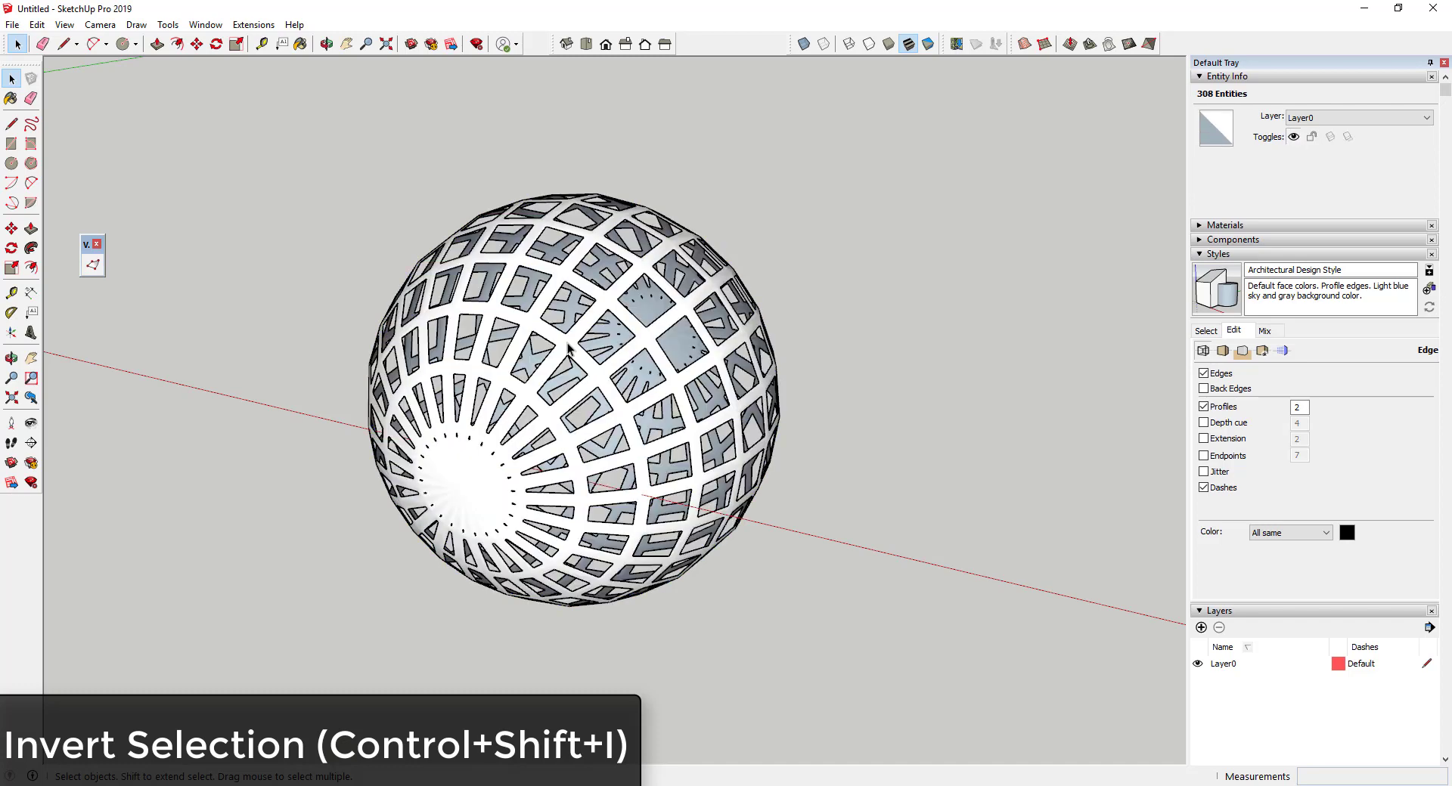
middle_click_drag(568, 348, 765, 580)
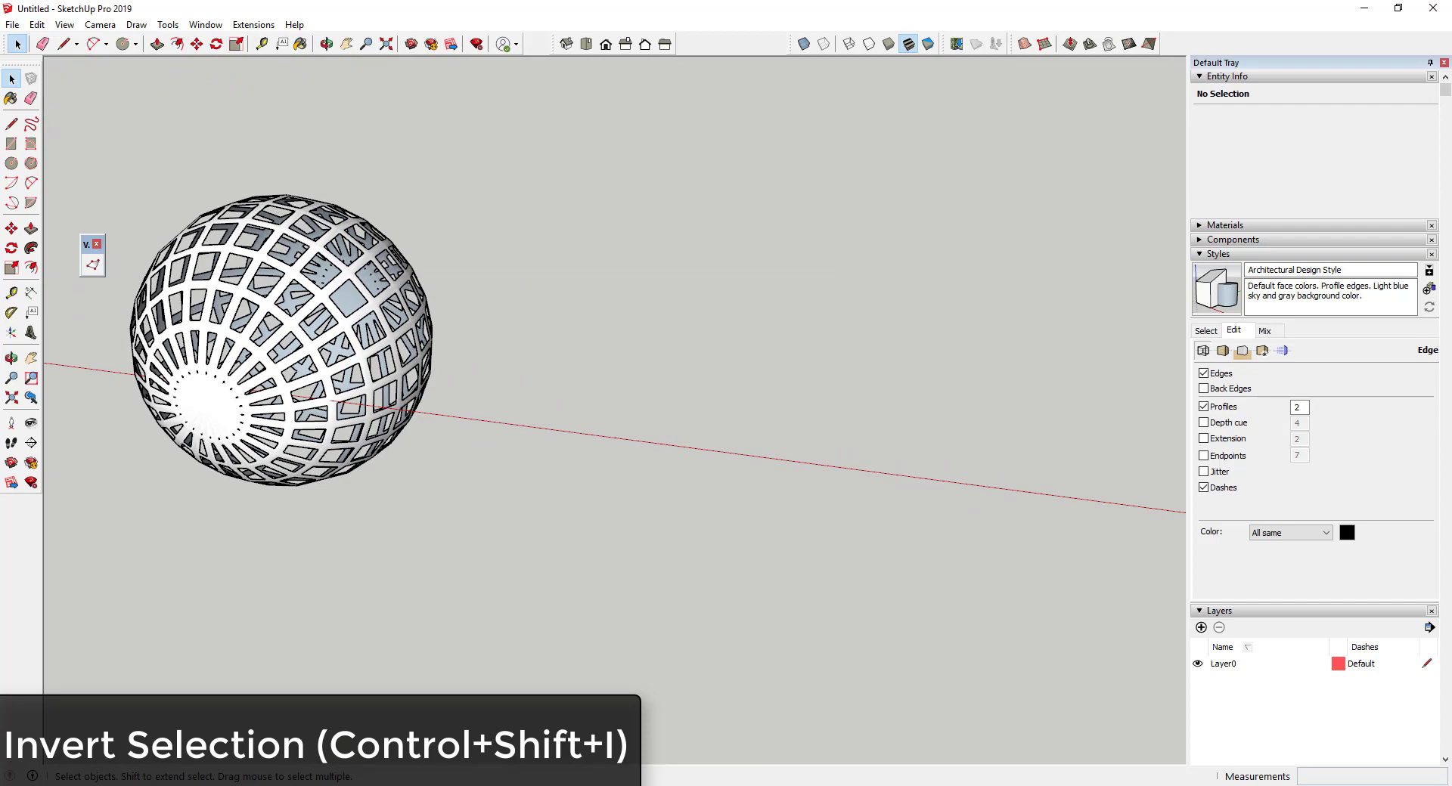
mouse_move(456, 736)
left_click(461, 686)
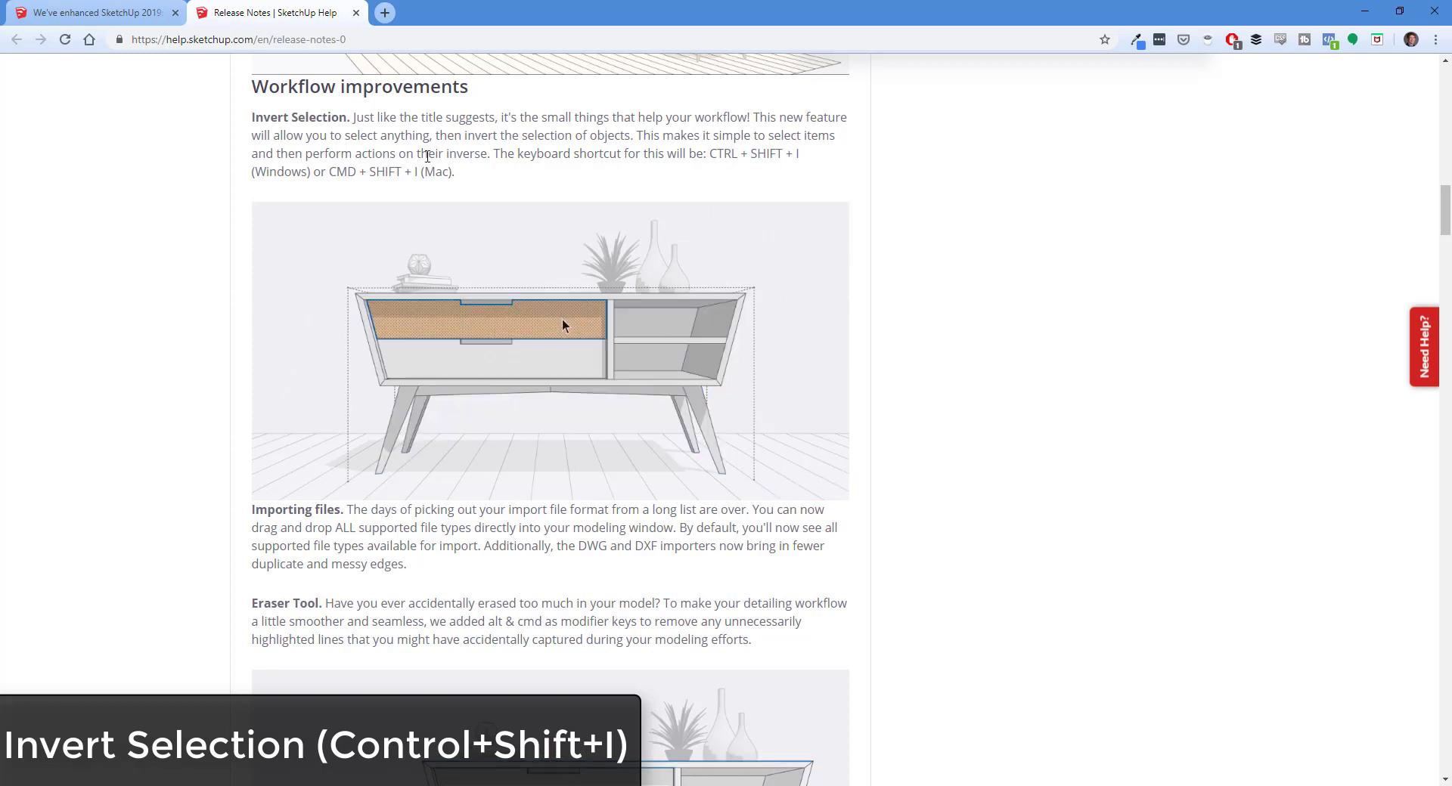
Read the Invert Selection entry, highlighting its Mac shortcut text, then scroll further down.
left_click_drag(331, 173, 453, 178)
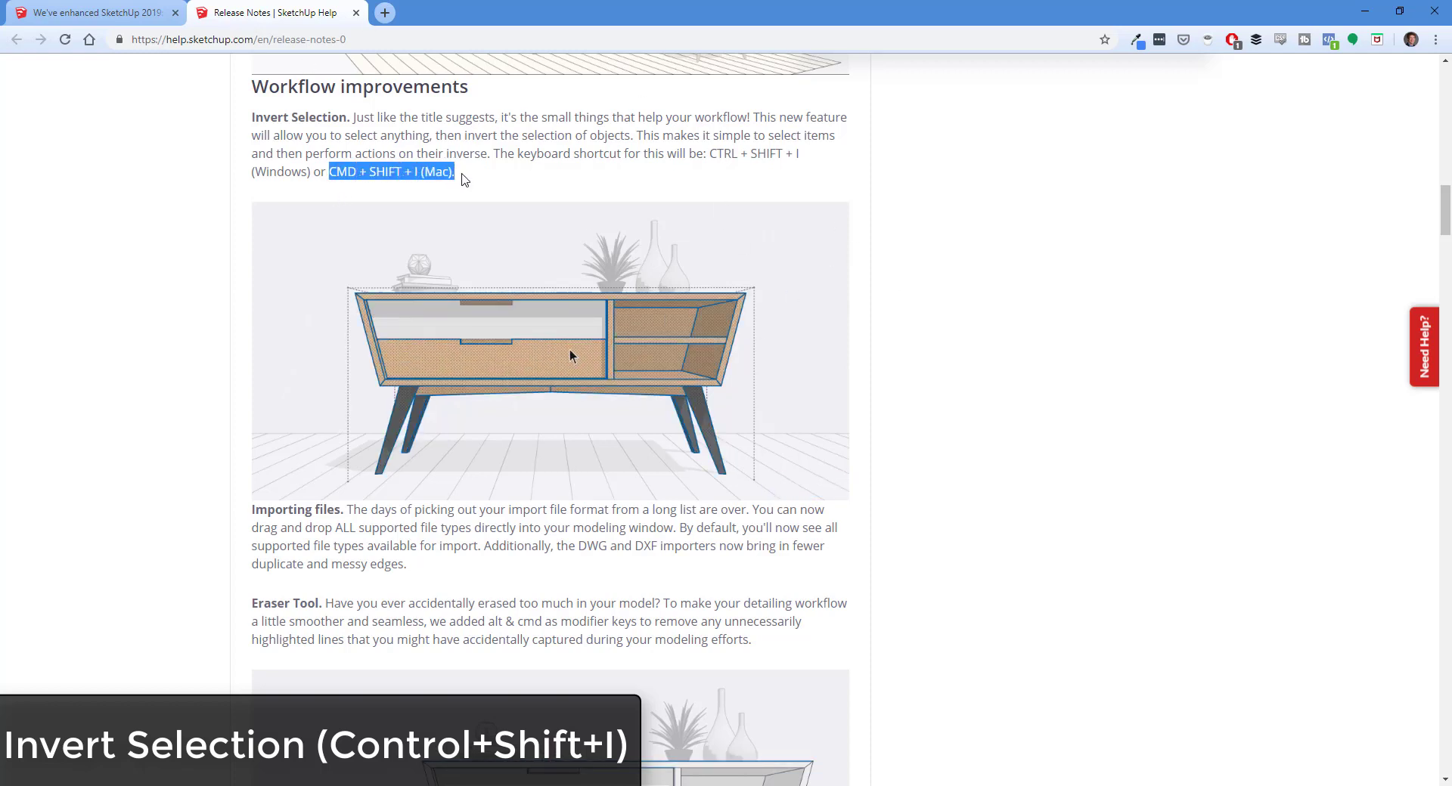
left_click(499, 177)
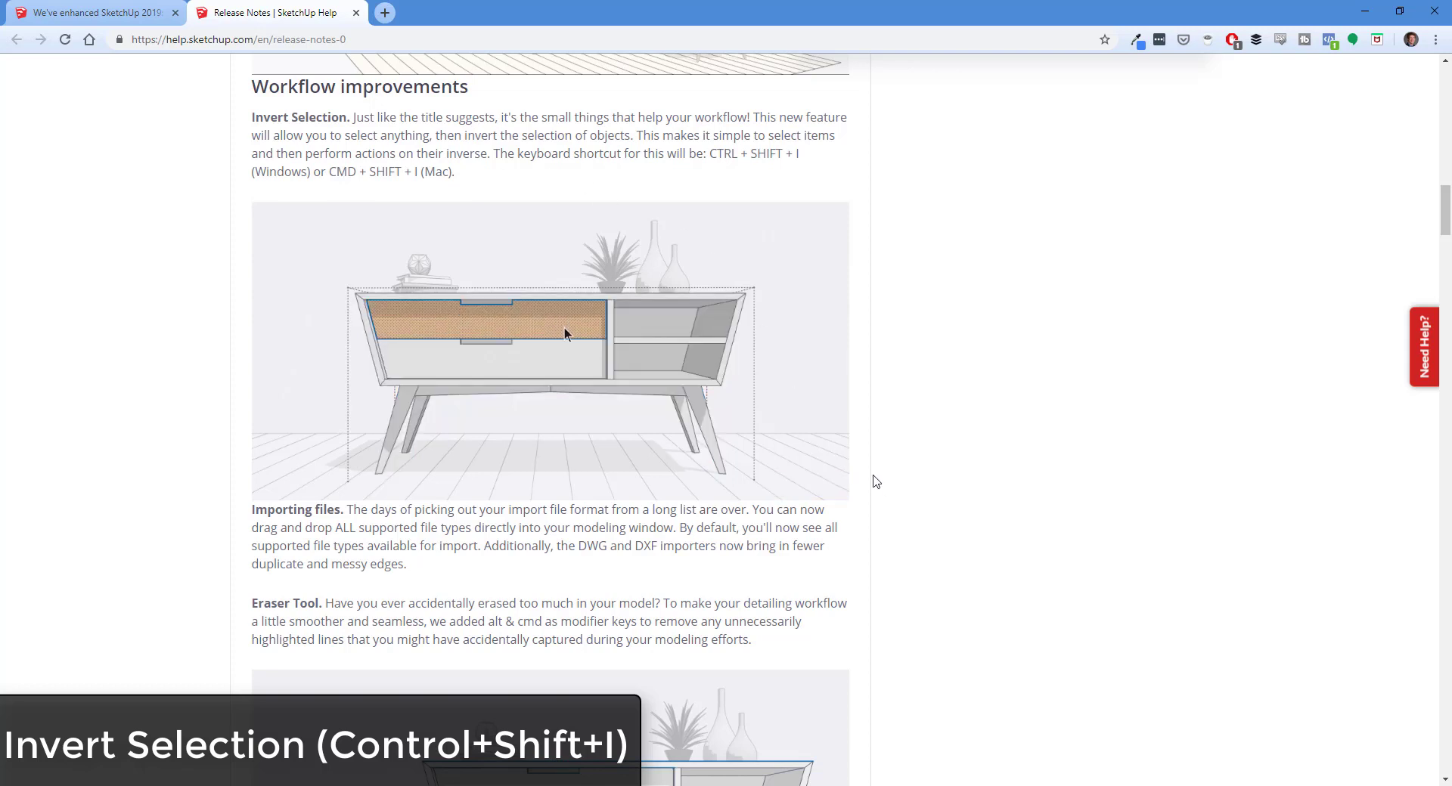
scroll(924, 314, "down", 1)
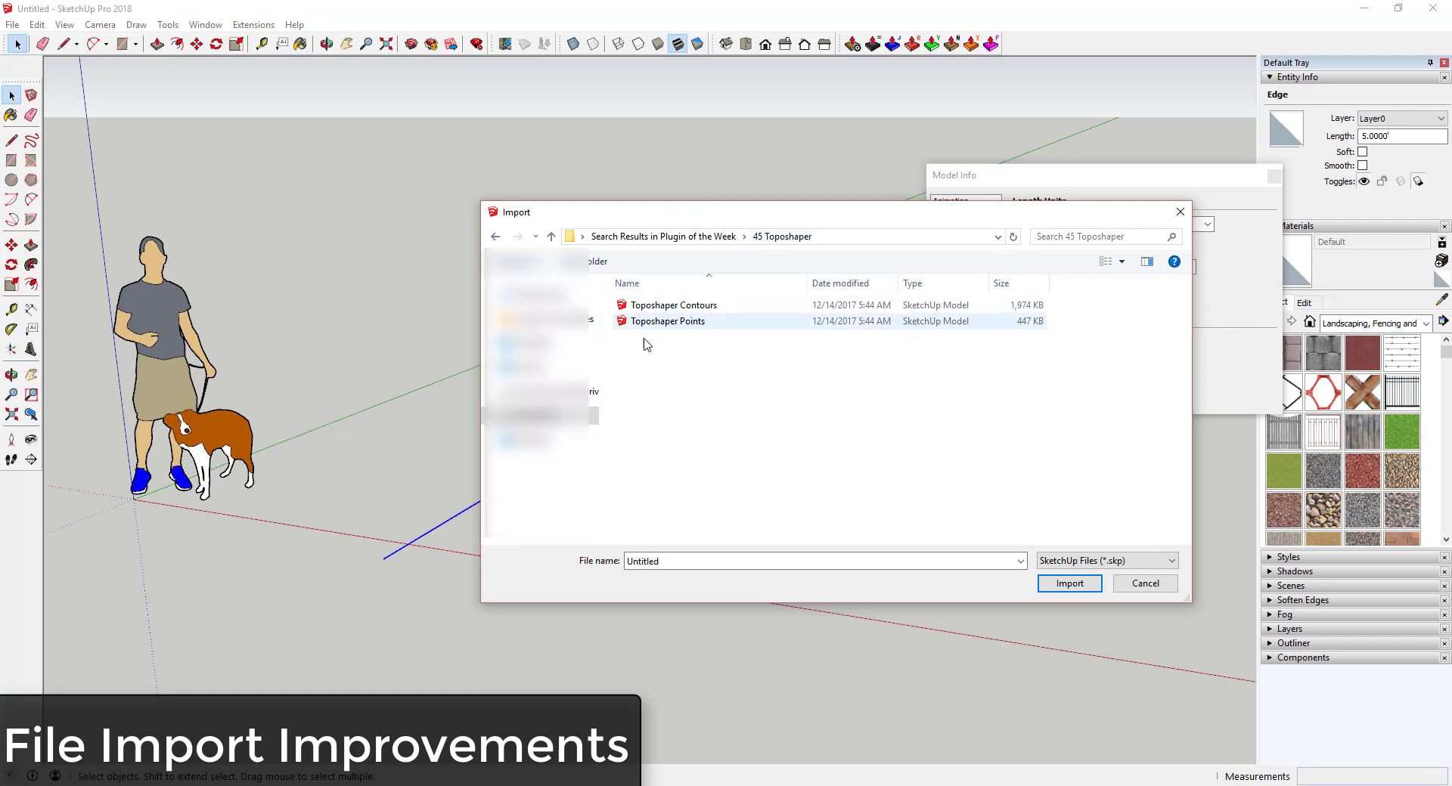
Filter the Import file type to image, then AutoCAD, then SketchUp files, and cancel the import.
left_click(1074, 561)
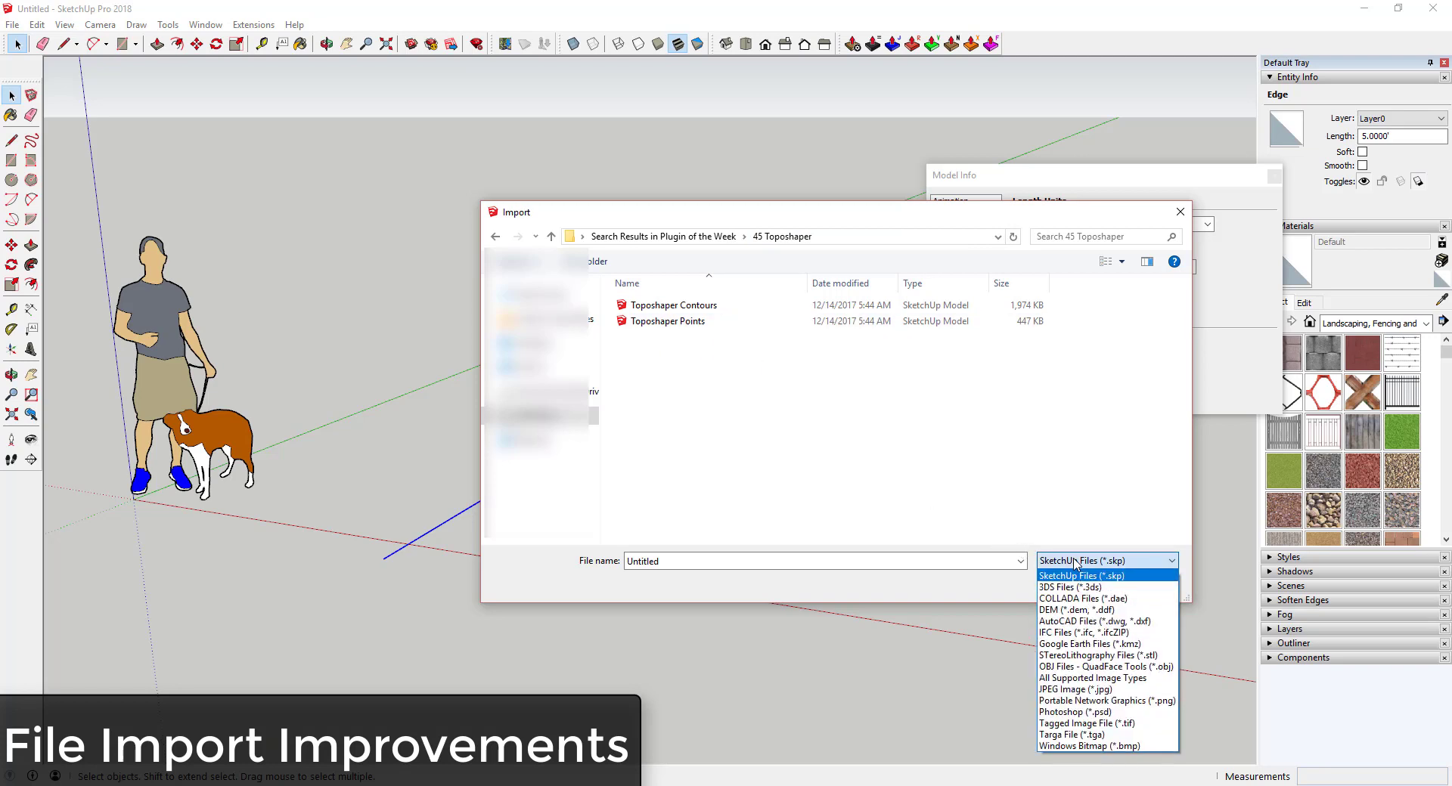
left_click(1108, 678)
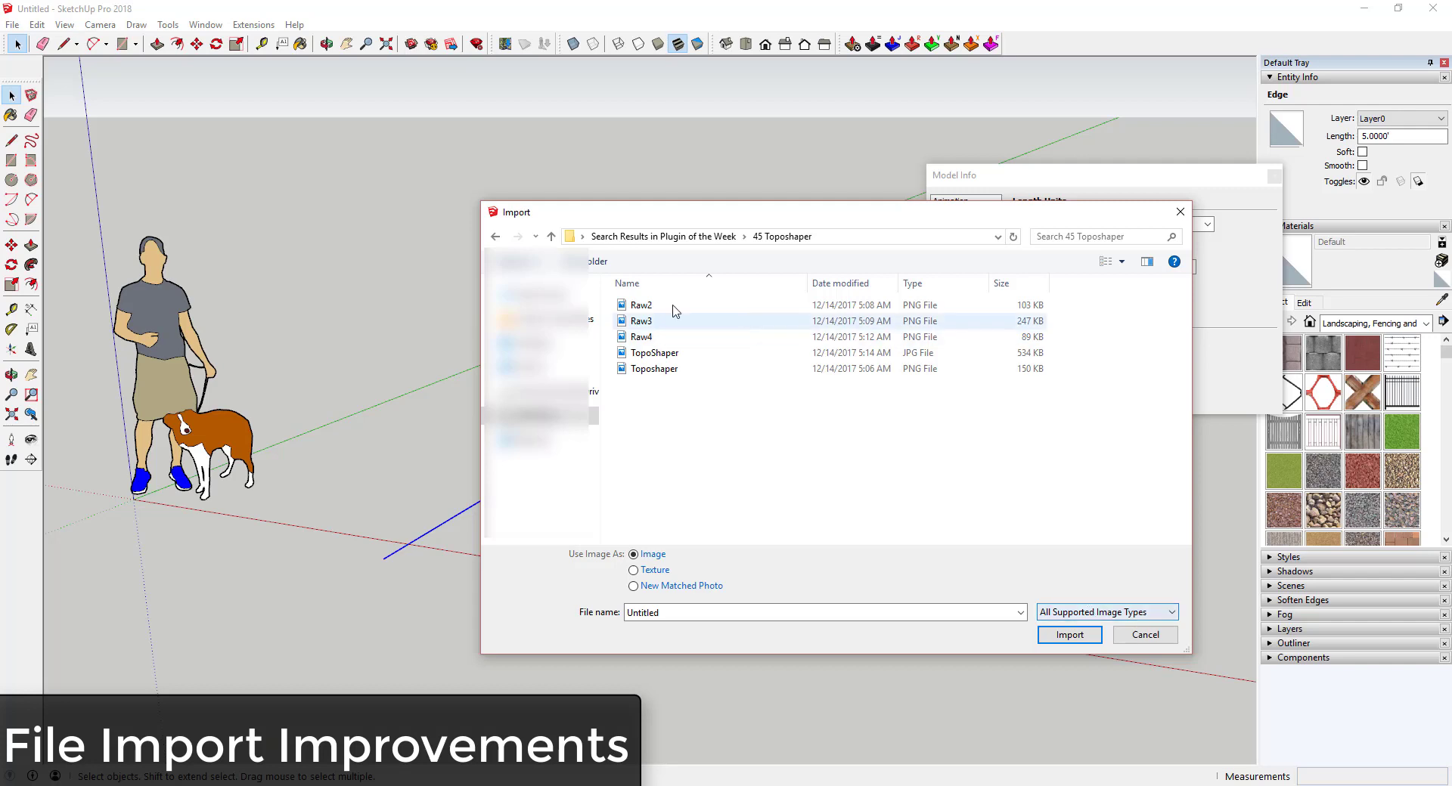
left_click(1124, 612)
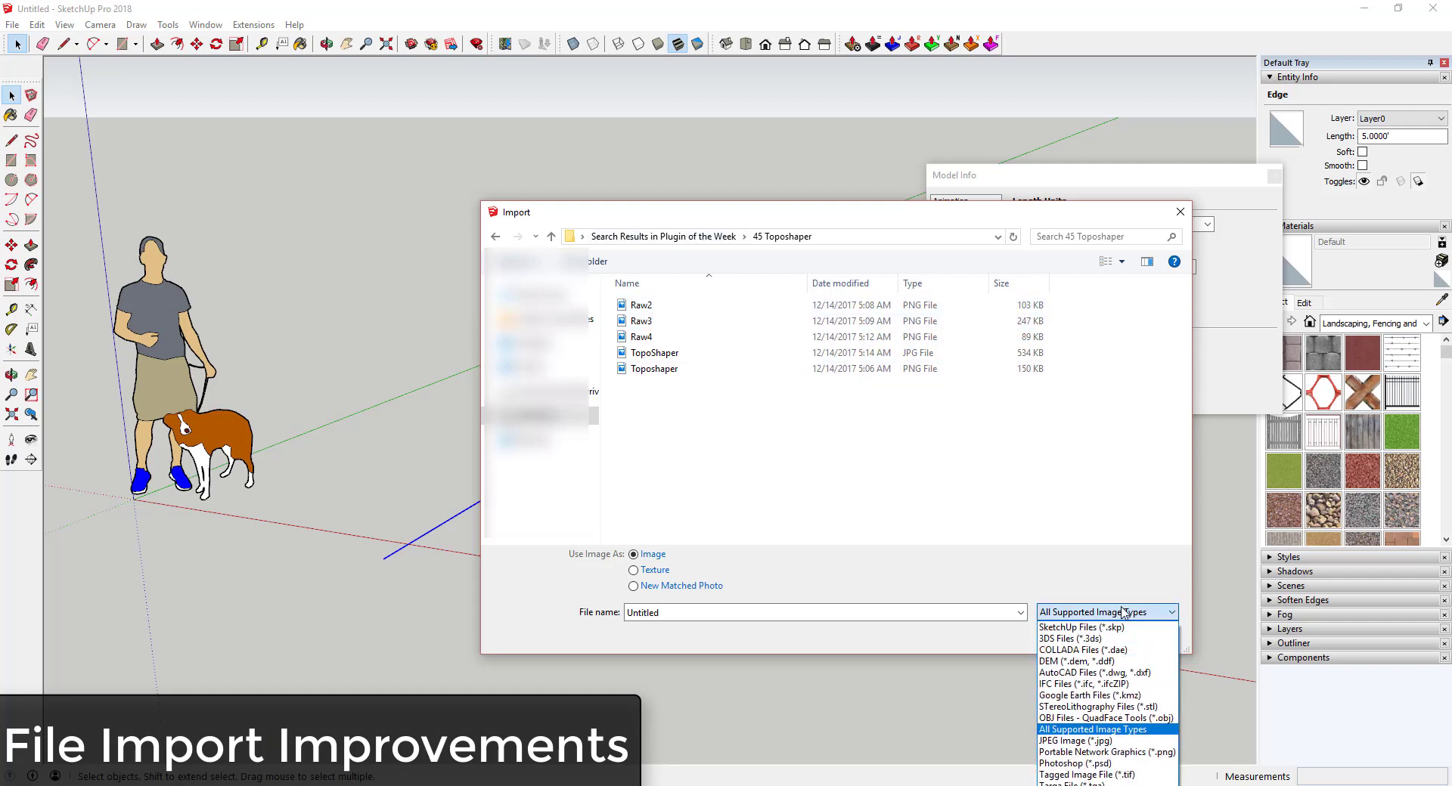
left_click(1122, 673)
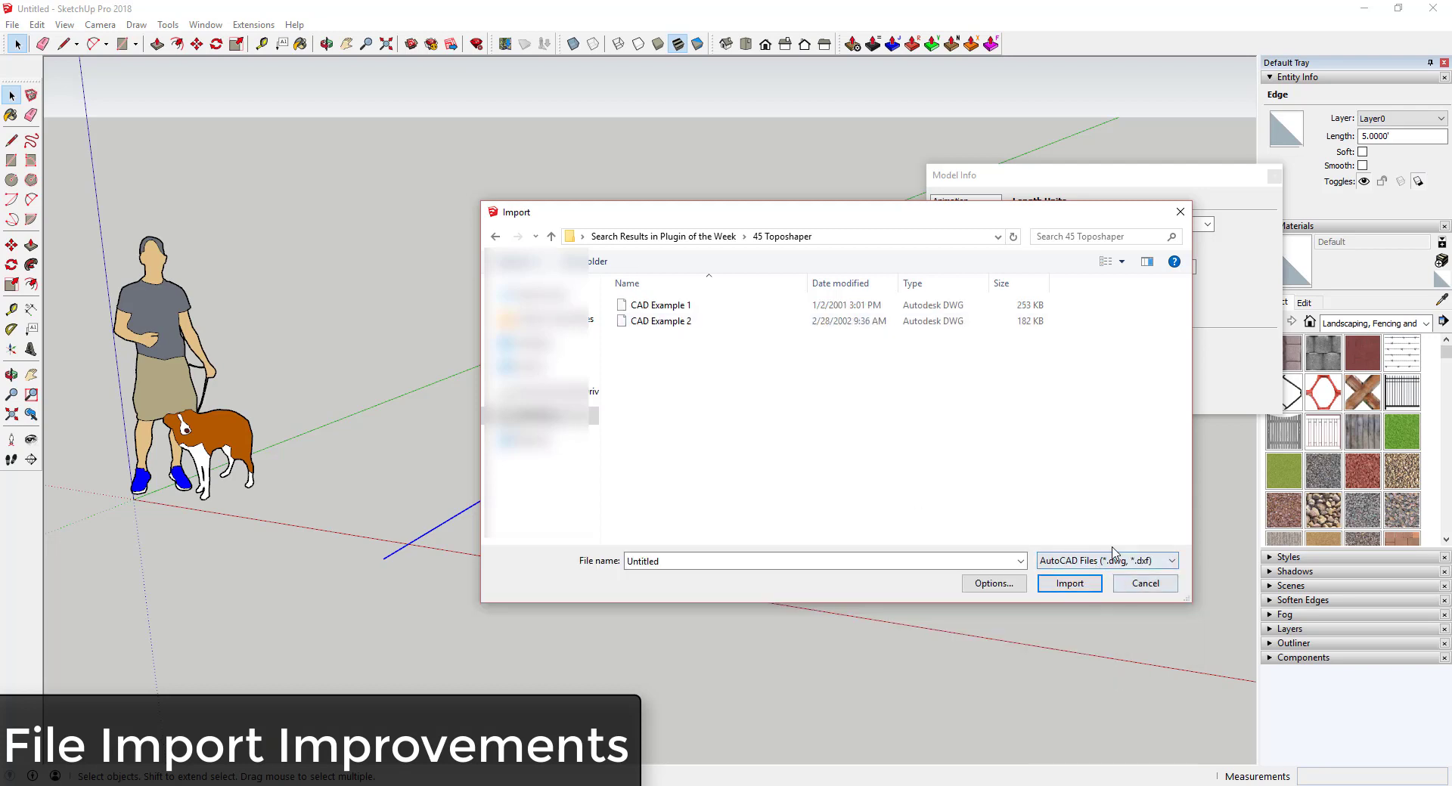
left_click(1068, 563)
left_click(1074, 578)
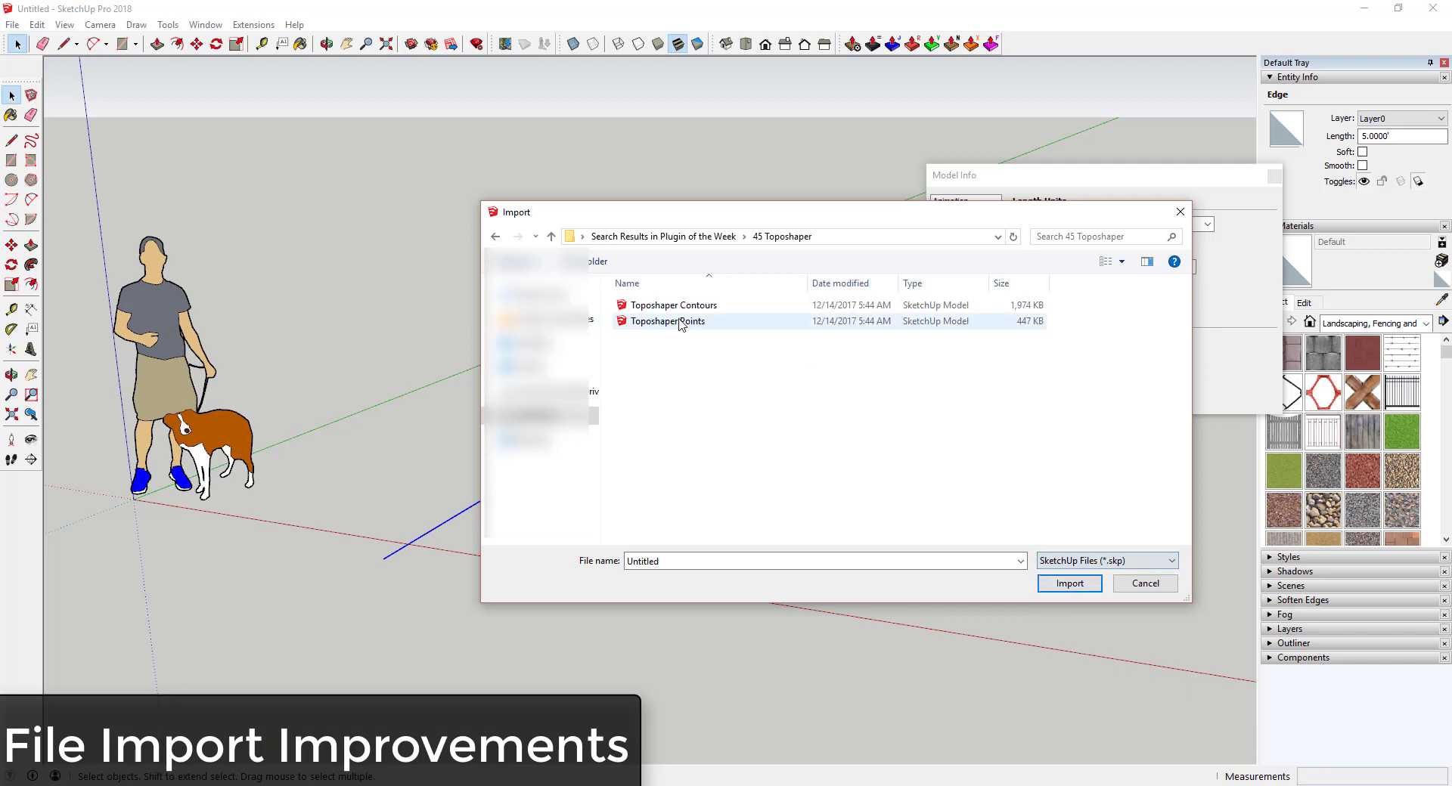
left_click(1081, 561)
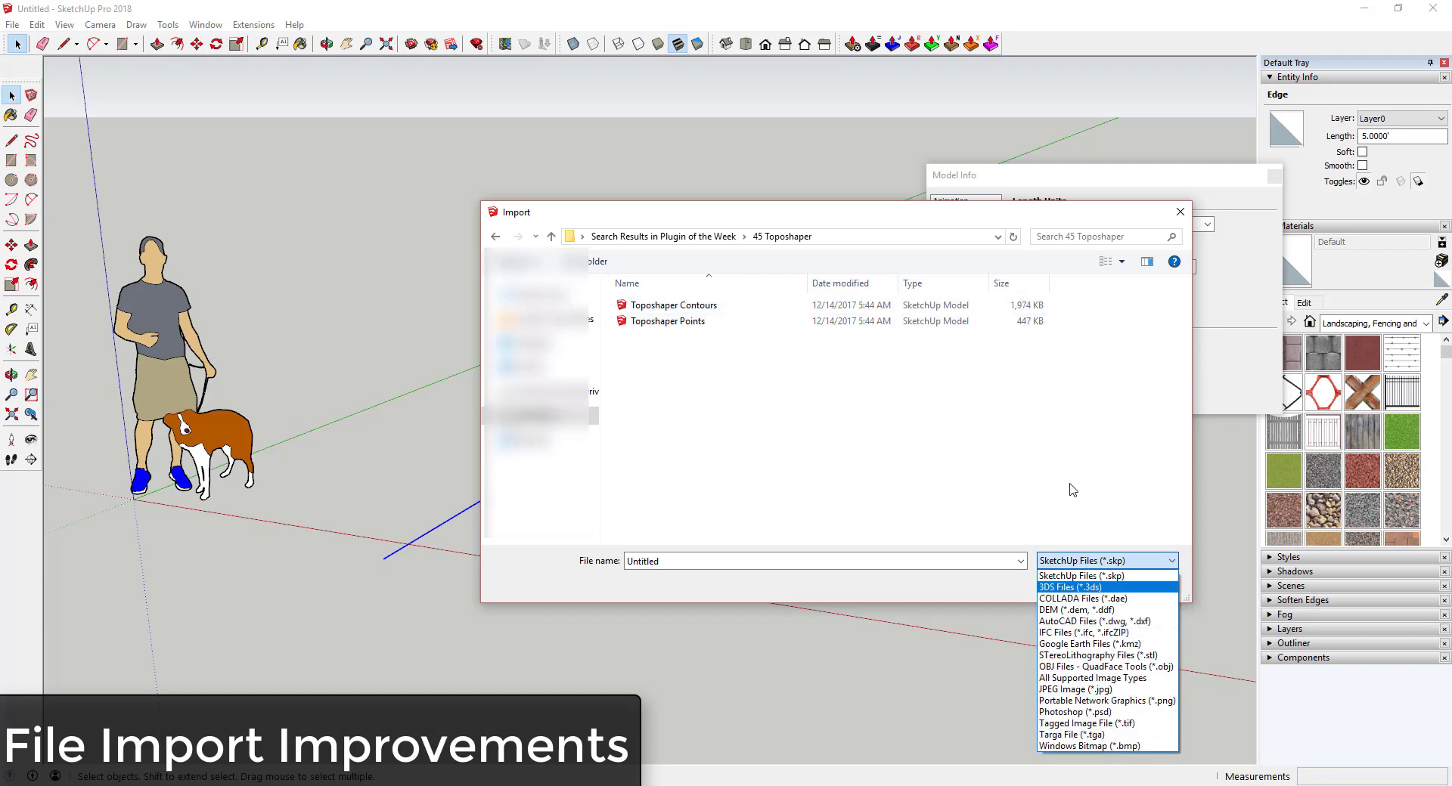
left_click(987, 422)
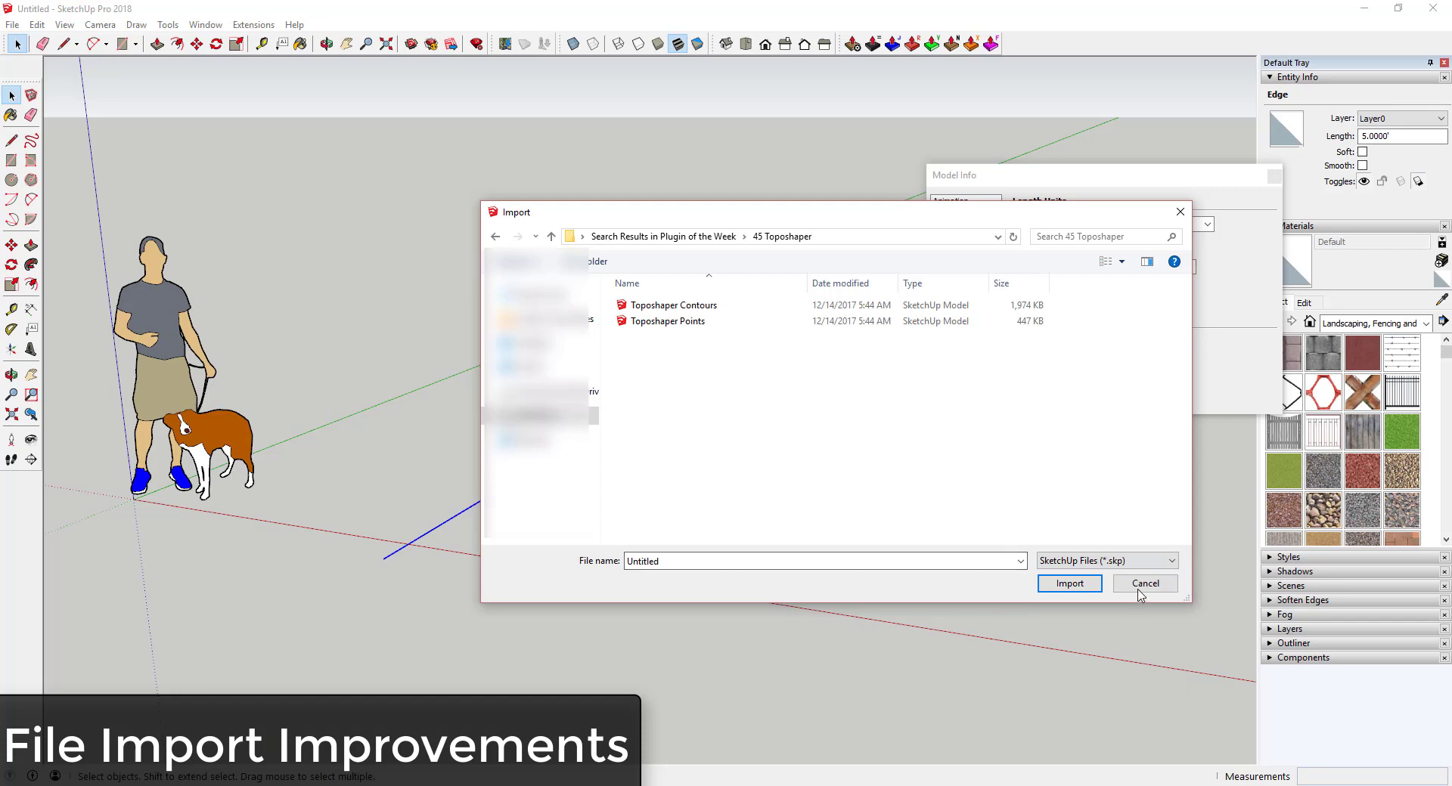
left_click(1144, 583)
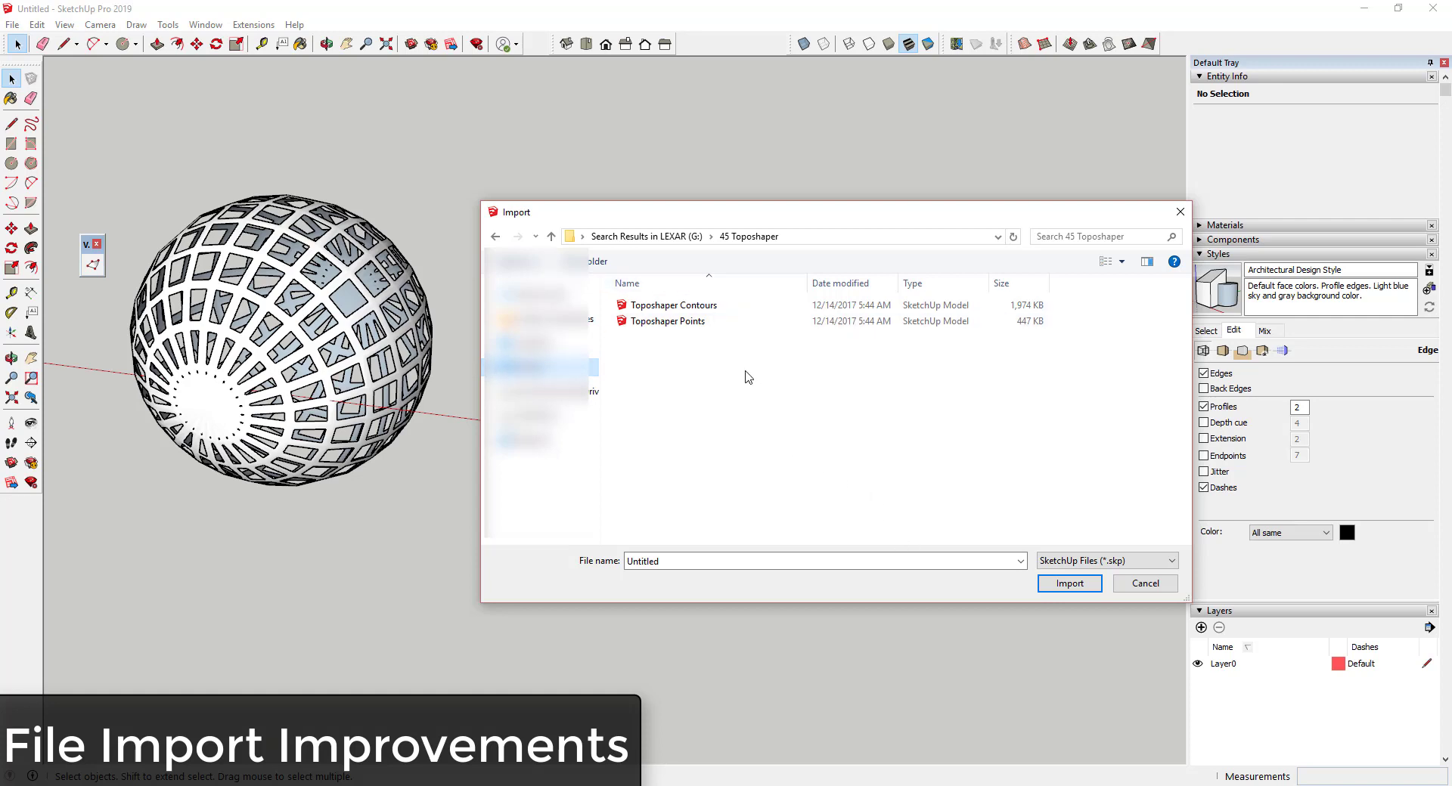
Set the Import file type to All Supported Types to list DWG, PNG, JPG and SketchUp files together, then cancel.
left_click(1093, 561)
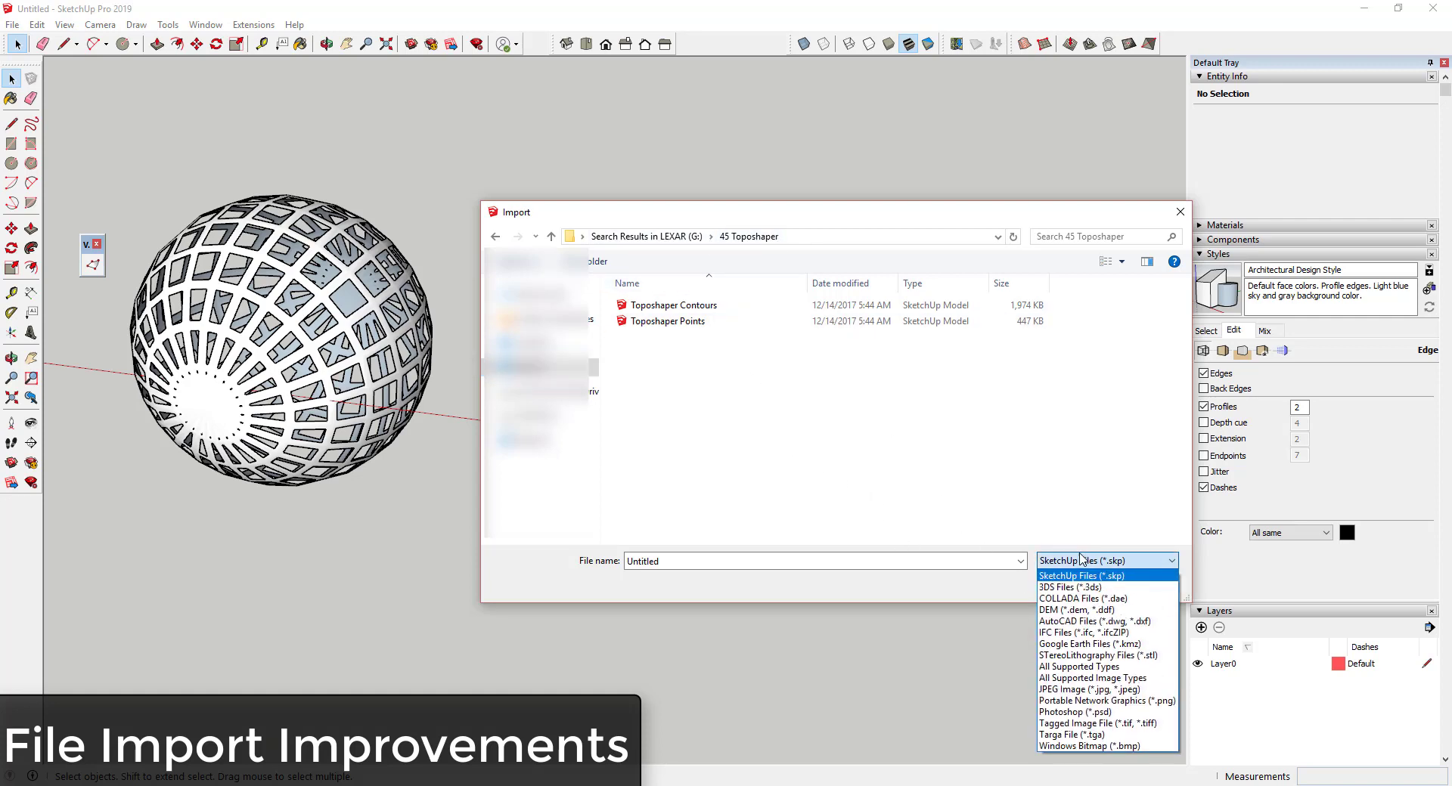
left_click(1105, 667)
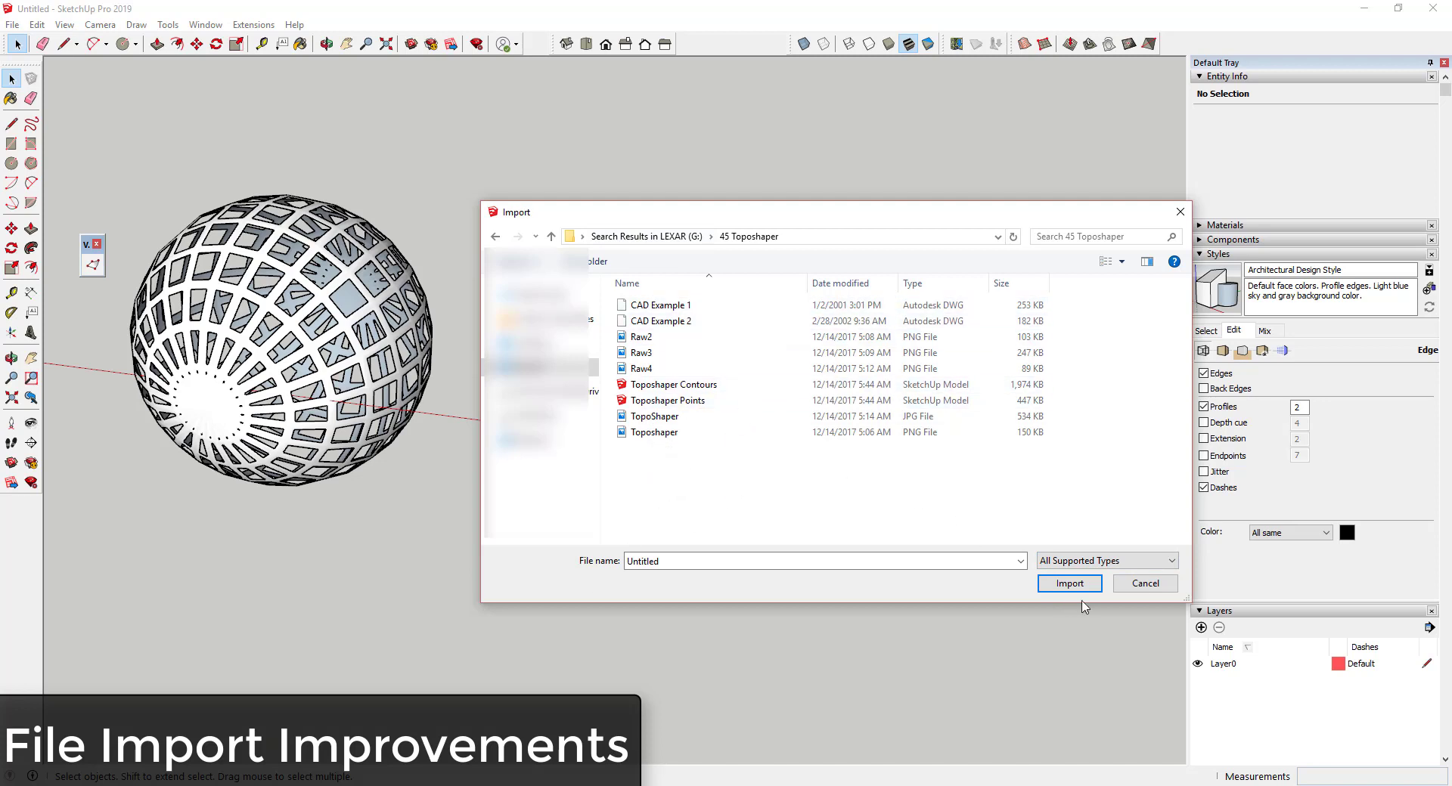
left_click(1143, 586)
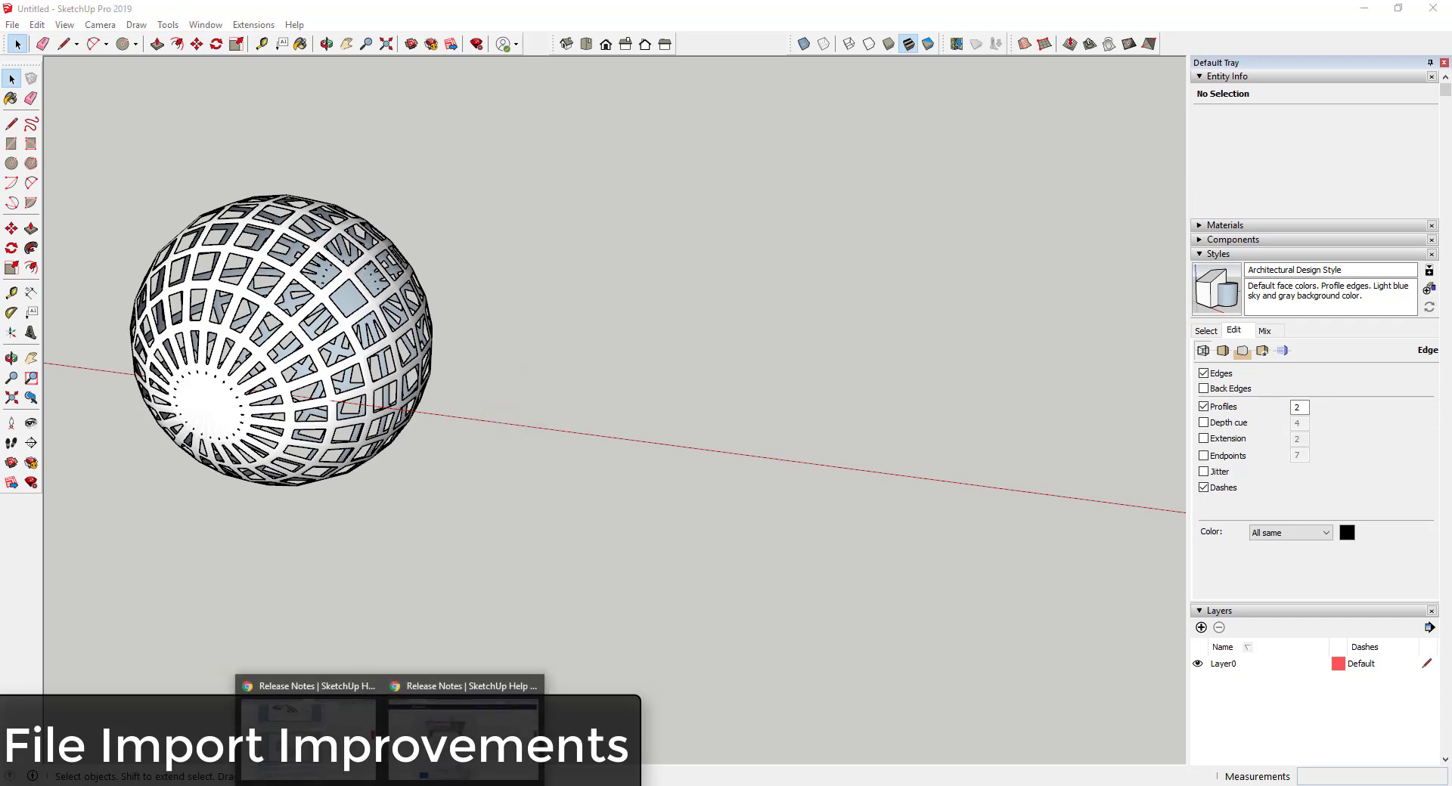
Read the Eraser Tool release note, then orbit around the latticed sphere in SketchUp.
left_click(223, 291)
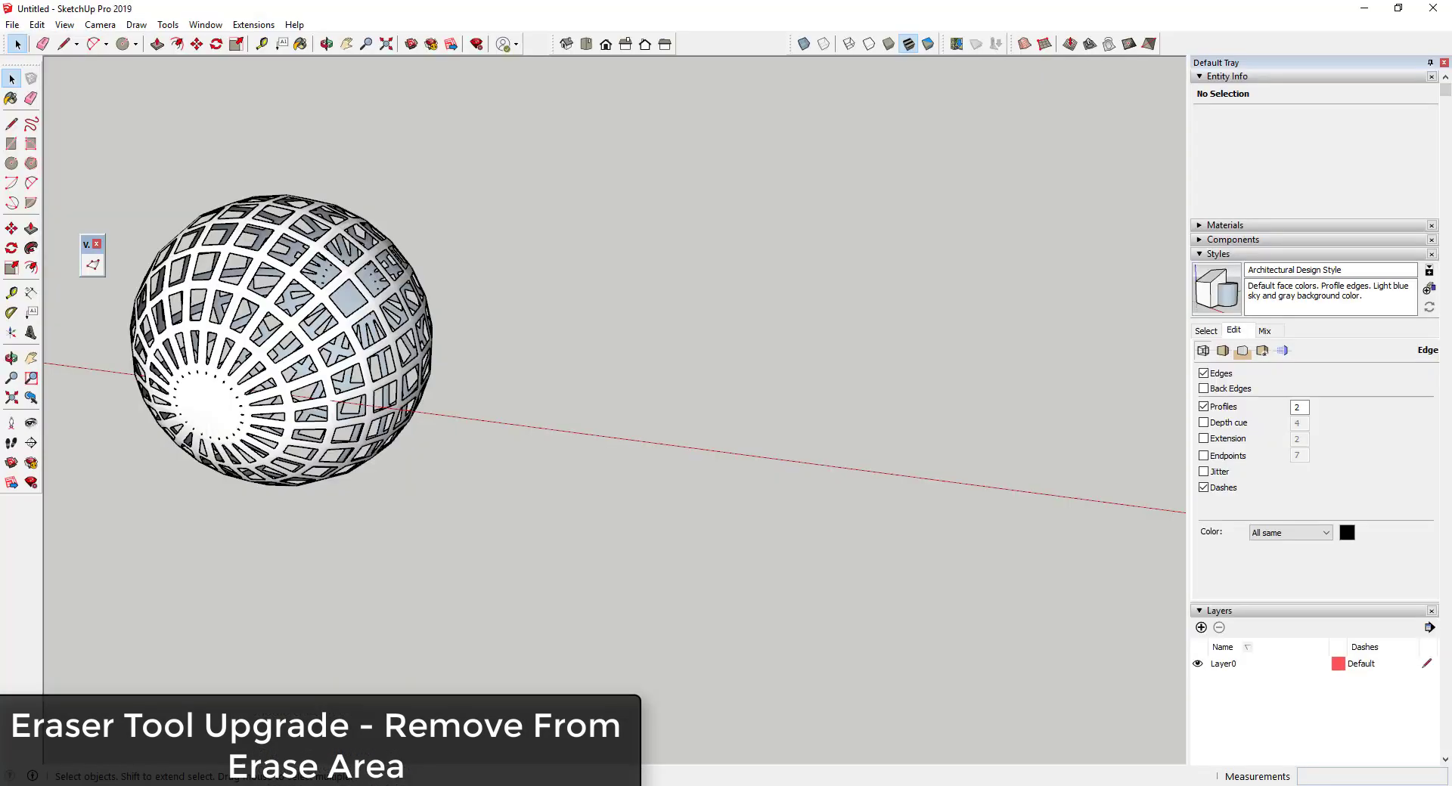
mouse_move(662, 484)
middle_mouse_down()
mouse_move(496, 362)
mouse_move(325, 295)
middle_mouse_up()
Undo back to the solid sphere, select it all and rotate it 90 degrees.
key("ctrl+z")
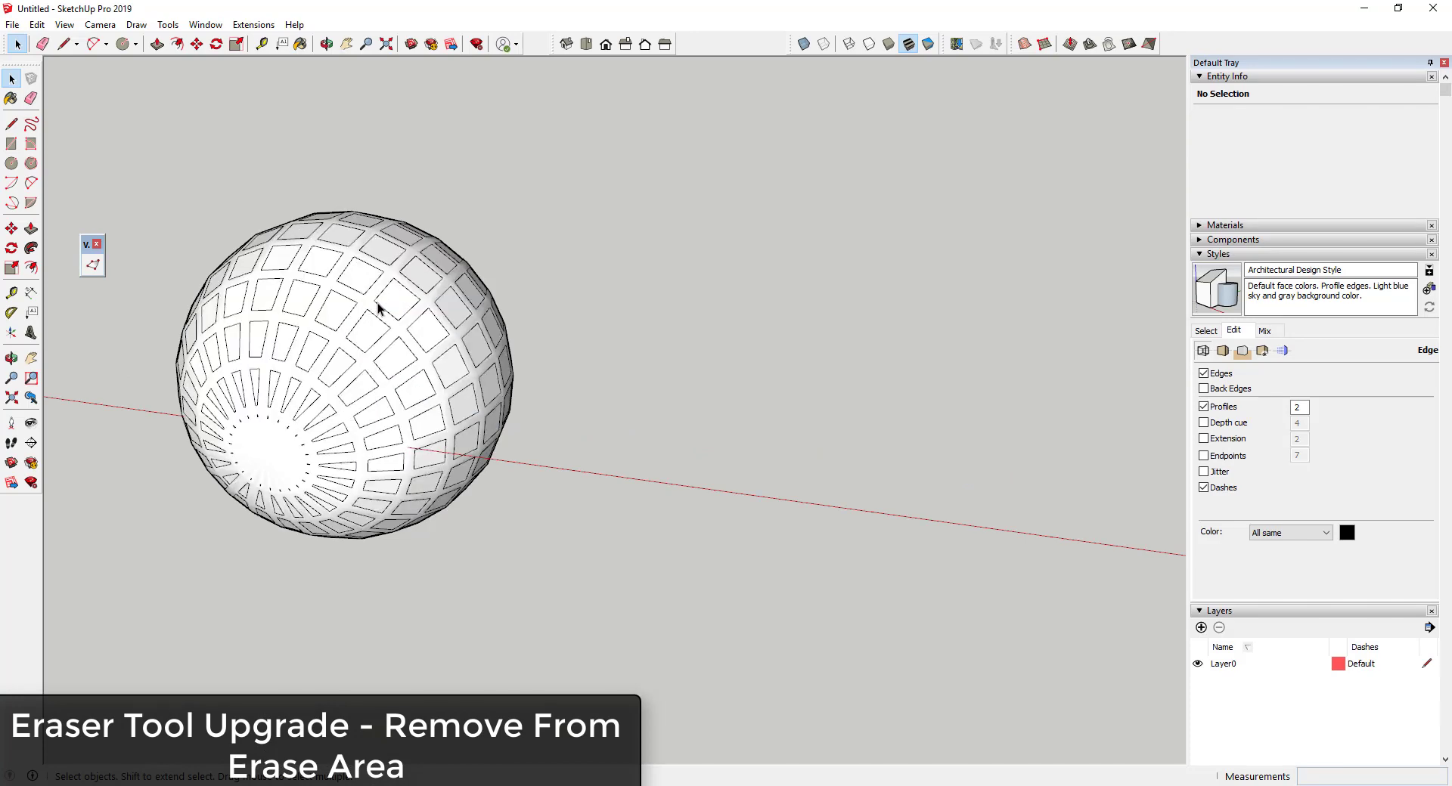
key("ctrl+z")
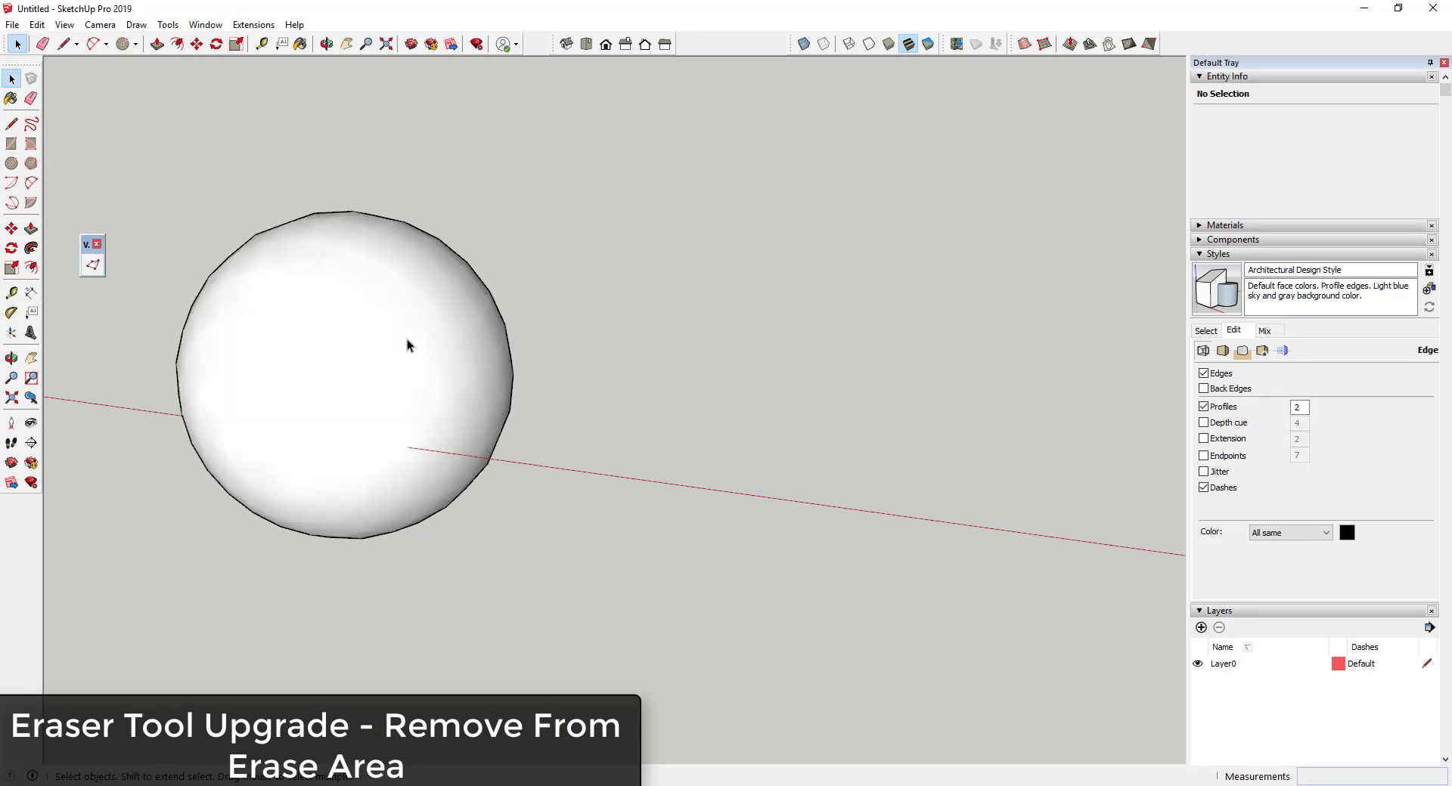
triple_click(369, 344)
key("q")
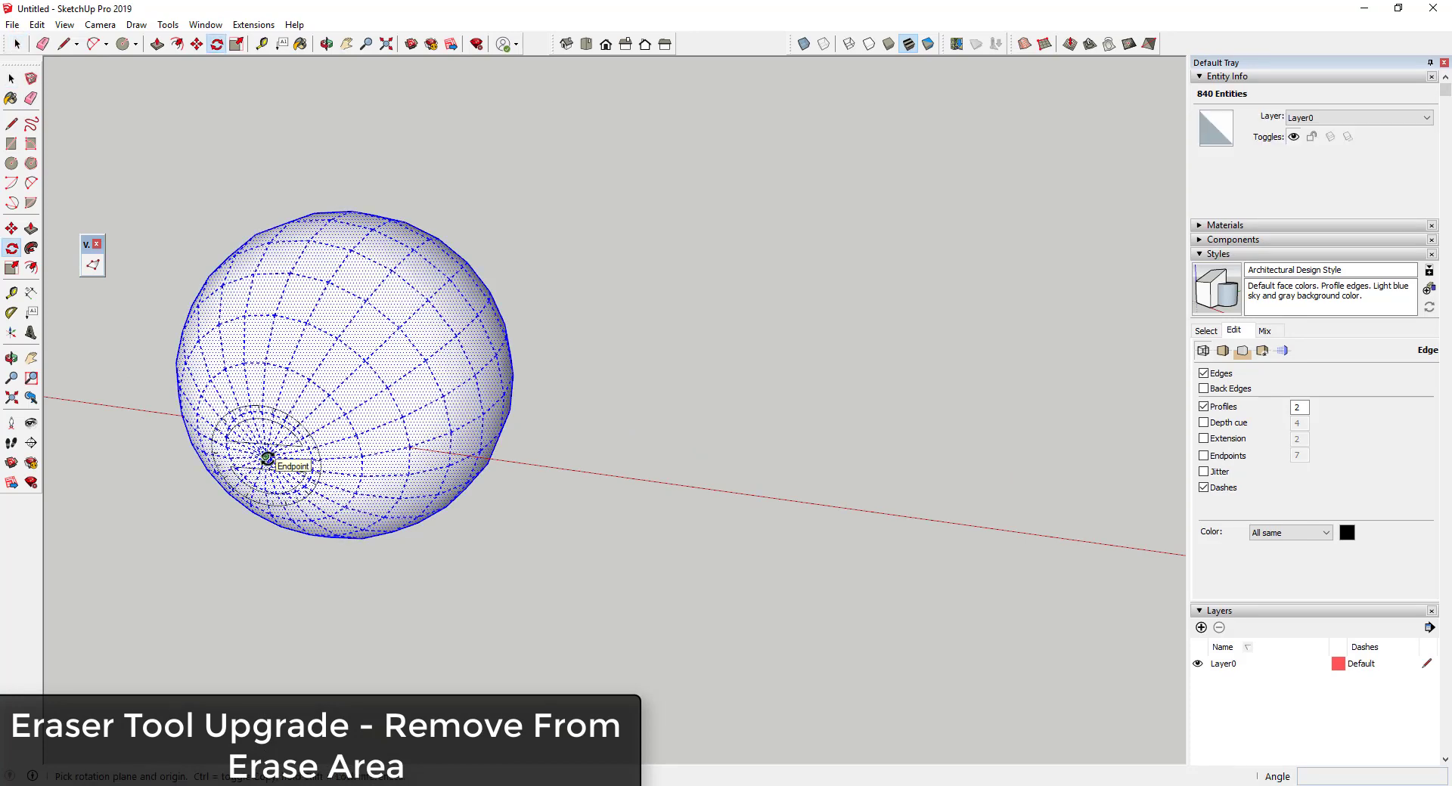
left_click_drag(266, 458, 559, 209)
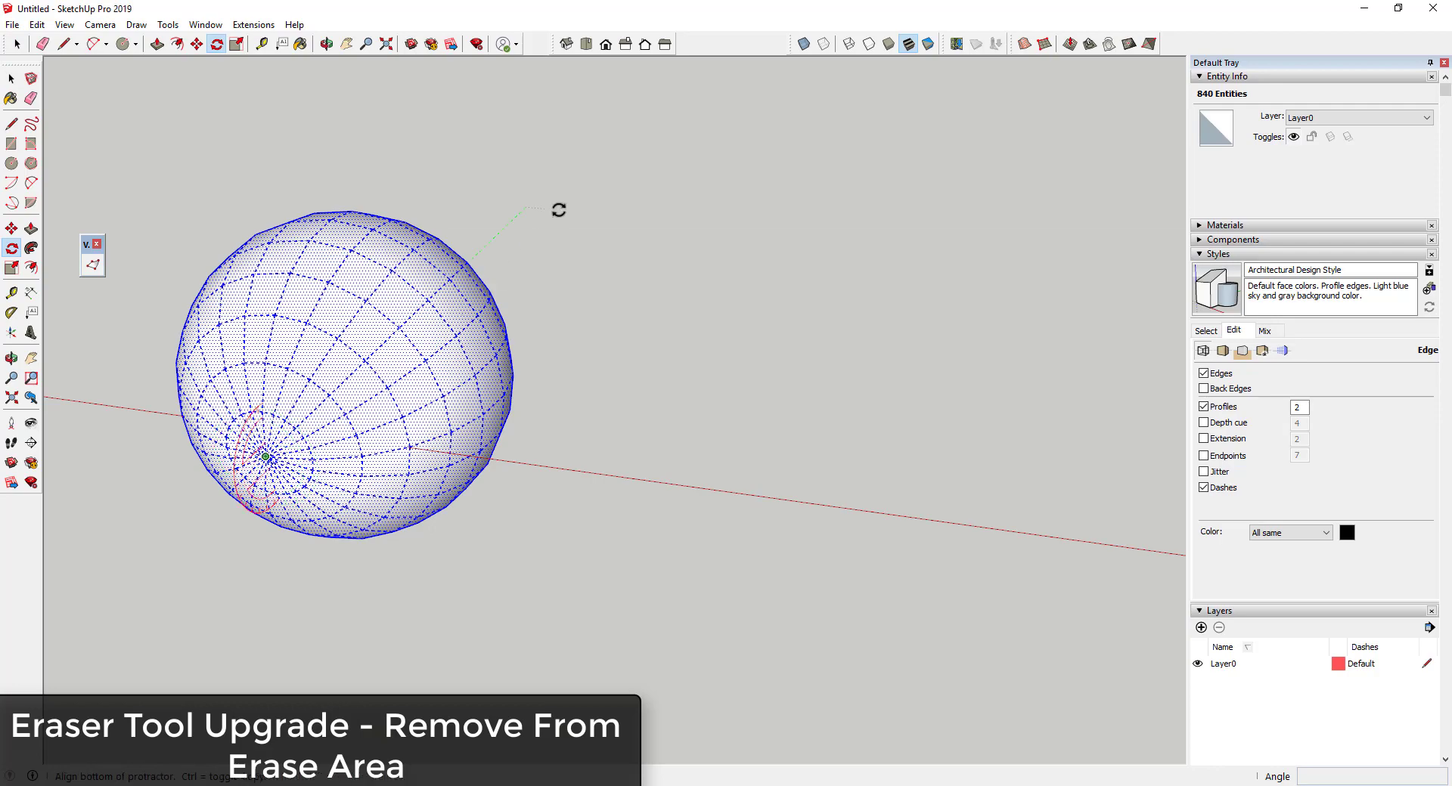
left_click(559, 210)
left_click(202, 129)
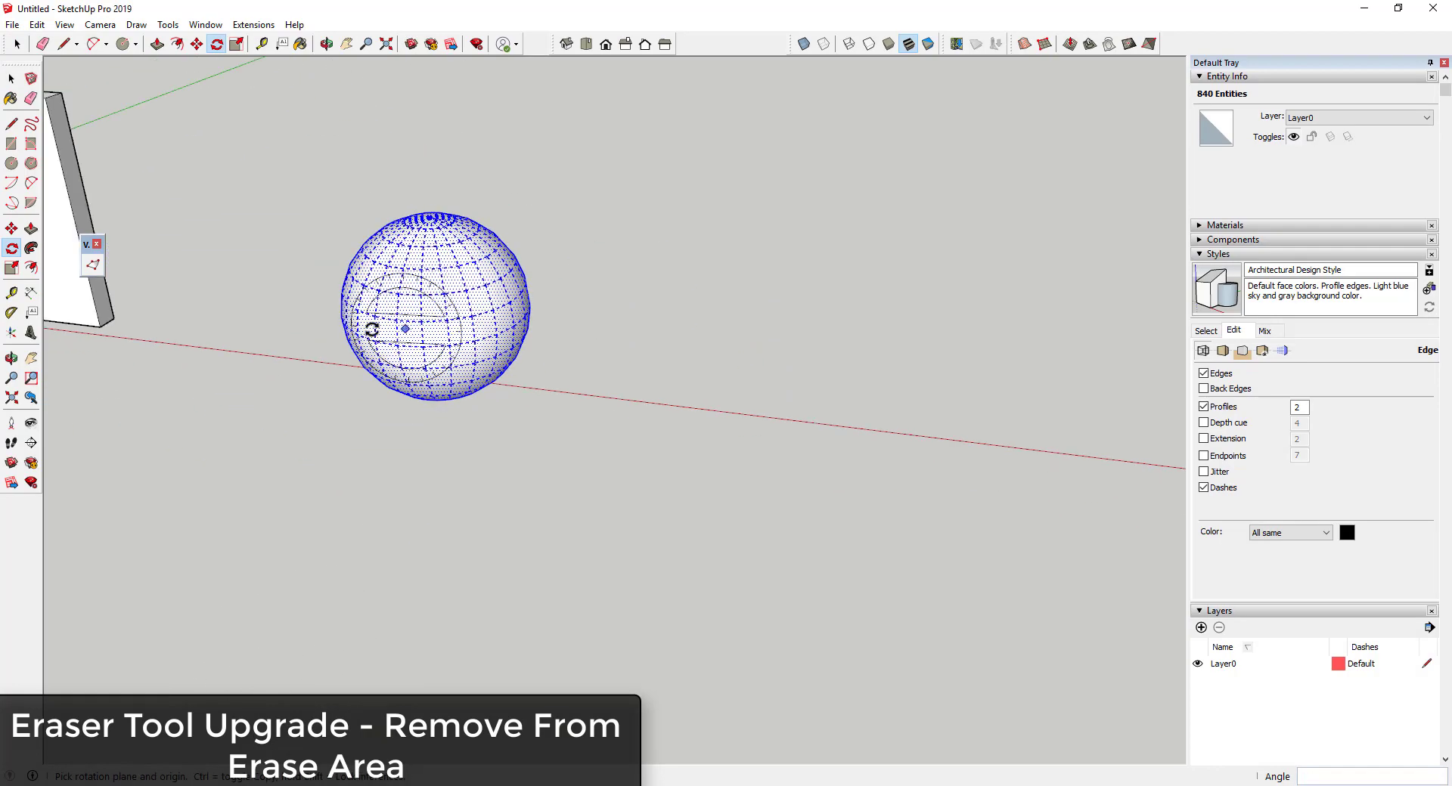
scroll(373, 318, "up", 3)
key("space")
Show hidden geometry as dashed edges and orbit around the sphere.
middle_click_drag(373, 314, 388, 161)
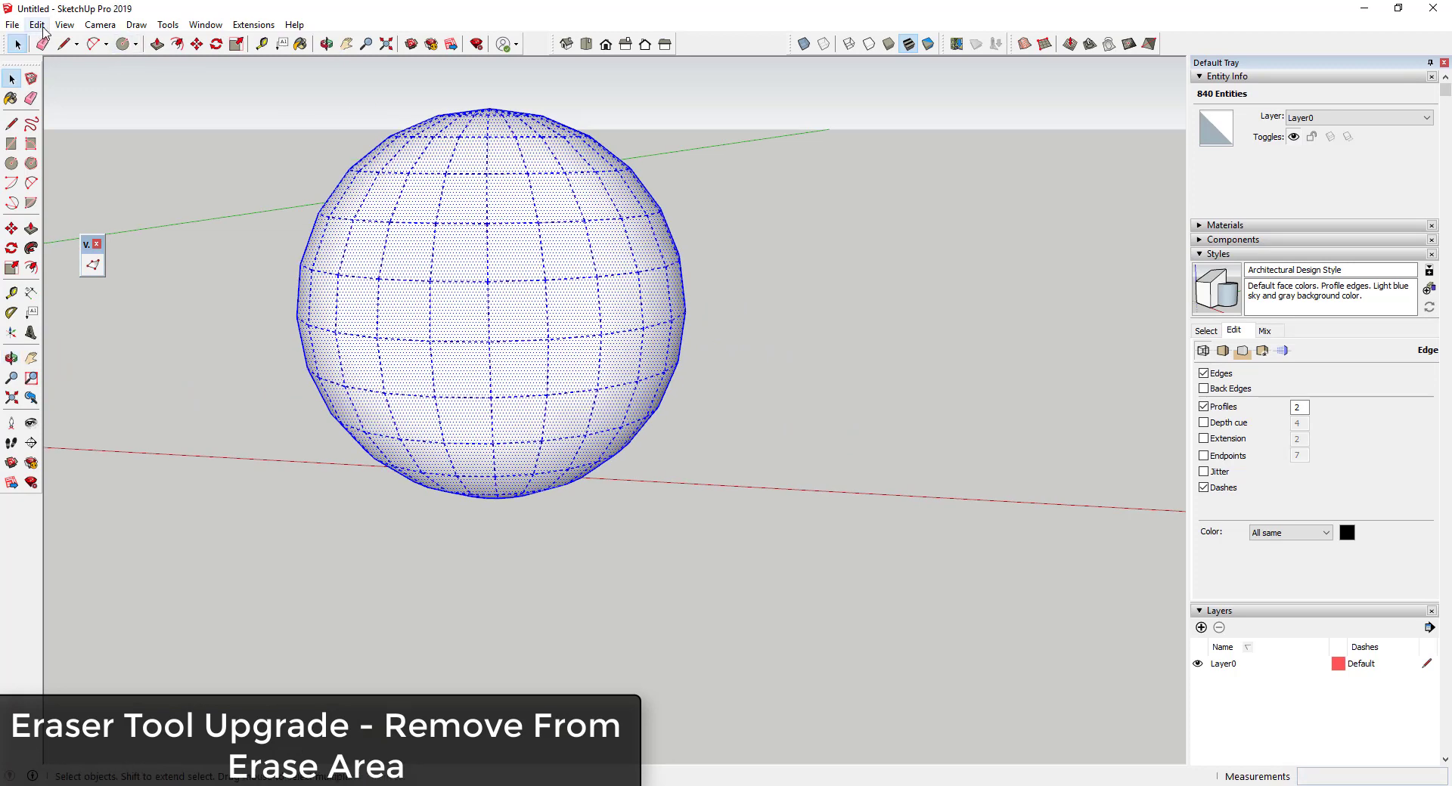
left_click(65, 25)
left_click(84, 84)
middle_click_drag(701, 384, 567, 295)
key("ctrl+t")
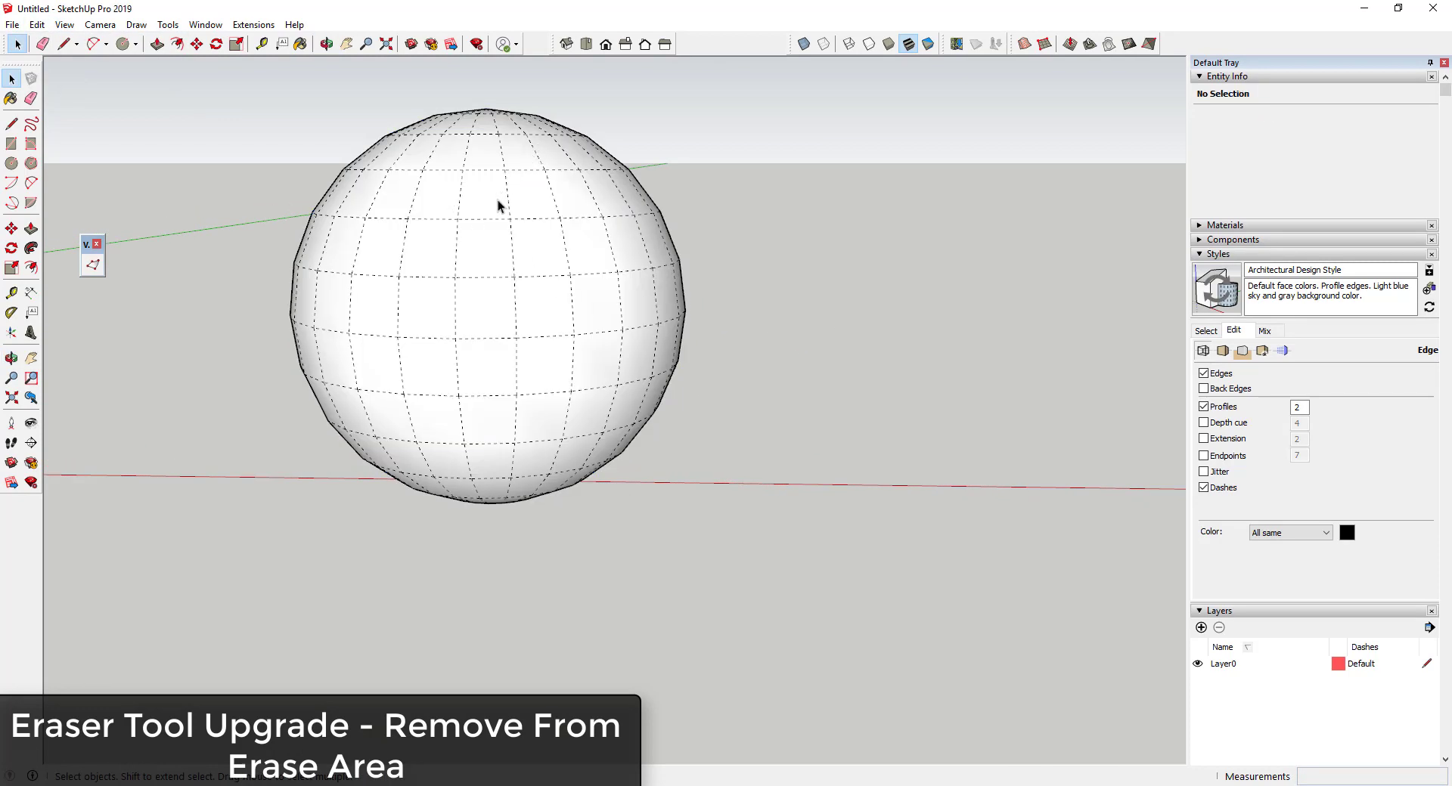
key("e")
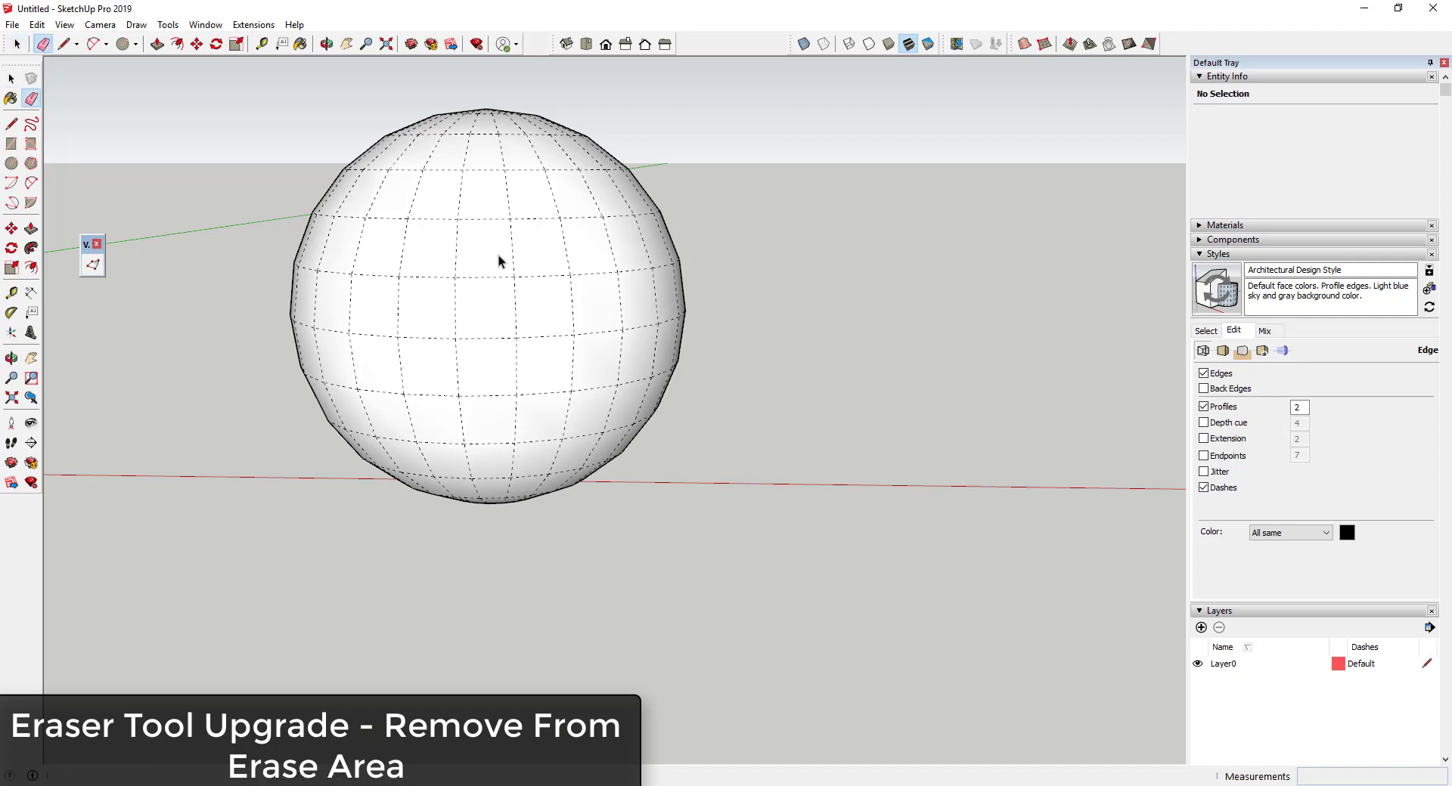
mouse_move(492, 160)
left_mouse_down()
mouse_move(480, 346)
mouse_move(454, 378)
mouse_move(456, 397)
mouse_move(472, 377)
mouse_move(490, 414)
mouse_move(494, 378)
mouse_move(488, 401)
mouse_move(483, 378)
mouse_move(482, 372)
left_mouse_up()
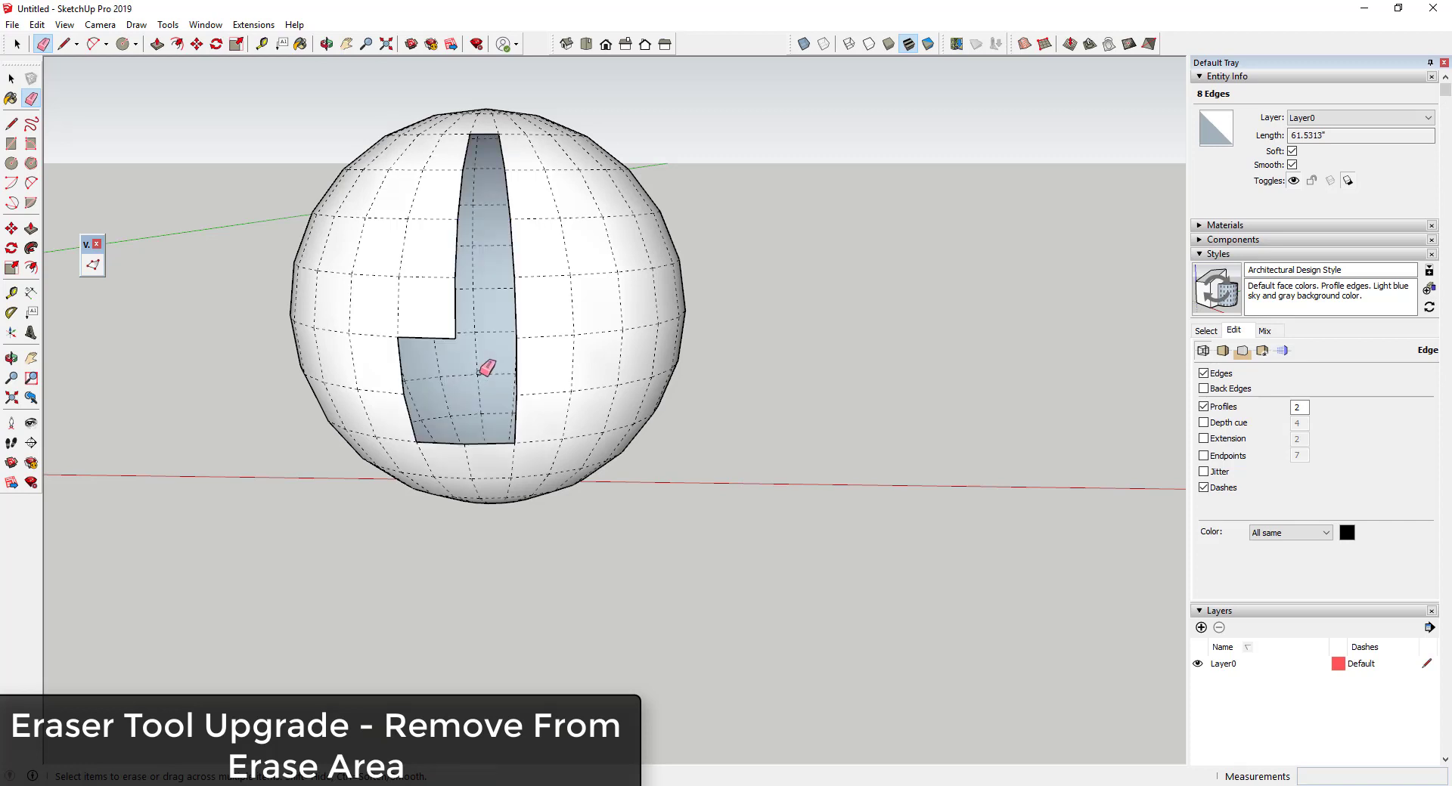
key("ctrl+z")
left_click_drag(489, 209, 483, 446)
key("ctrl+z")
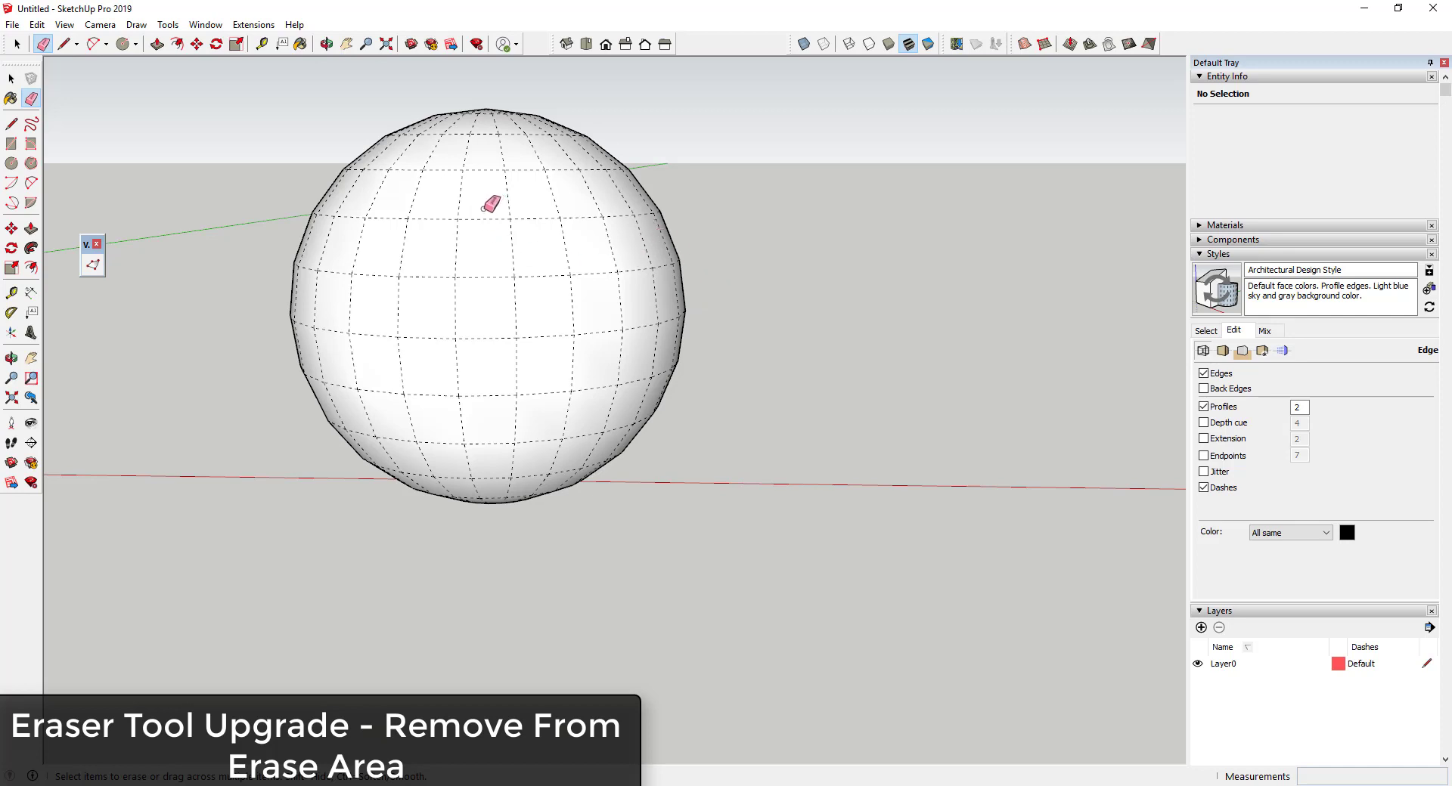
Erase a column of edges down the sphere, then undo it to restore the sphere.
mouse_move(490, 205)
left_mouse_down()
mouse_move(482, 404)
mouse_move(478, 370)
mouse_move(450, 366)
mouse_move(431, 394)
mouse_move(433, 418)
mouse_move(486, 414)
left_mouse_up()
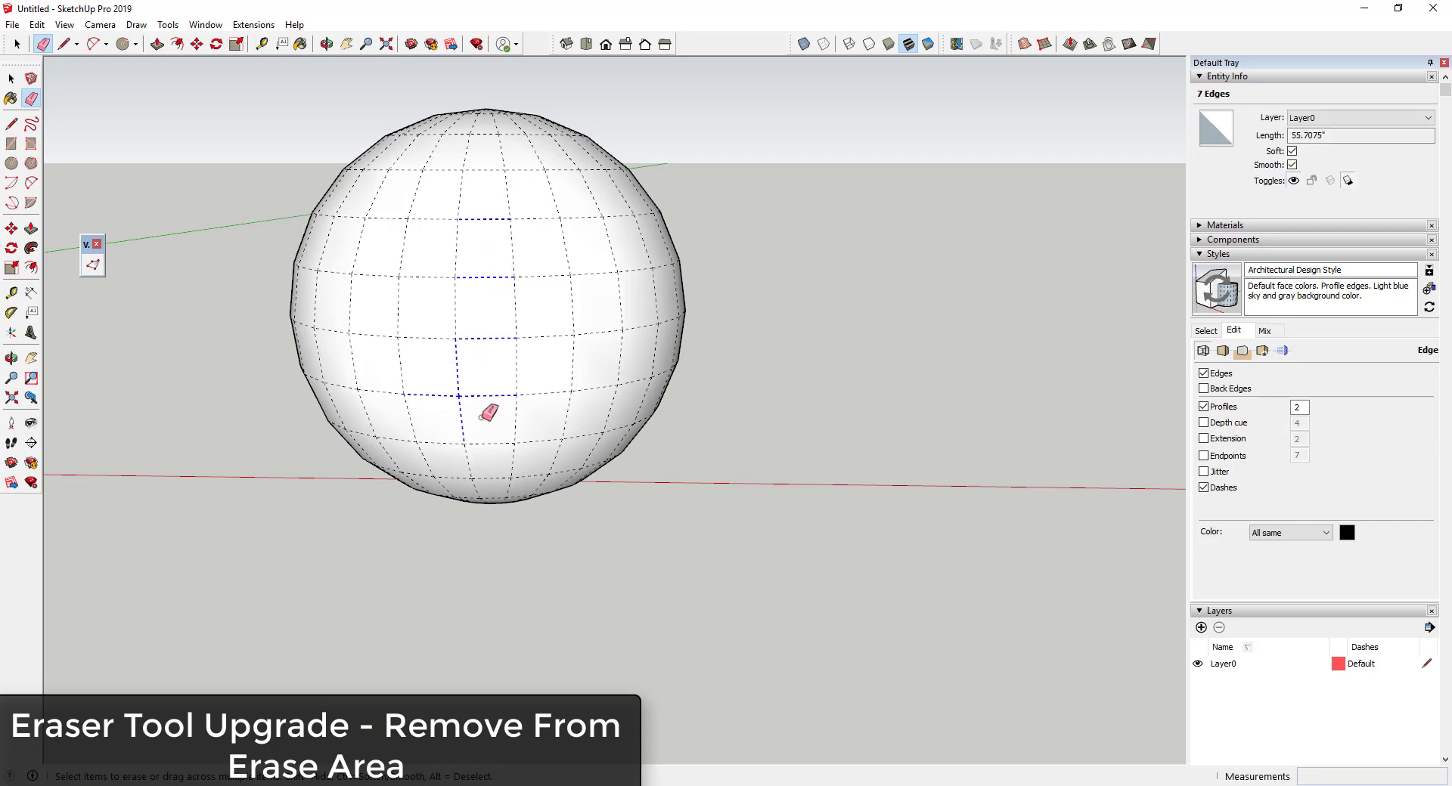
mouse_move(482, 418)
left_mouse_down("alt")
mouse_move(445, 423)
mouse_move(423, 377)
mouse_move(472, 365)
left_mouse_up("alt")
left_click_drag(477, 362, 480, 361)
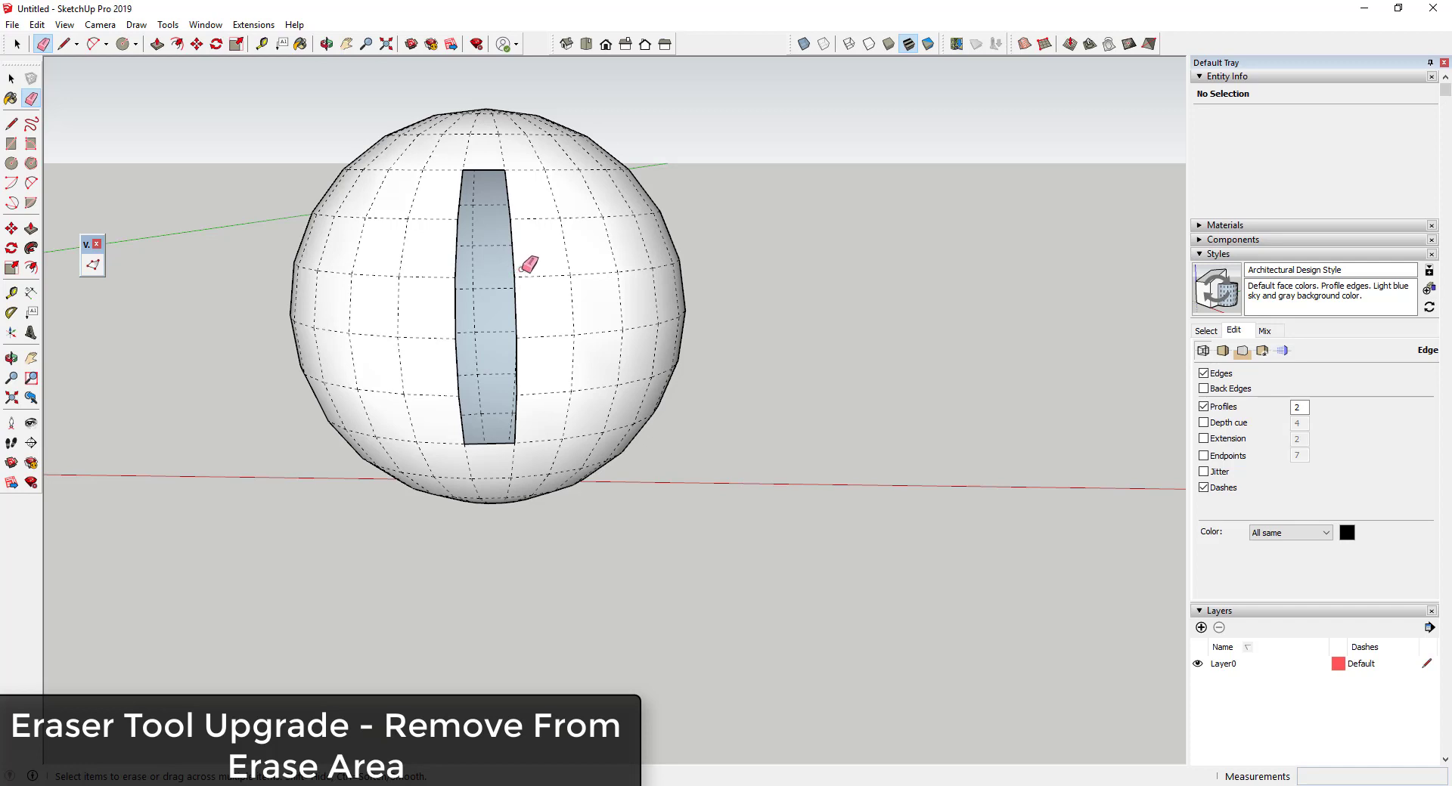
key("ctrl+z")
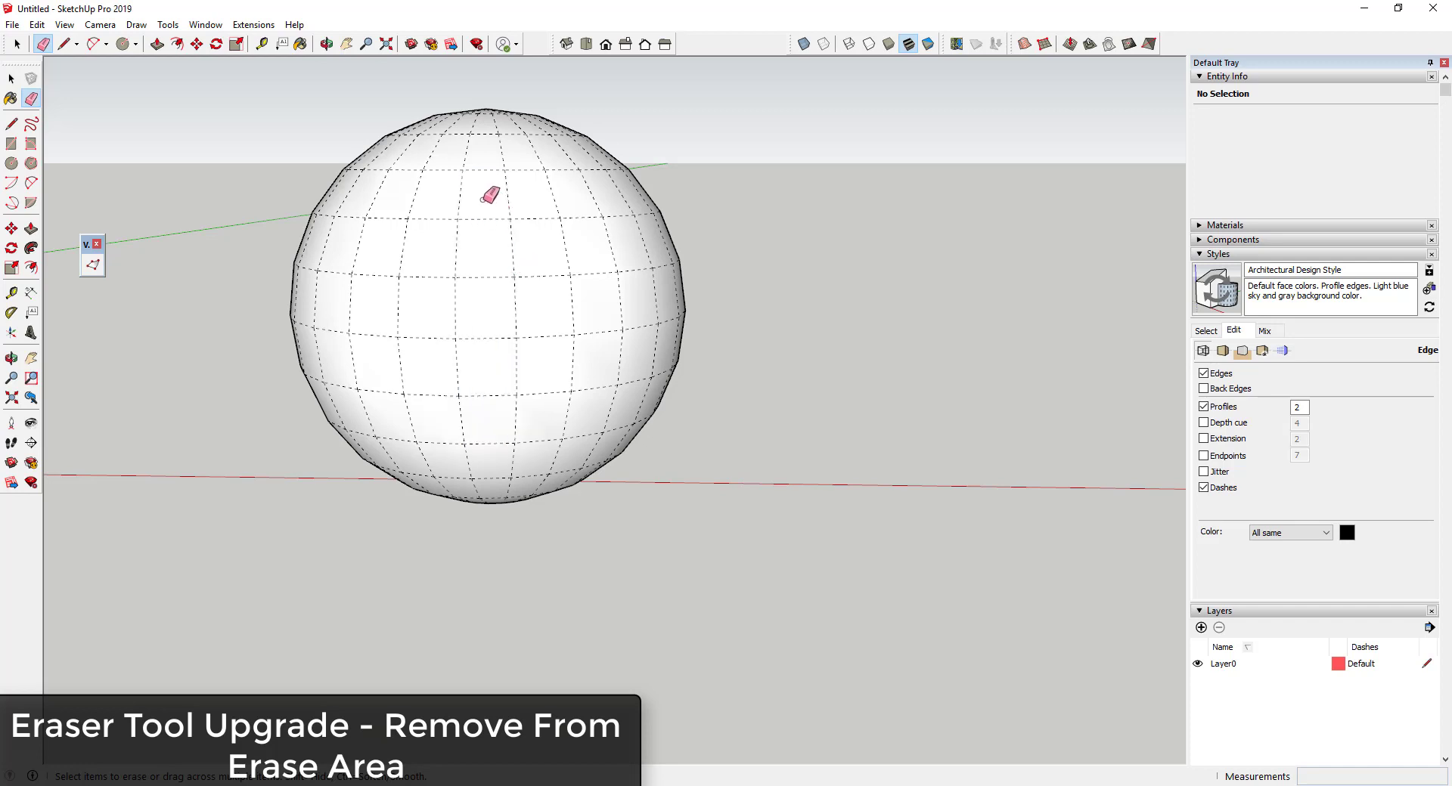
Erase a vertical slot down the sphere's middle, sparing the lower vertical edges.
mouse_move(490, 195)
left_mouse_down()
mouse_move(495, 431)
mouse_move(490, 446)
mouse_move(459, 409)
mouse_move(443, 457)
mouse_move(525, 459)
mouse_move(548, 440)
mouse_move(522, 408)
mouse_move(446, 419)
mouse_move(554, 403)
left_mouse_up()
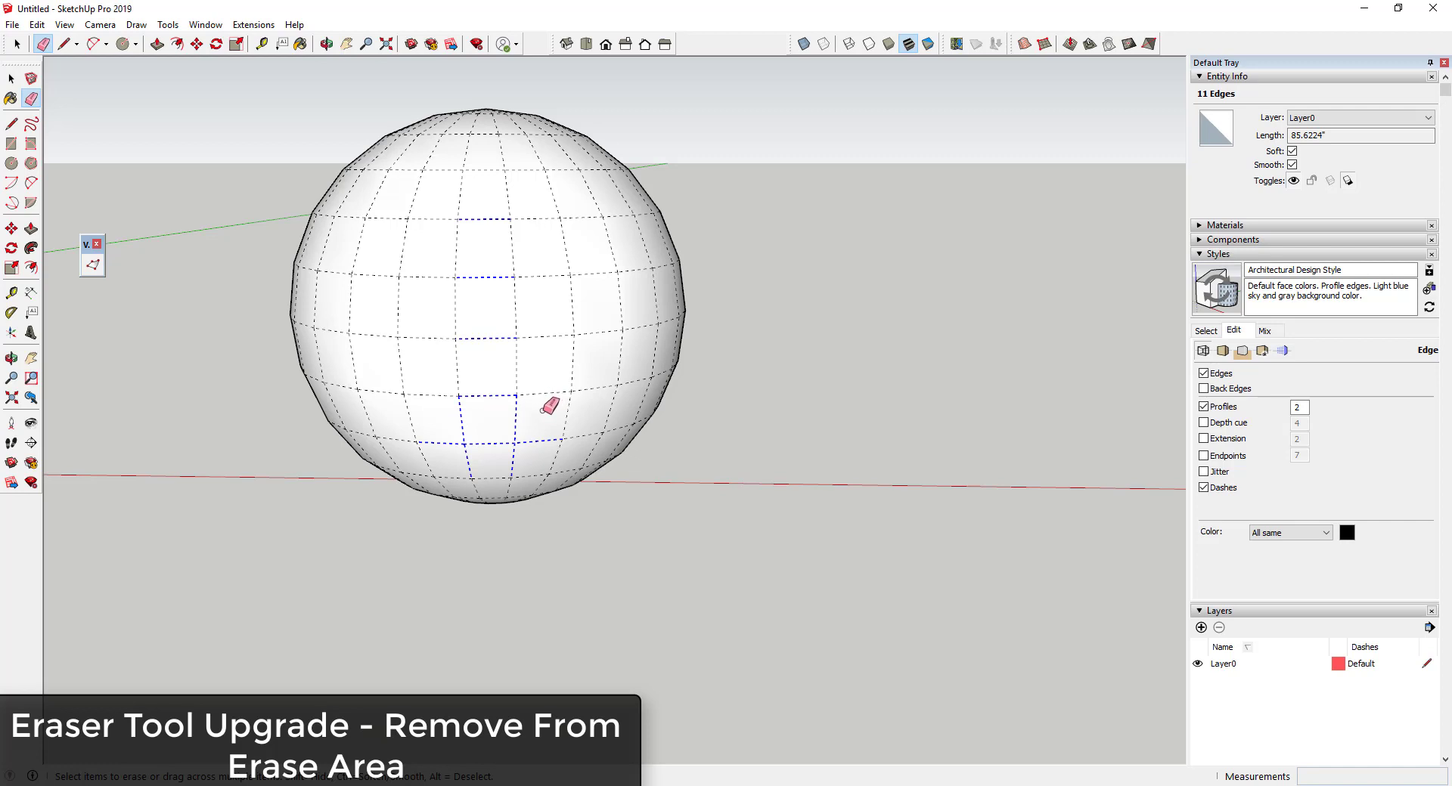
mouse_move(549, 408)
left_mouse_down("alt")
mouse_move(457, 425)
mouse_move(444, 434)
mouse_move(453, 458)
mouse_move(540, 460)
mouse_move(542, 423)
mouse_move(487, 418)
left_mouse_up("alt")
left_click_drag(486, 418, 487, 415, "alt")
middle_click_drag(503, 376, 486, 337)
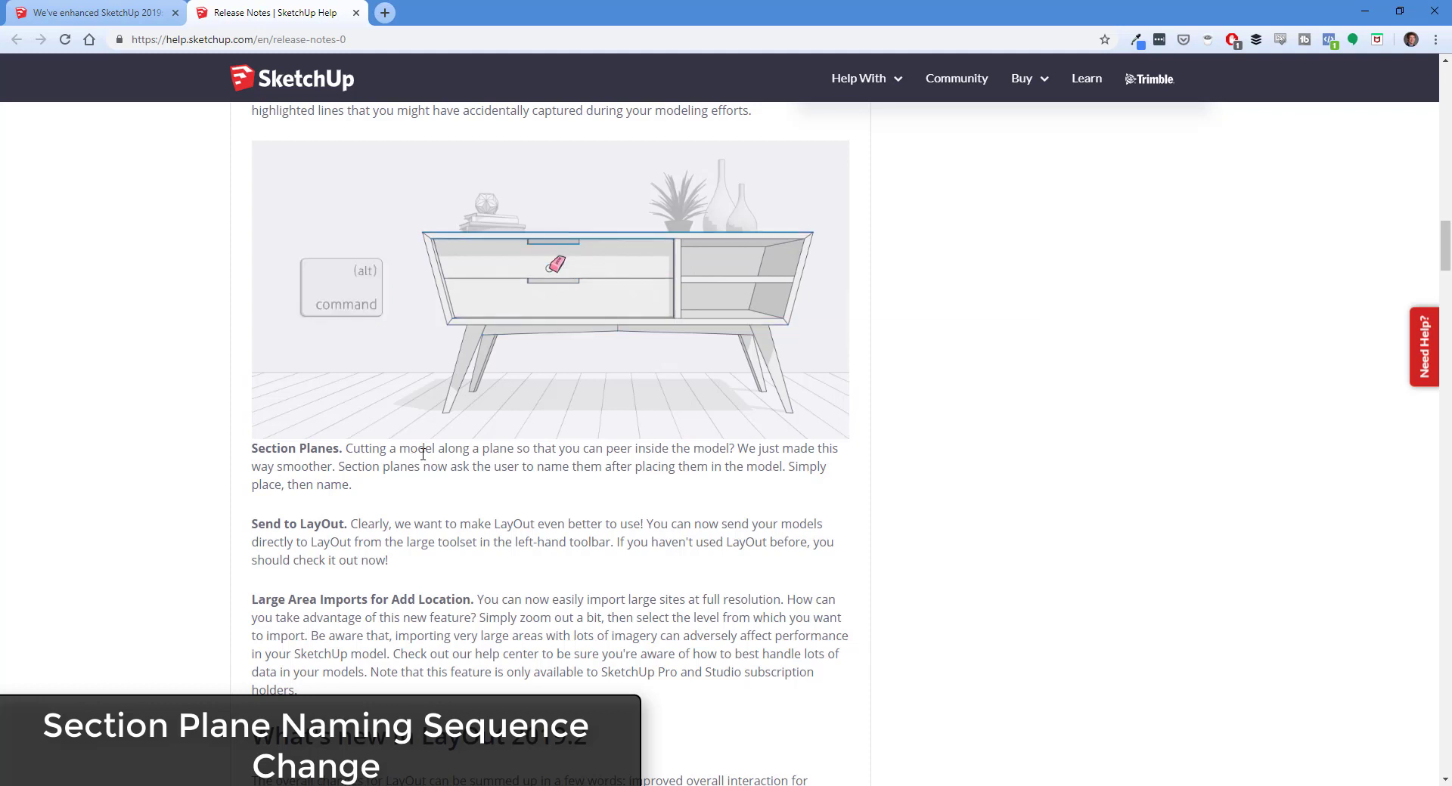
Scroll the release notes down to the Section Planes and Large Area Imports entries.
scroll(423, 454, "down", 1)
scroll(487, 455, "down", 2)
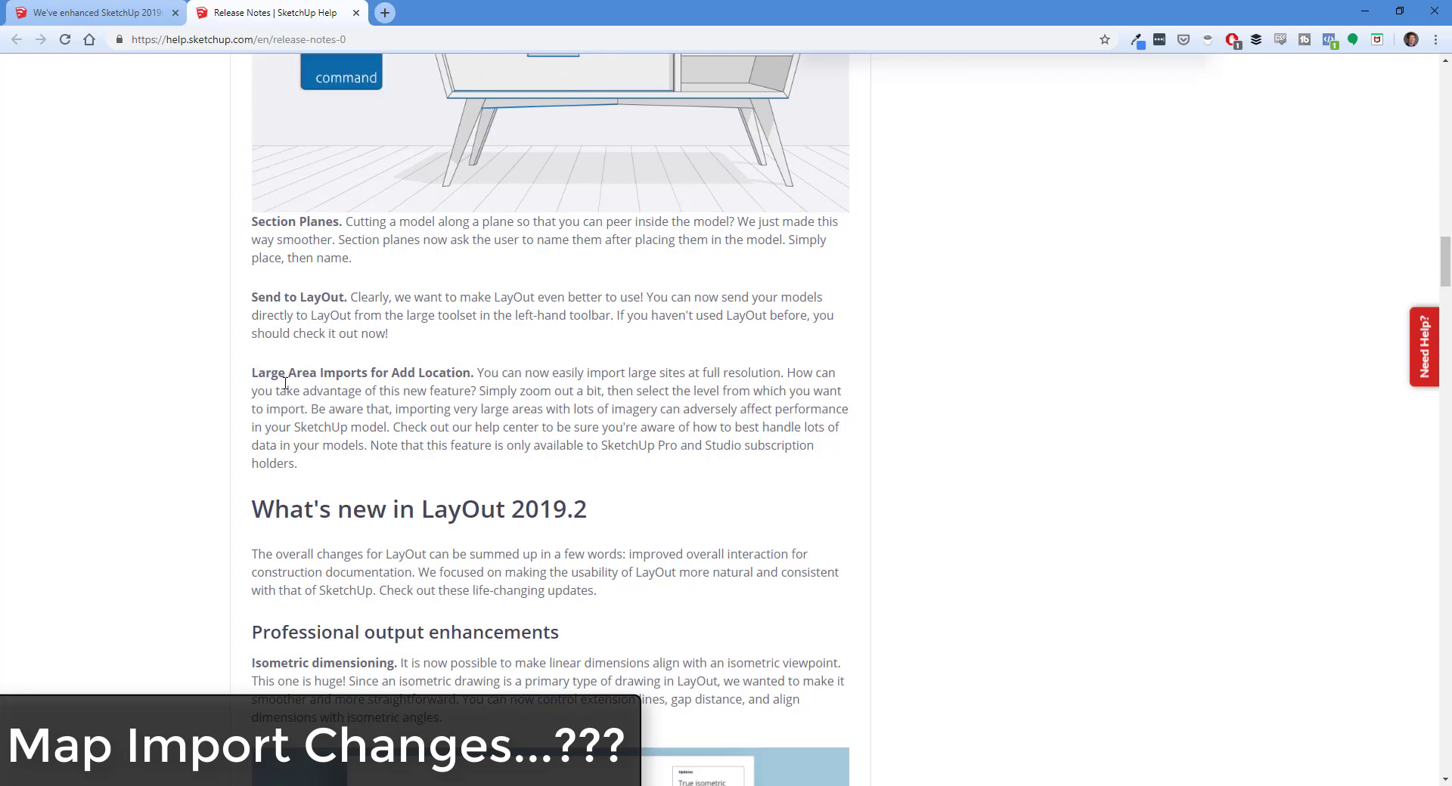
Highlight the Pro/Studio subscriber-only sentence and dock the forum post window as a tab.
left_click_drag(302, 391, 484, 371)
left_click(484, 371)
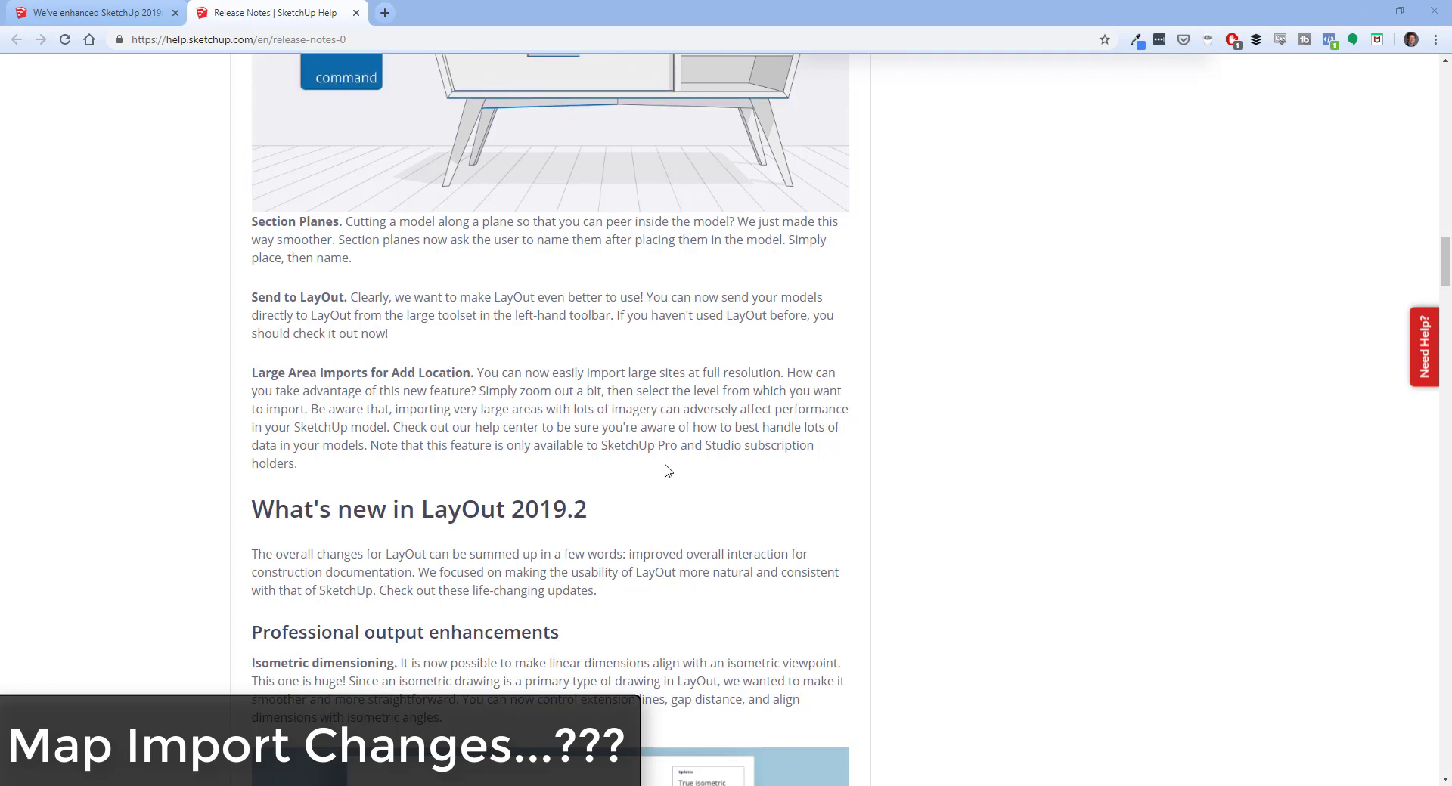
left_click(373, 445)
left_click(381, 464, "shift")
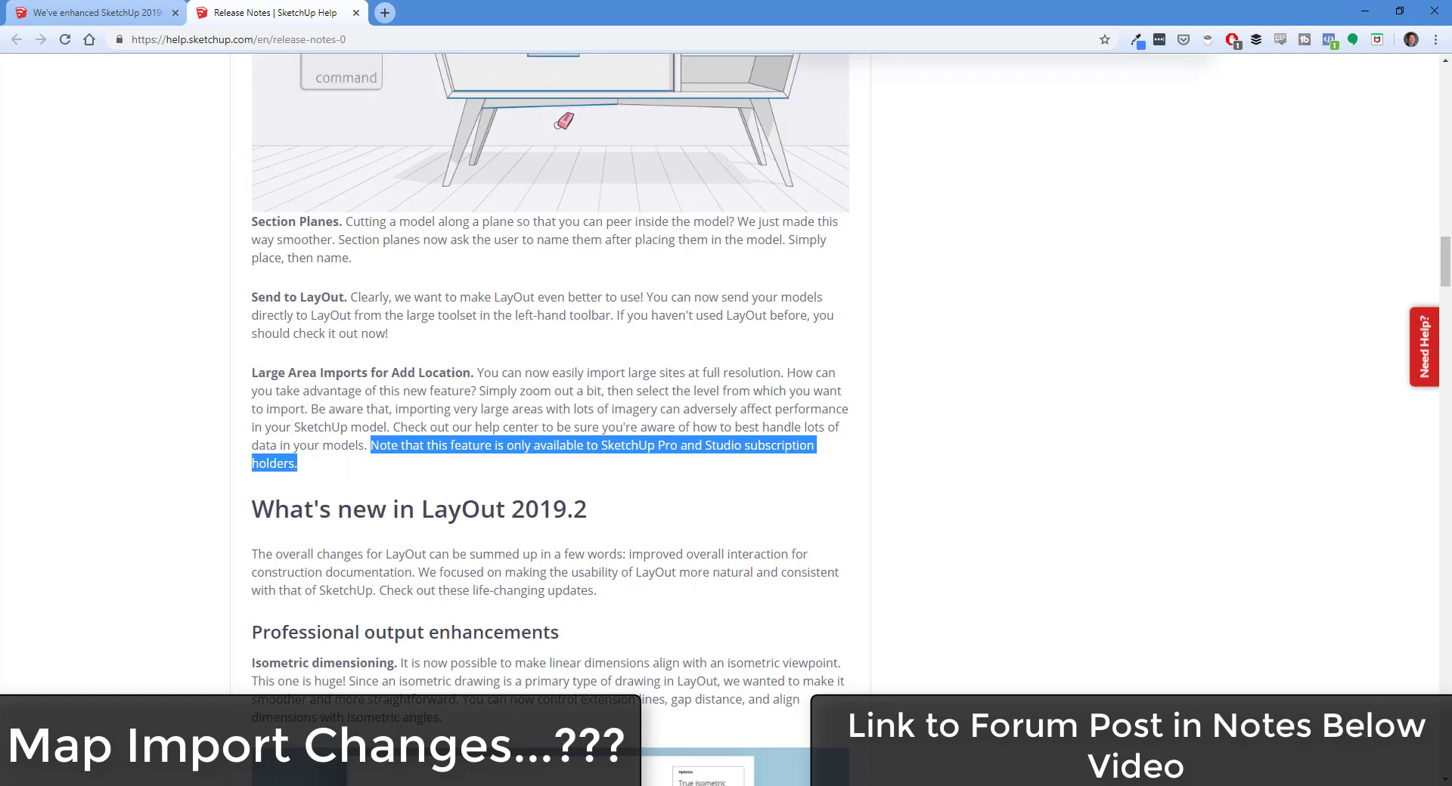
left_click_drag(487, 291, 726, 3)
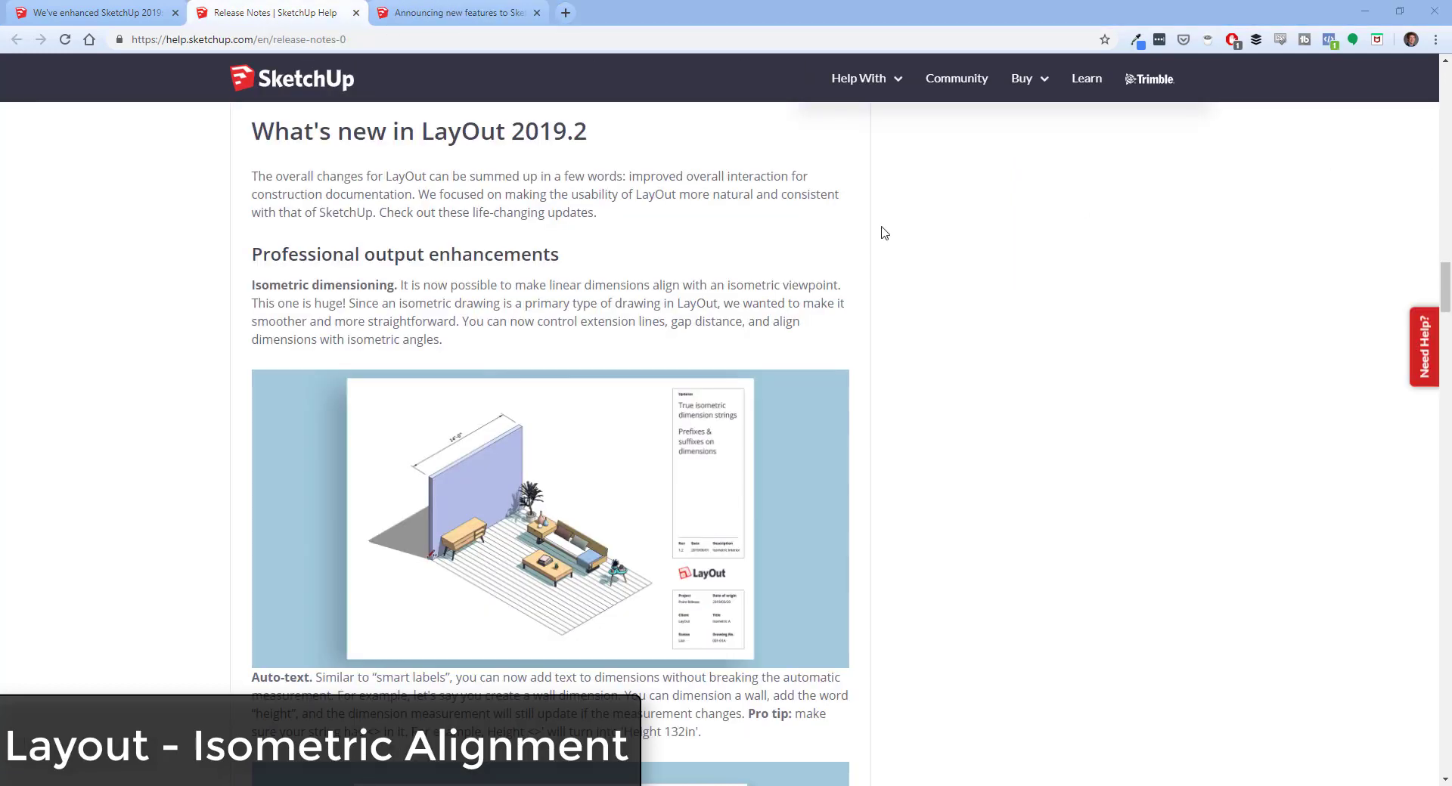
Scroll down to the Isometric dimensioning notes under What's new in LayOut 2019.2.
scroll(395, 304, "down", 2)
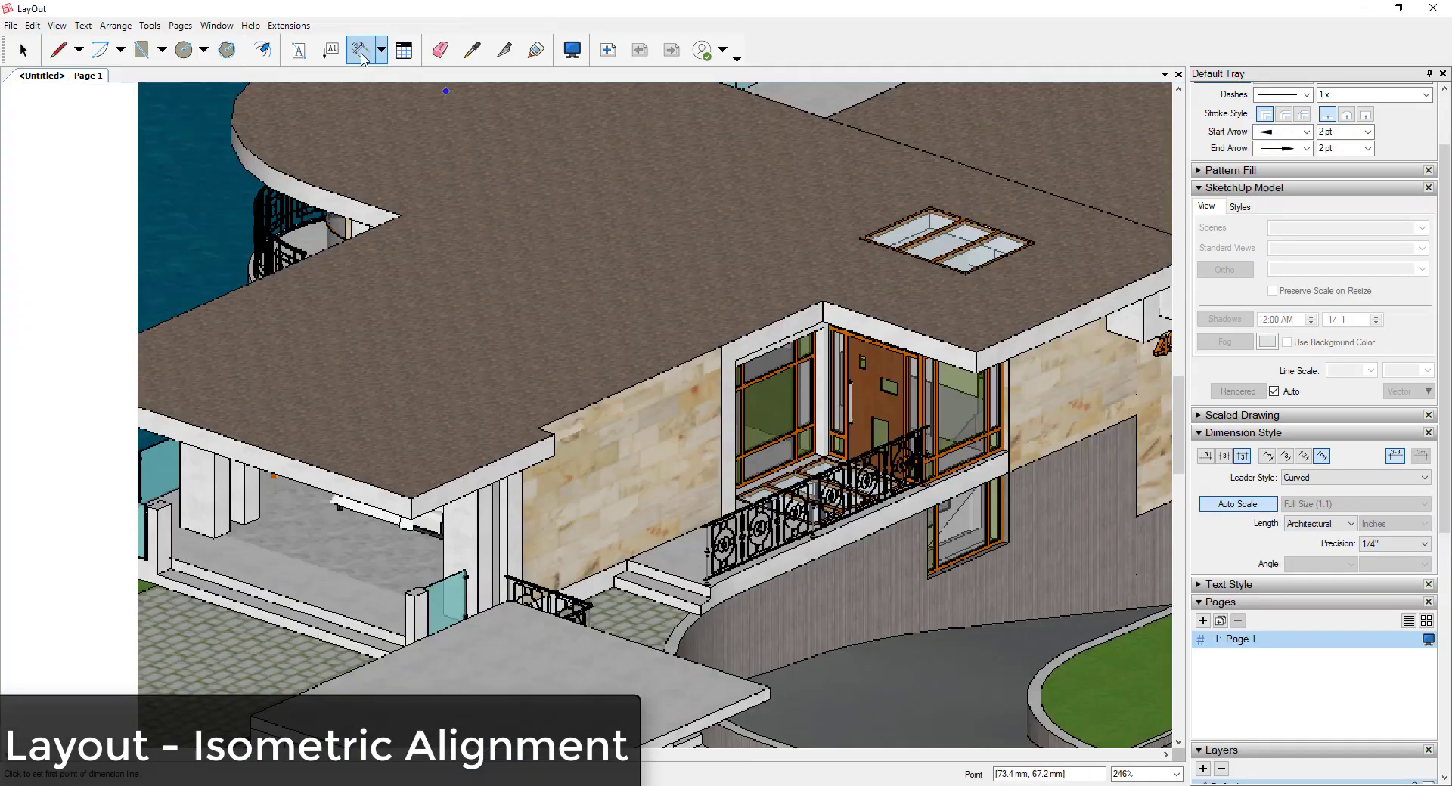
Add an 11'-0" linear dimension between two roof corners, offset higher on the roof.
left_click(362, 53)
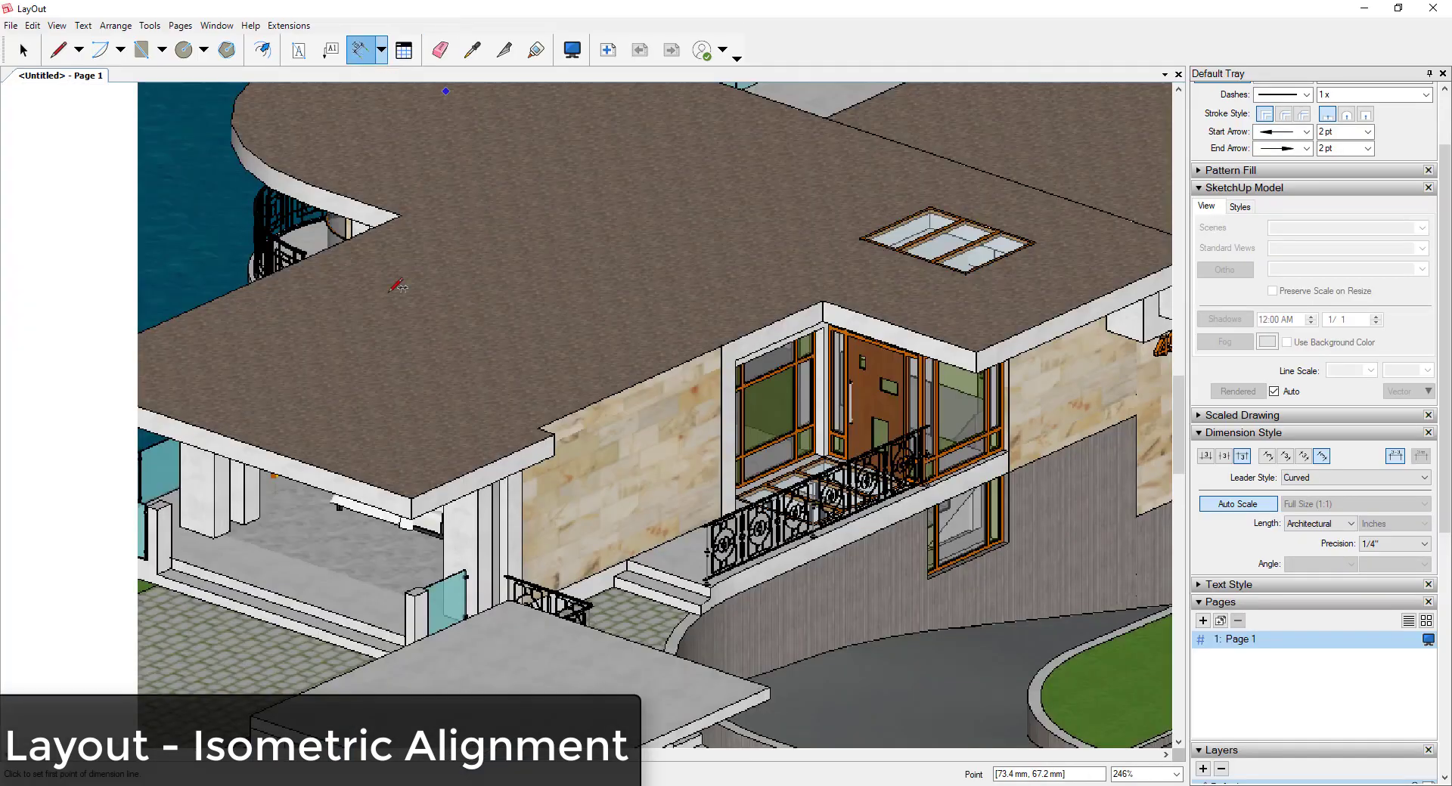
left_click(412, 496)
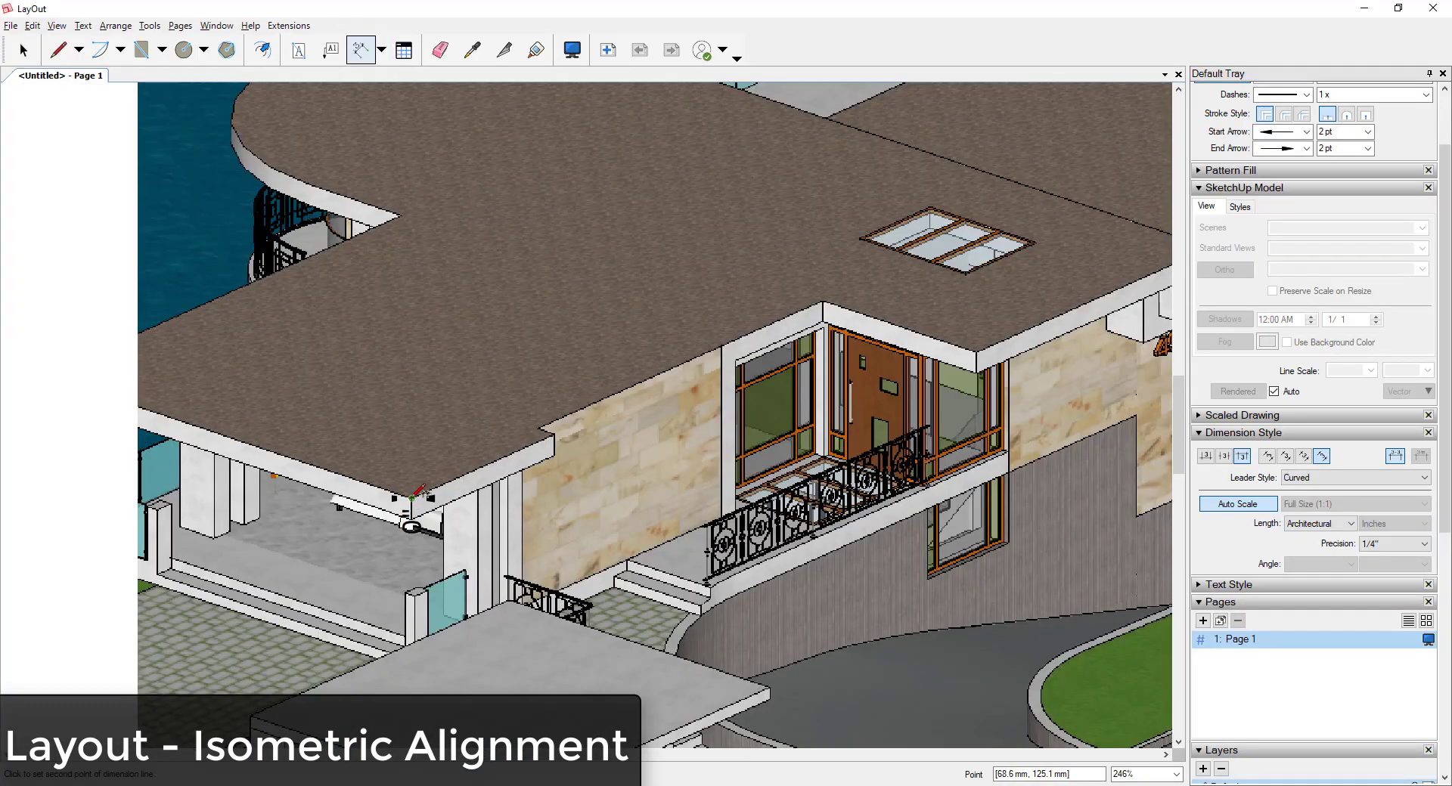
left_click(554, 435)
left_click(536, 318)
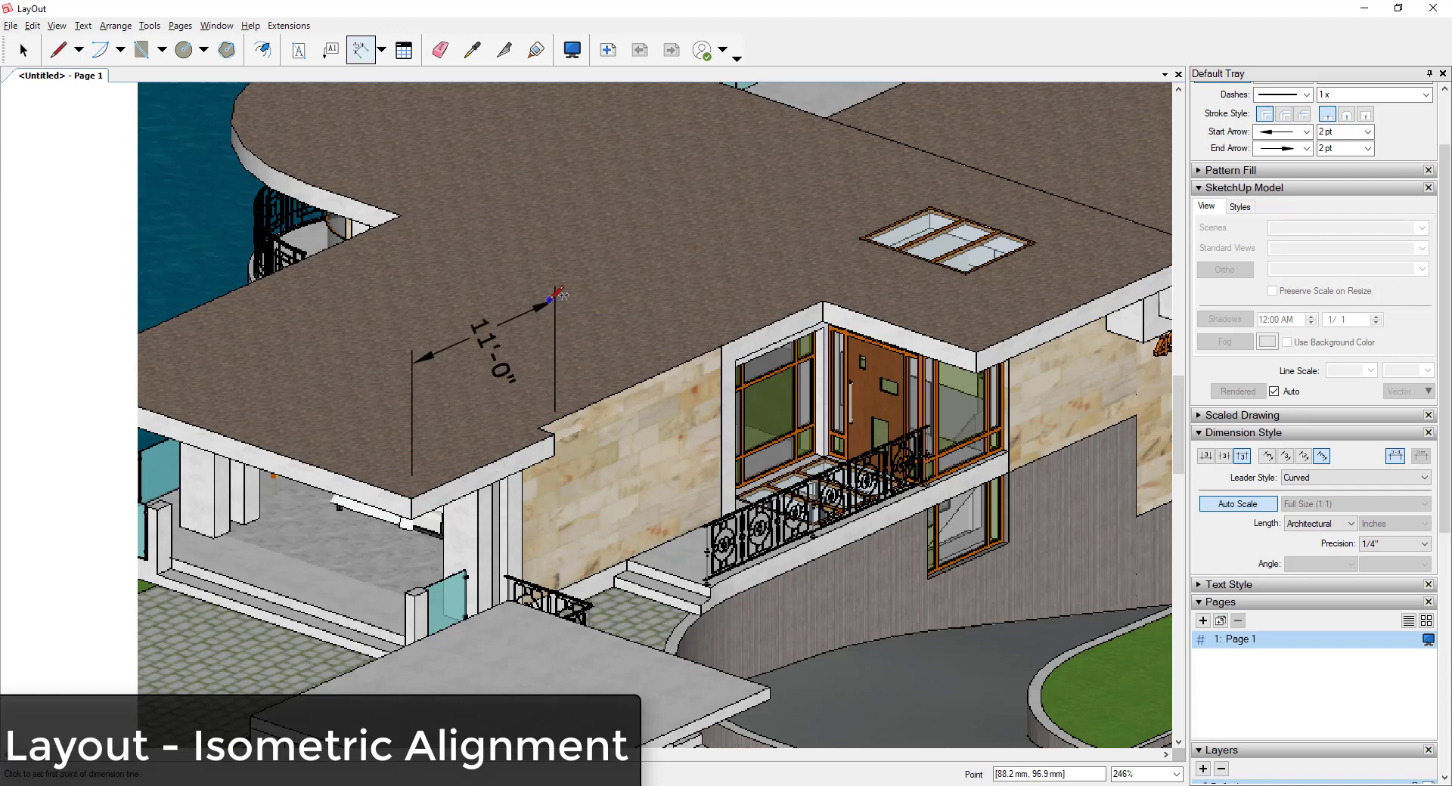
key("alt")
key("space")
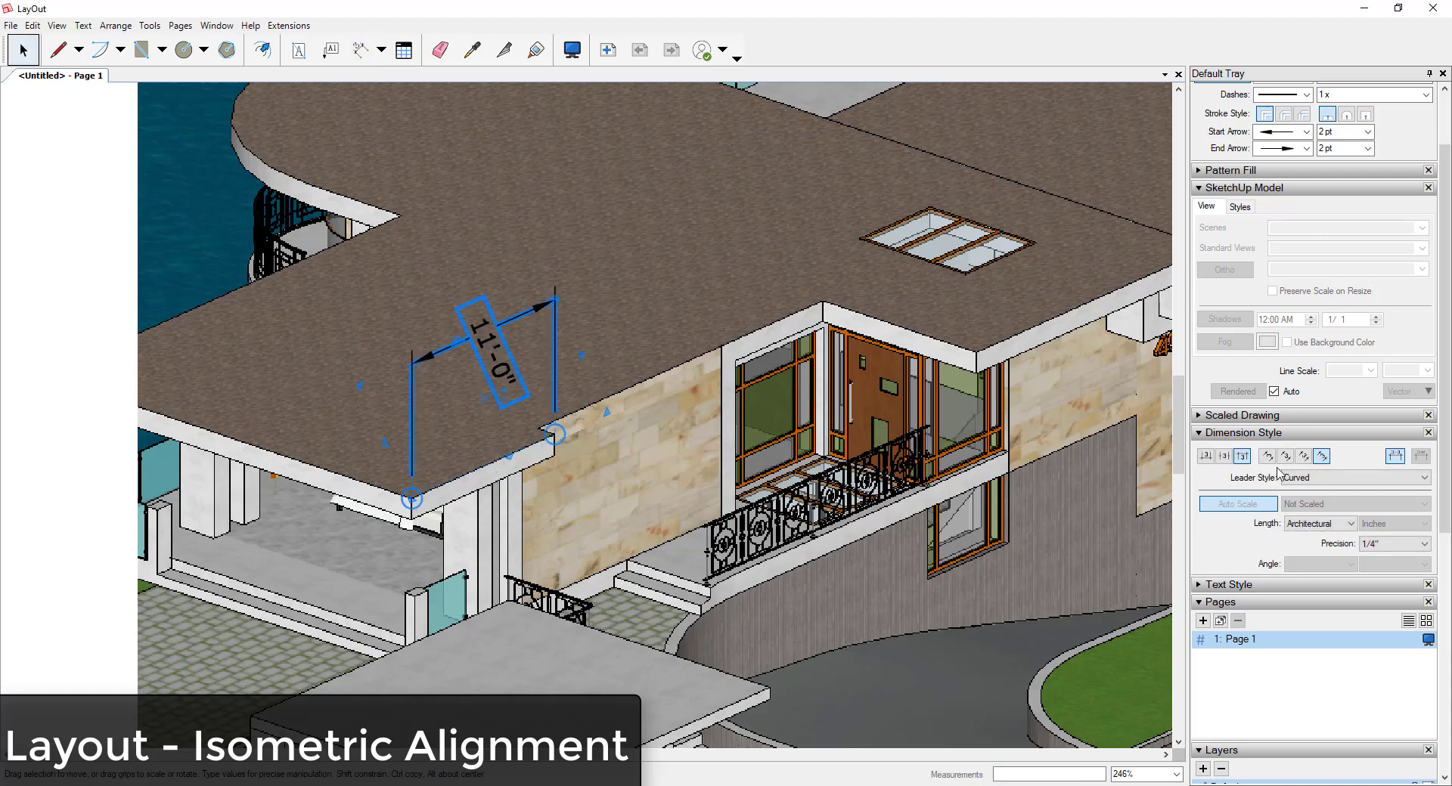
Align the dimension text with the isometric dimension line and move it closer.
left_click(1285, 457)
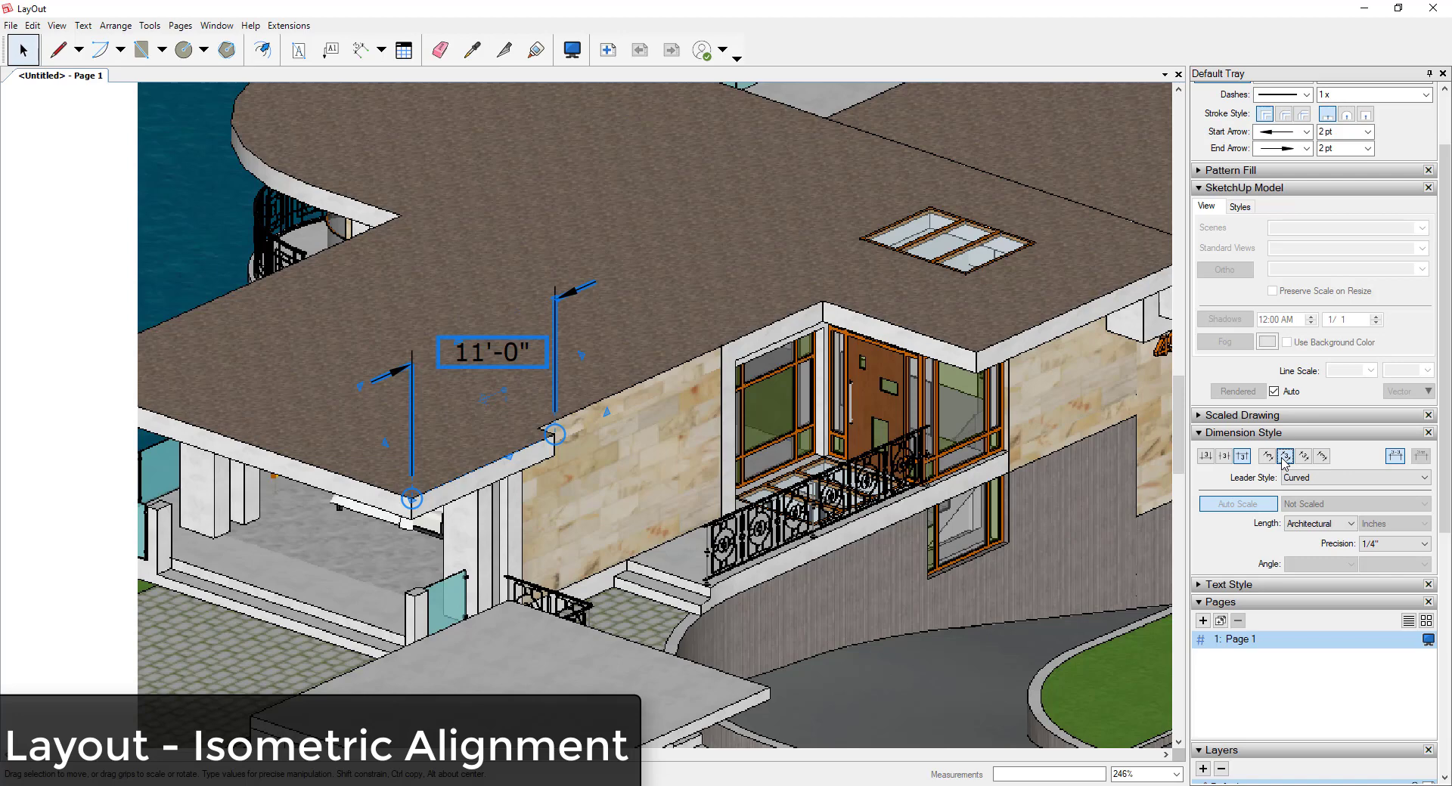
left_click(1303, 457)
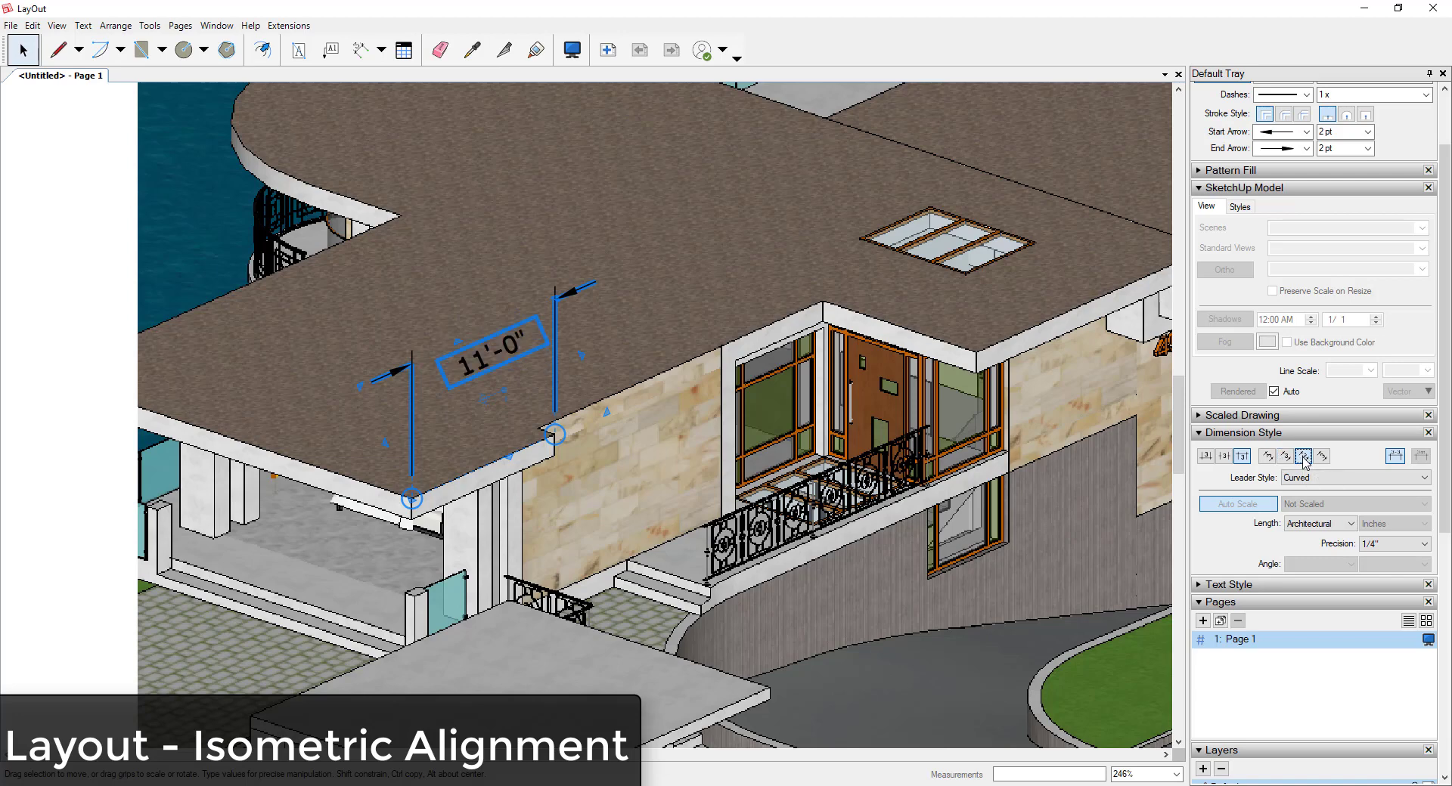
left_click(1225, 456)
scroll(499, 318, "down", 5)
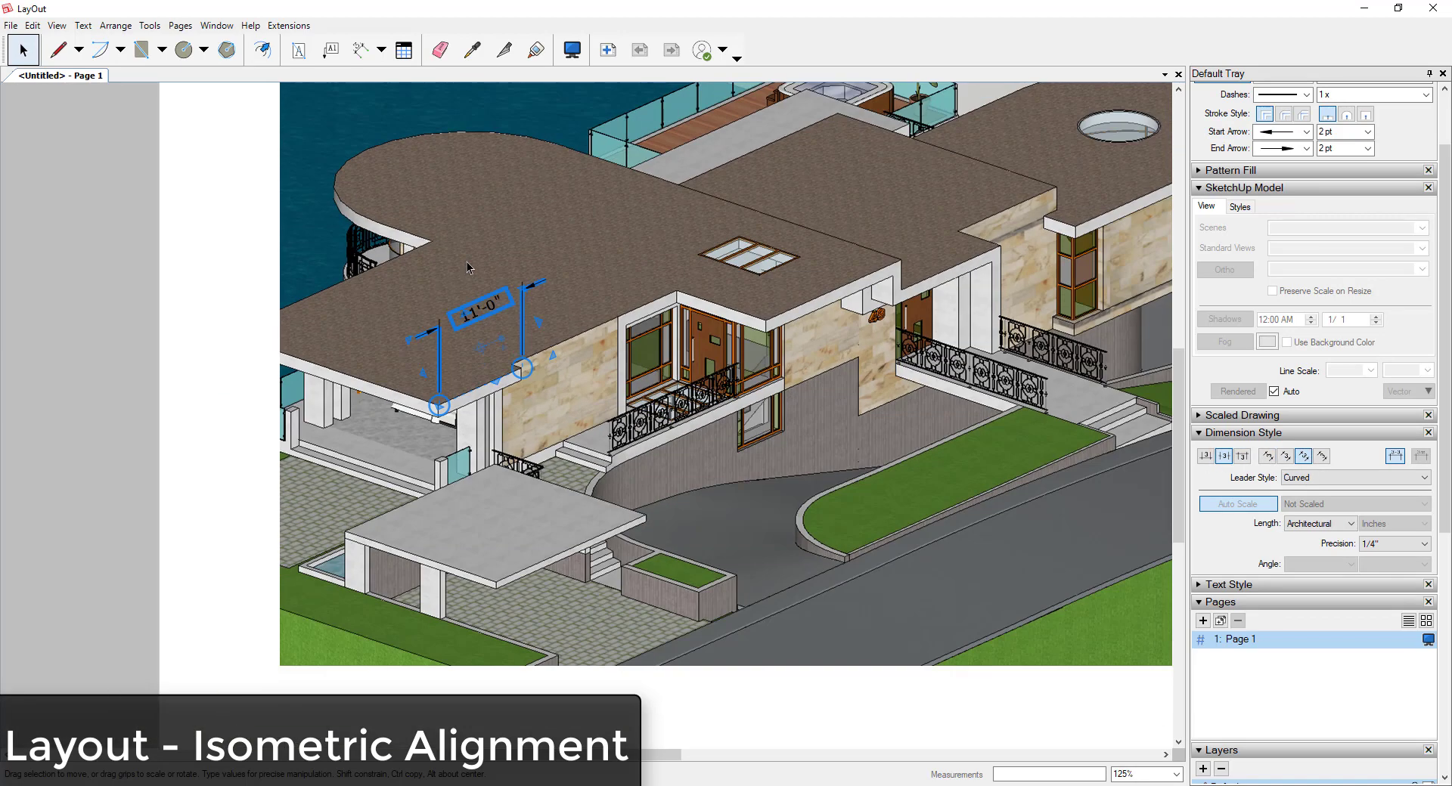
scroll(513, 299, "up", 3)
scroll(512, 298, "up", 2)
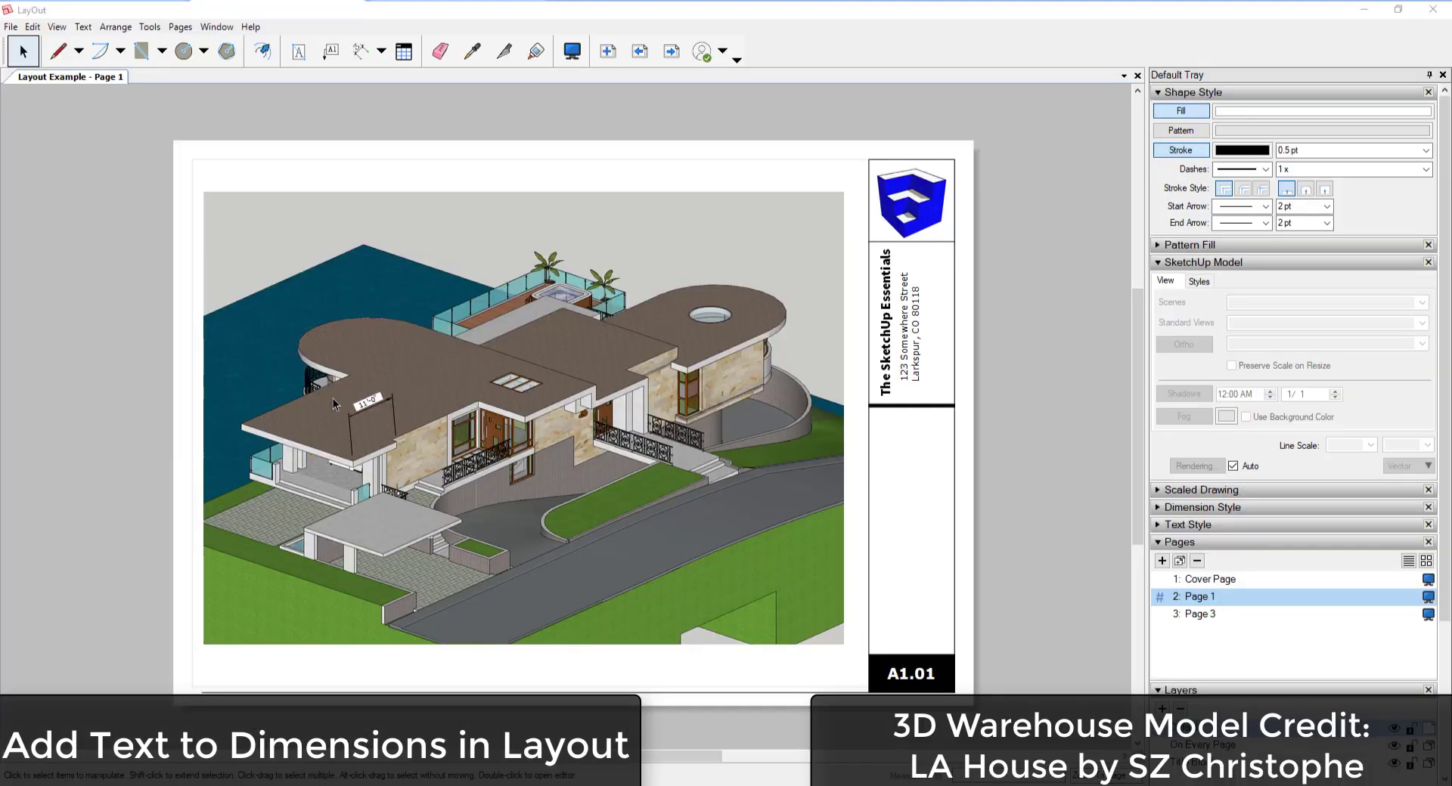
Append 'Text' after the measurement placeholder in the 11'-0" dimension label.
scroll(387, 409, "up", 5)
scroll(387, 409, "up", 3)
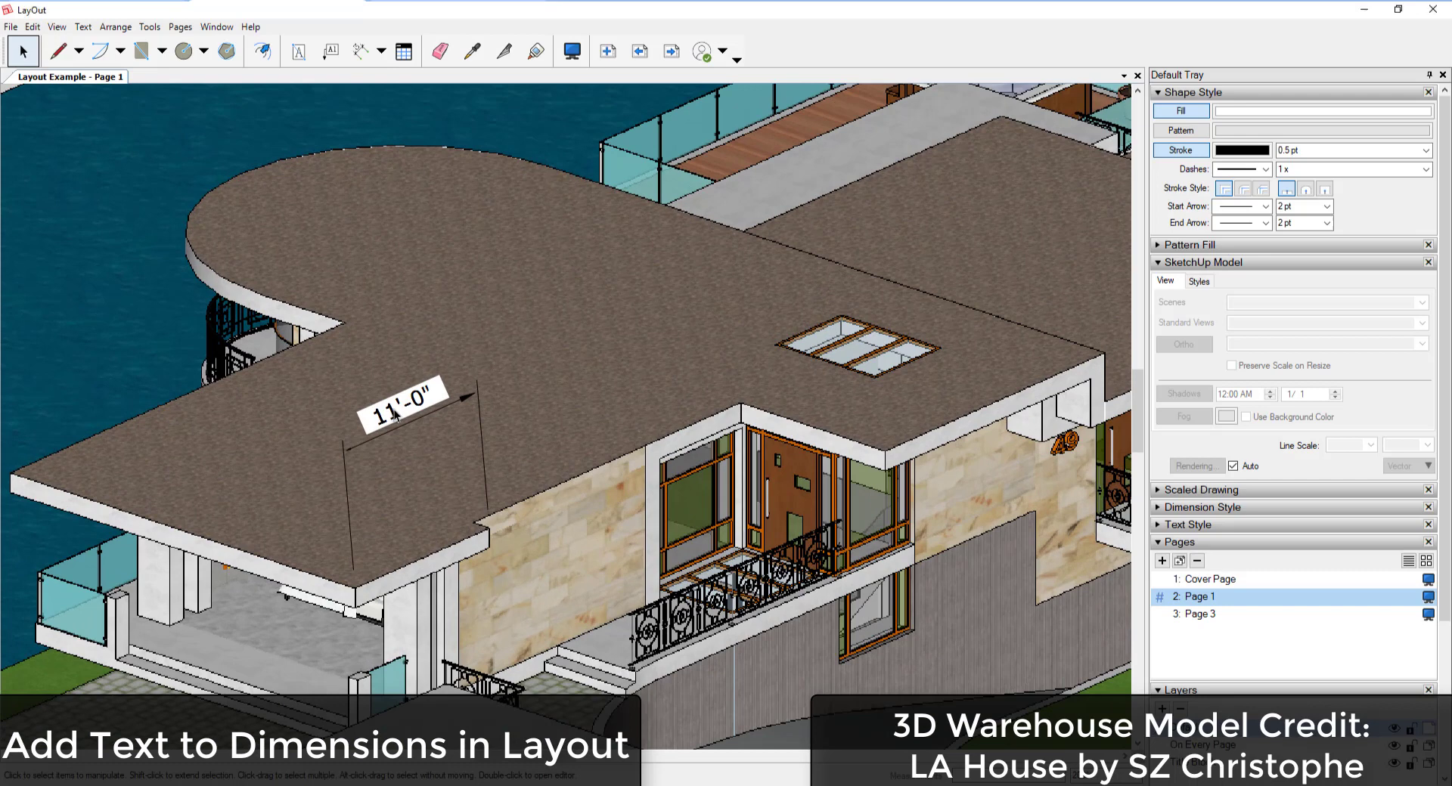
left_click(396, 414)
double_click(394, 410)
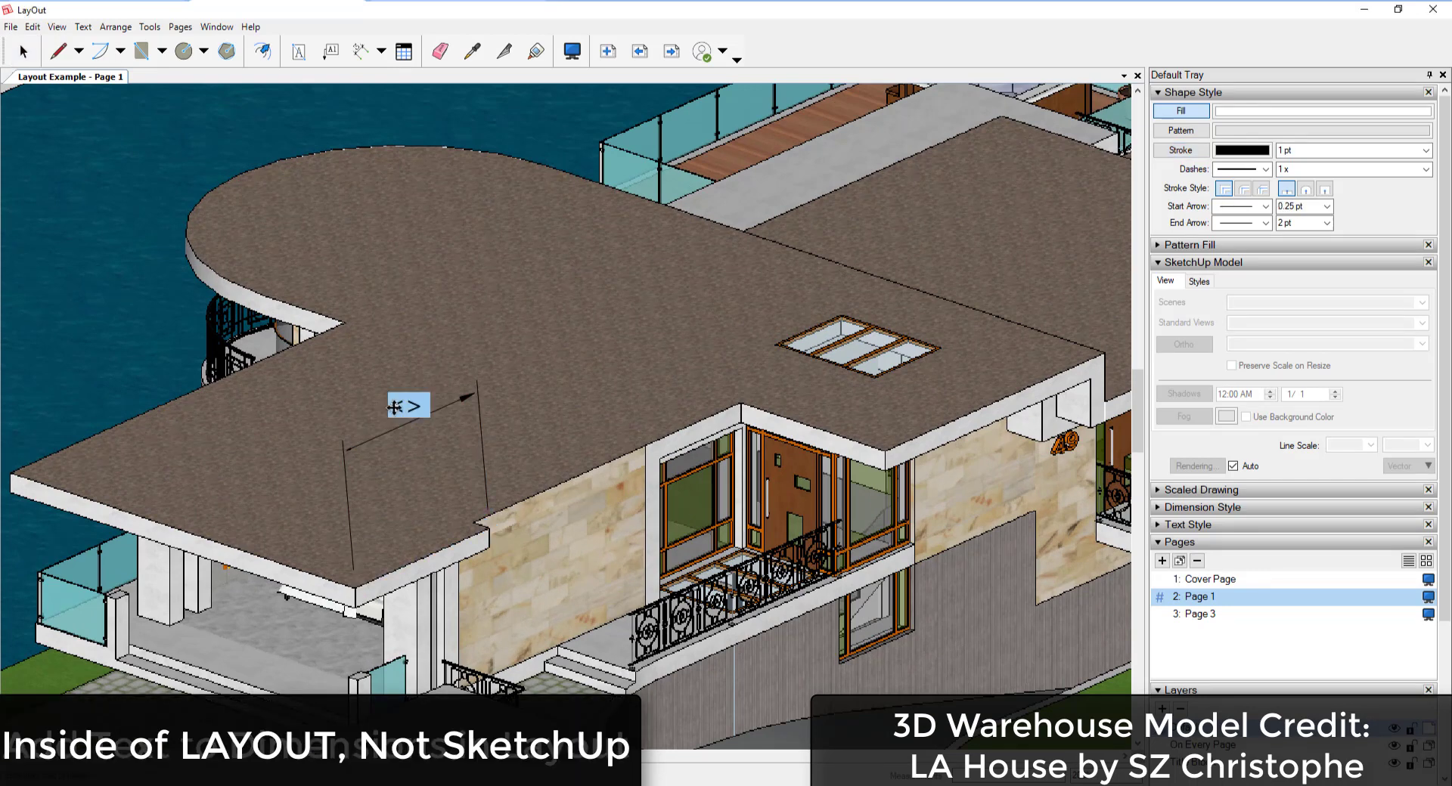
key("Right")
type("Text")
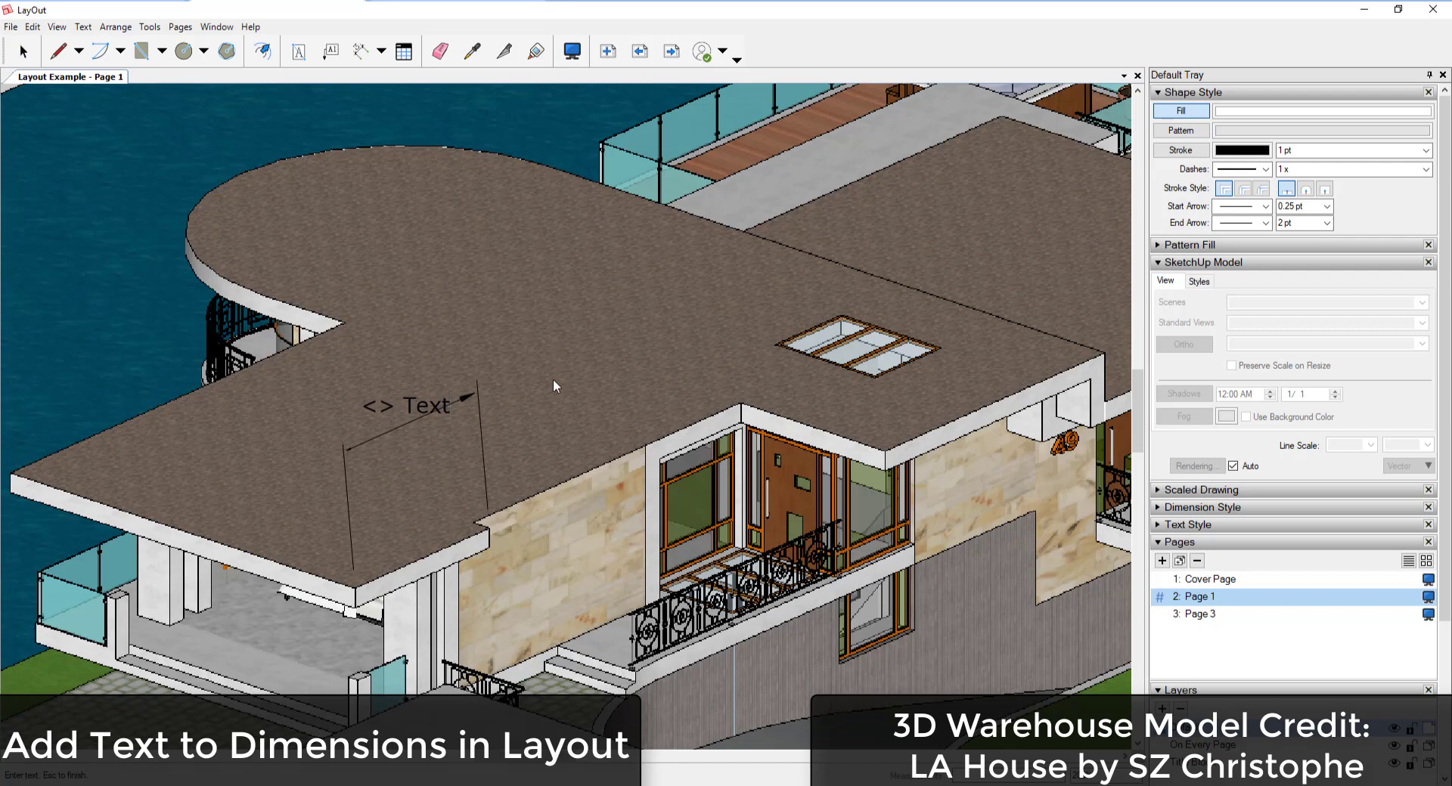
key("Escape")
Replace 'Text' with 'Faccia' in the label, check the measurement updates, and add a page.
double_click(424, 407)
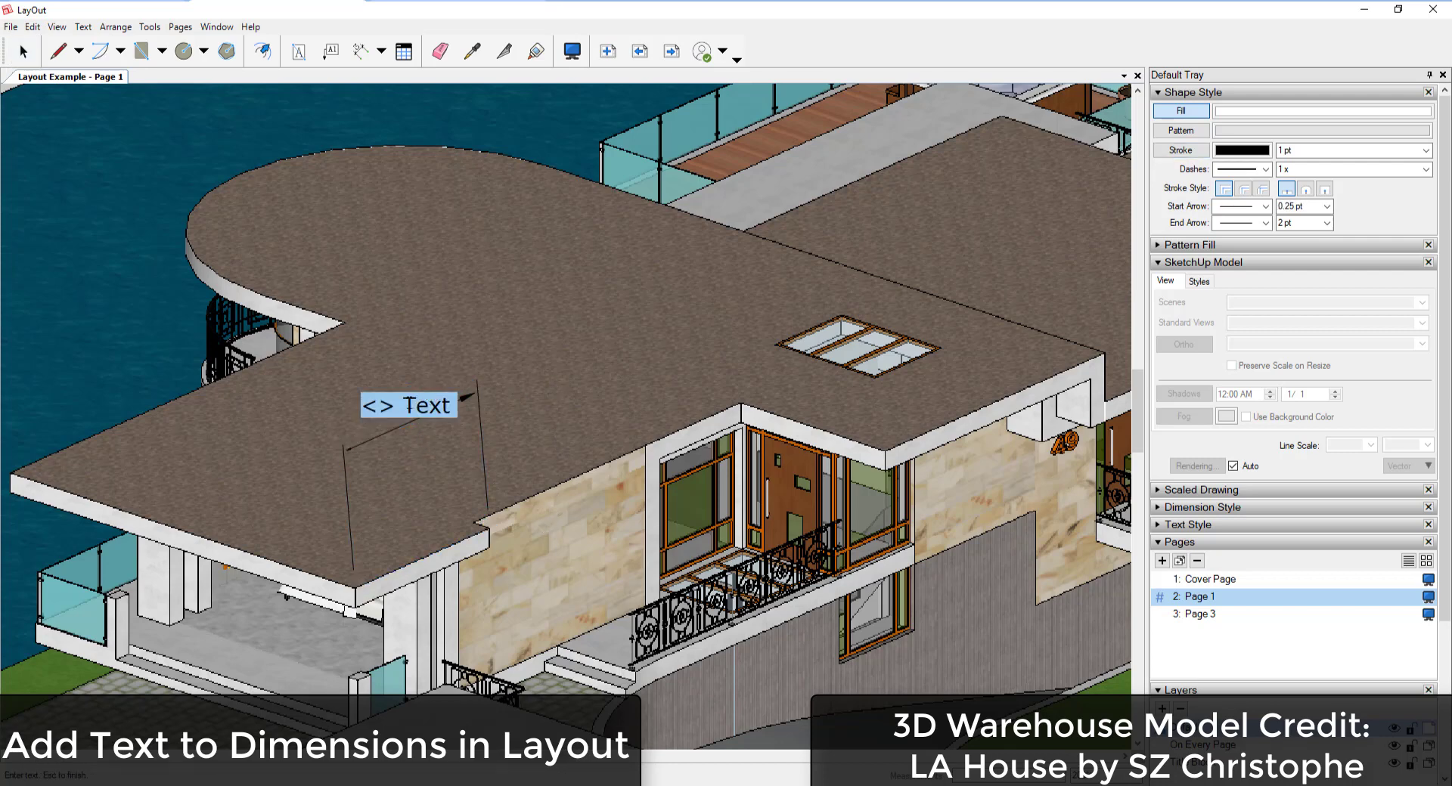
left_click(409, 406)
double_click(420, 402)
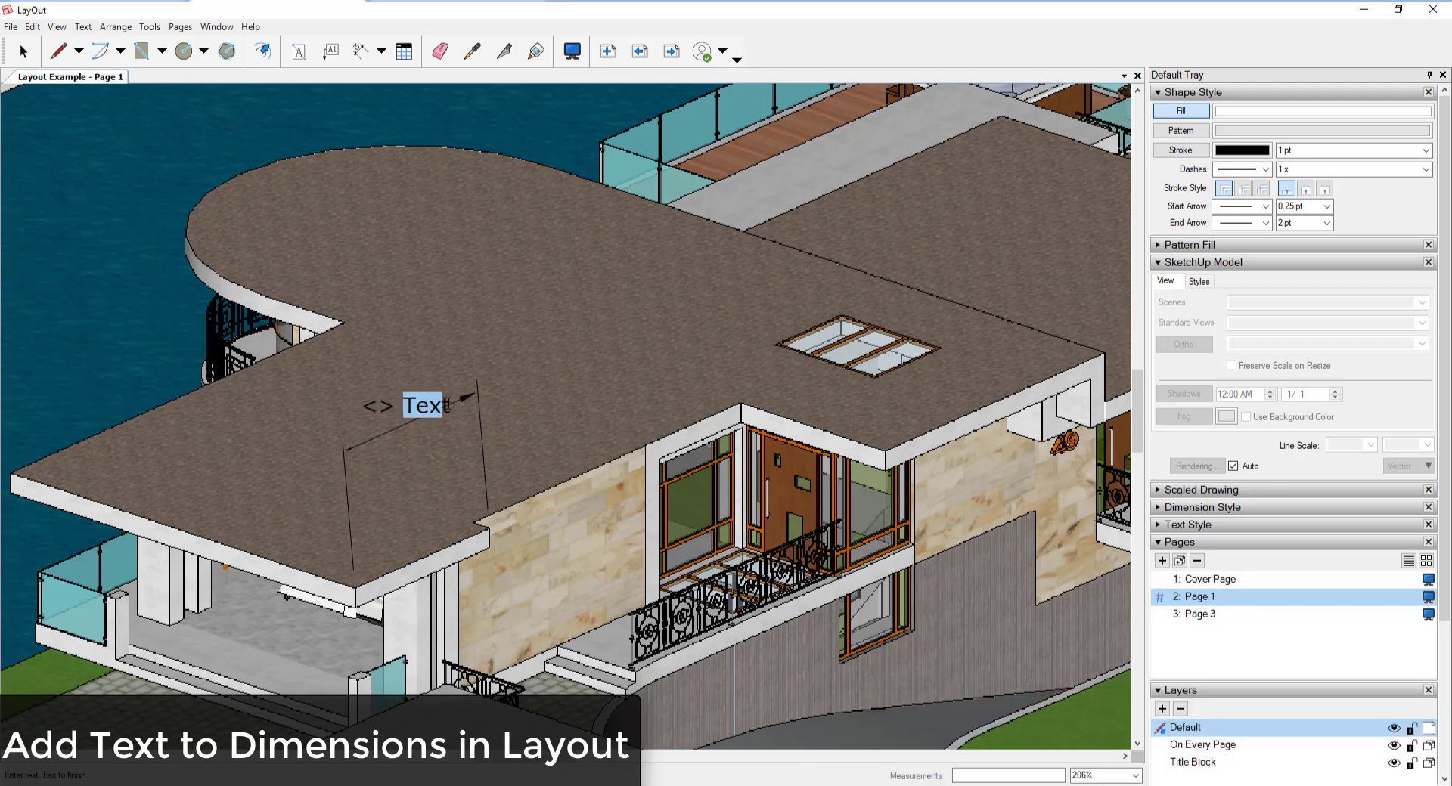
key("BackSpace")
type("Fa")
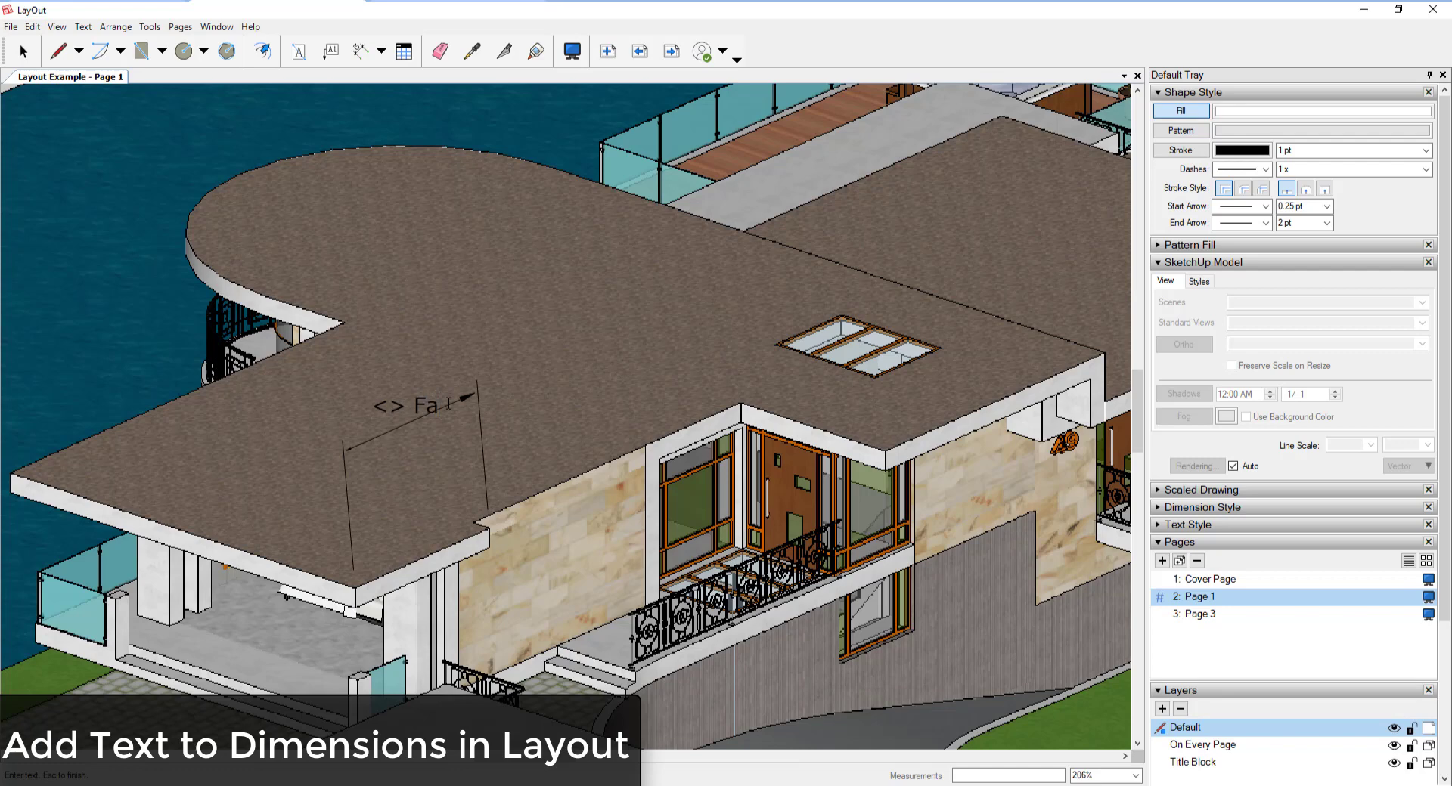
type("ccia")
key("Escape")
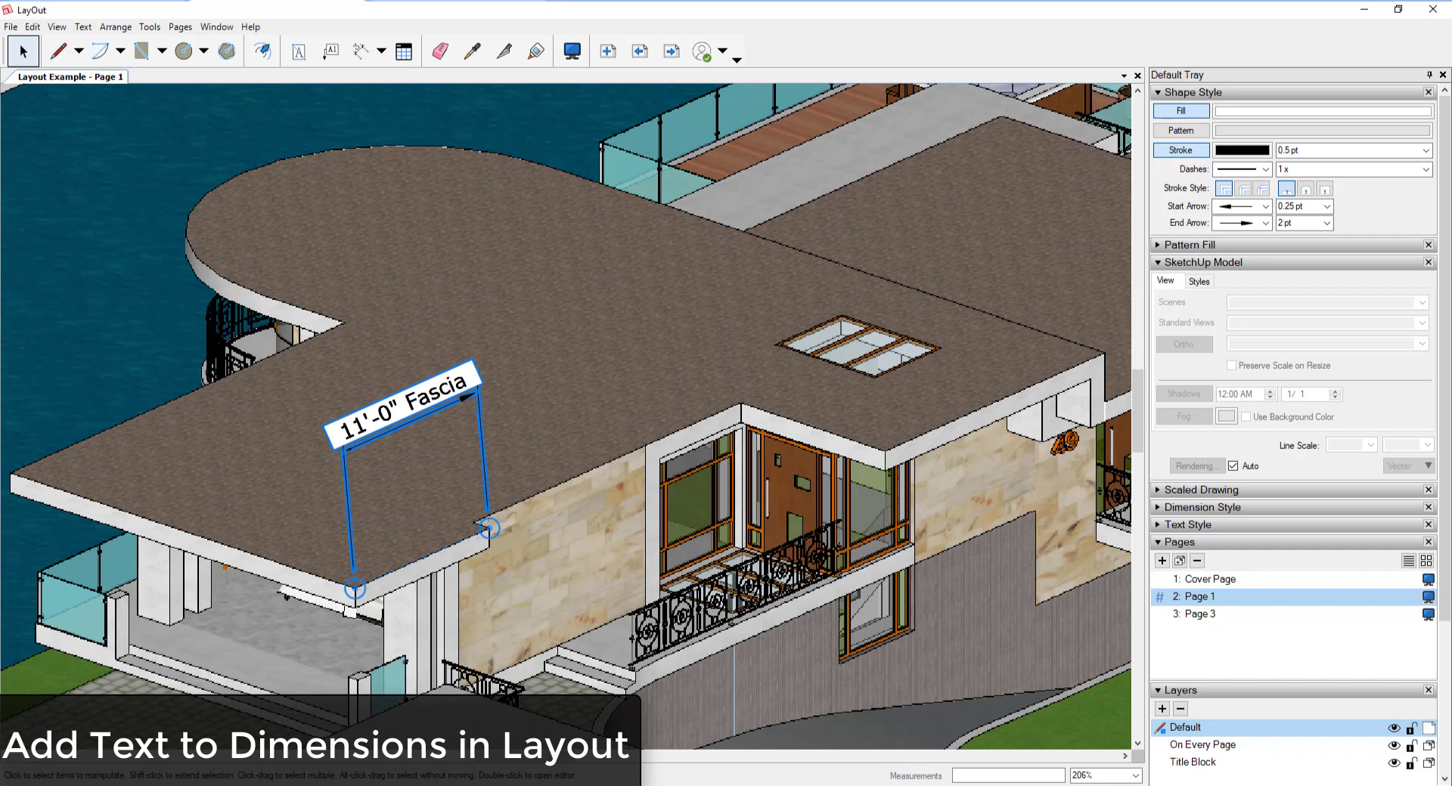
mouse_move(354, 589)
left_mouse_down()
mouse_move(457, 541)
mouse_move(355, 592)
left_mouse_up()
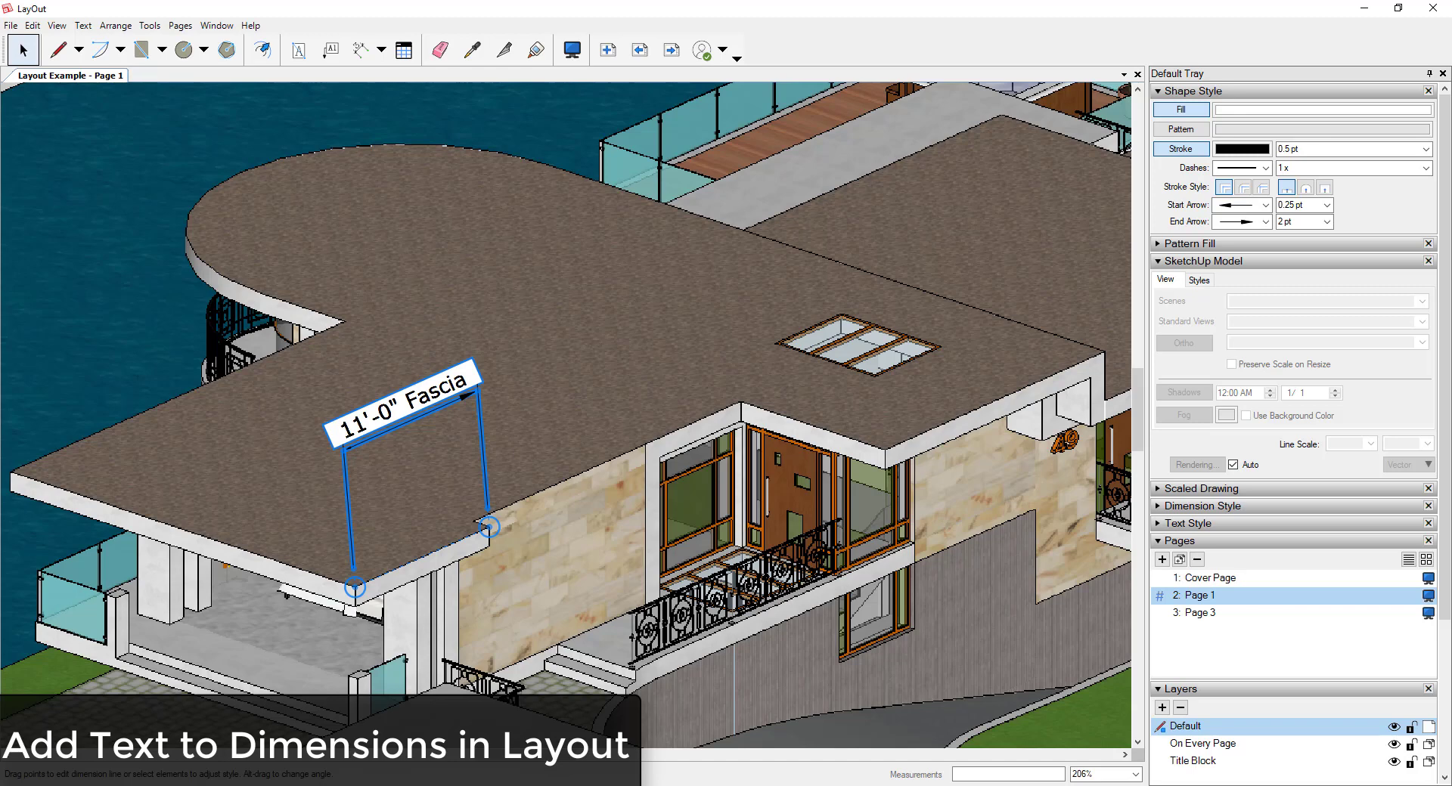
left_click(1164, 561)
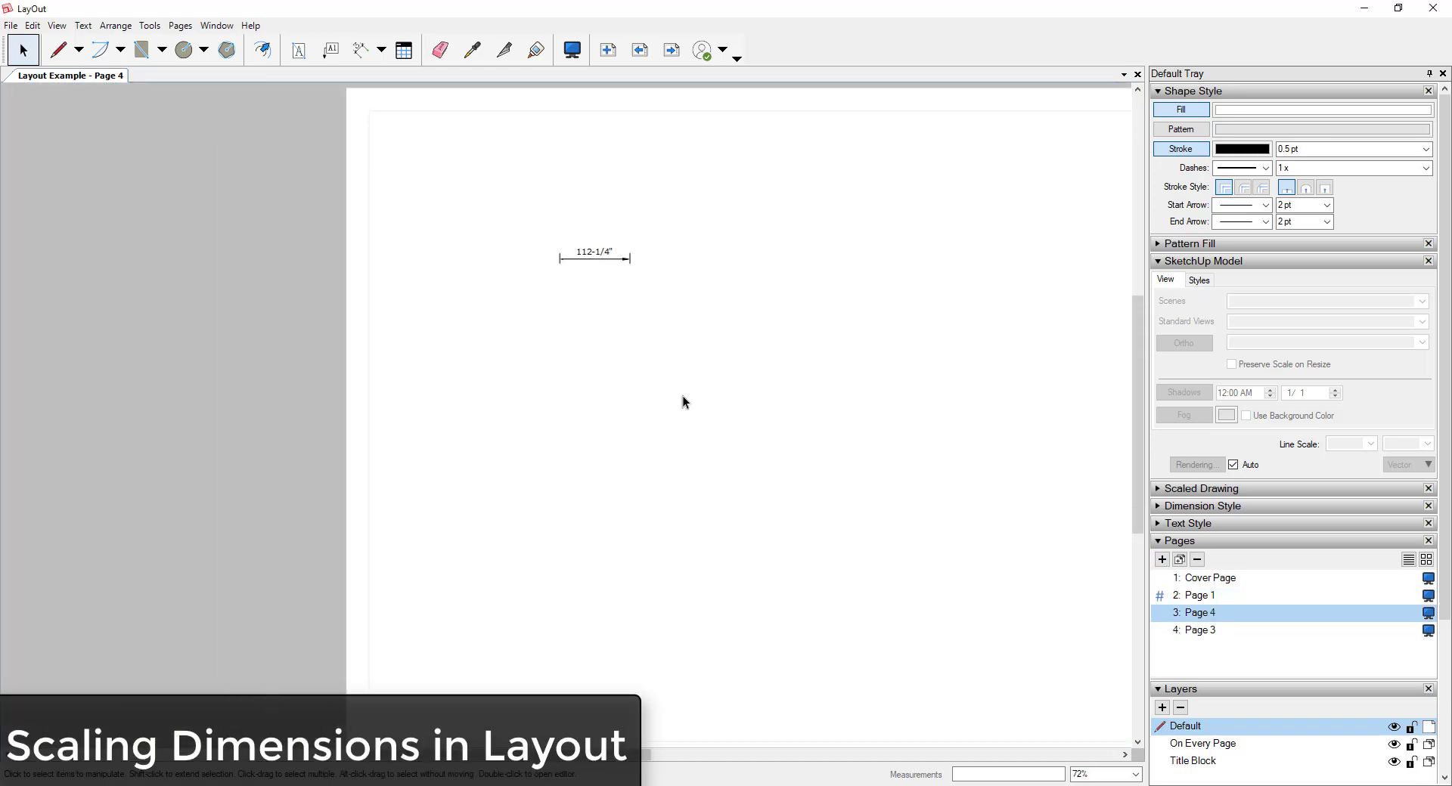
Delete the leftover dimension from the new Page 4.
scroll(682, 396, "down", 2)
left_click_drag(550, 256, 702, 351)
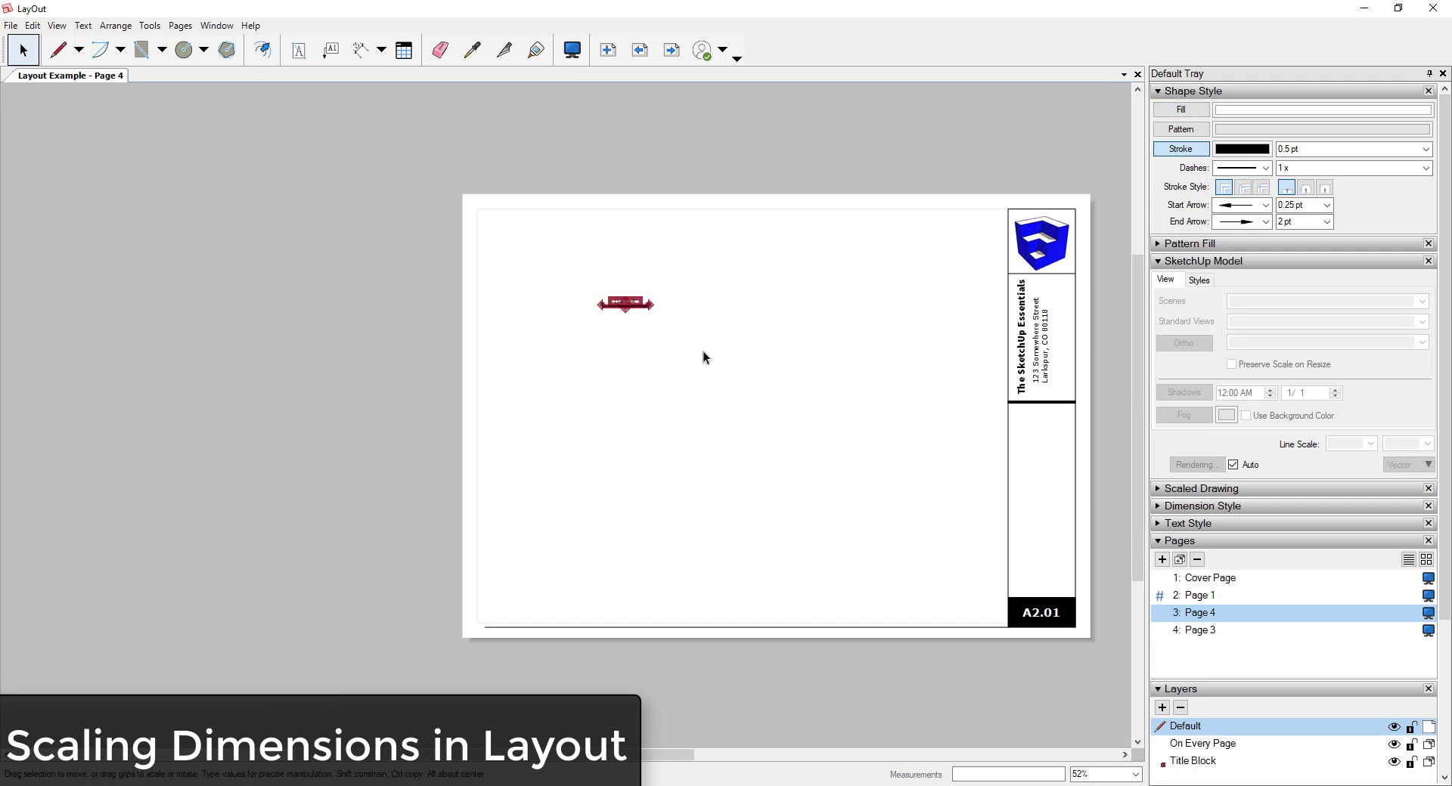
key("Delete")
scroll(758, 376, "up", 2)
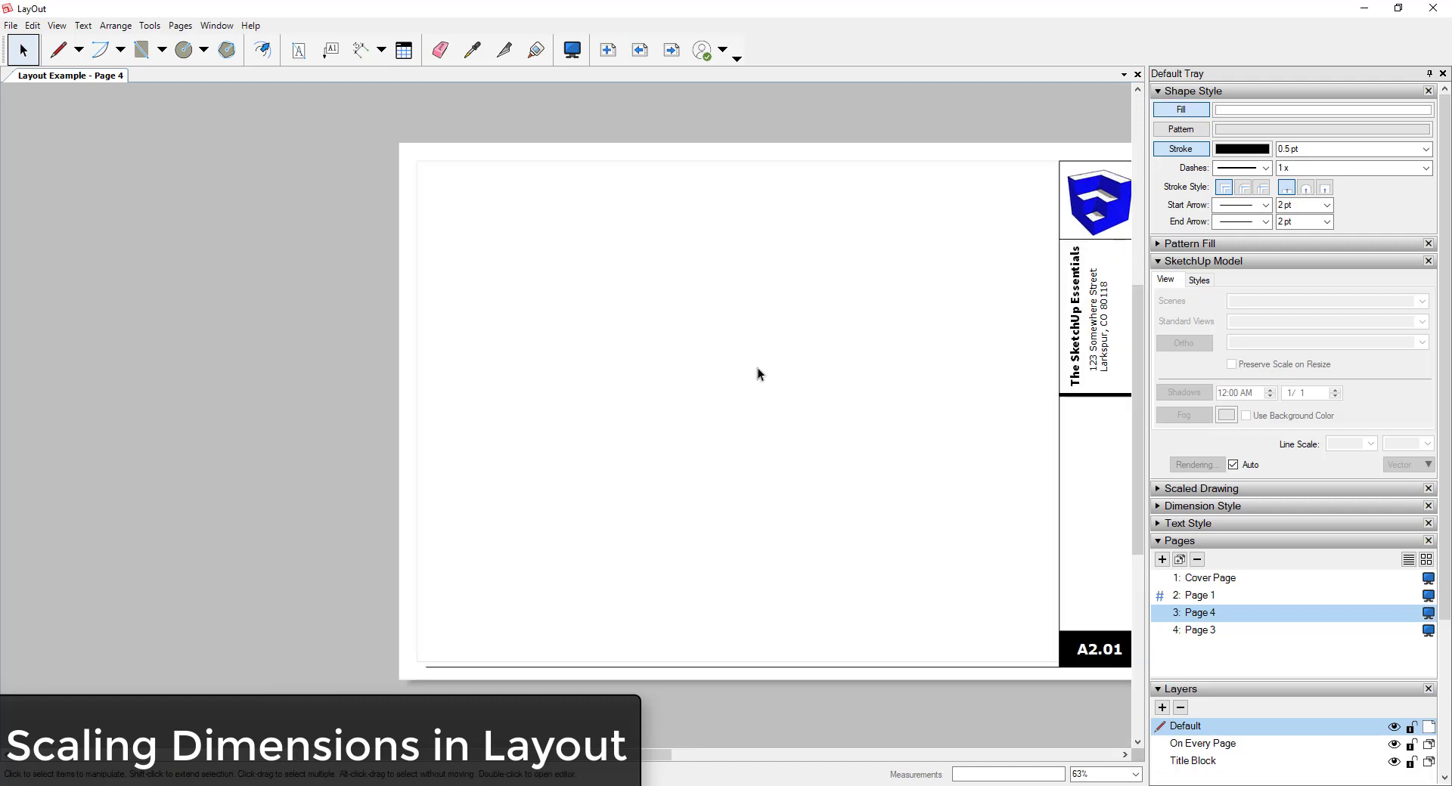
middle_click_drag(715, 367, 561, 353)
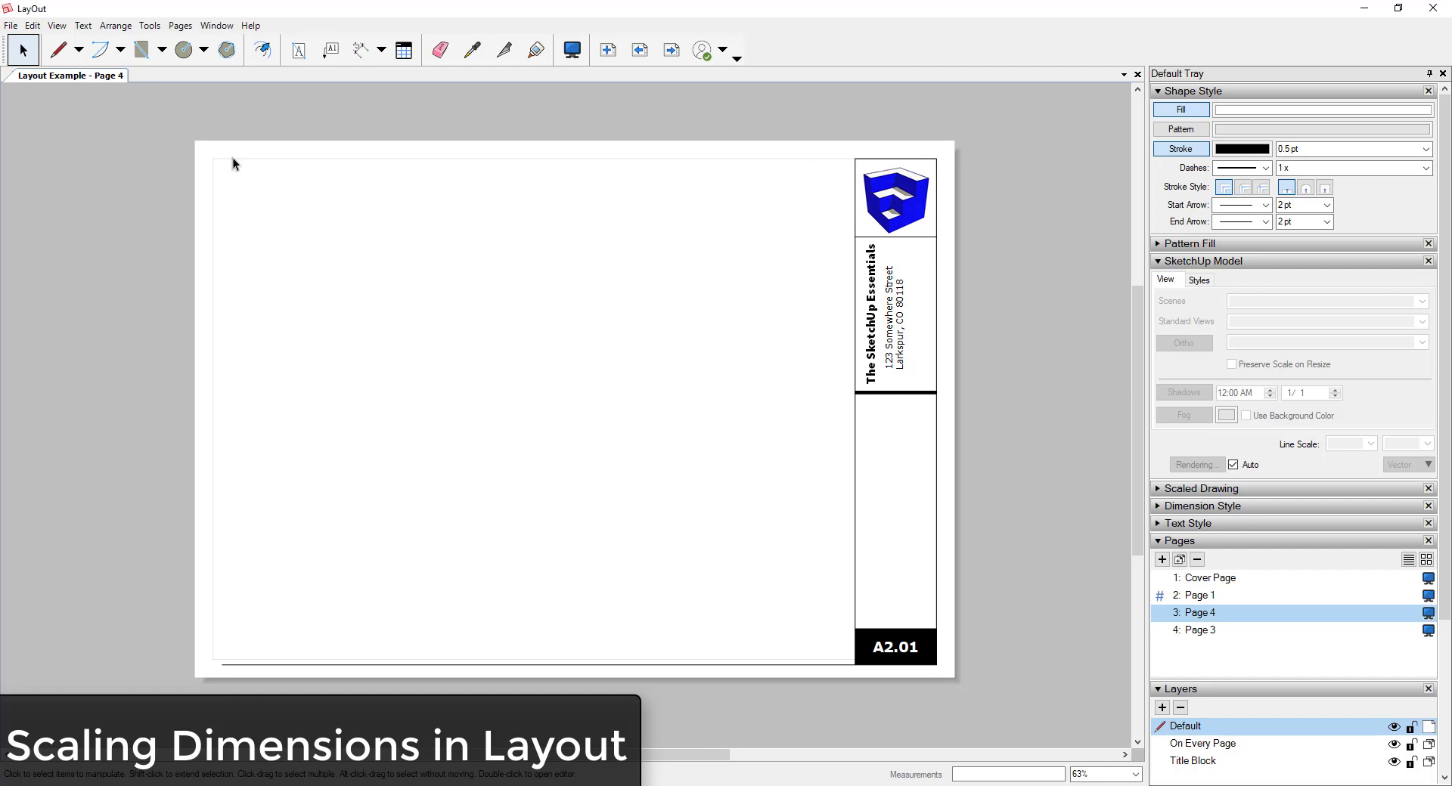
Draw a rectangle and dimension its top edge from corner to corner.
left_click(141, 50)
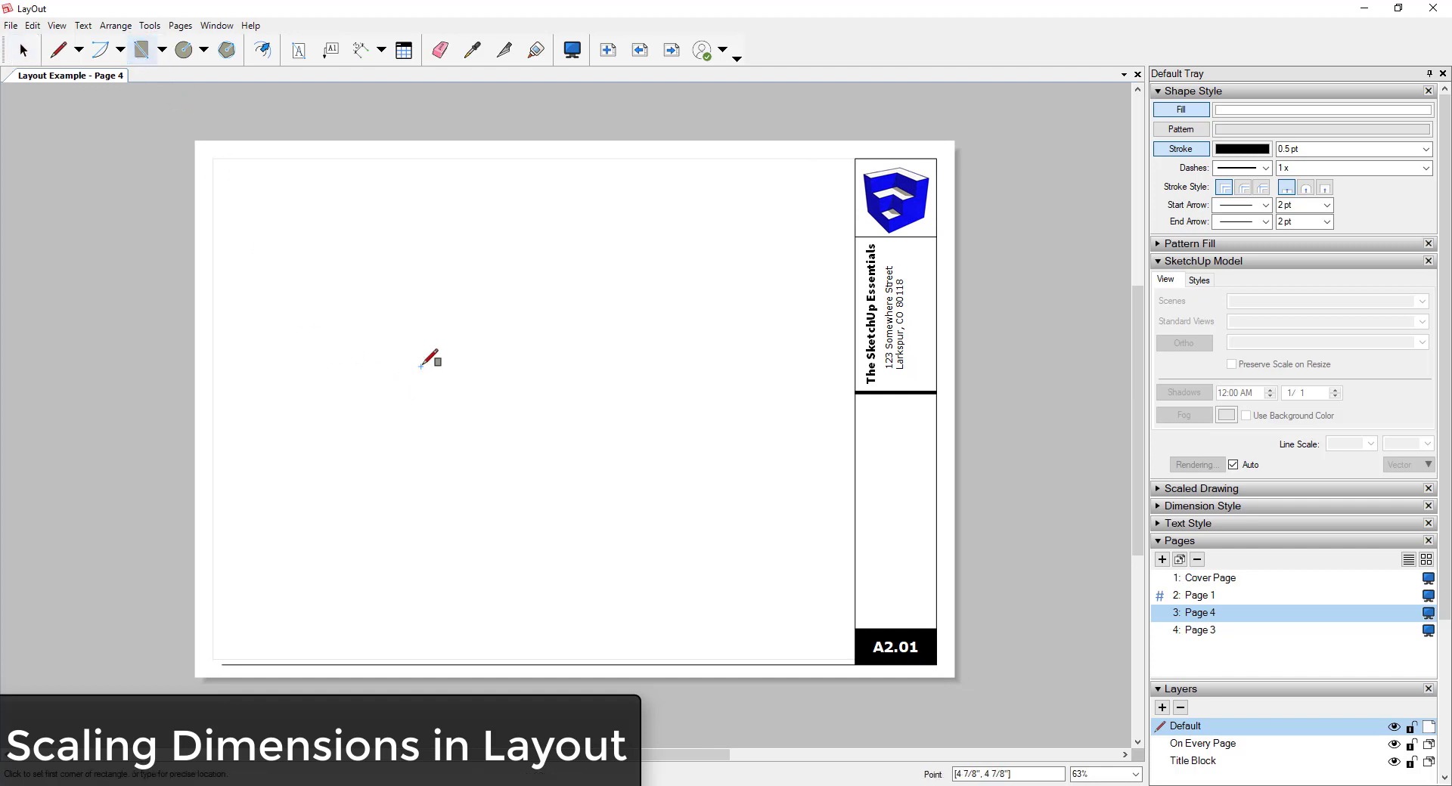
mouse_move(422, 366)
left_mouse_down()
mouse_move(504, 426)
mouse_move(593, 438)
left_mouse_up()
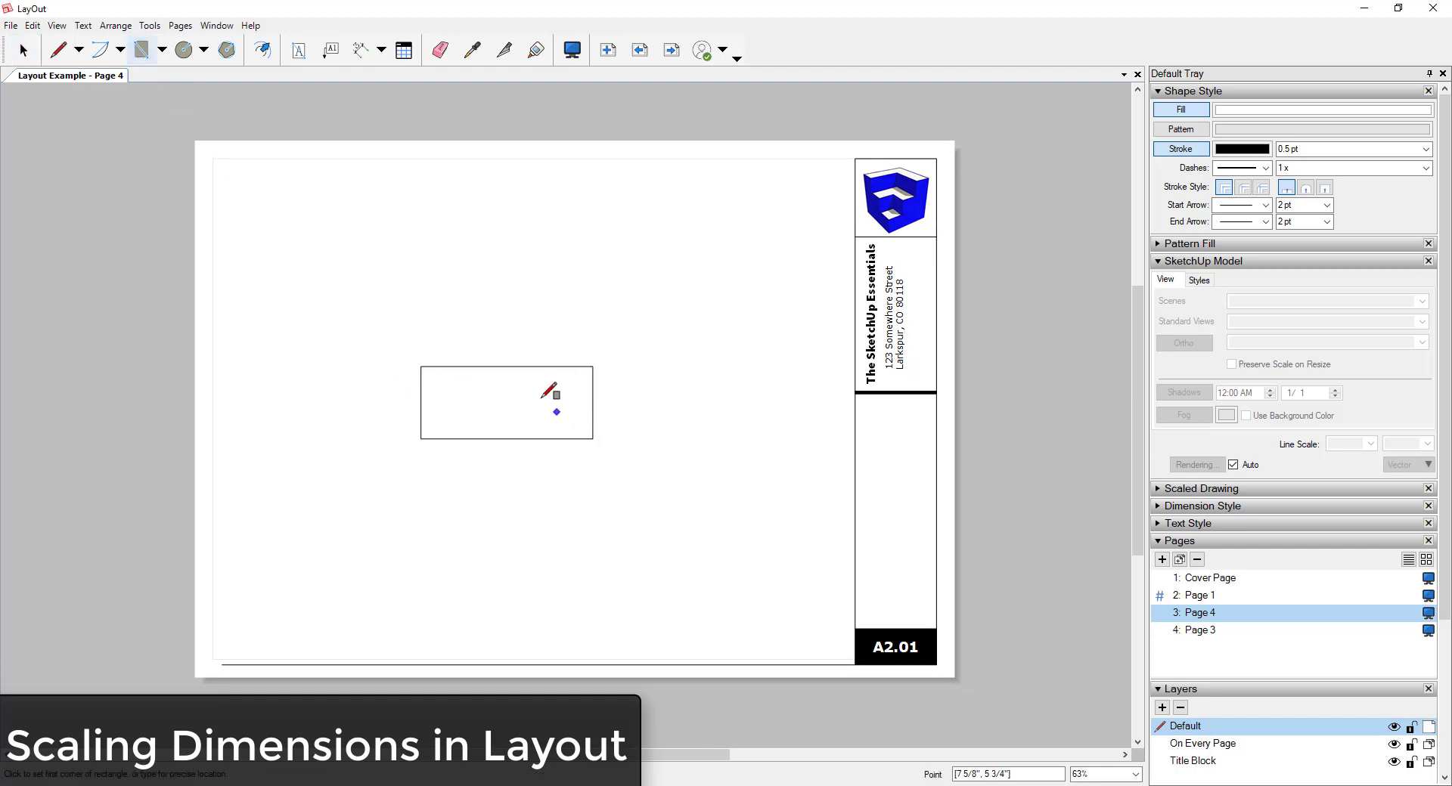
scroll(541, 397, "up", 5)
key("space")
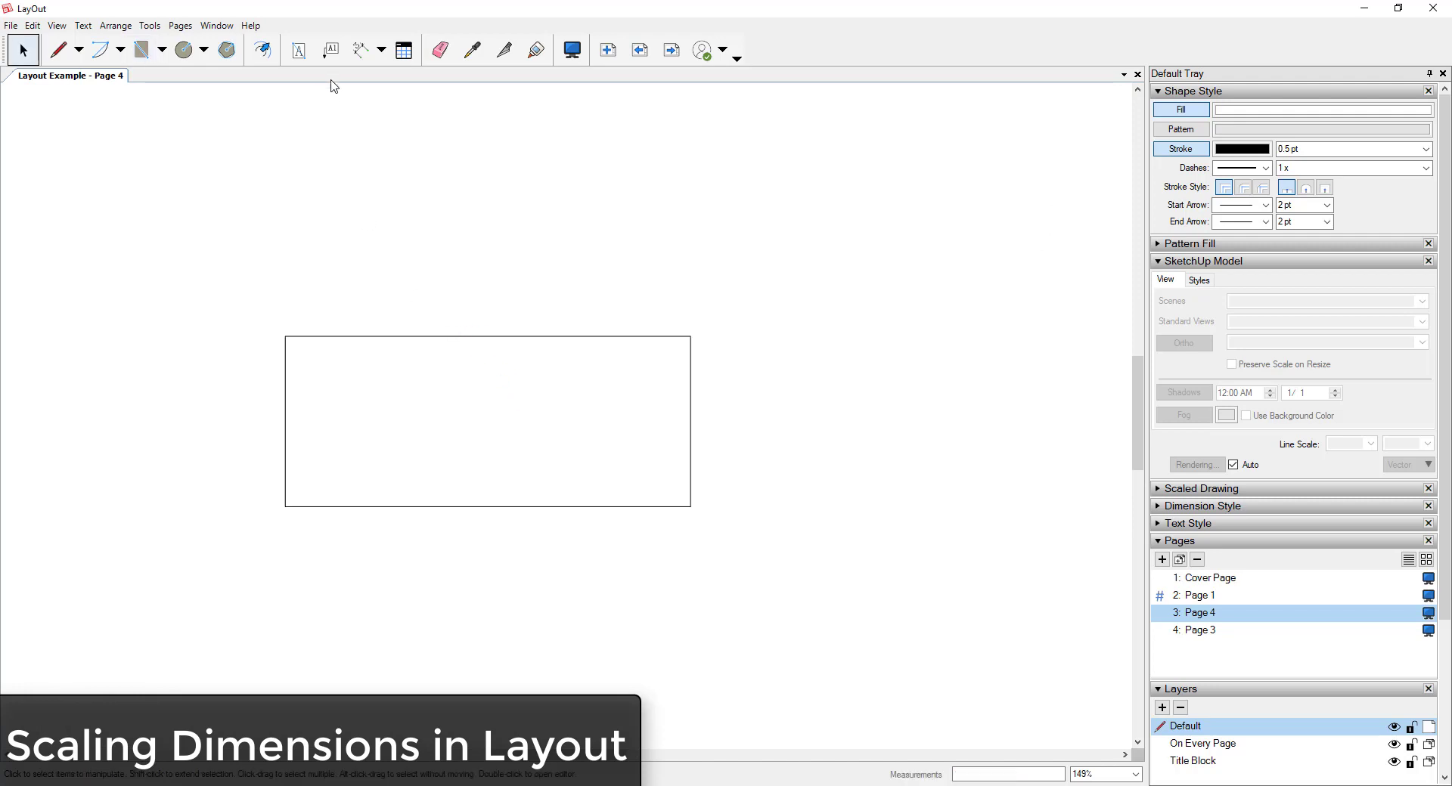
left_click(365, 59)
left_click(285, 337)
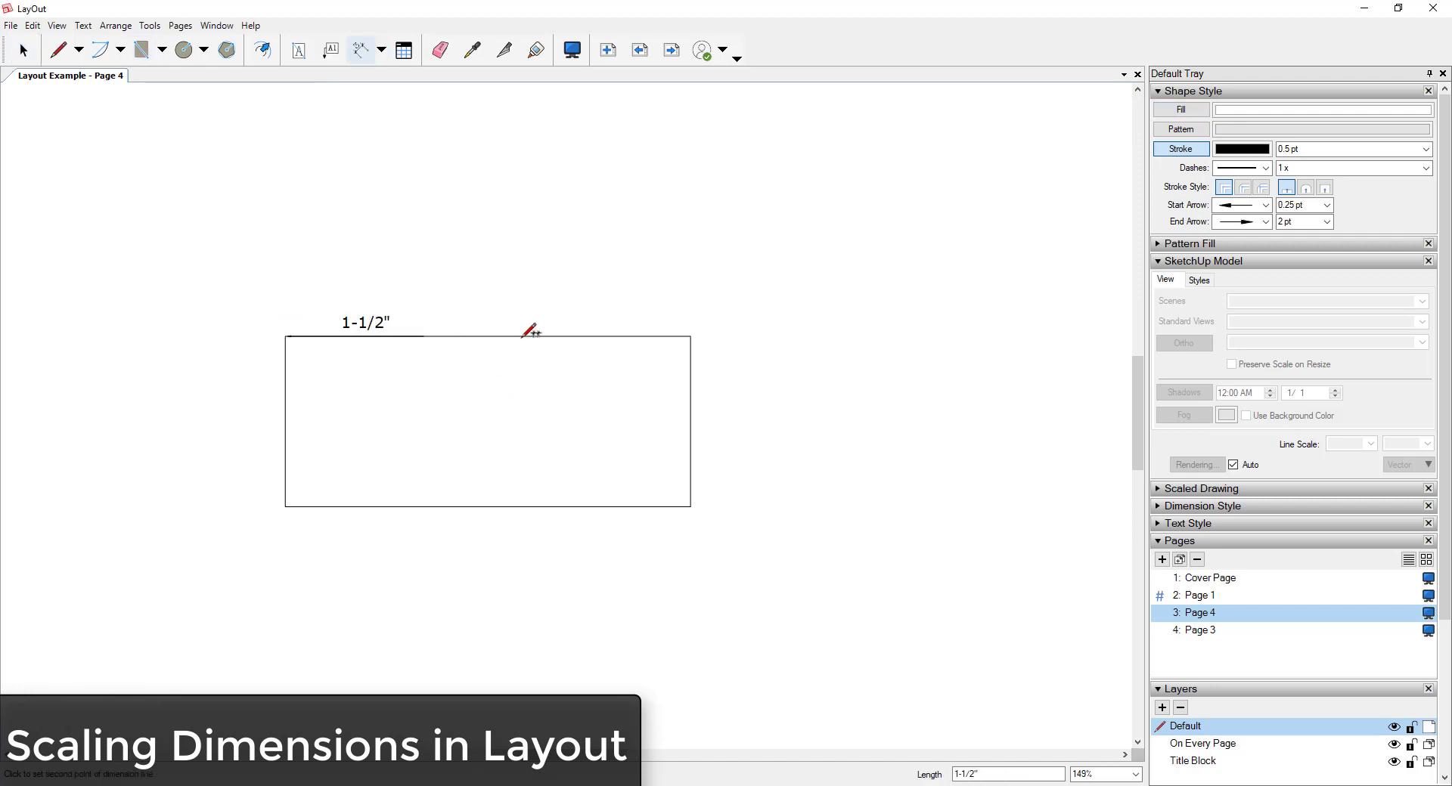
left_click(690, 336)
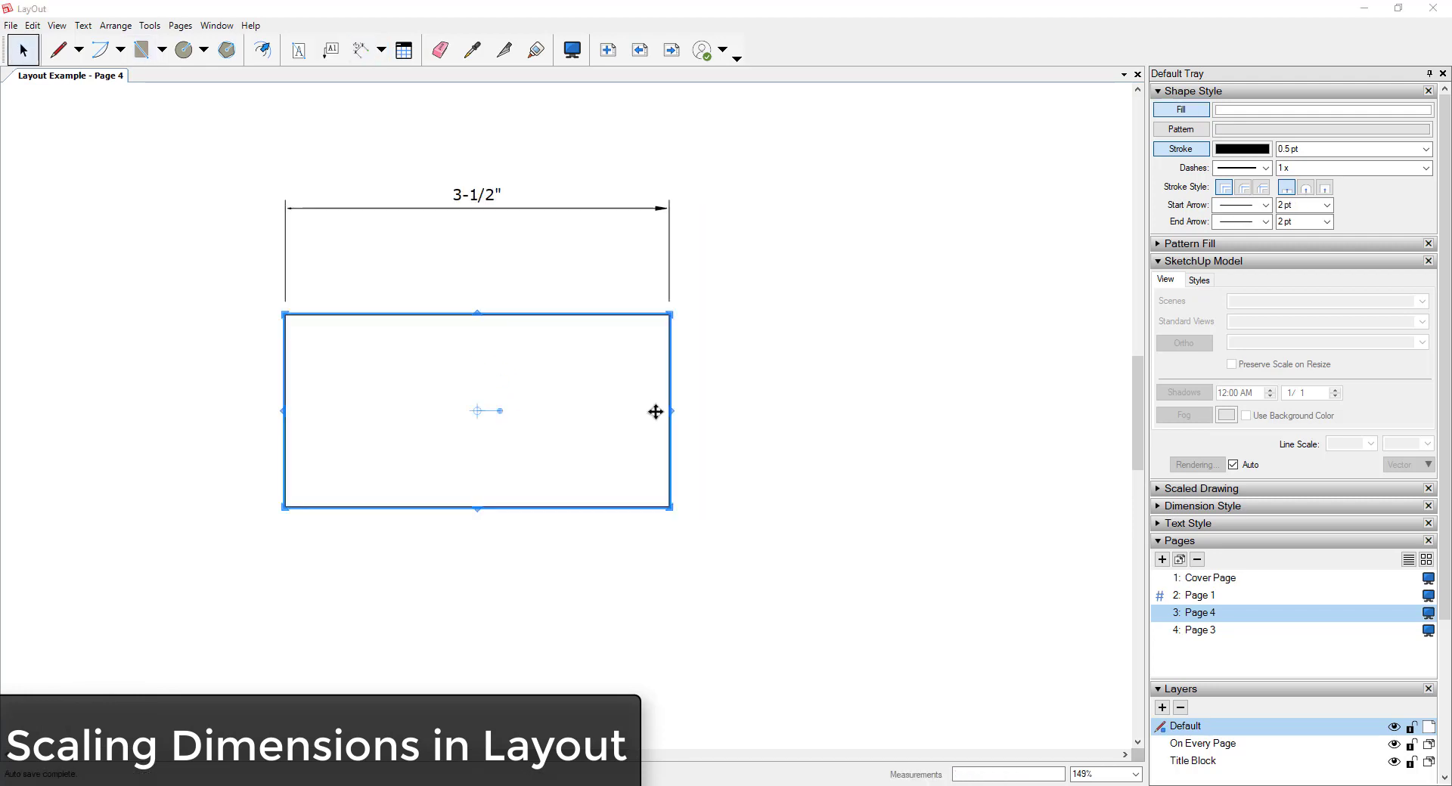
Narrow the rectangle so its dimension updates to 2-3/4", and show the grid.
left_click_drag(671, 413, 614, 393)
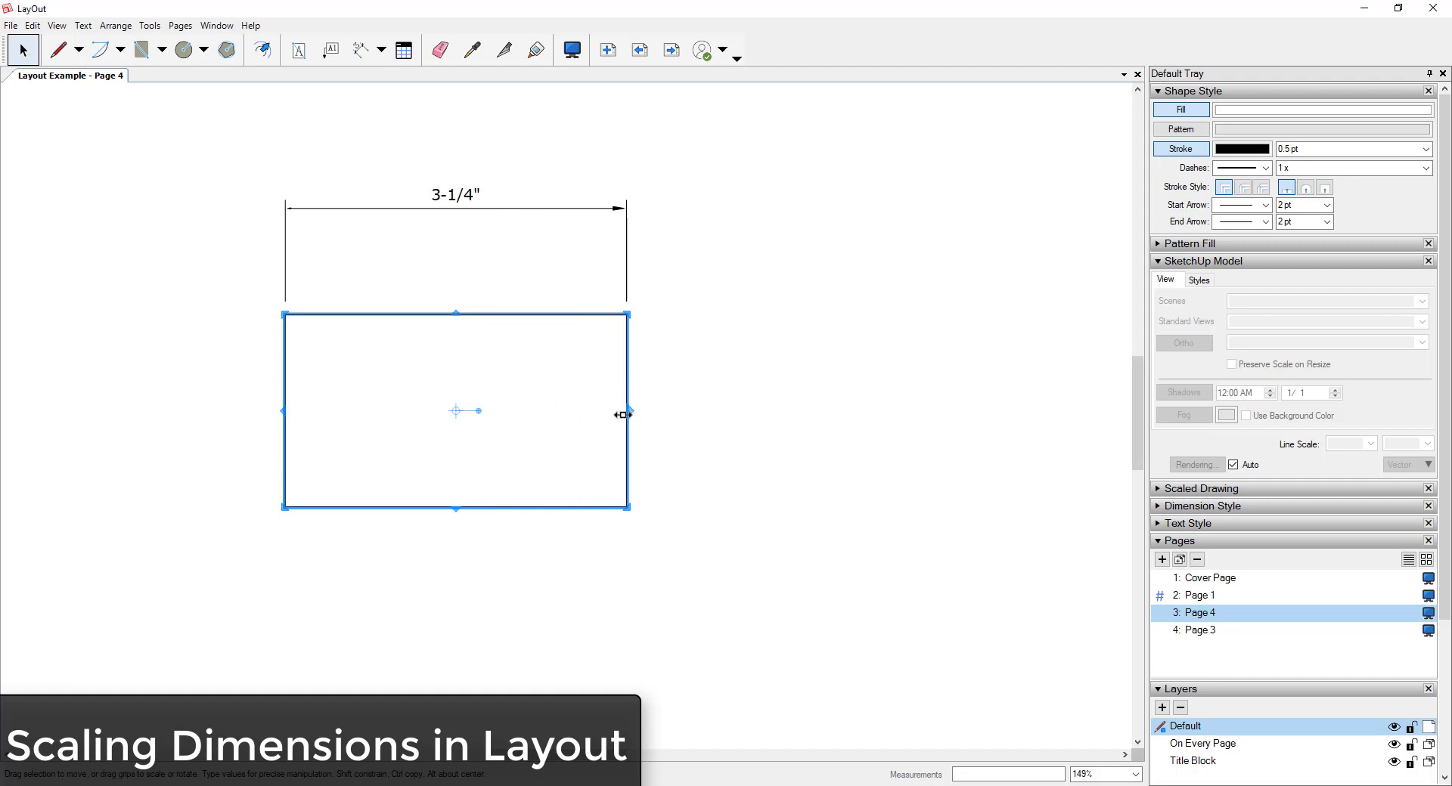
mouse_move(621, 415)
left_mouse_down()
mouse_move(478, 414)
mouse_move(627, 414)
left_mouse_up()
left_click(57, 25)
left_click(76, 100)
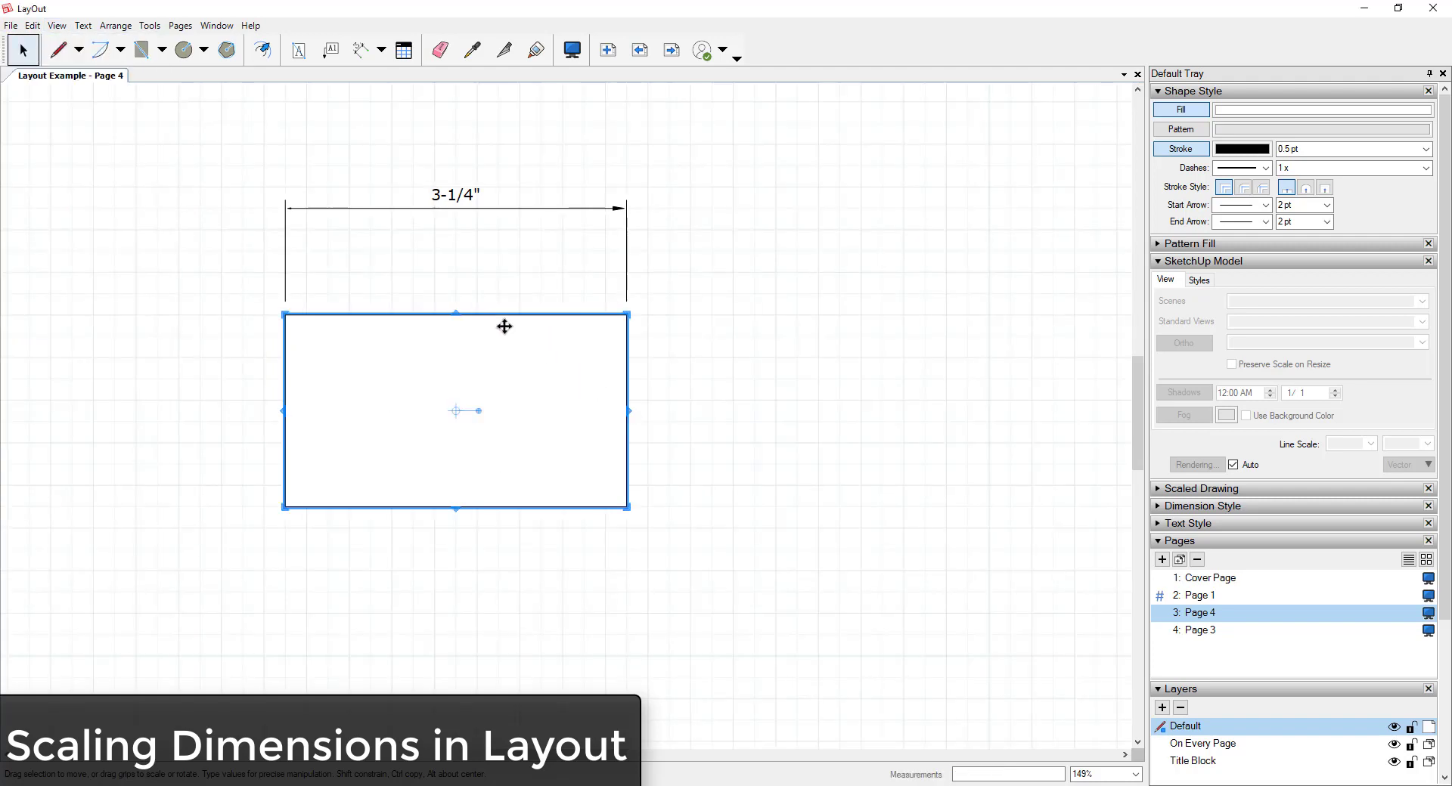
Resize the rectangle's height from its top edge, then select it.
left_click_drag(456, 313, 469, 420)
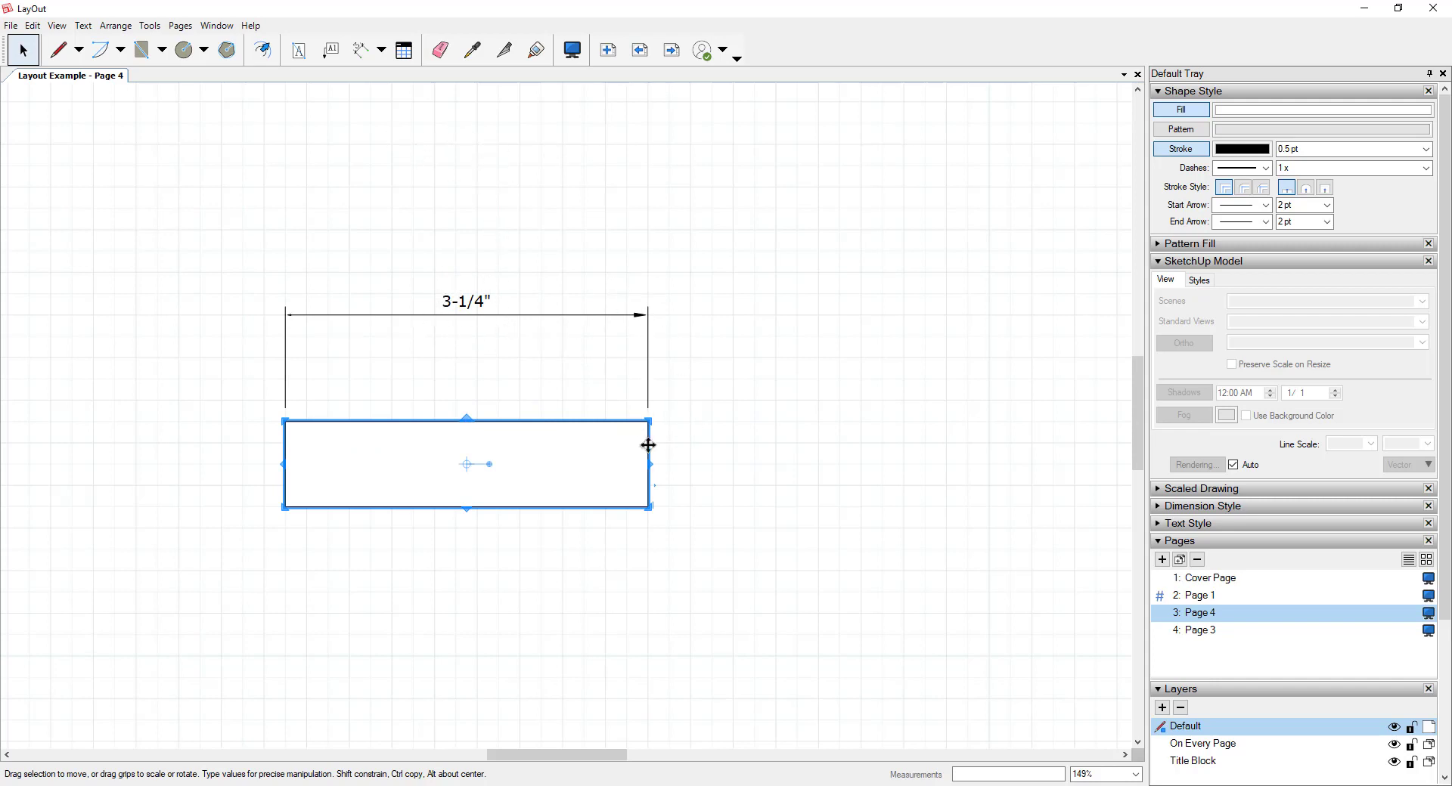
left_click_drag(467, 412, 467, 331)
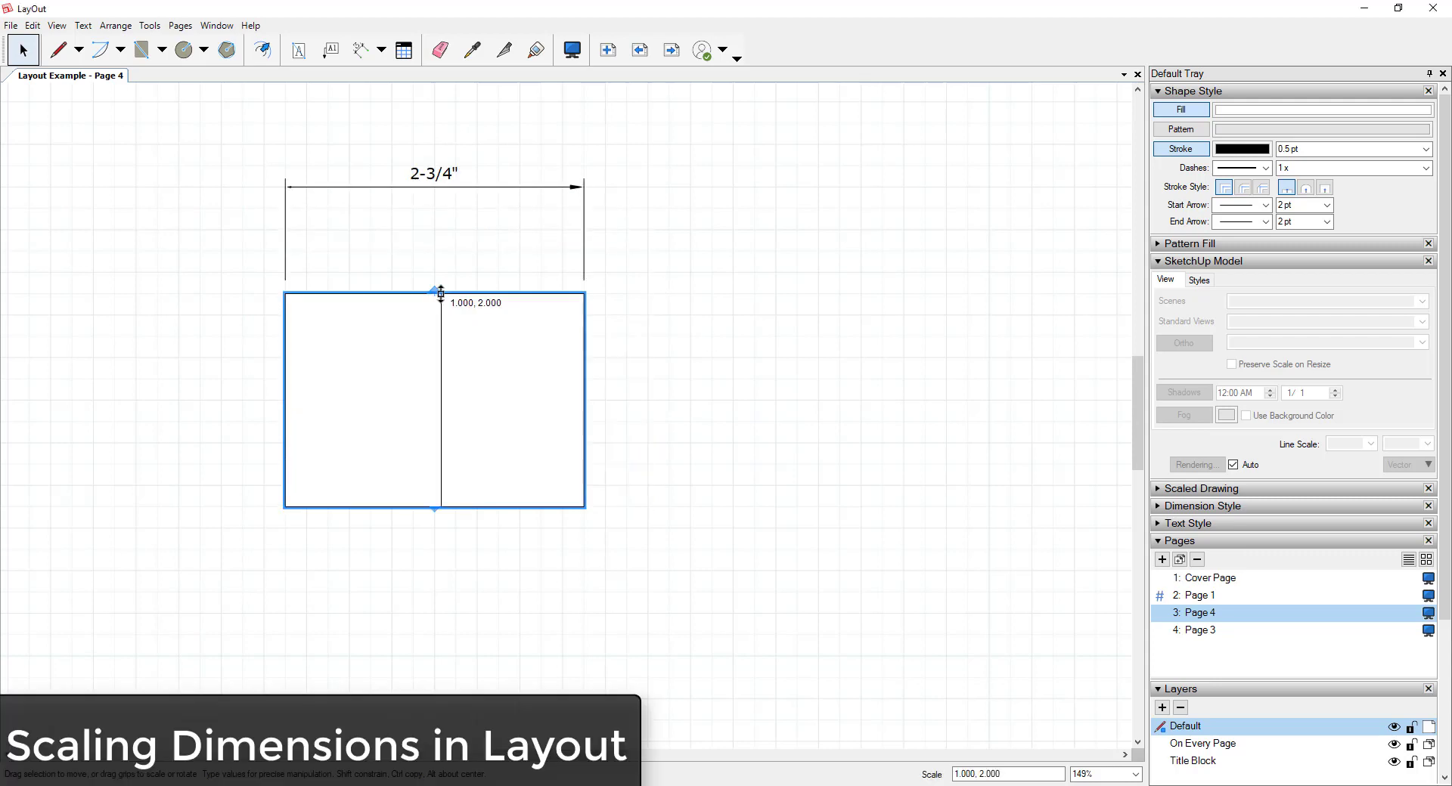
left_click_drag(441, 293, 434, 346)
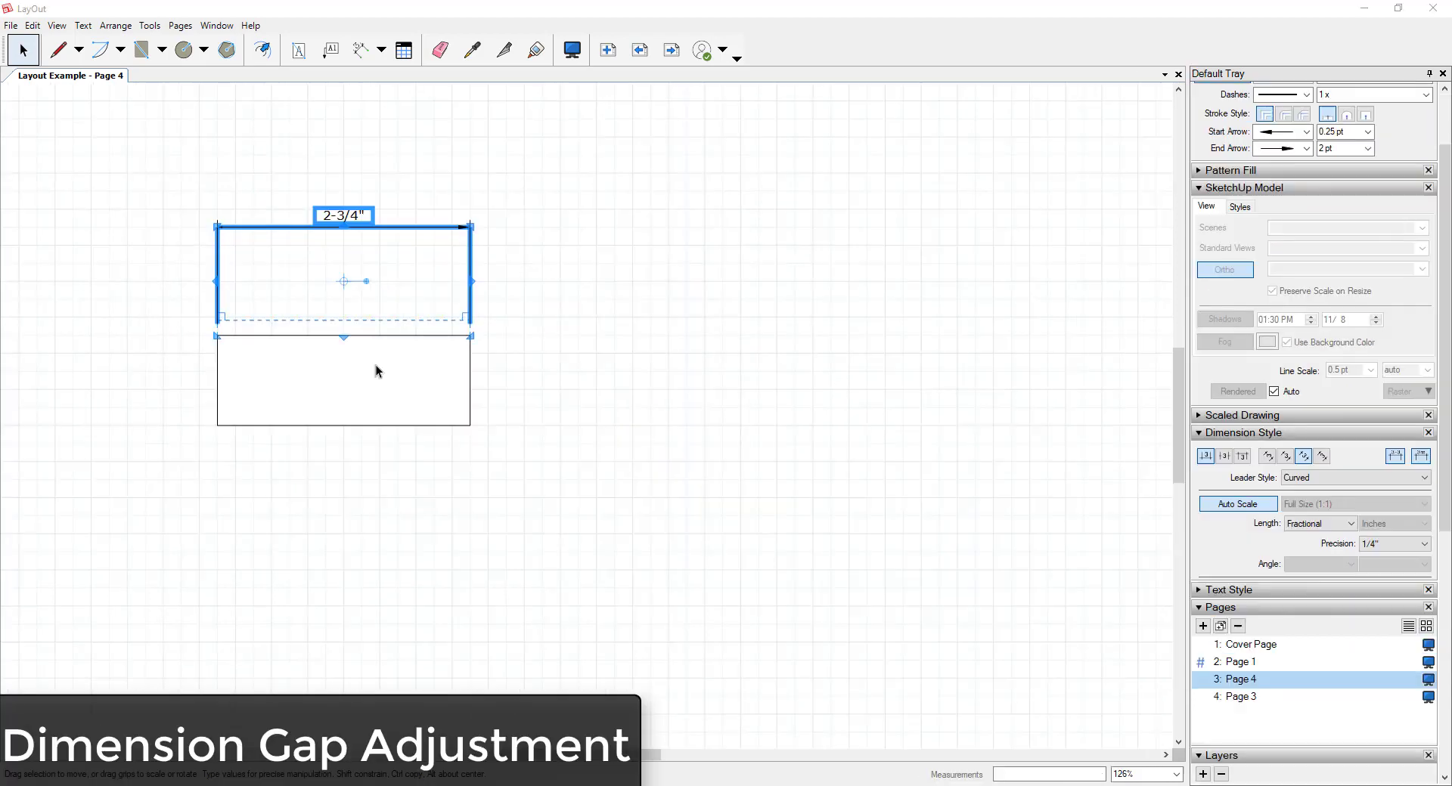
left_click(456, 371)
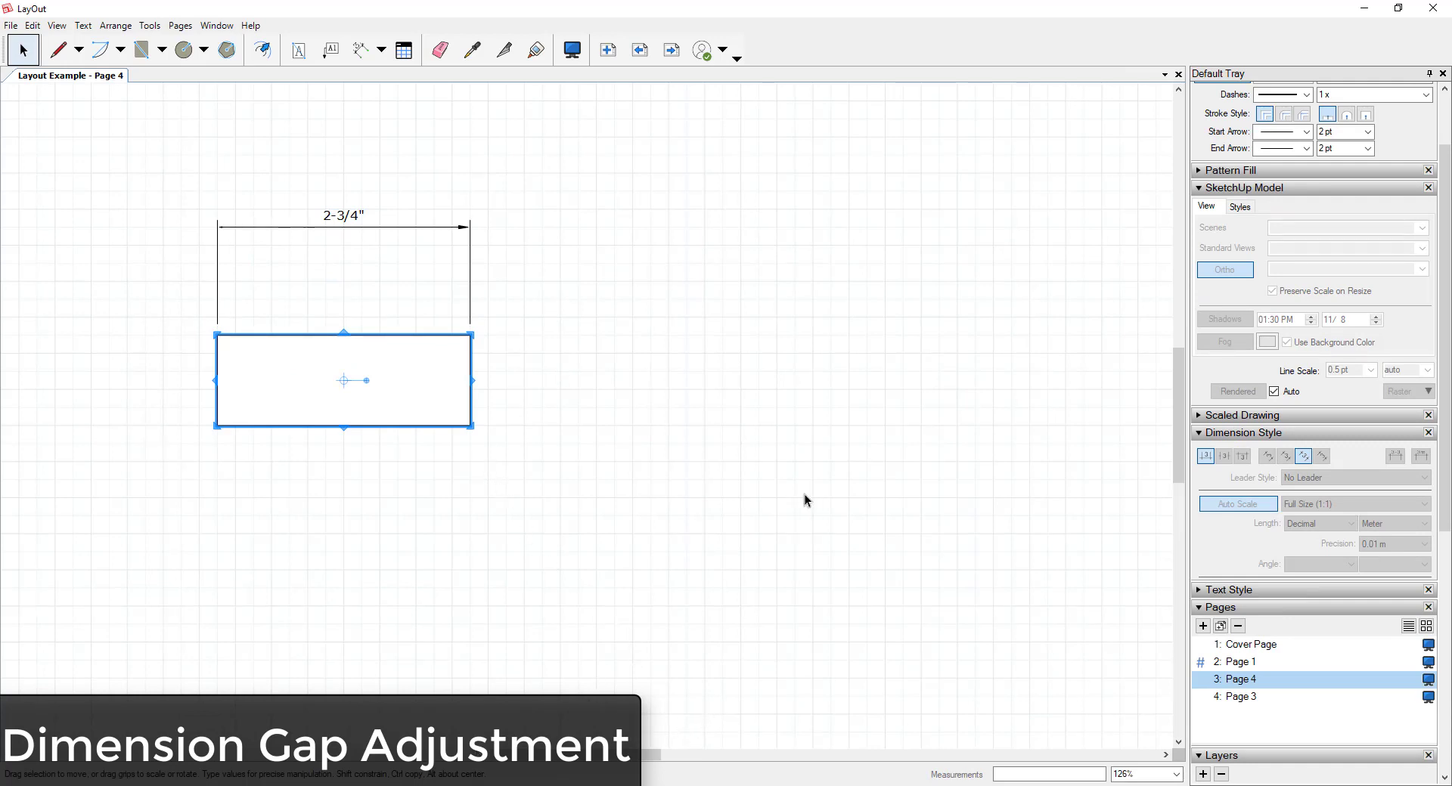
Change the 2-3/4" dimension's extension-line Start gap from 0.125" to 0.5", then 1".
left_click(470, 294)
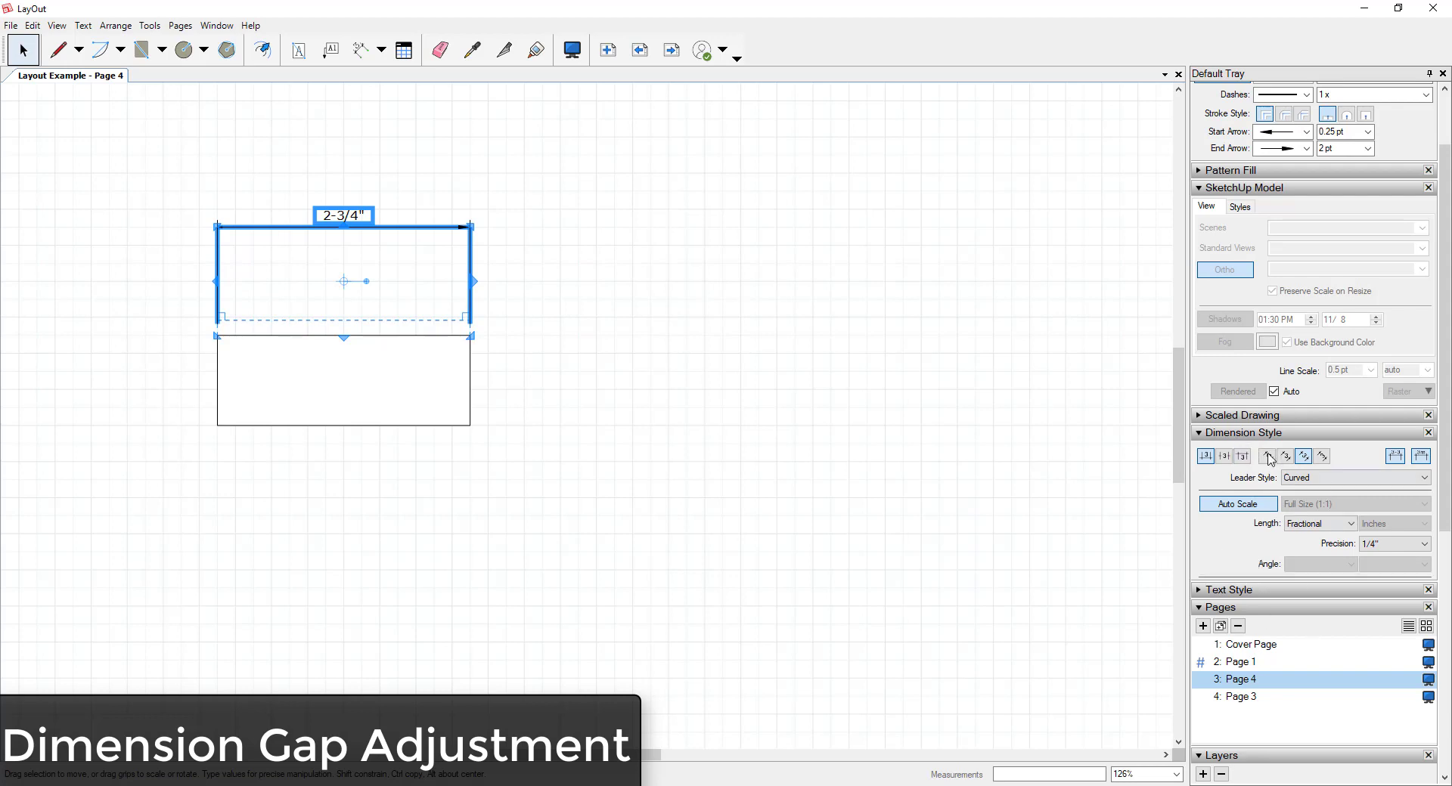
left_click(1273, 579)
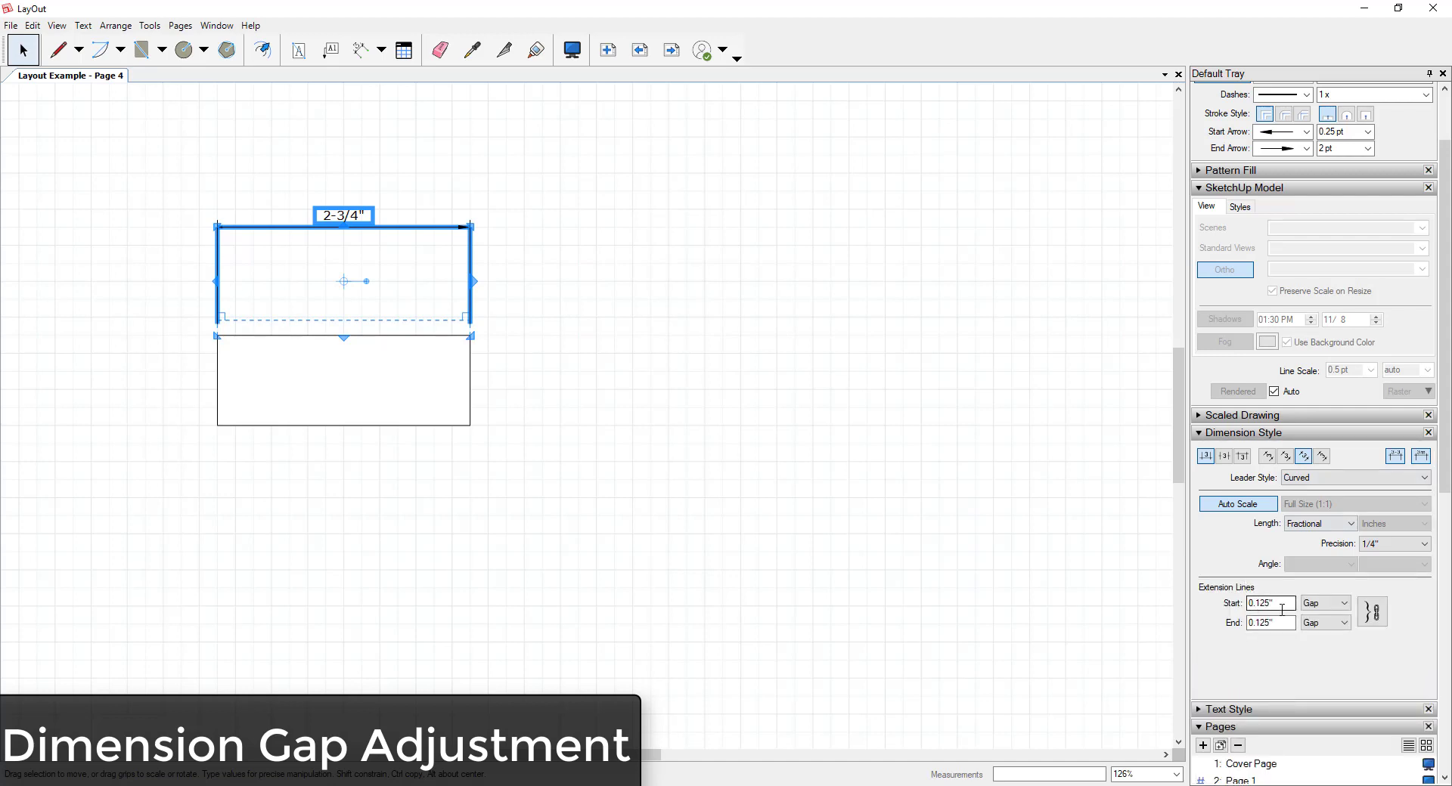
left_click_drag(1289, 603, 1221, 611)
type("0.5")
key("Return")
left_click_drag(1277, 609, 1234, 603)
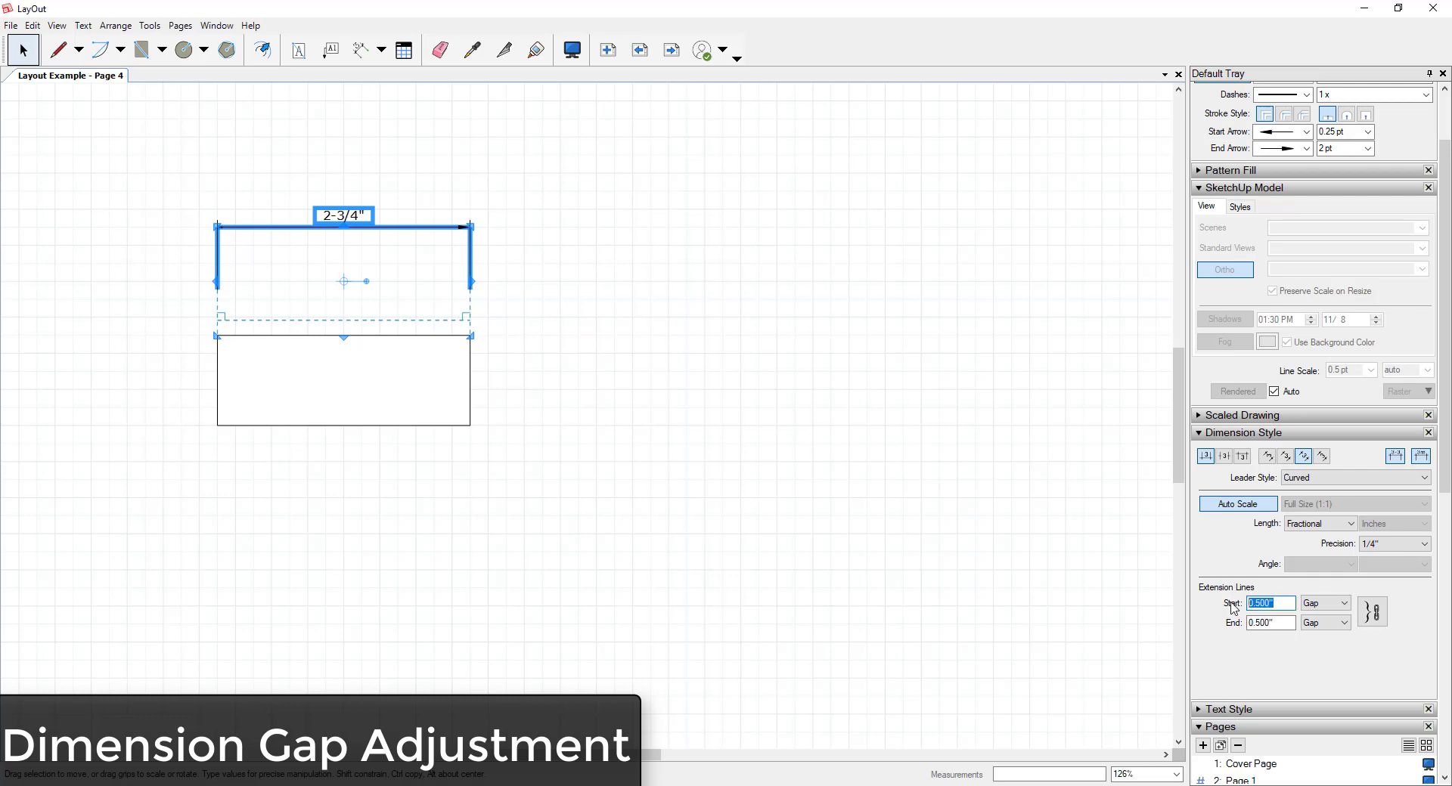
type("1")
key("Return")
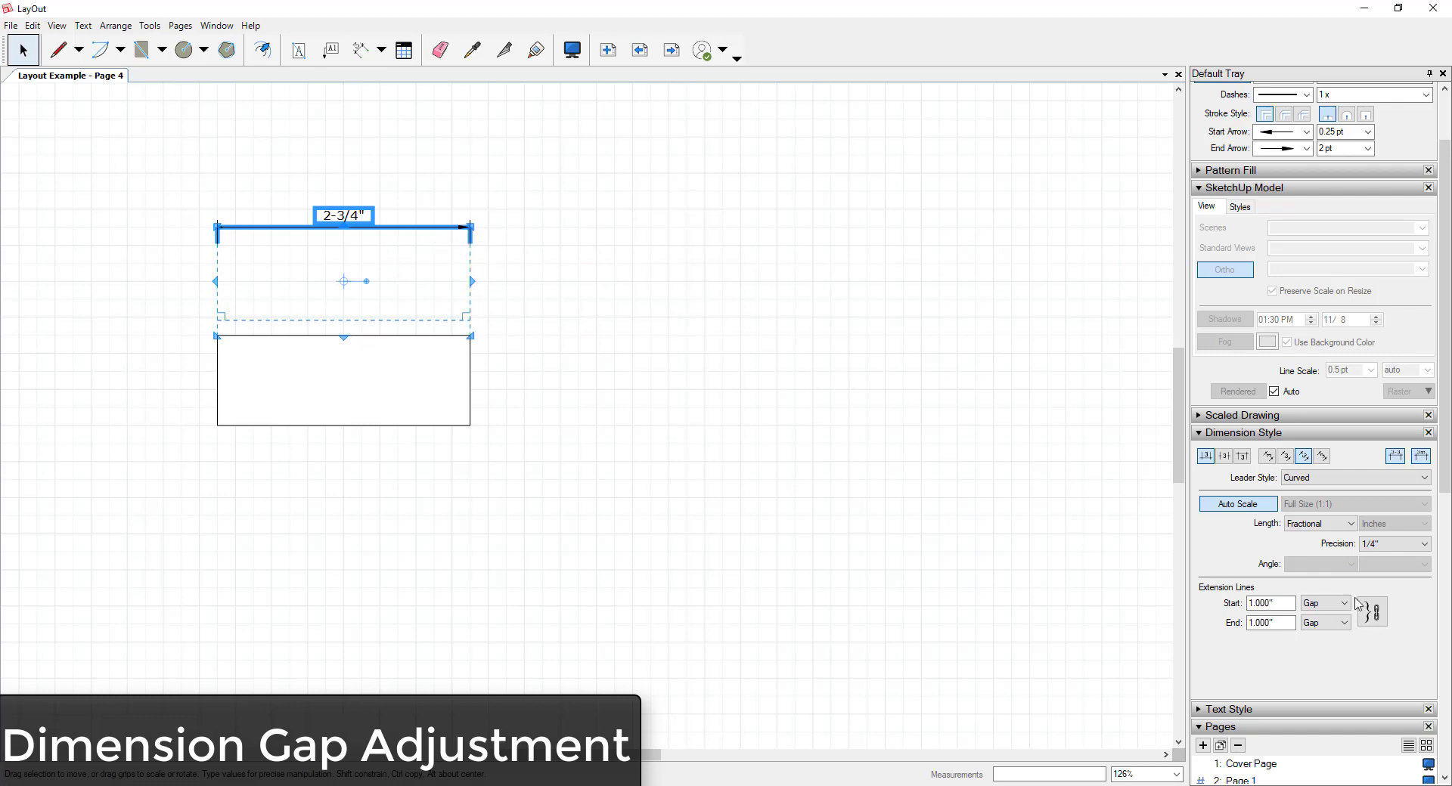
key("Return")
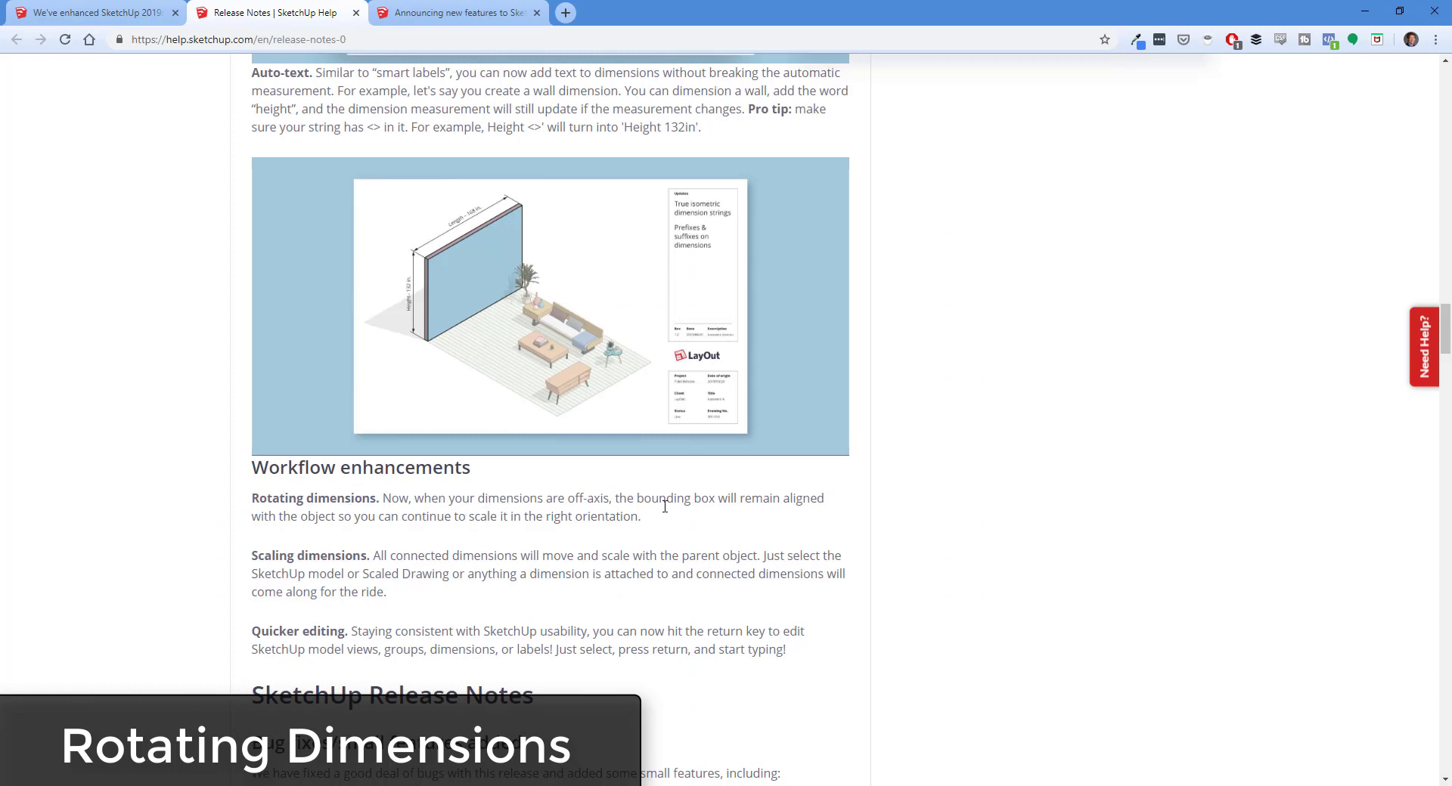
Highlight the sentence about rotating dimensions in the release notes.
left_click_drag(692, 499, 817, 499)
left_click(817, 500)
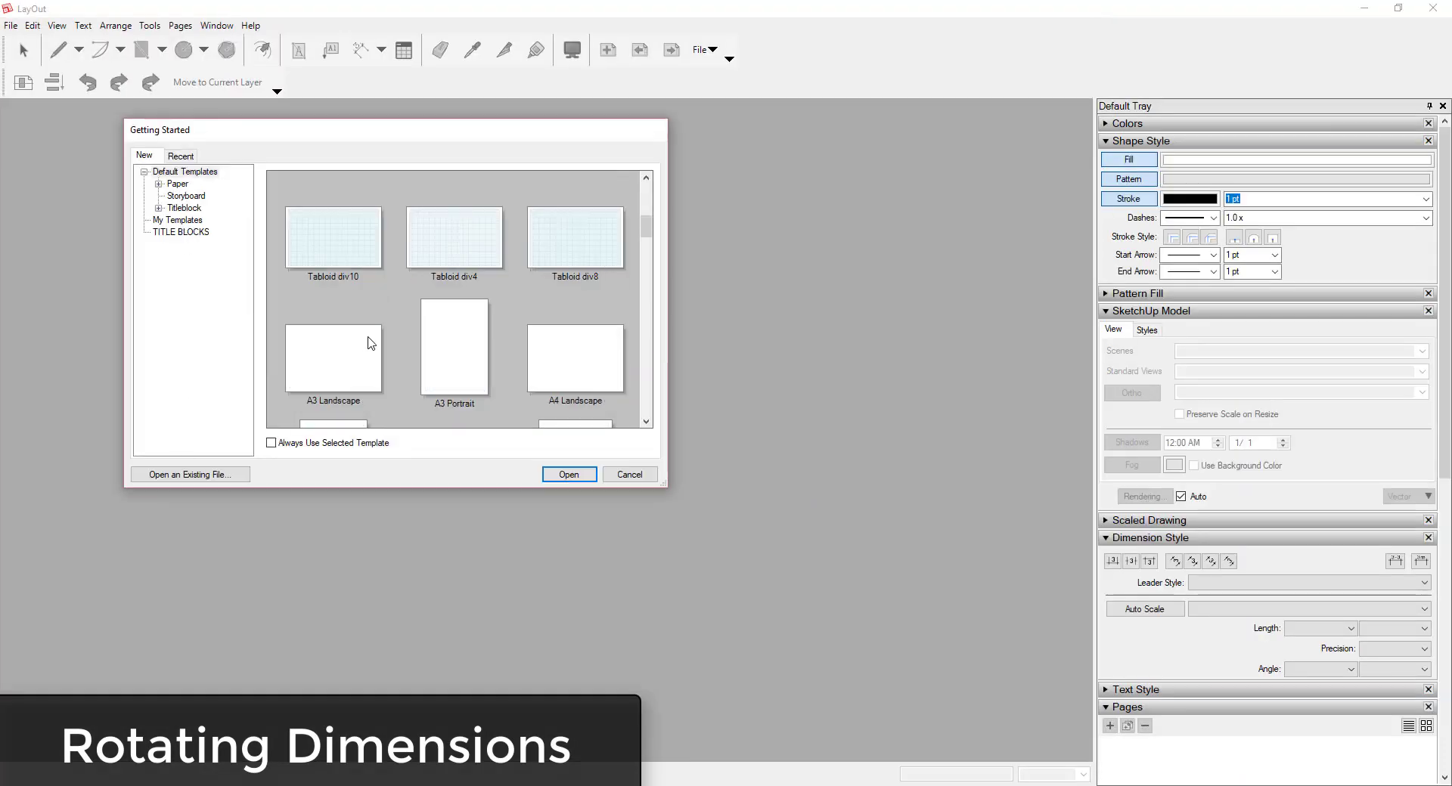
Start a blank A3 Landscape page and draw a rectangle on it.
double_click(366, 334)
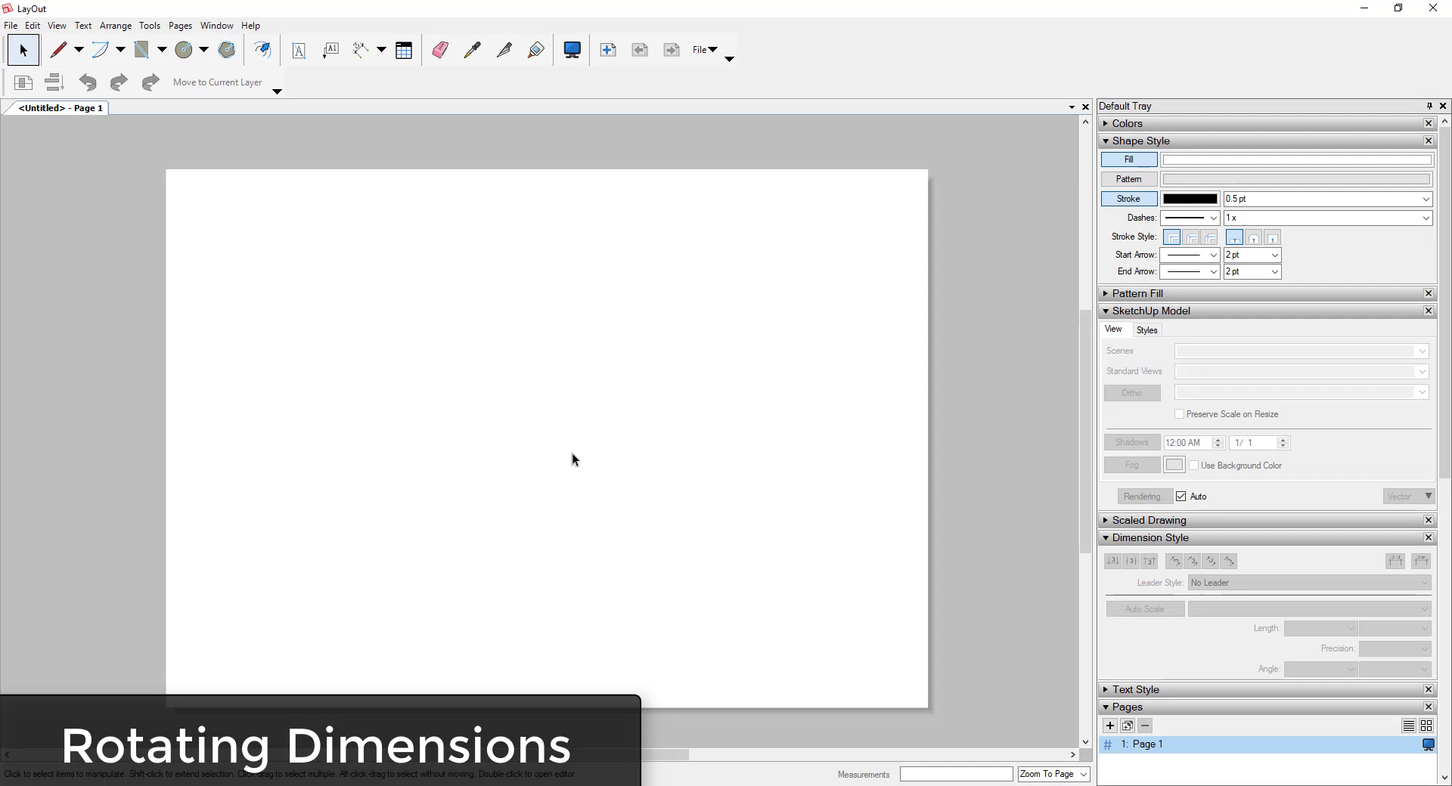
scroll(528, 433, "up", 1)
key("r")
left_click(454, 390)
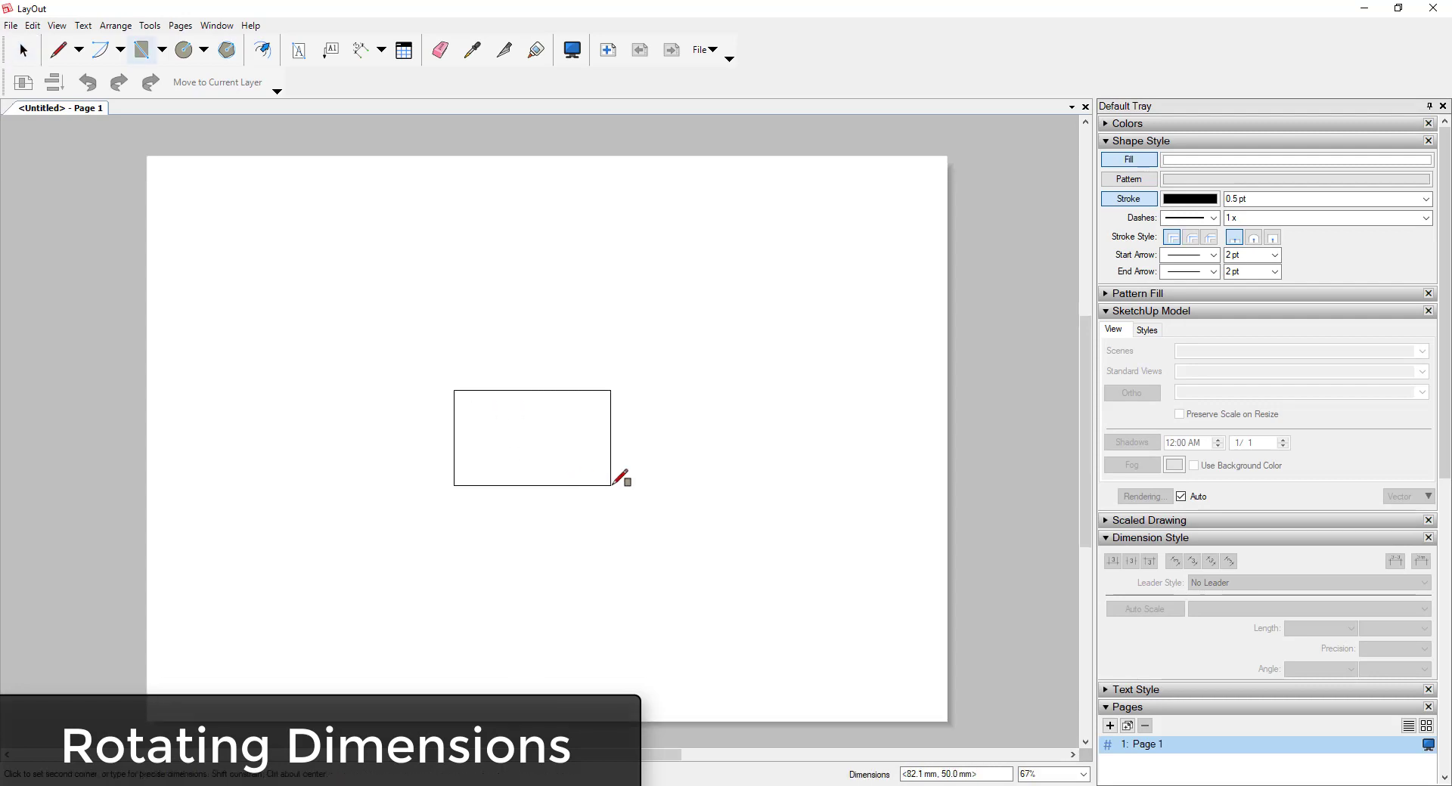
left_click(681, 479)
key("space")
left_click_drag(577, 434, 635, 446)
Dimension the rectangle's top edge and switch its length format to Architectural (4 1/2").
left_click(361, 51)
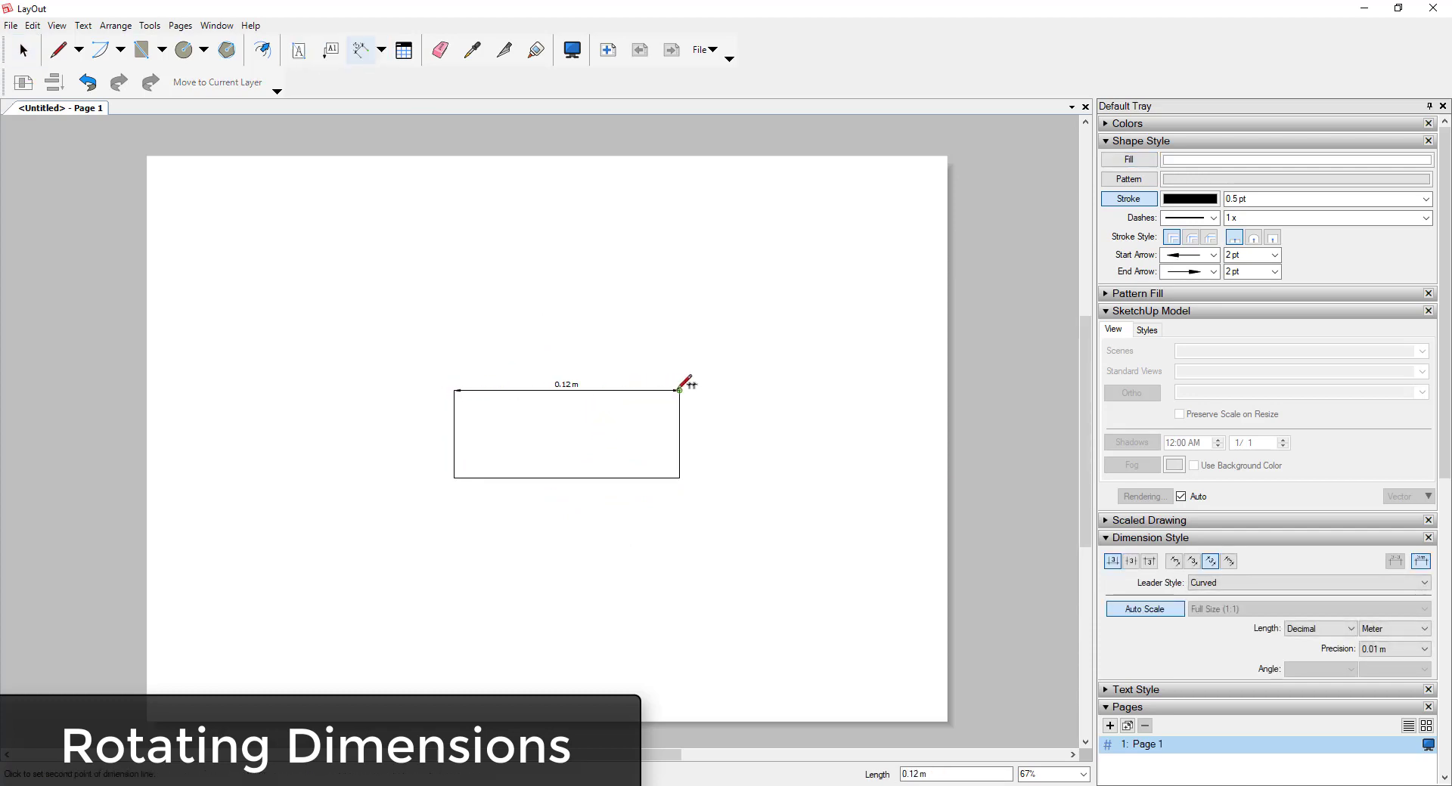
left_click(678, 345)
key("space")
left_click(580, 339)
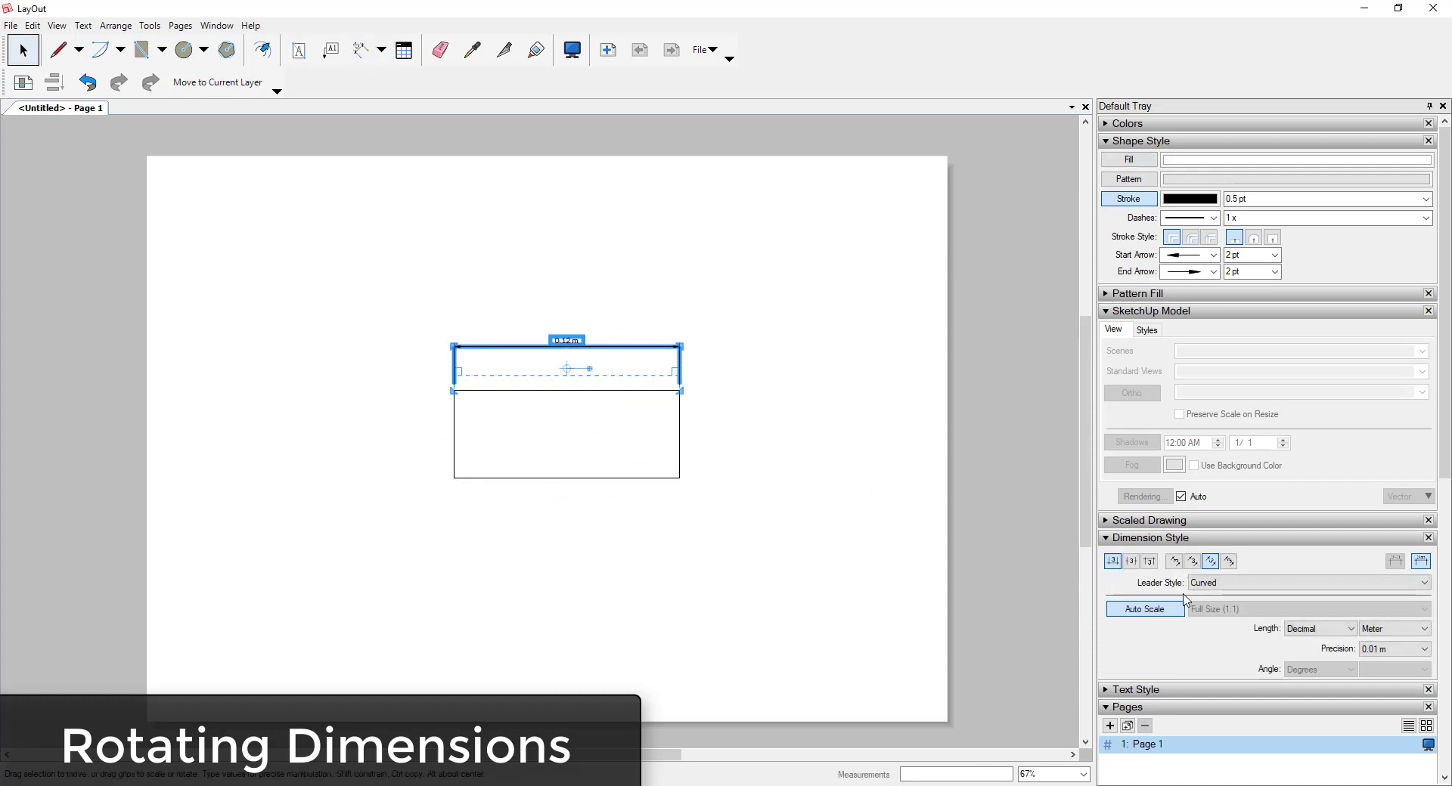
left_click(1317, 628)
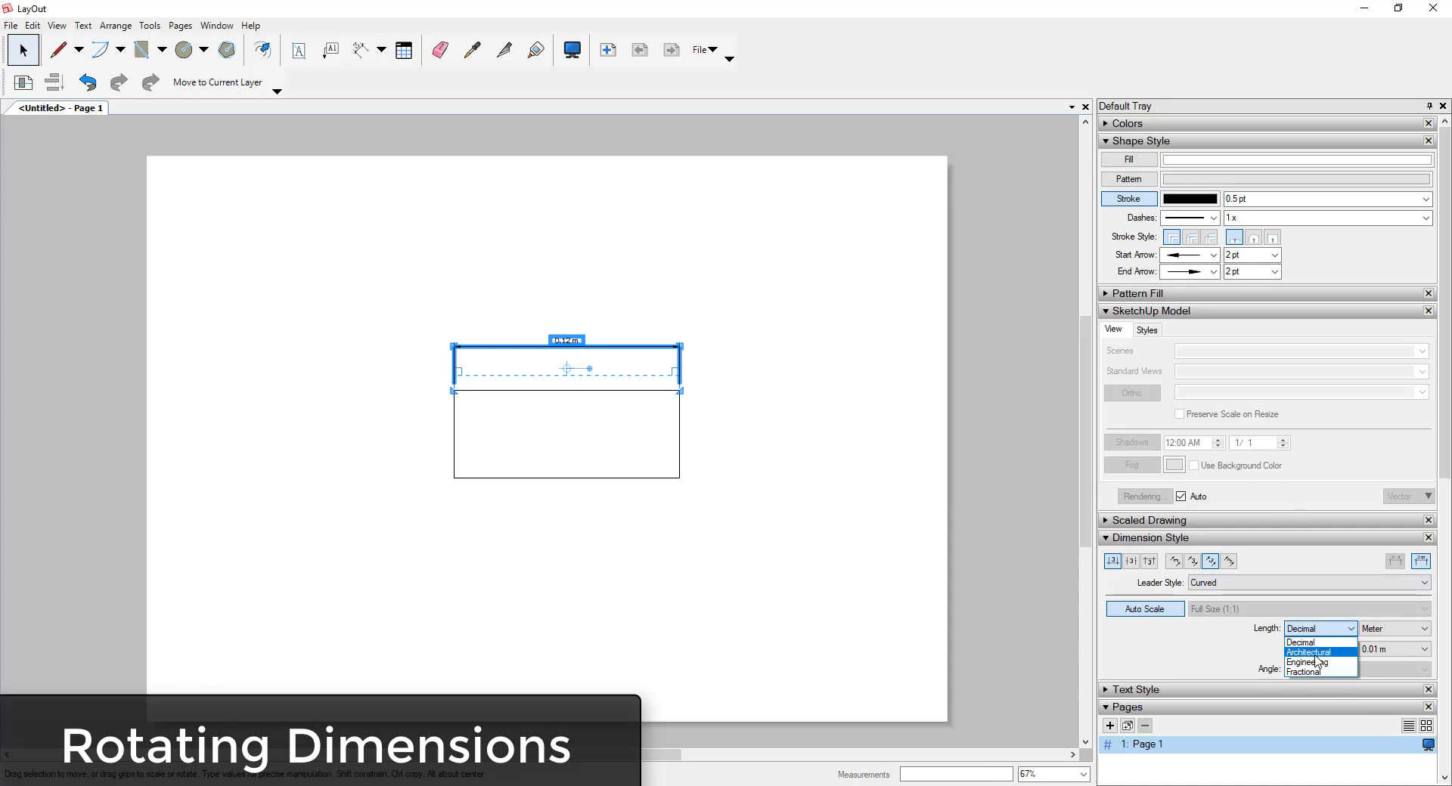
left_click(1316, 642)
left_click(789, 428)
scroll(669, 405, "up", 1)
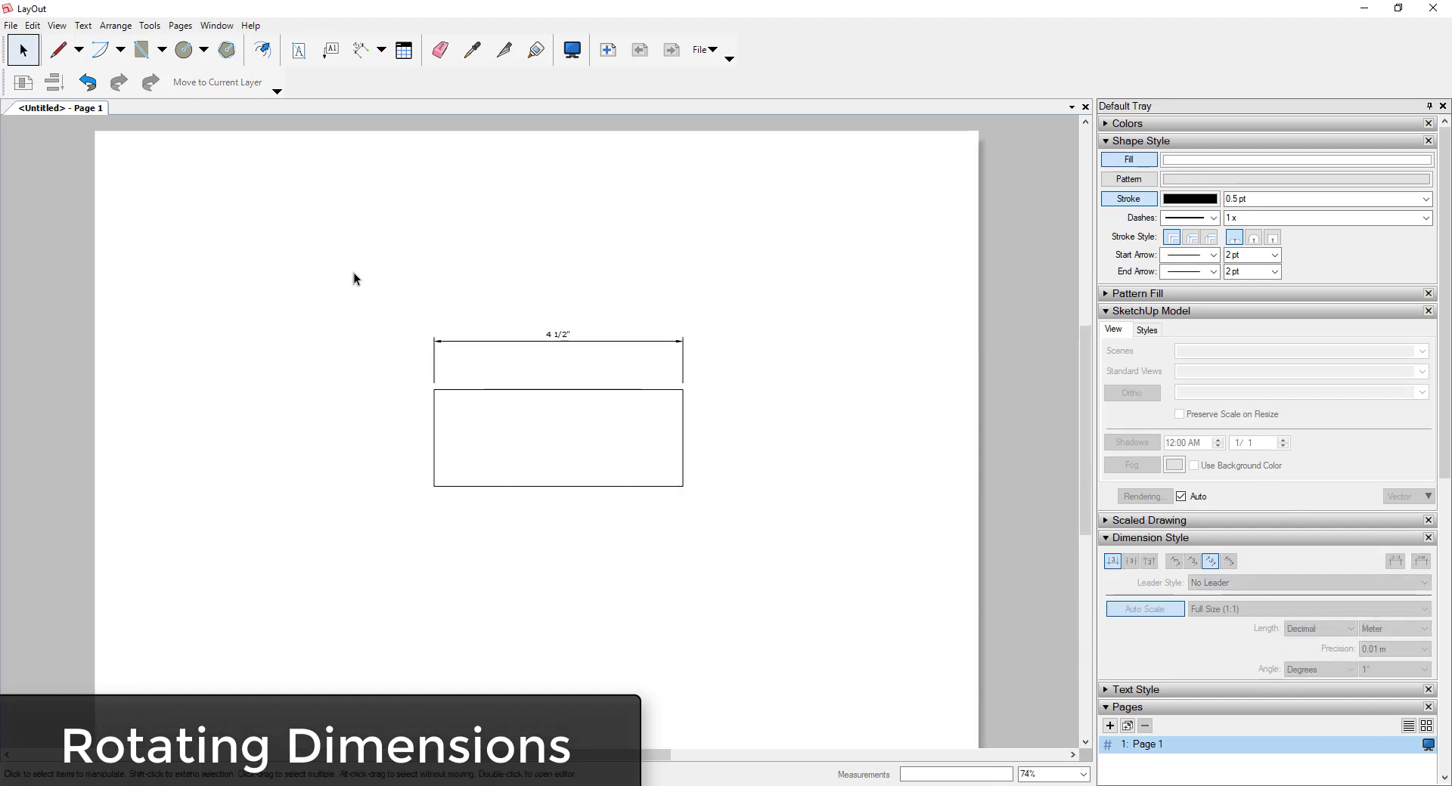
Rotate the rectangle and its 4 1/2" dimension together by about 45°.
left_click(556, 338)
left_click_drag(349, 254, 726, 559)
left_click_drag(581, 414, 763, 376)
left_click(728, 401)
Rescale the tilted dimension along its own angle, undoing an accidental move.
left_click(620, 375)
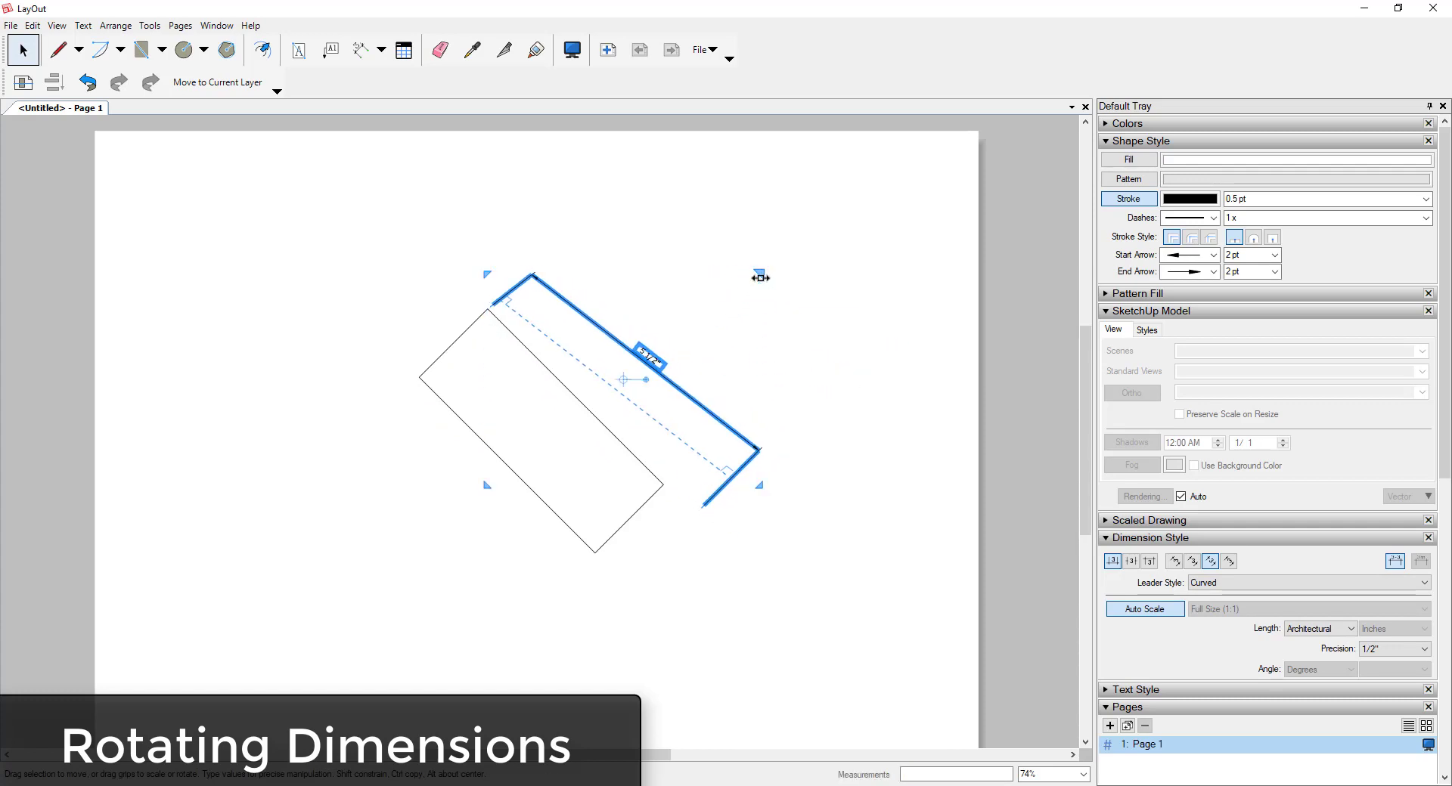
left_click_drag(760, 277, 800, 303)
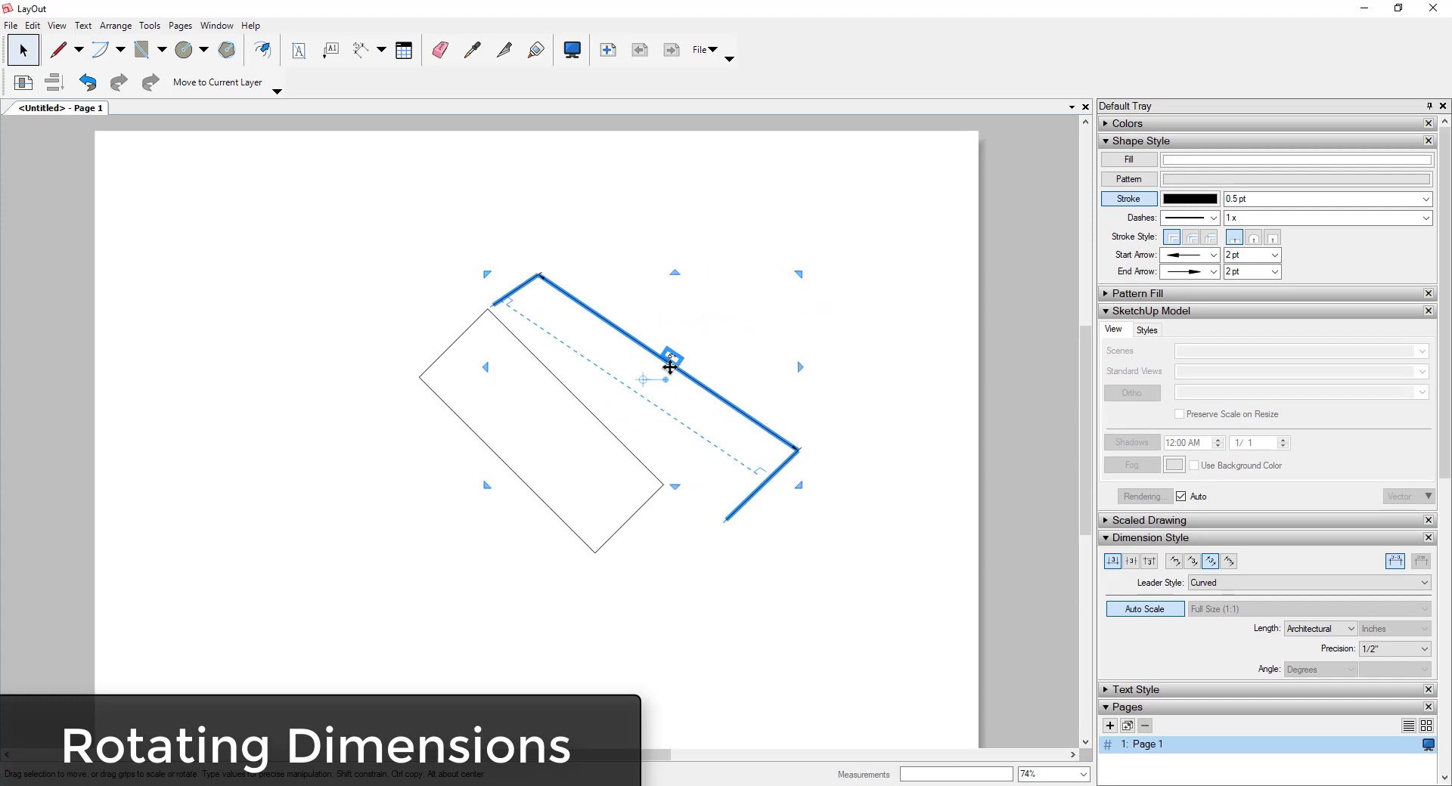
mouse_move(676, 274)
left_mouse_down()
mouse_move(677, 389)
mouse_move(677, 285)
mouse_move(693, 290)
left_mouse_up()
key("ctrl+z")
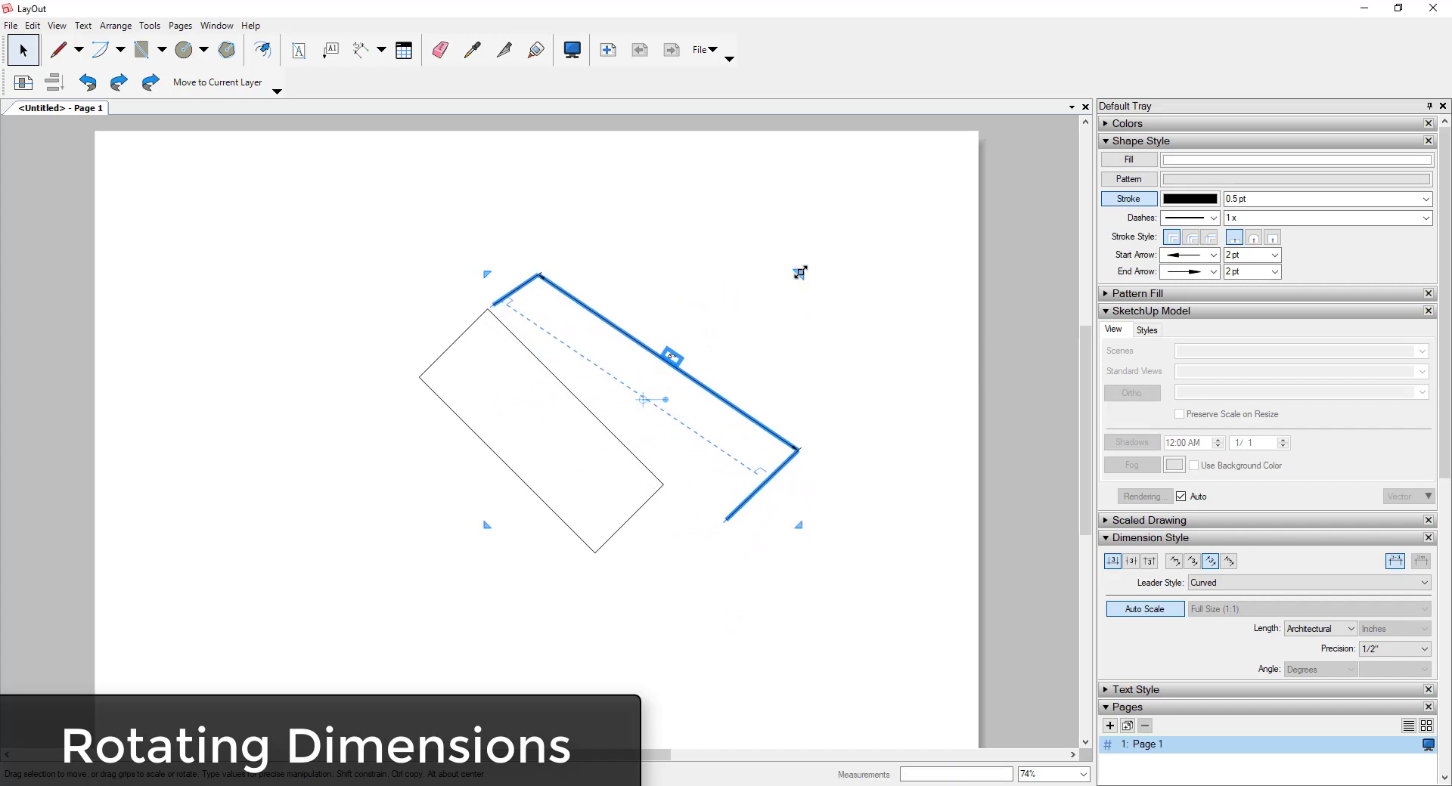
mouse_move(799, 273)
left_mouse_down()
mouse_move(687, 434)
mouse_move(658, 227)
mouse_move(707, 230)
mouse_move(784, 269)
left_mouse_up()
left_click(831, 399)
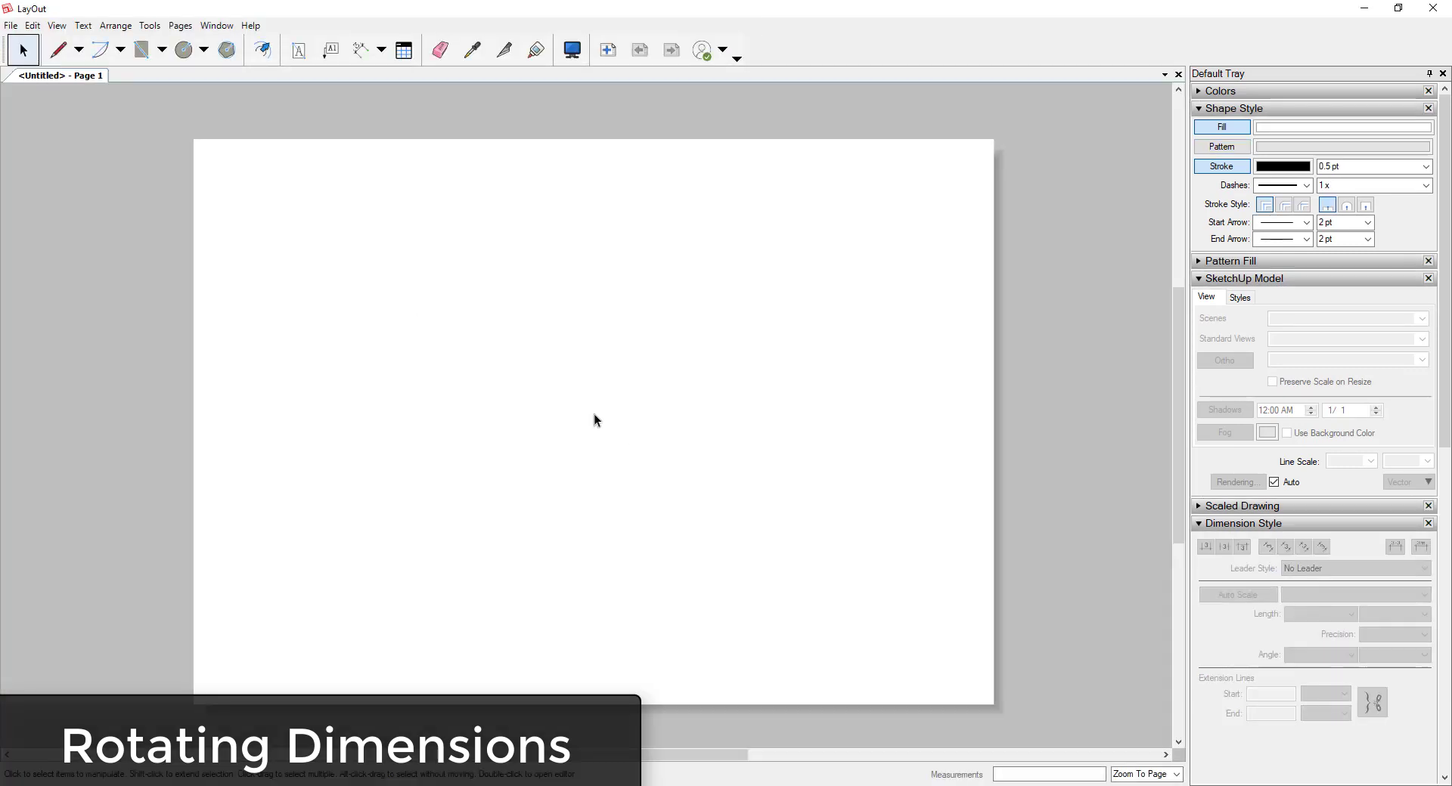
Draw a new rectangle near the centre of the page.
key("r")
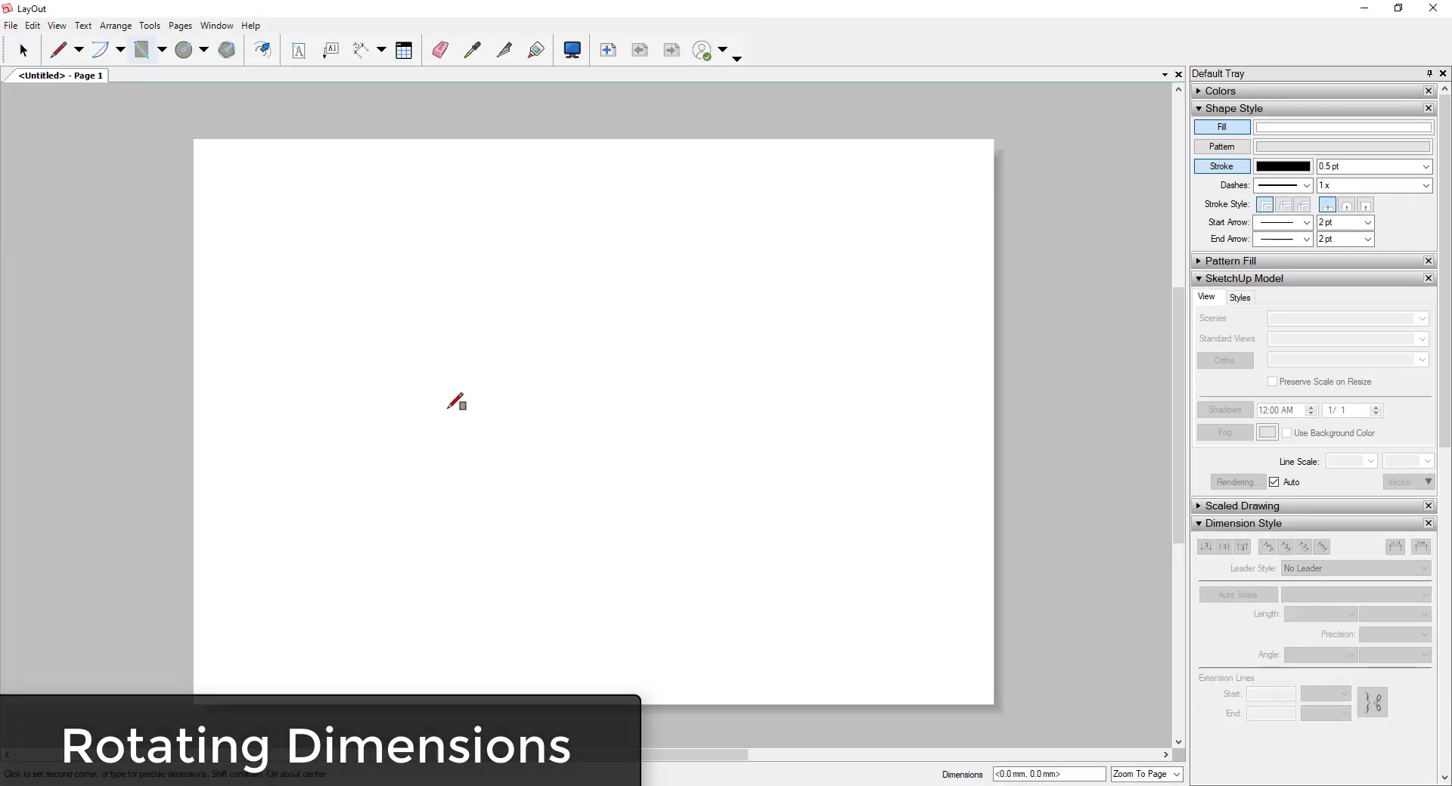
mouse_move(440, 398)
left_mouse_down()
mouse_move(668, 490)
mouse_move(693, 483)
mouse_move(662, 487)
left_mouse_up()
key("space")
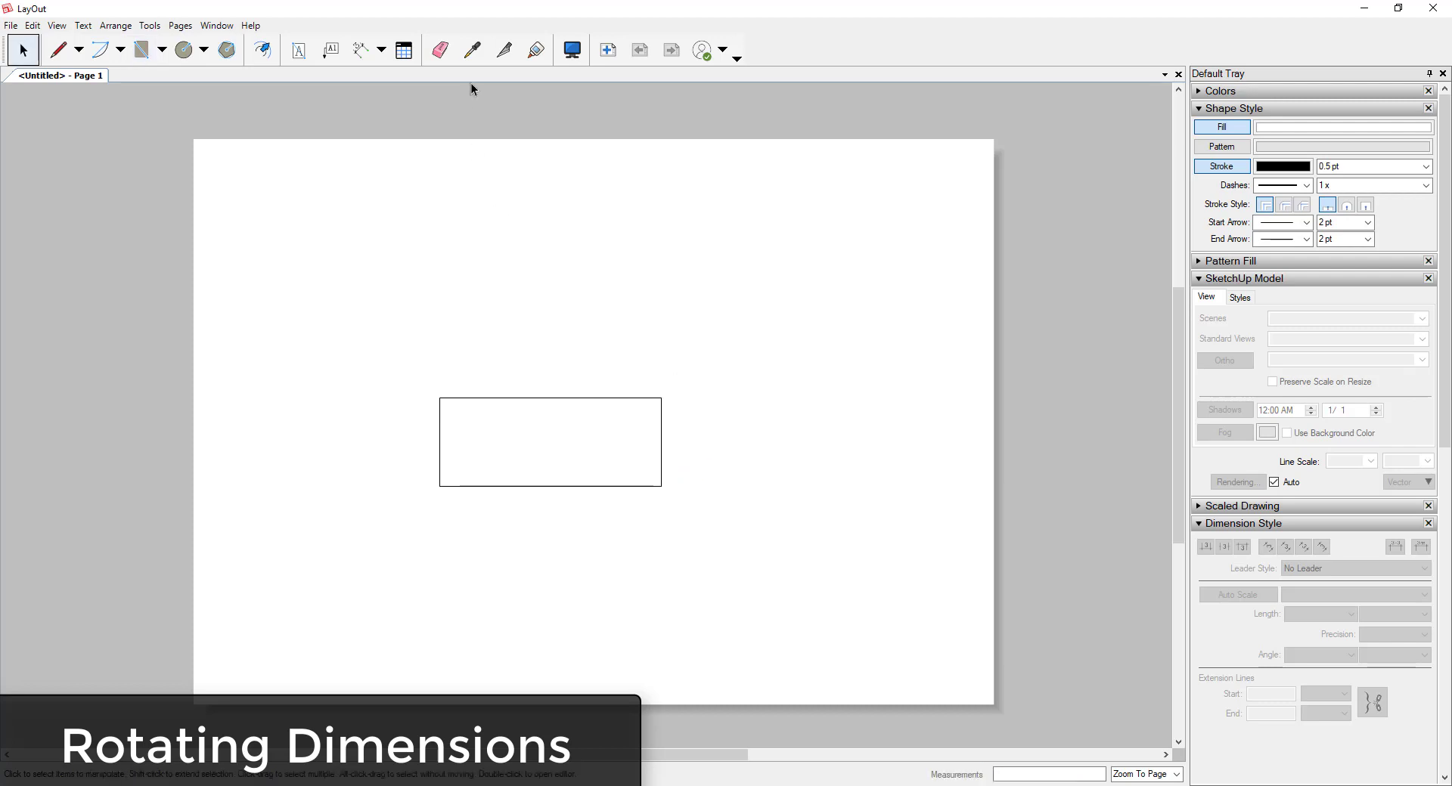
Dimension the rectangle's top edge at 3 1/4" in Architectural length format.
left_click(359, 49)
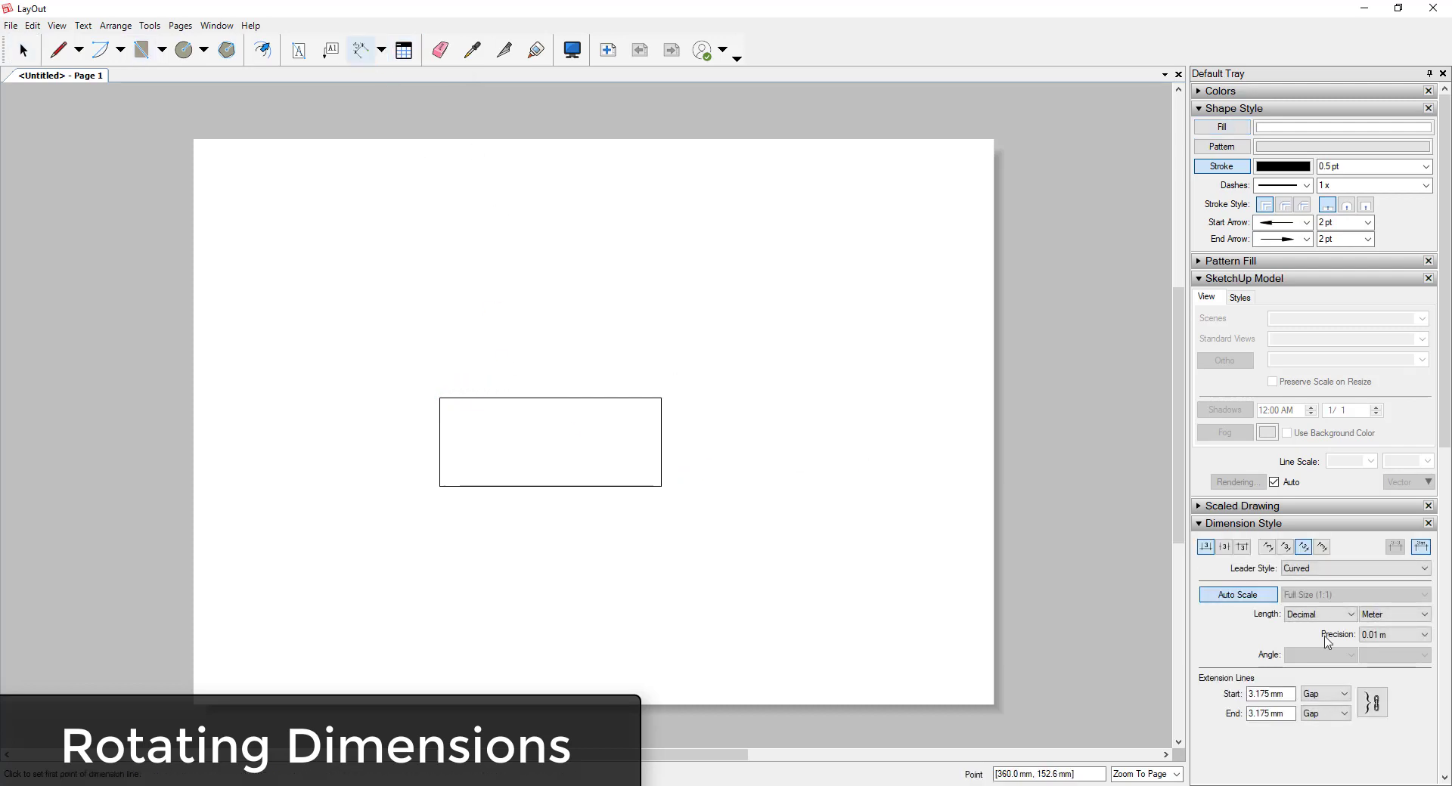
left_click(1319, 614)
left_click(1311, 627)
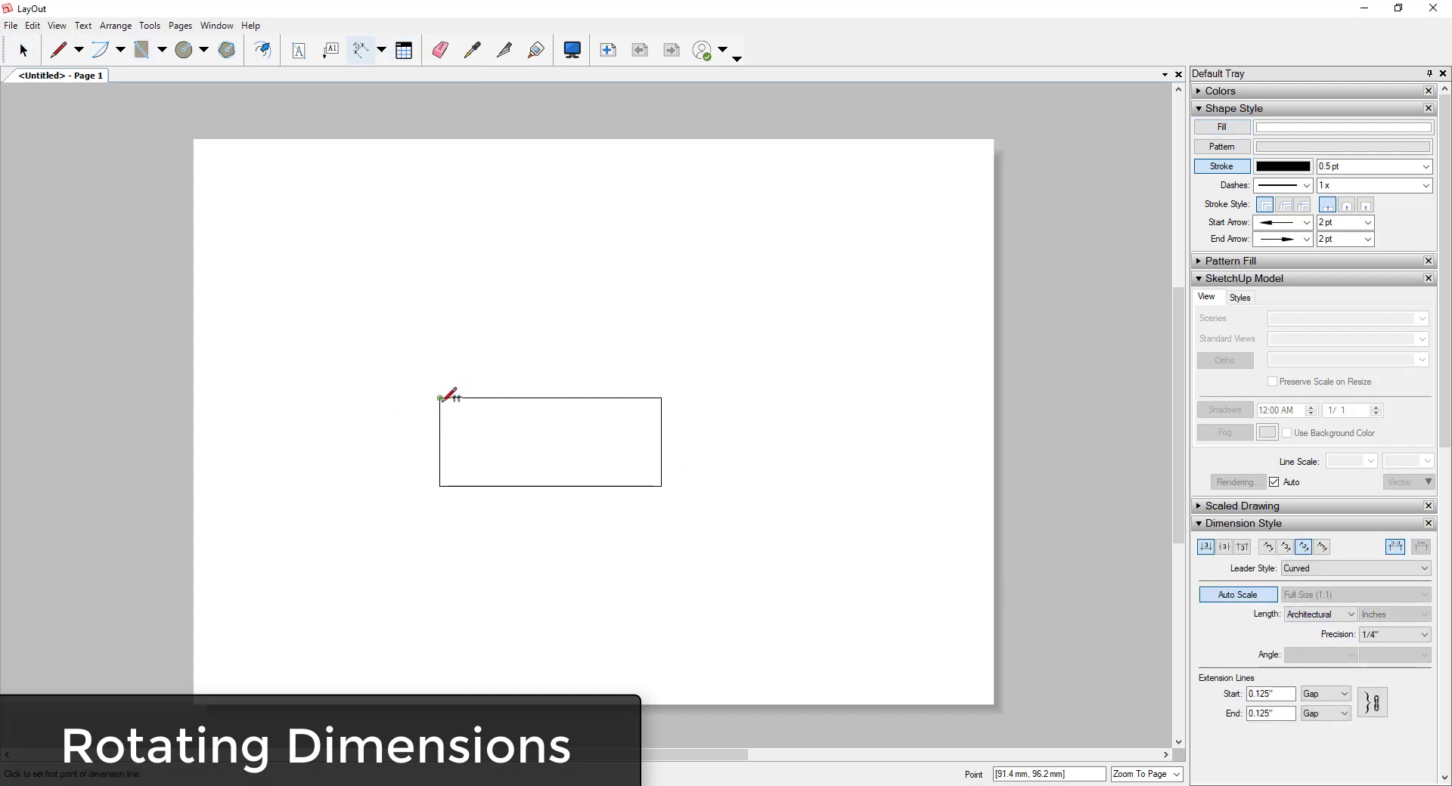
left_click(662, 398)
left_click(628, 319)
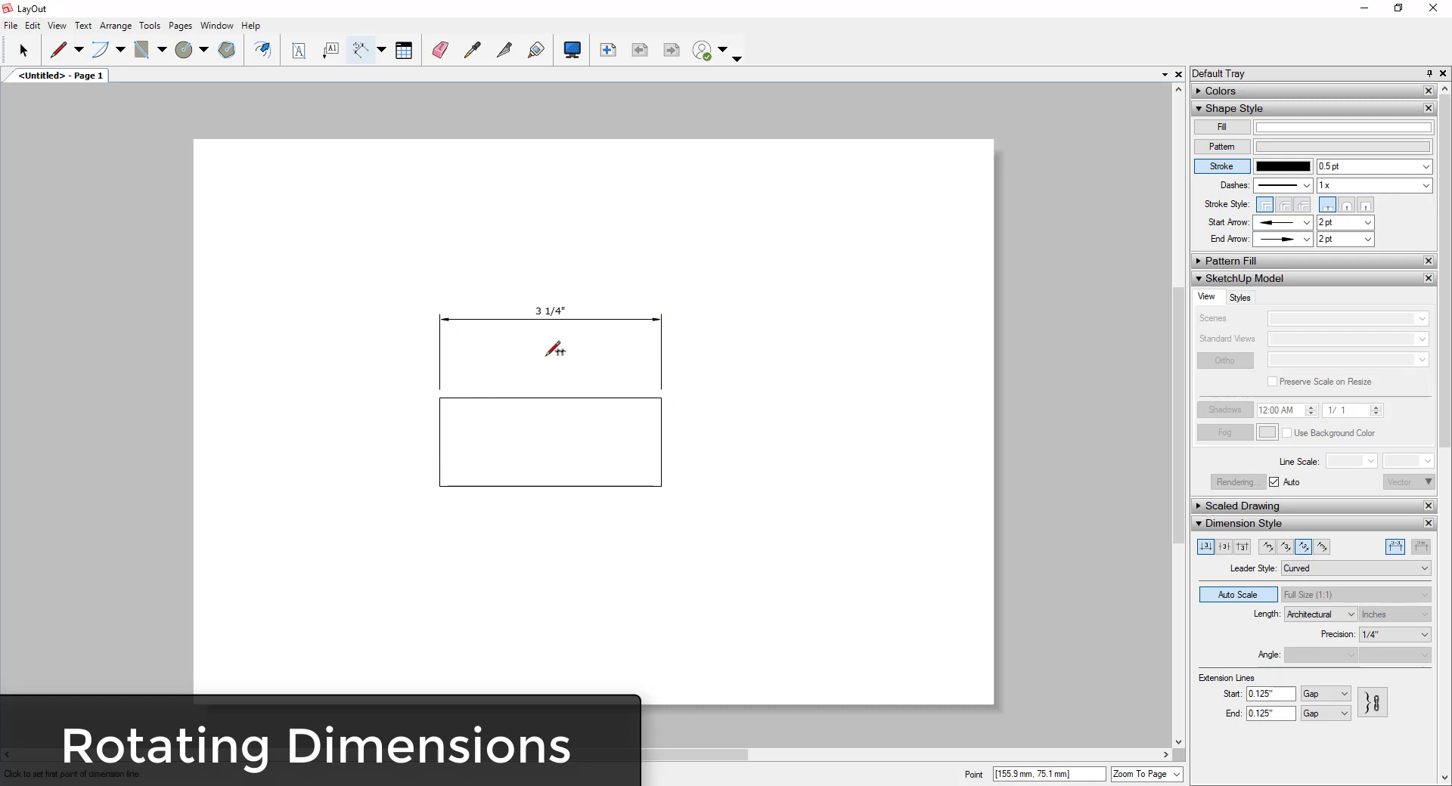
key("space")
Tilt the rectangle and dimension together, then stretch the rotated 3 1/4" dimension to fit the edge.
left_click_drag(345, 252, 715, 512)
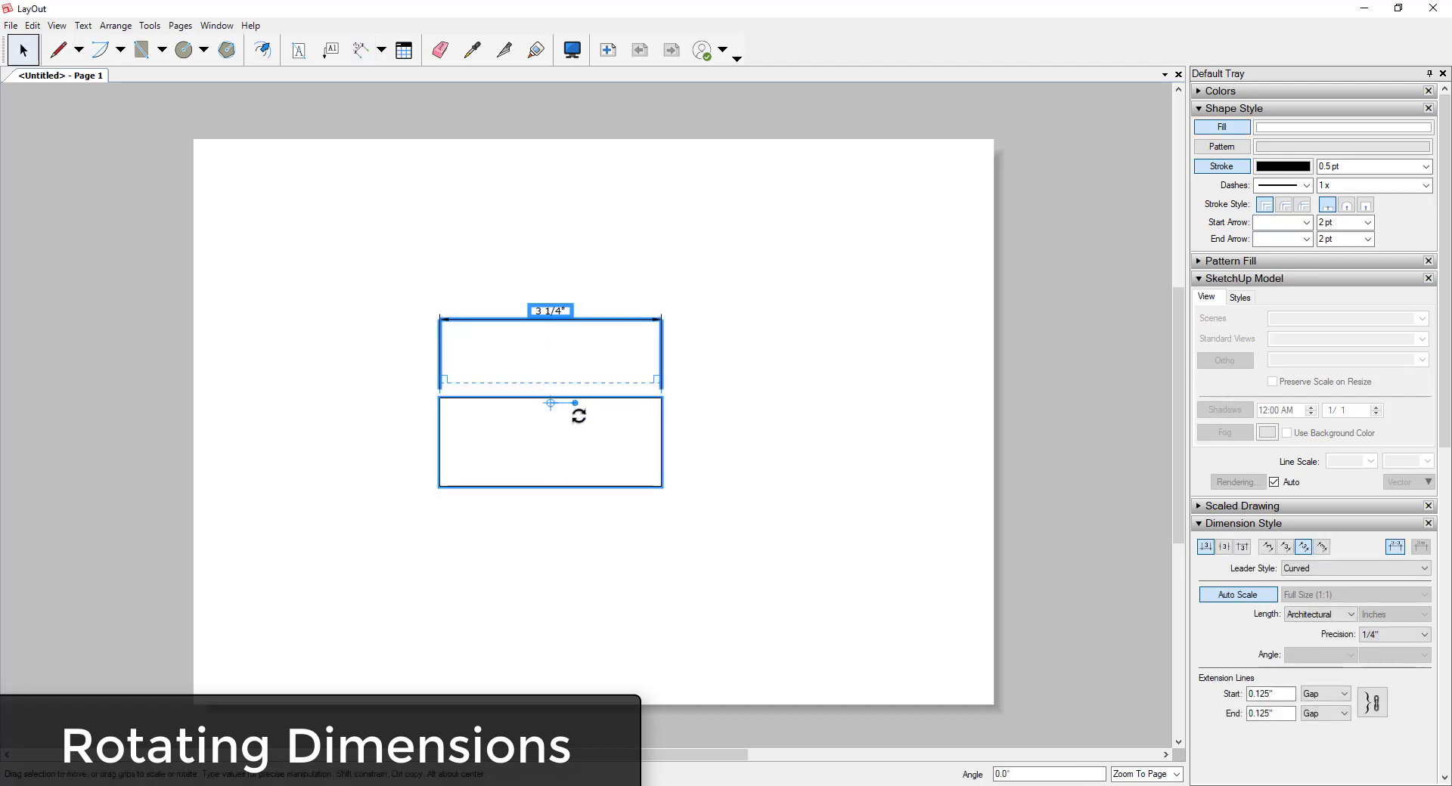
mouse_move(578, 415)
left_mouse_down()
mouse_move(577, 438)
mouse_move(594, 432)
left_mouse_up()
left_click(673, 428)
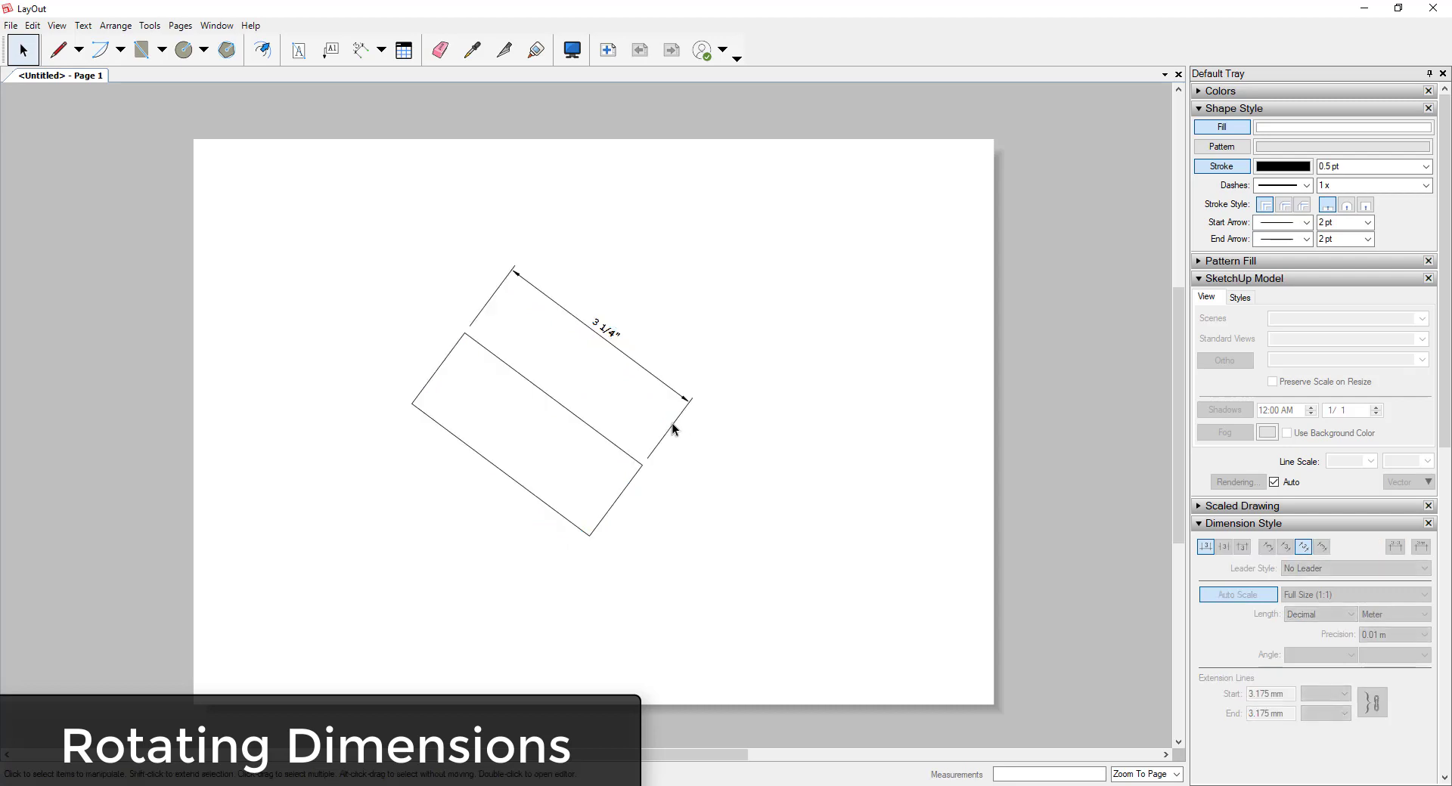
left_click(678, 424)
left_click_drag(688, 400, 649, 463)
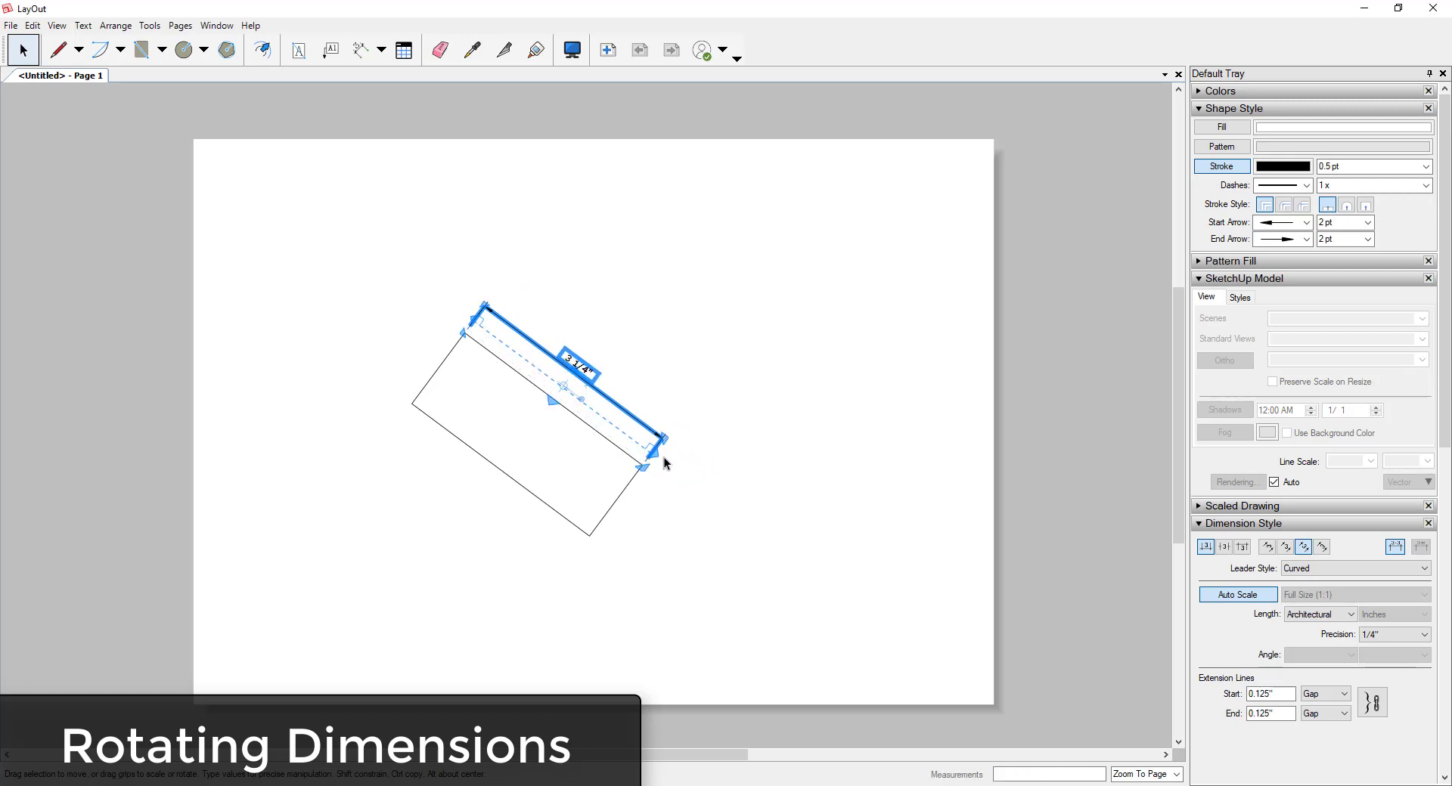
left_click_drag(403, 227, 809, 590)
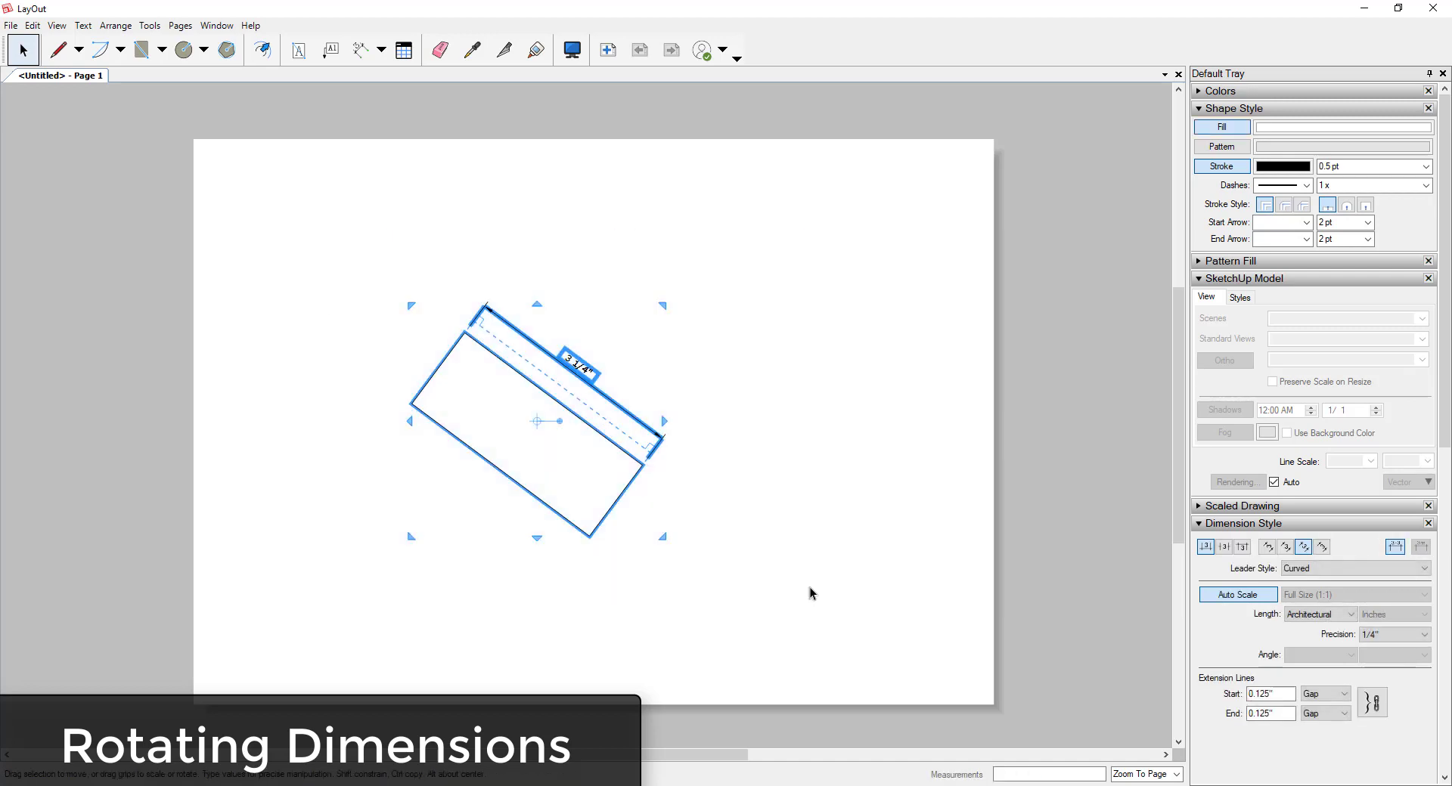
left_click(731, 473)
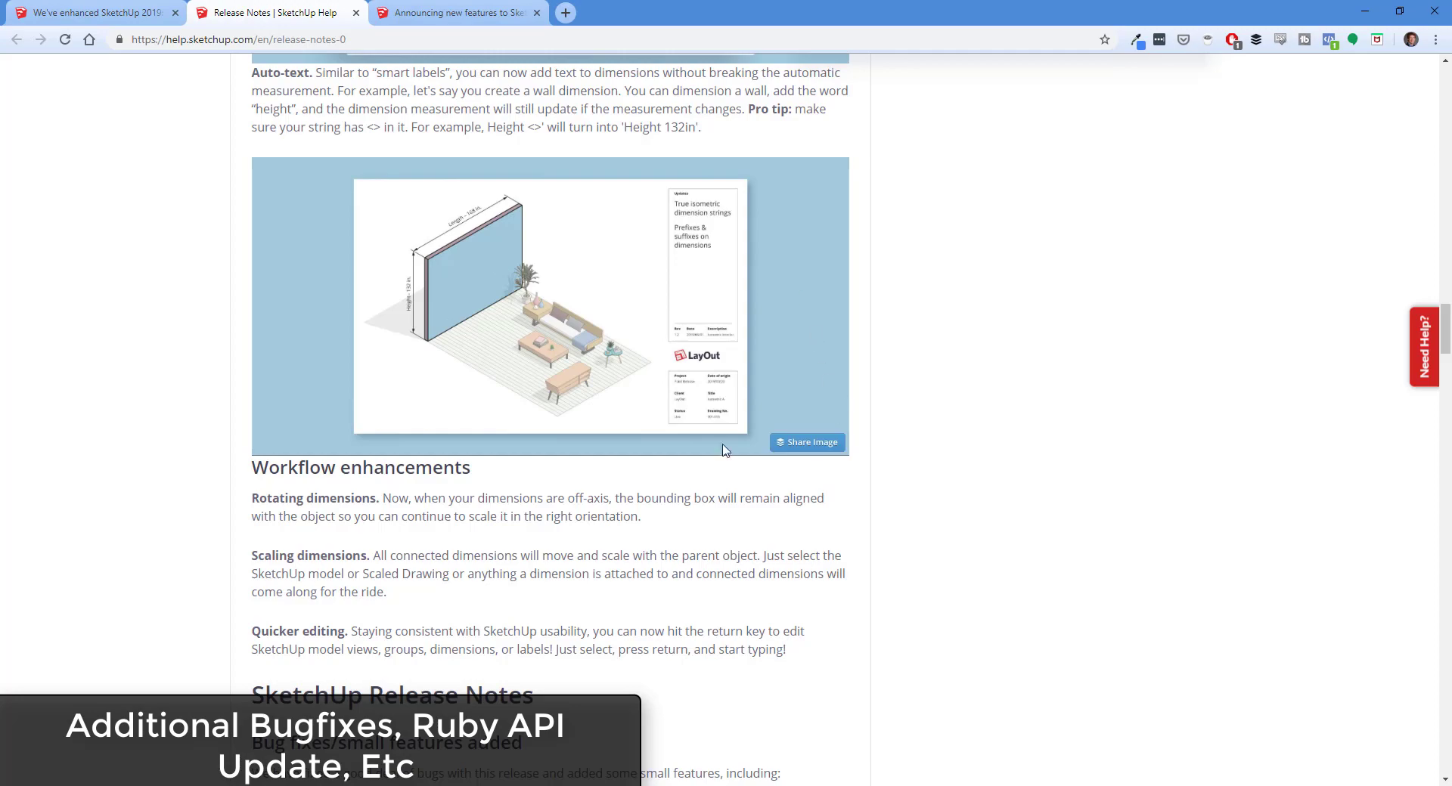
scroll(534, 261, "down", 5)
scroll(534, 261, "down", 8)
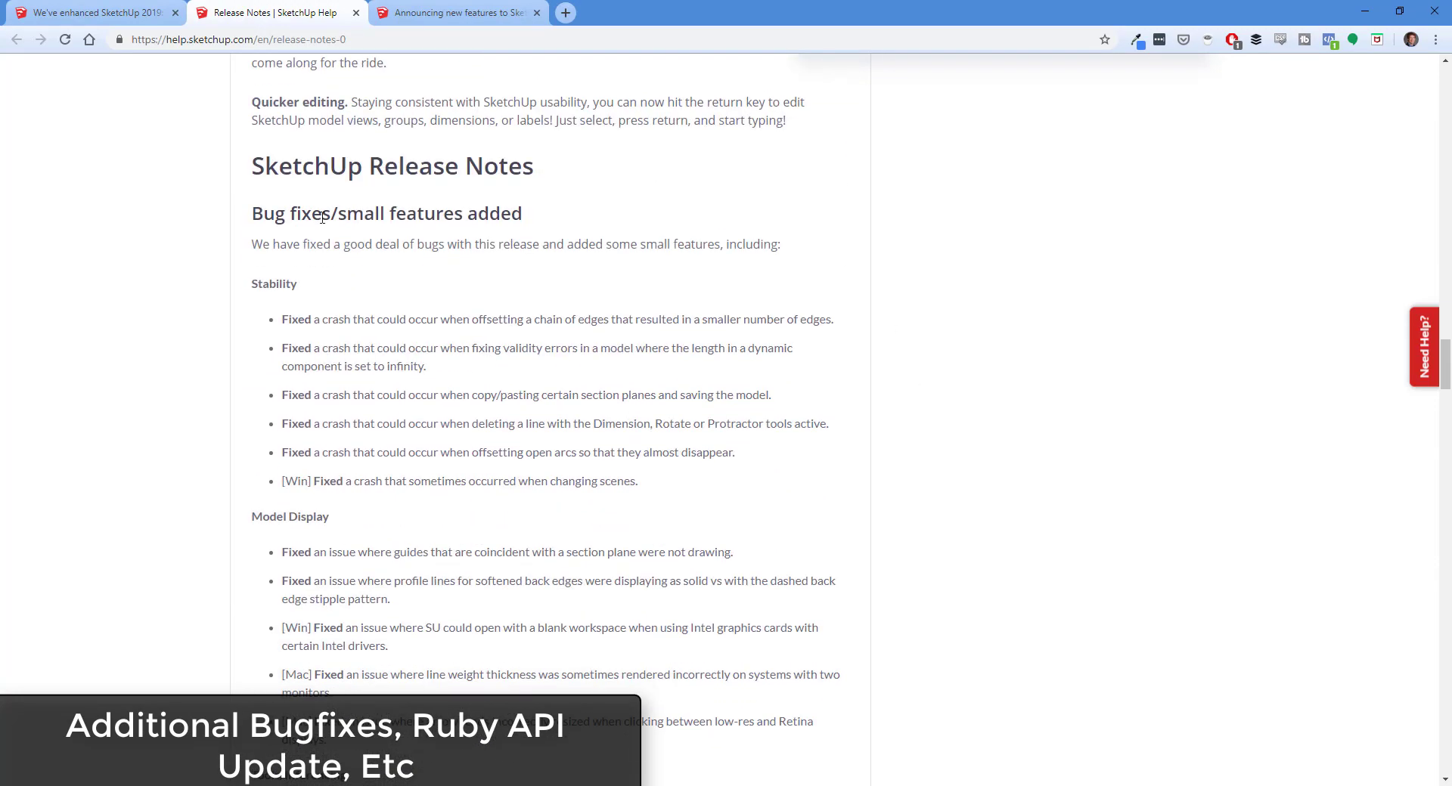
scroll(614, 385, "down", 15)
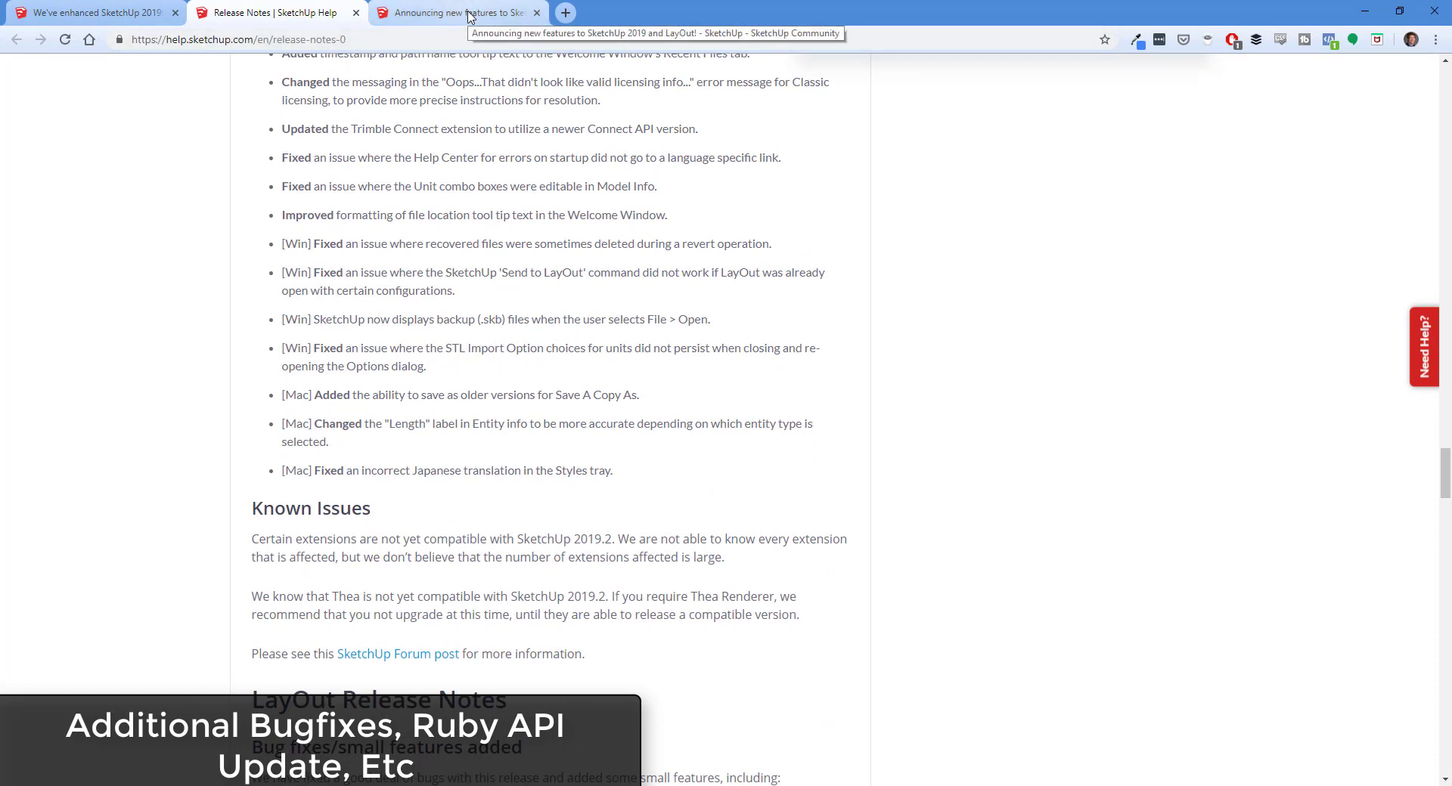
key("ctrl+shift+Tab")
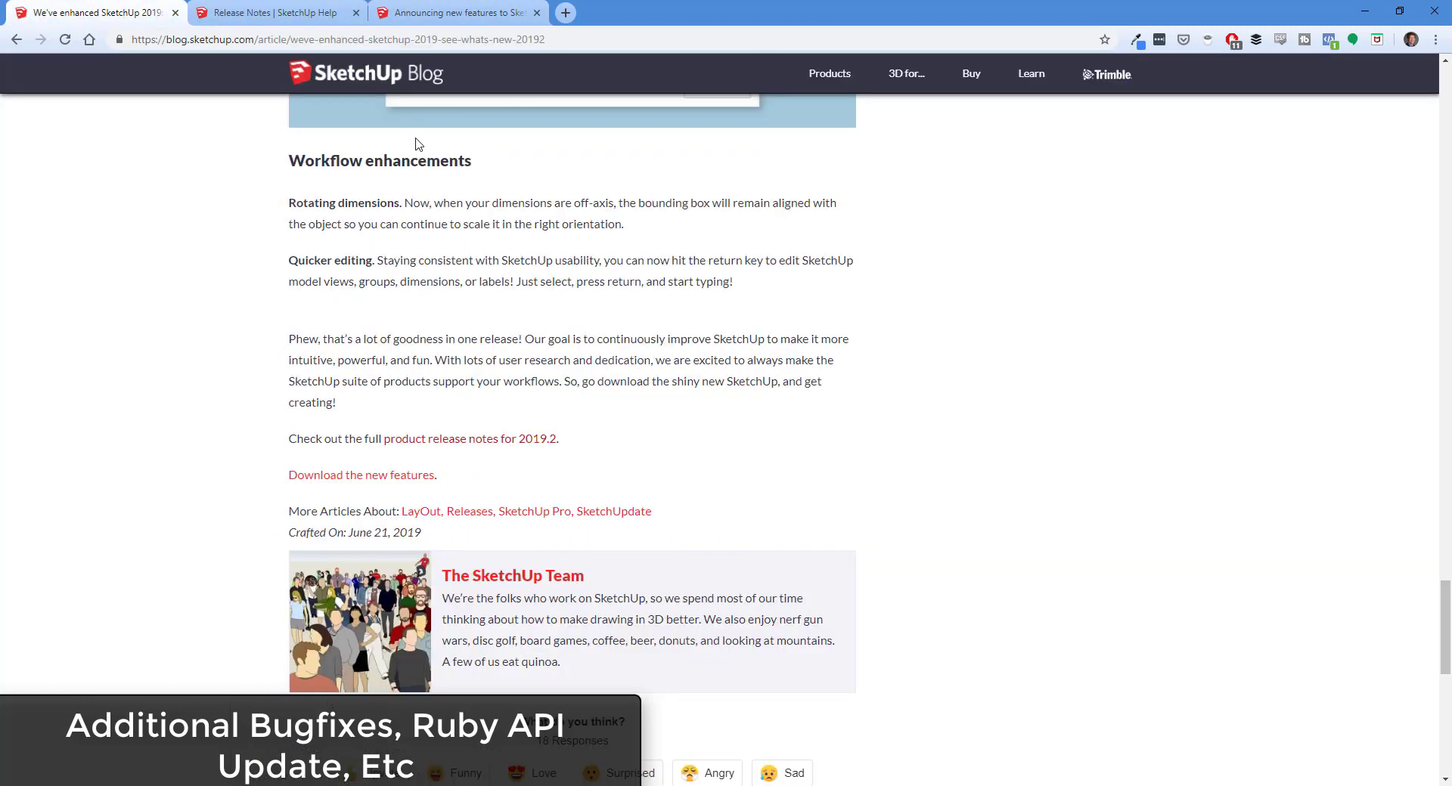
key("ctrl+Tab")
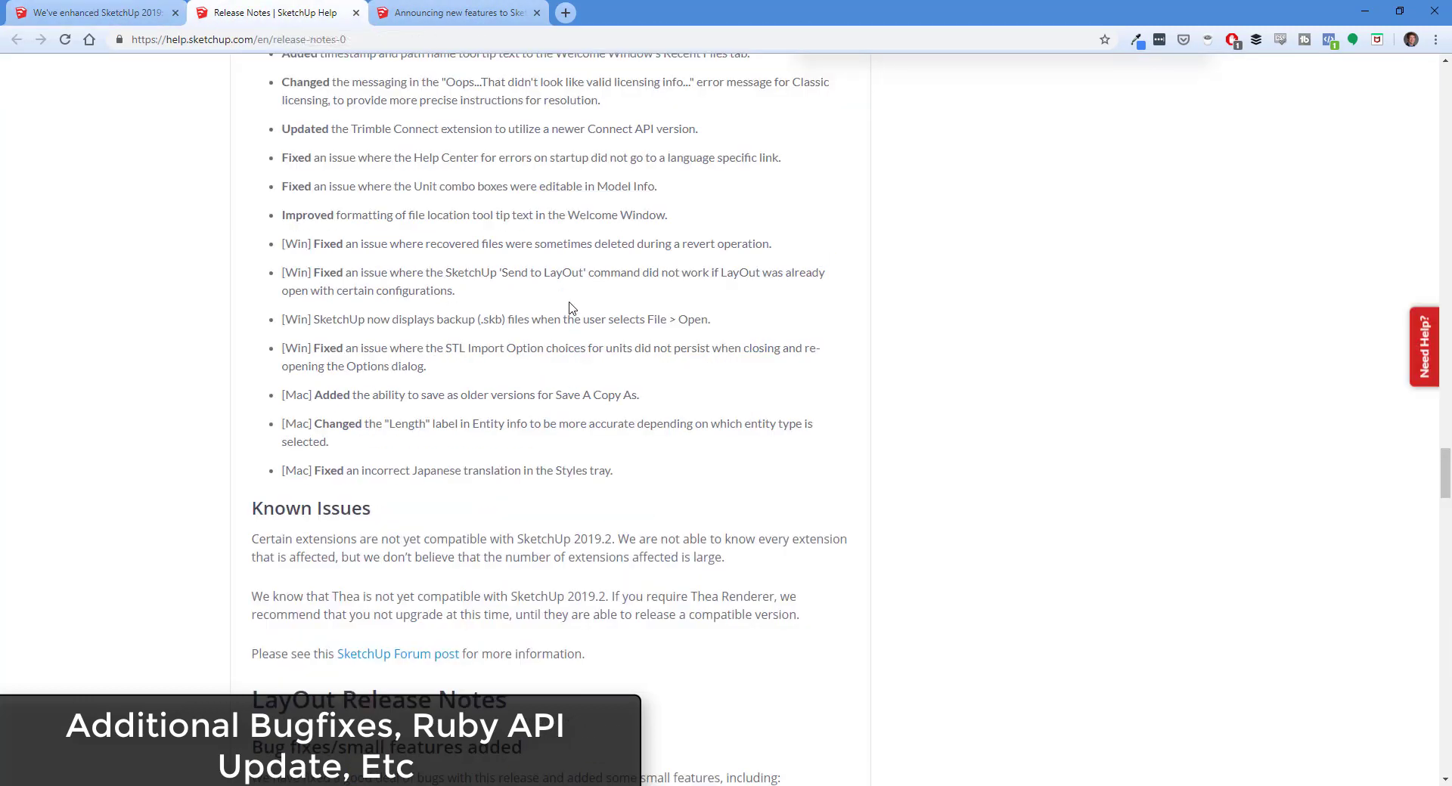
scroll(569, 303, "down", 12)
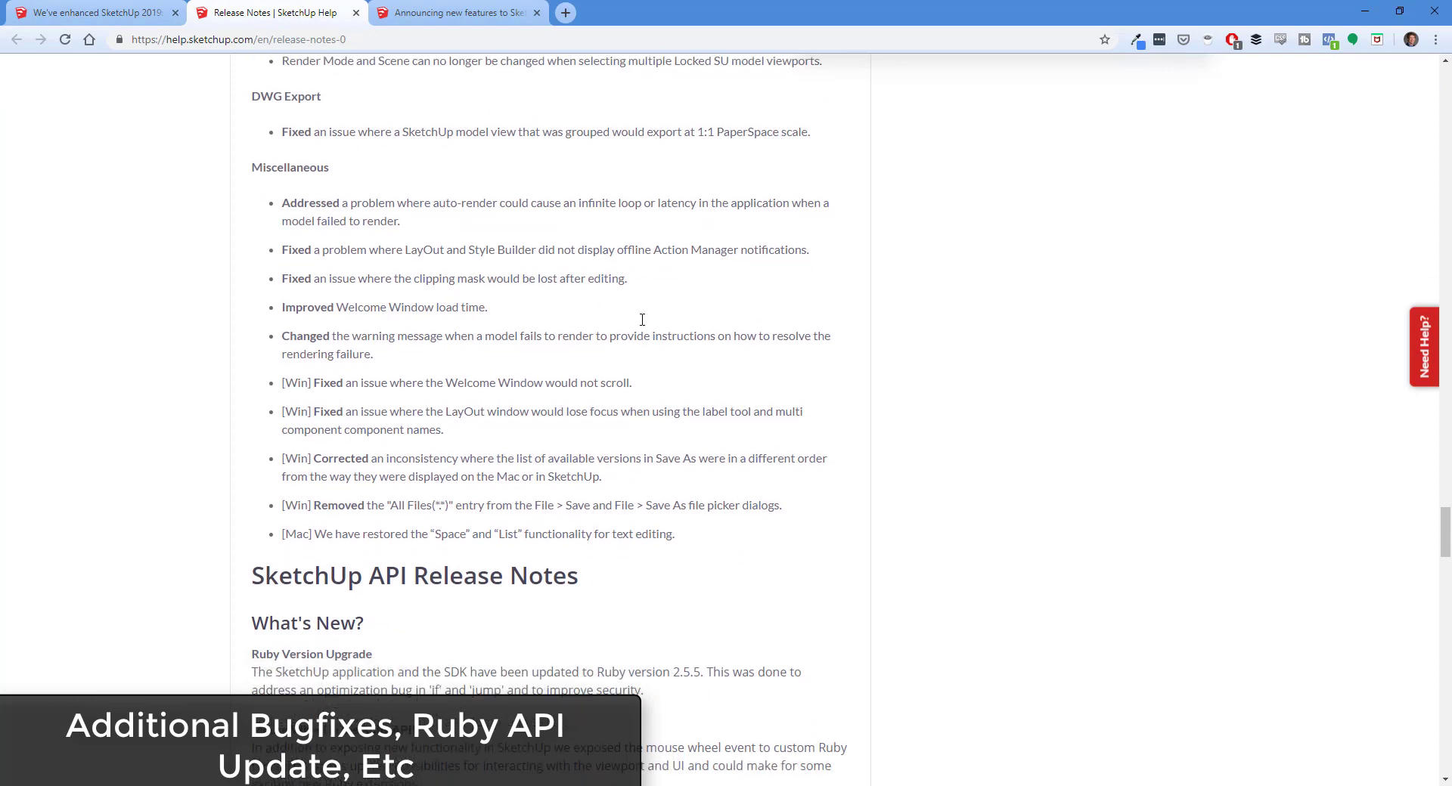
scroll(641, 319, "down", 5)
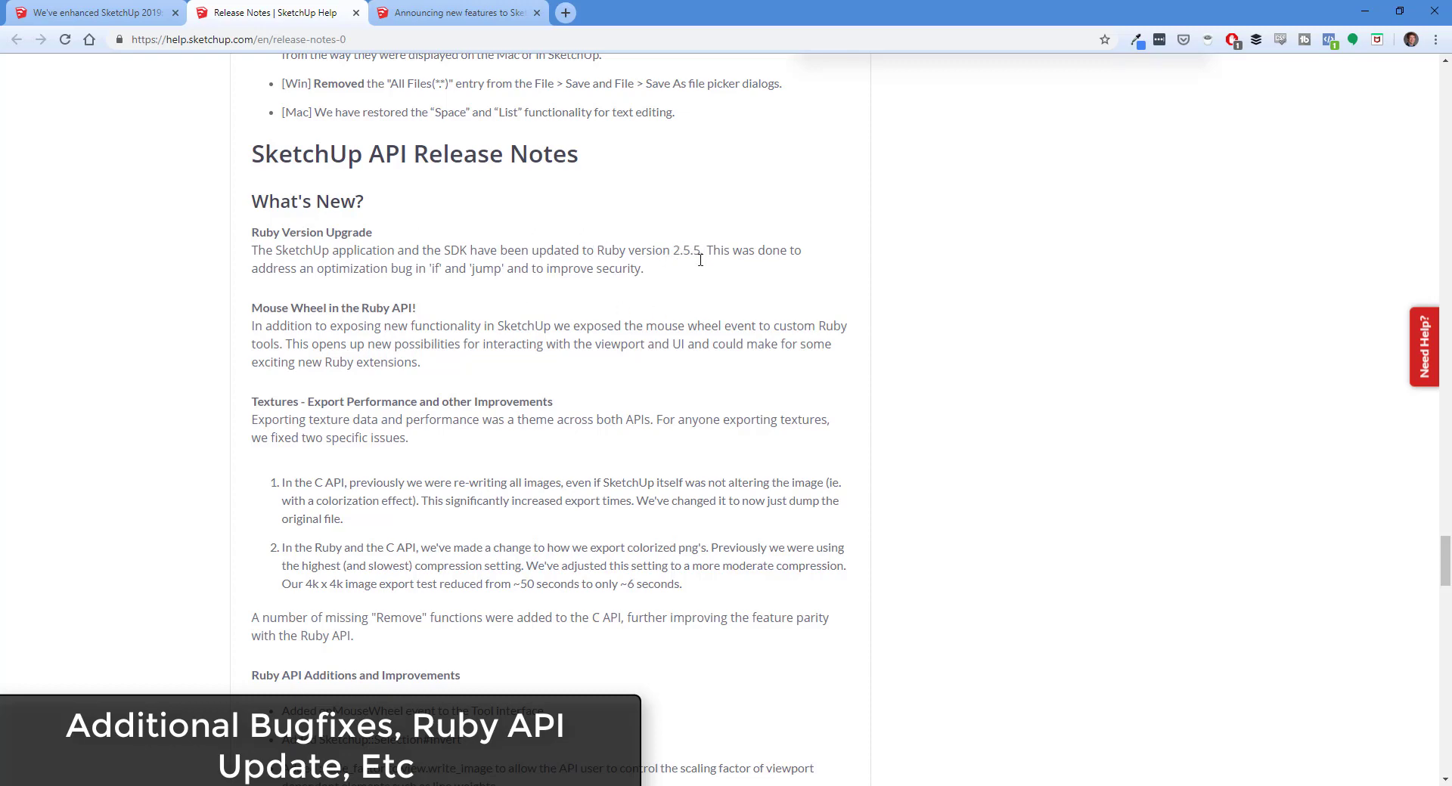
scroll(639, 363, "down", 9)
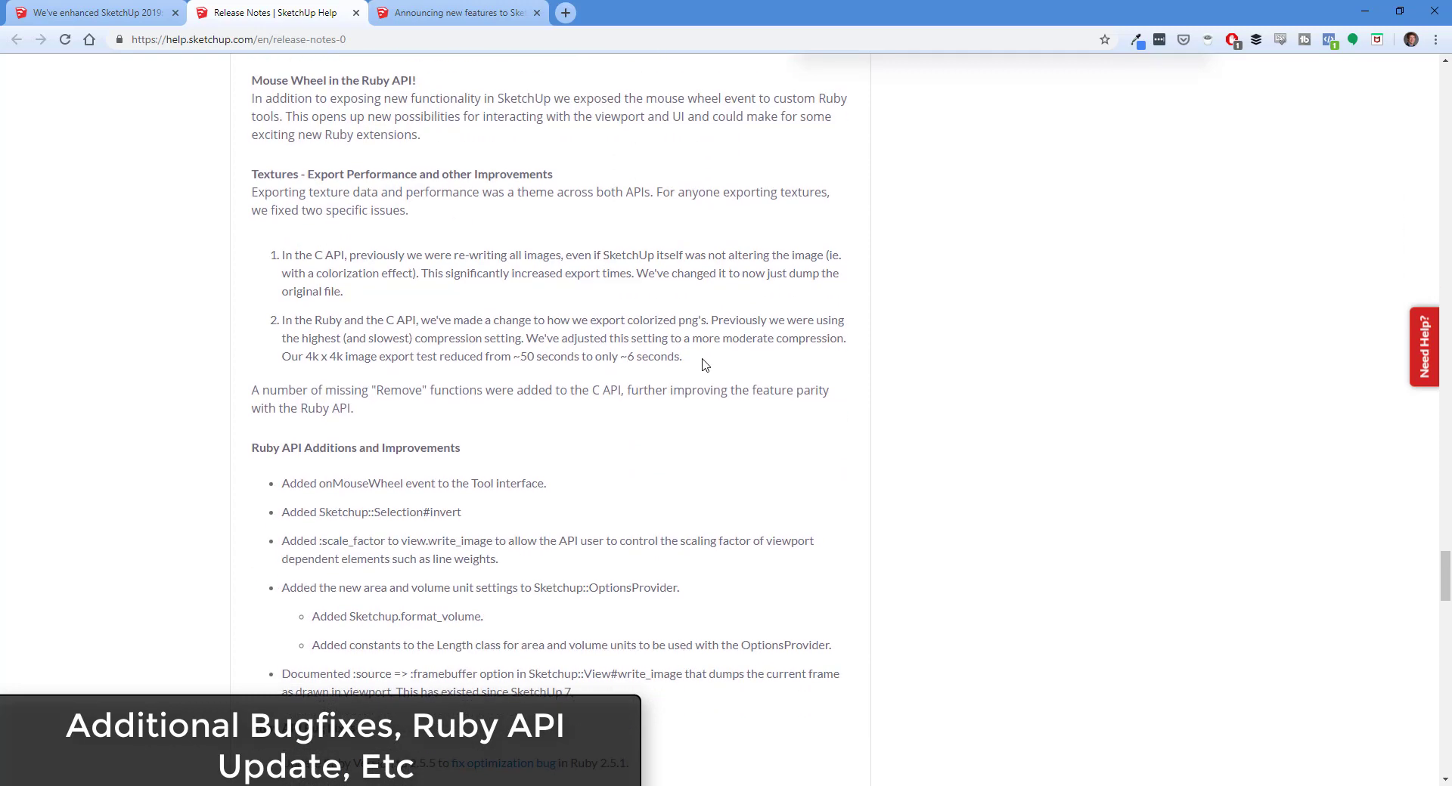
scroll(581, 454, "up", 5)
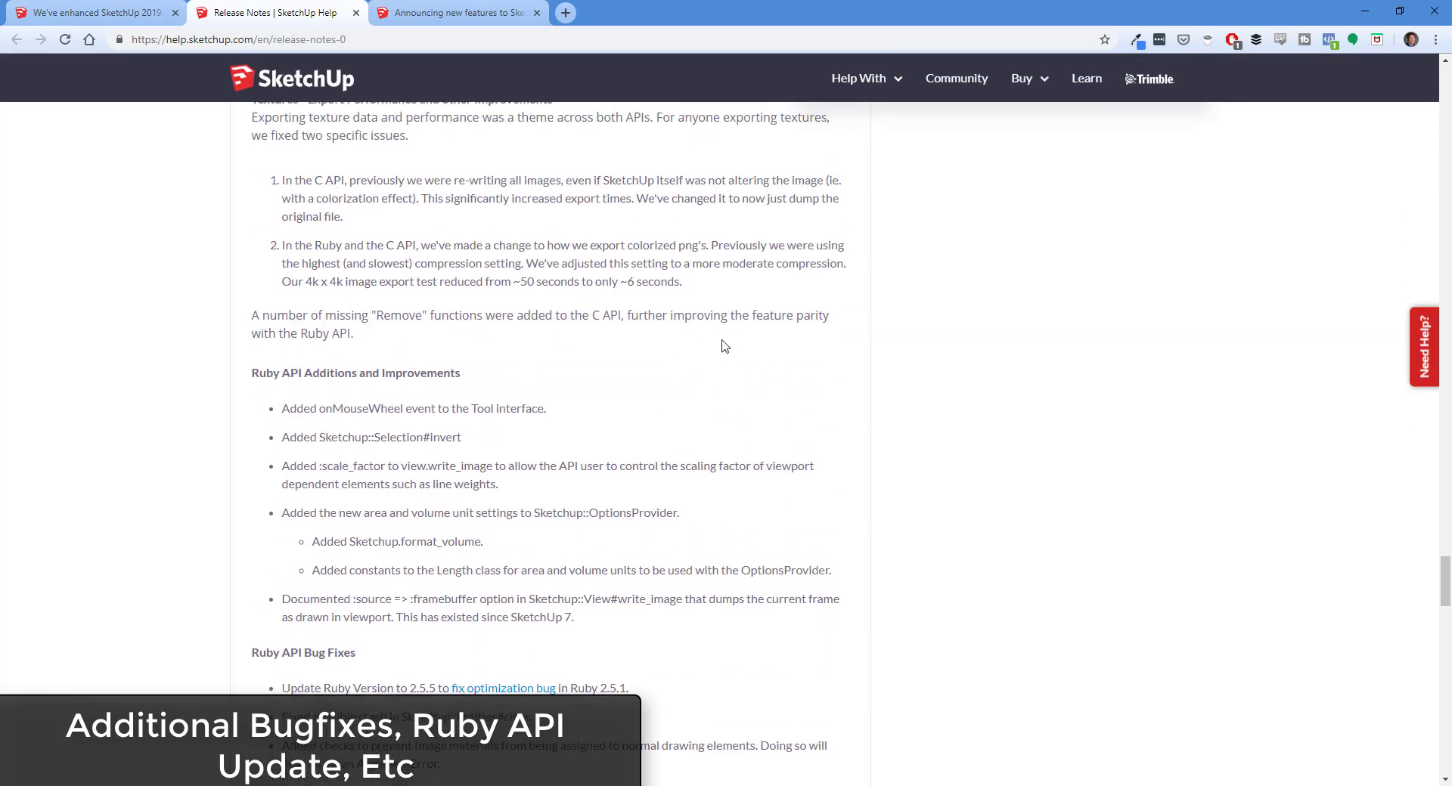
scroll(722, 346, "down", 15)
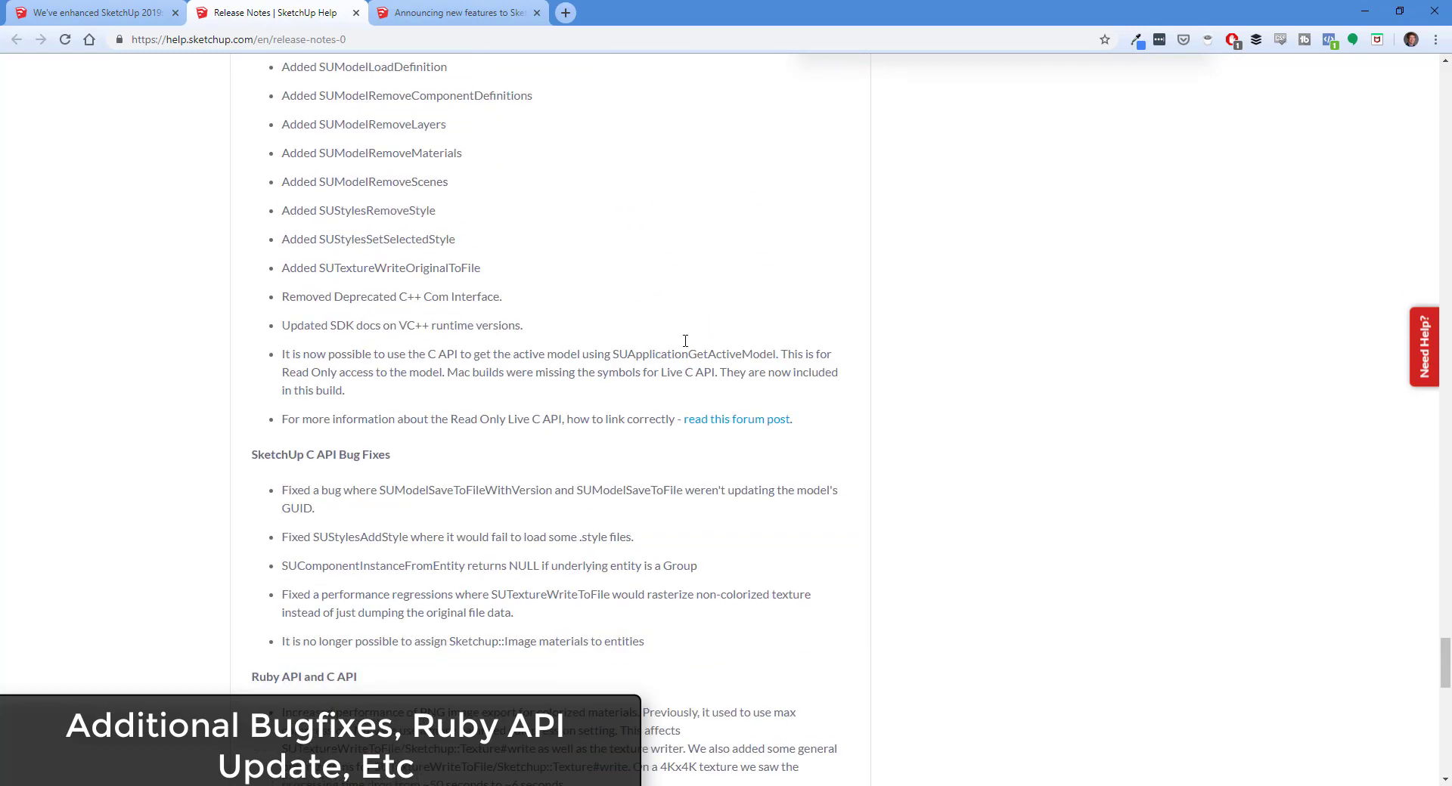
scroll(685, 341, "down", 8)
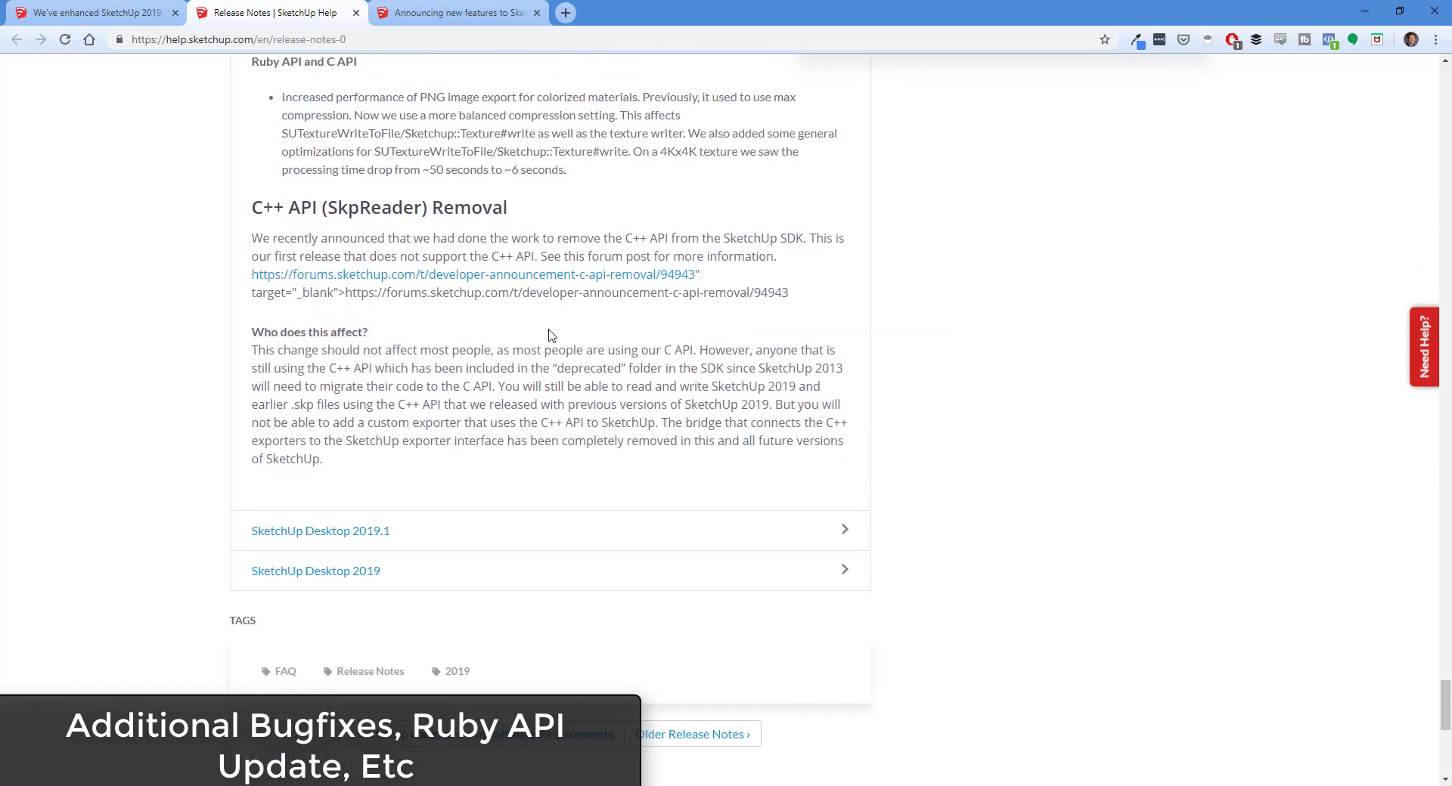
scroll(581, 398, "up", 20)
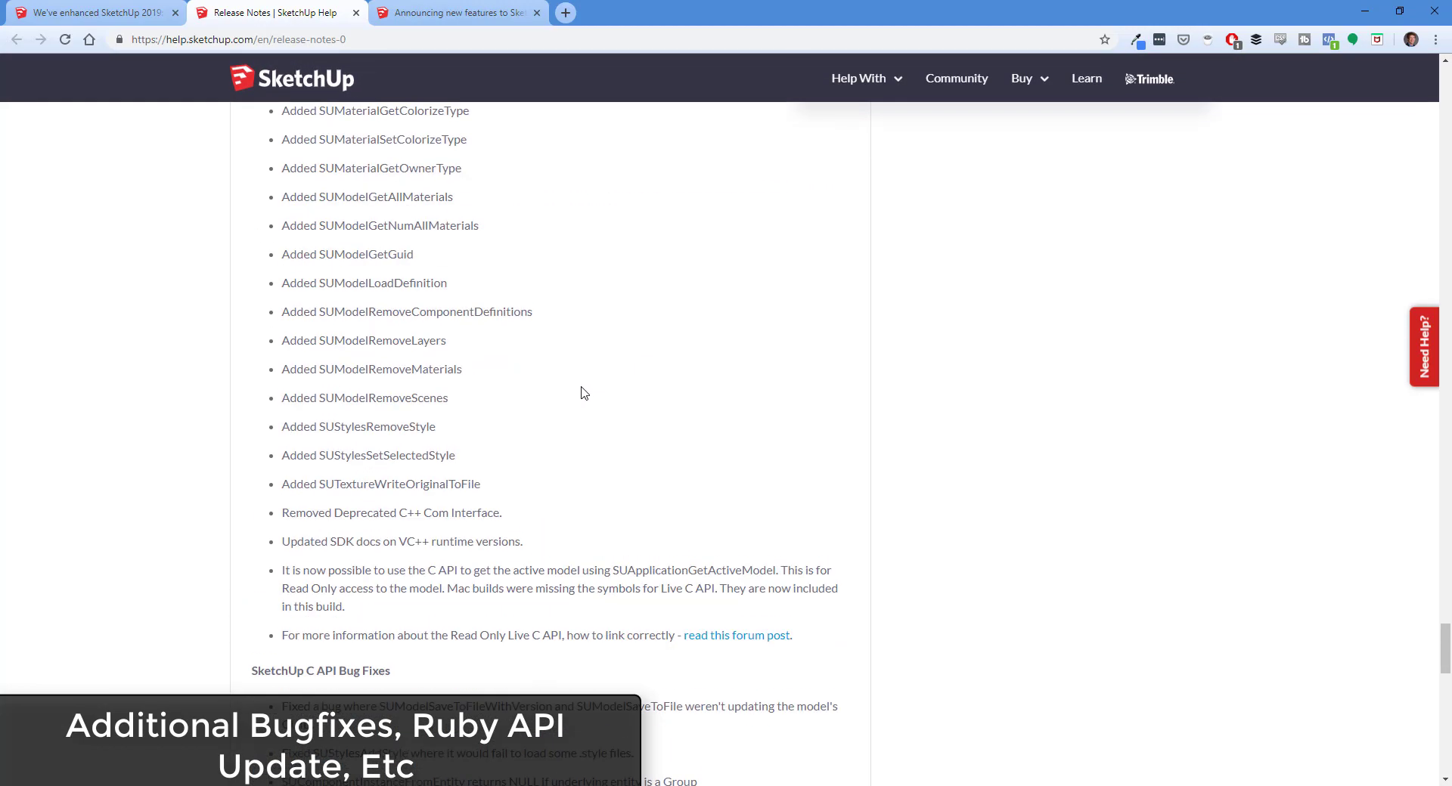
scroll(583, 357, "up", 20)
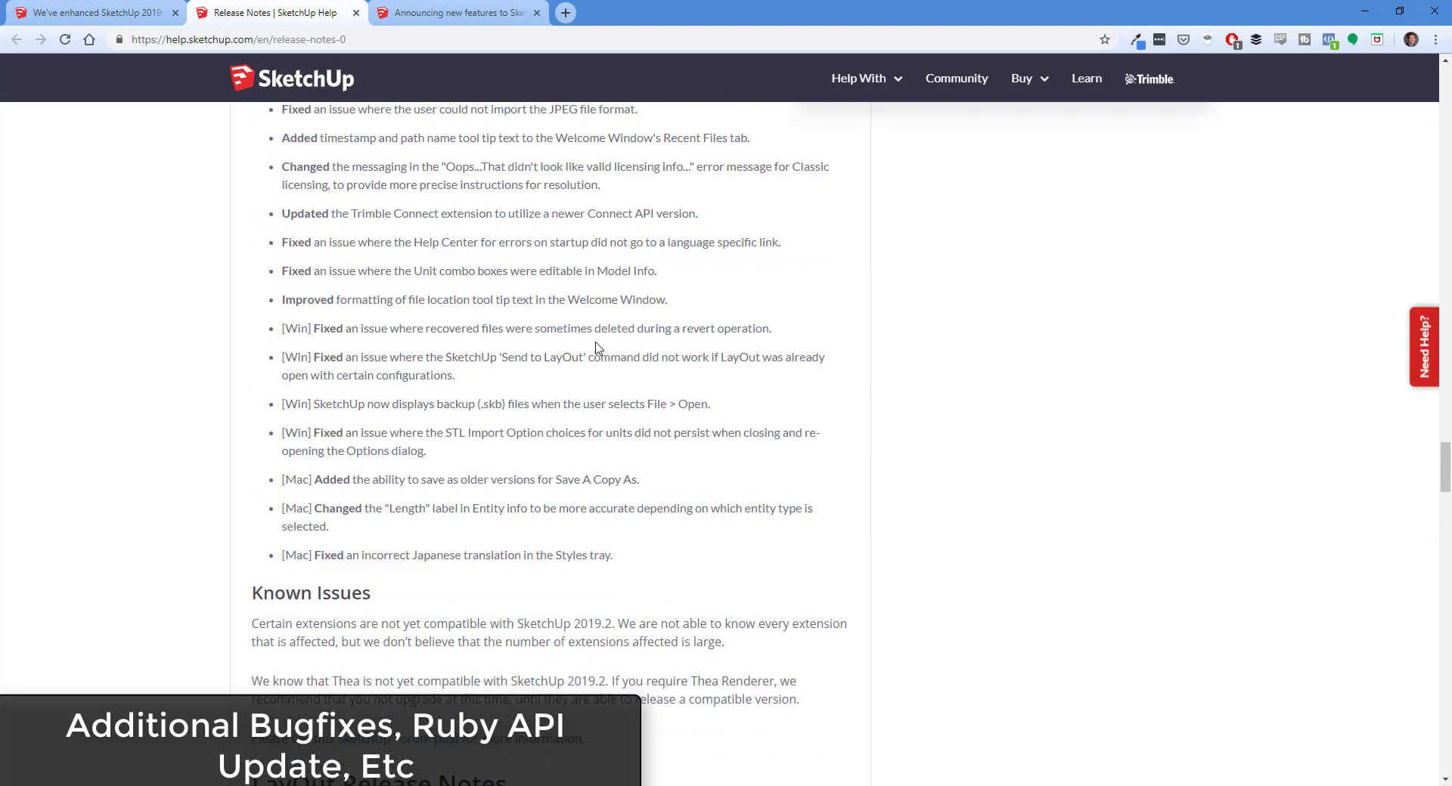
scroll(619, 326, "up", 15)
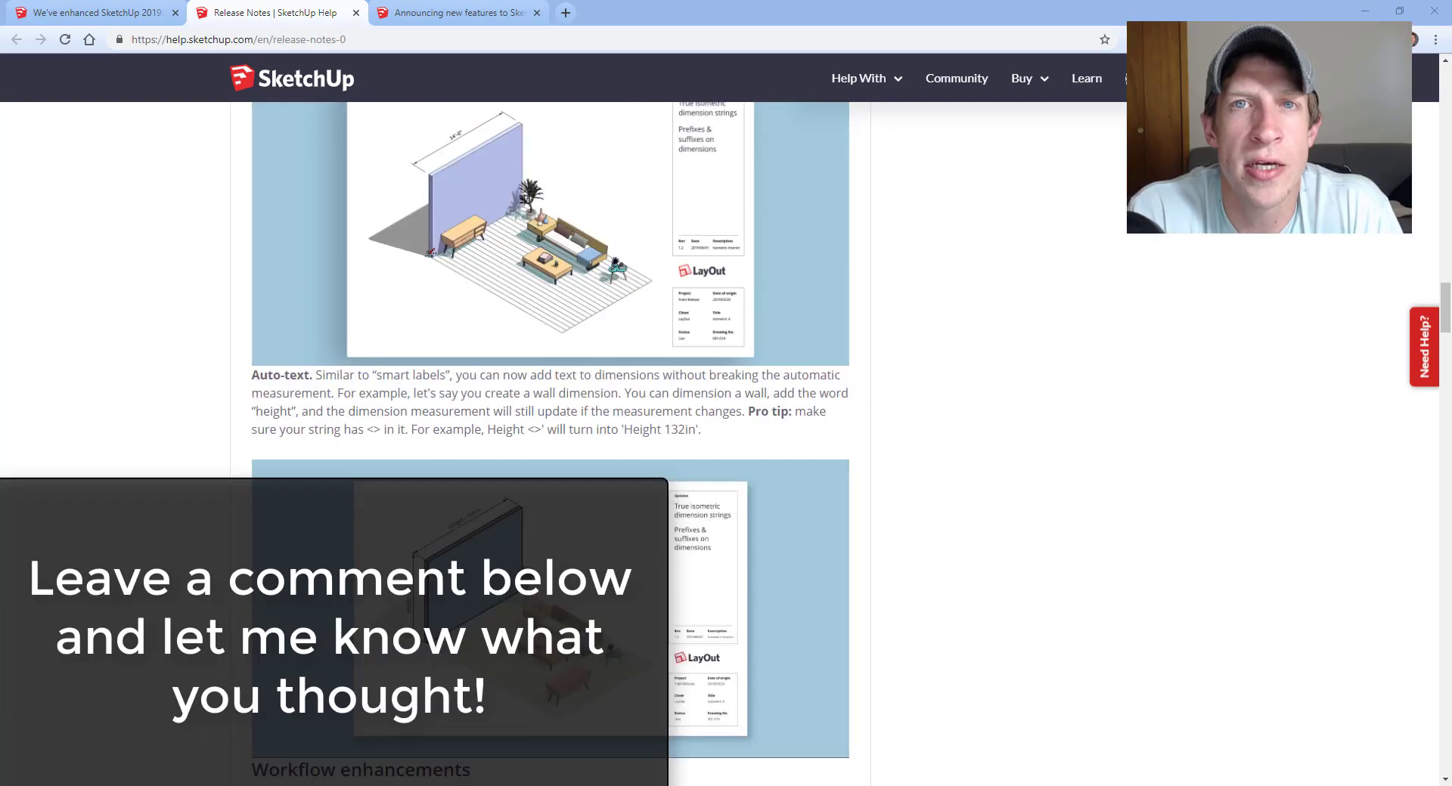